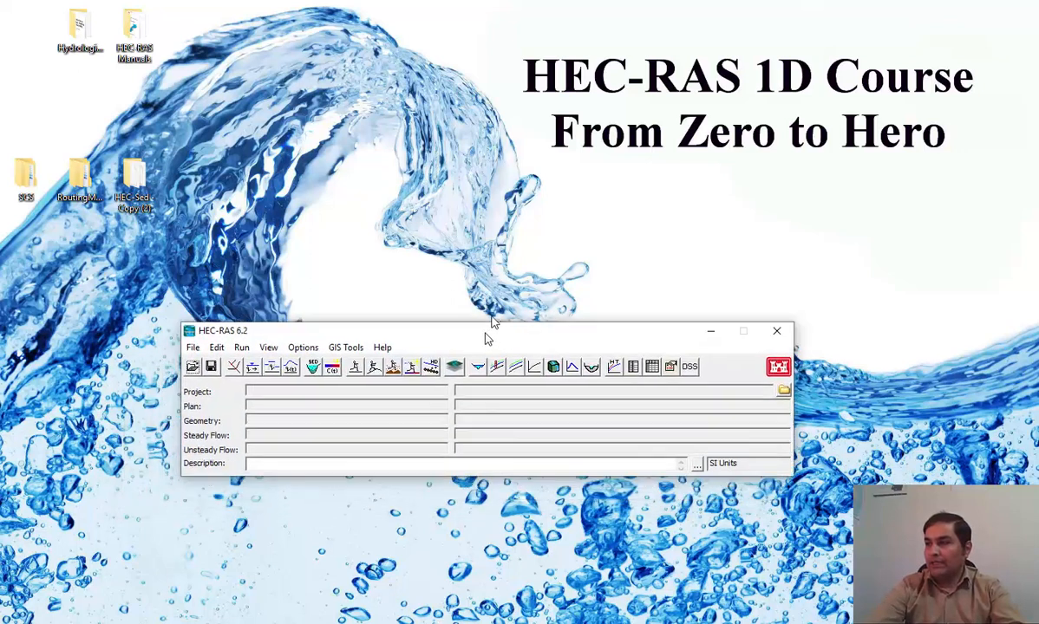
# Open the Sed Transport Example project from the HEC-Sed - Copy (2) folder on the Desktop.
pyautogui.moveTo(446, 257); pyautogui.dragTo(460, 233)
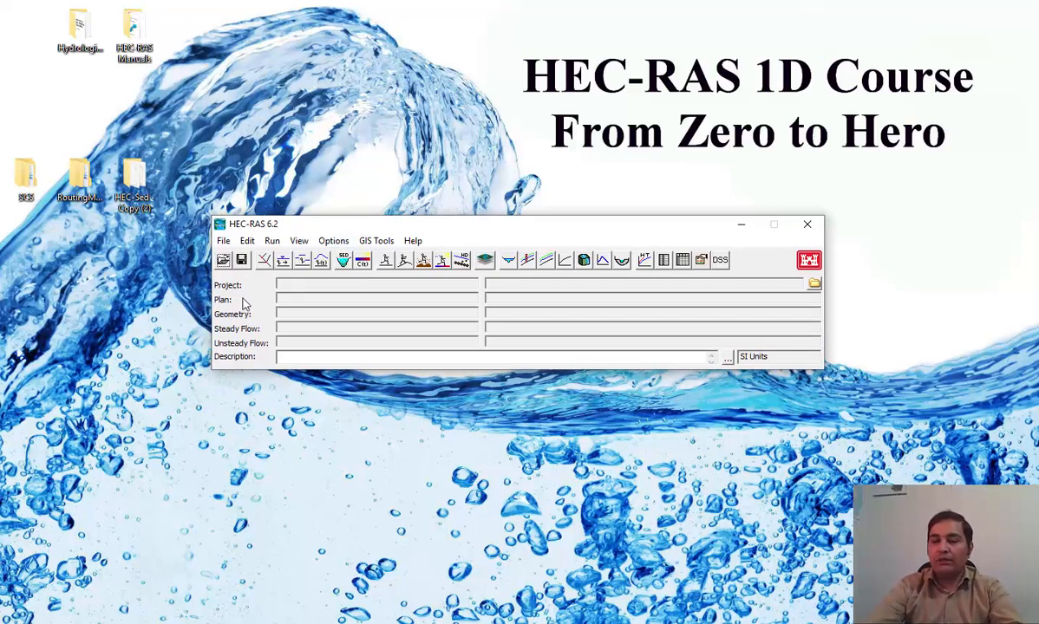
pyautogui.click(223, 261)
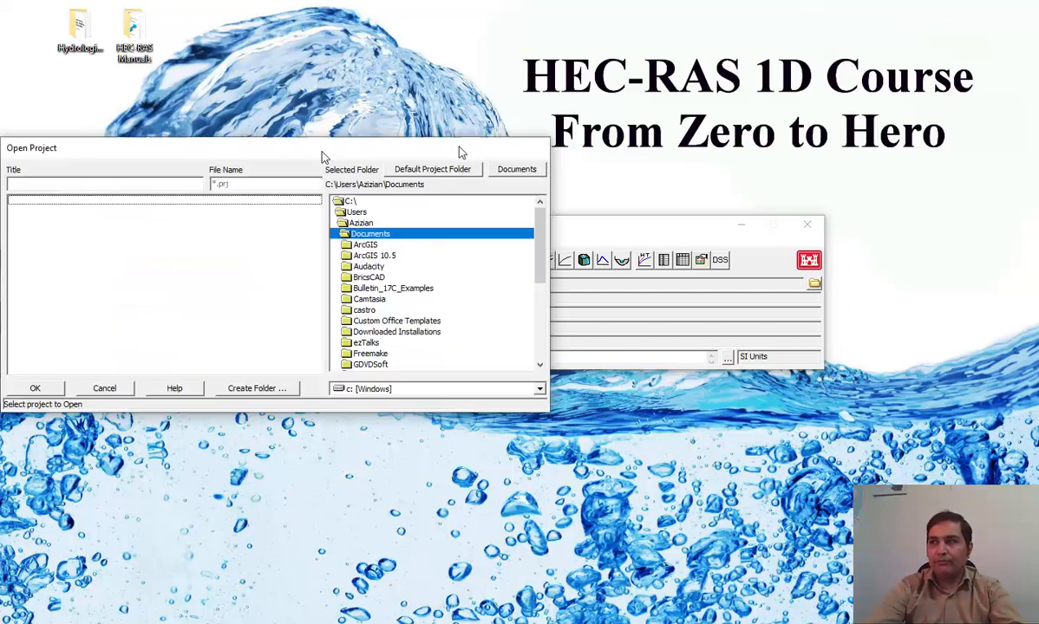
pyautogui.doubleClick(520, 214)
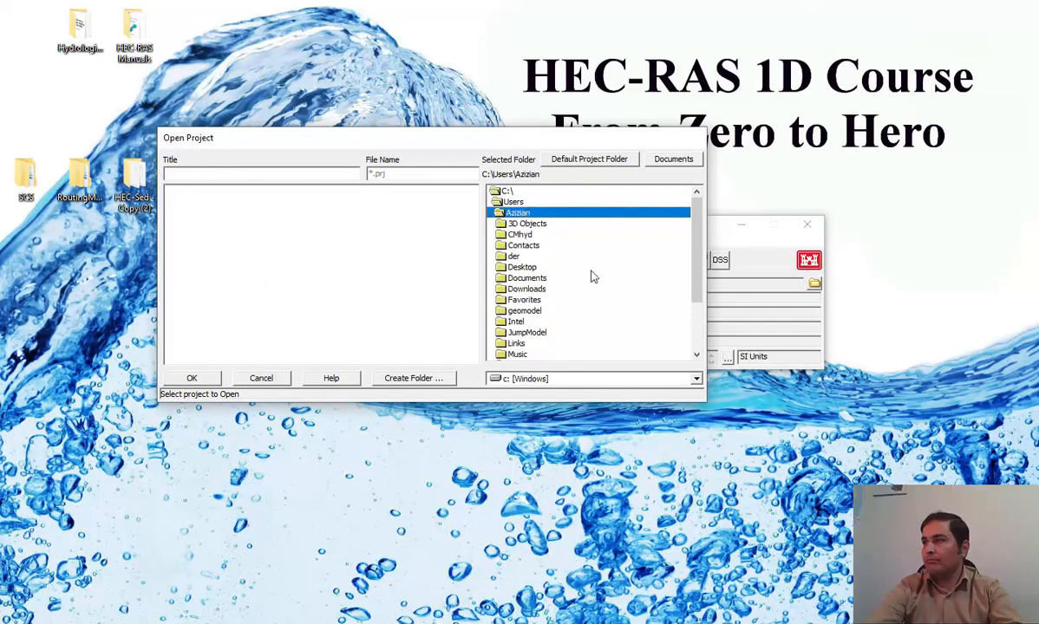
pyautogui.doubleClick(539, 268)
pyautogui.doubleClick(541, 277)
pyautogui.doubleClick(234, 197)
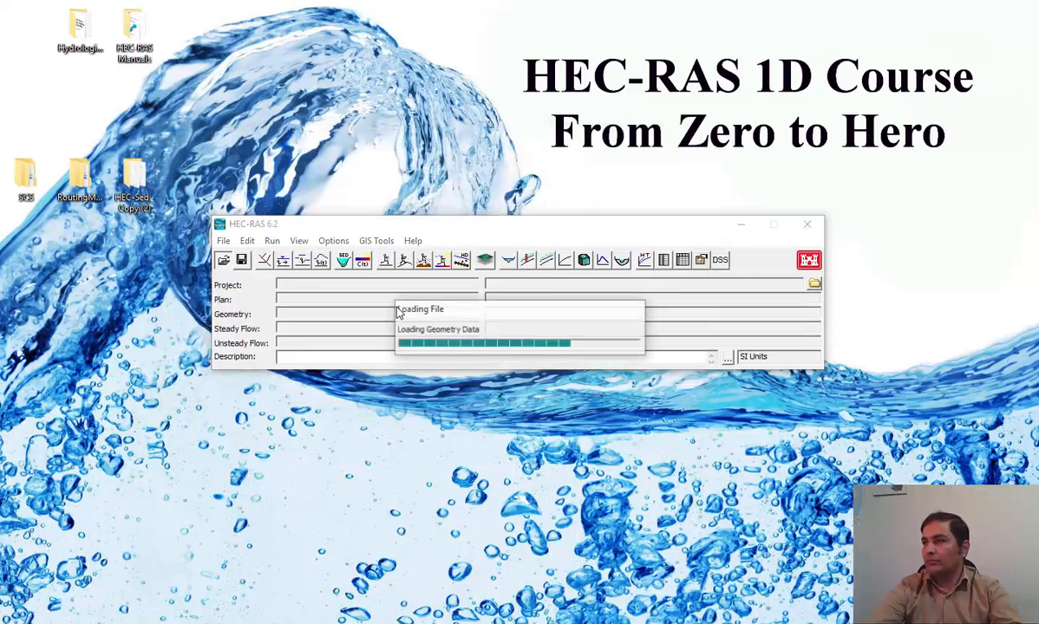
# Open the river geometry in a maximized view and show the cross section data of river station 5100.
pyautogui.click(266, 260)
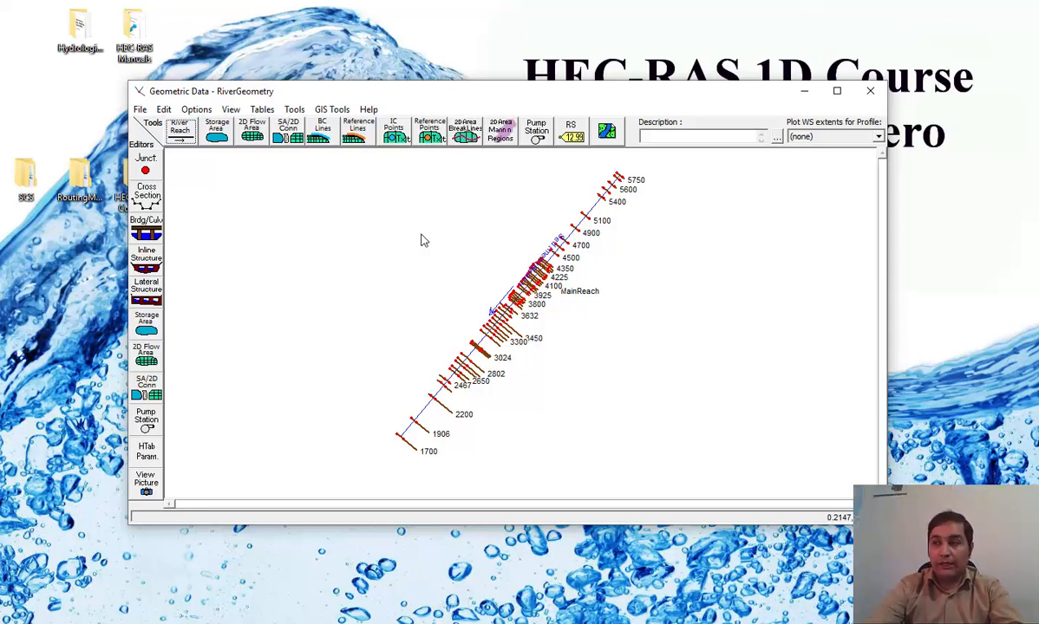
pyautogui.click(837, 91)
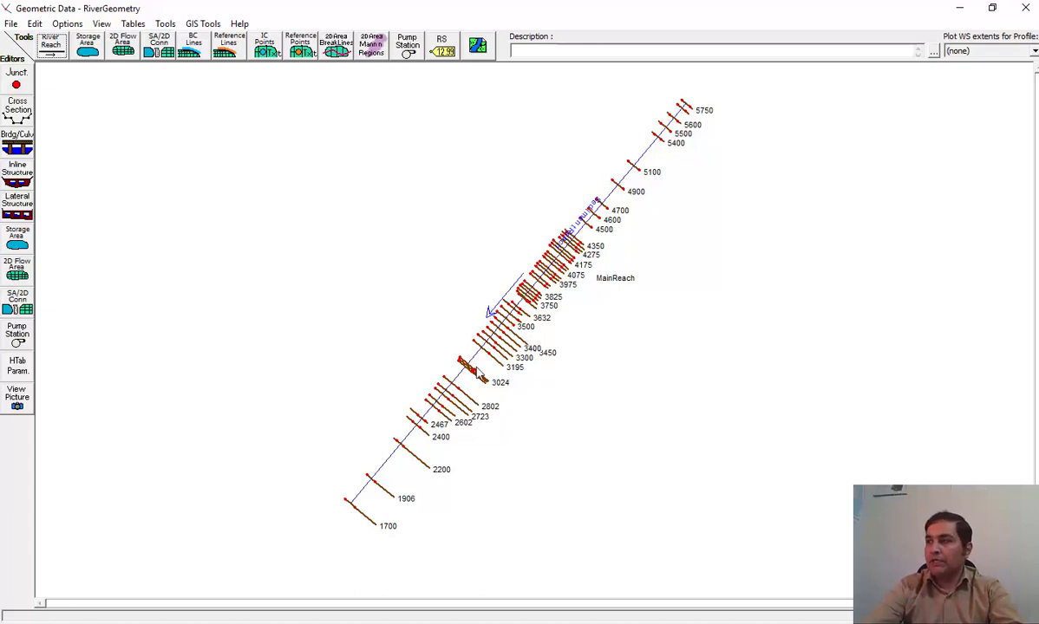
pyautogui.rightClick(631, 164)
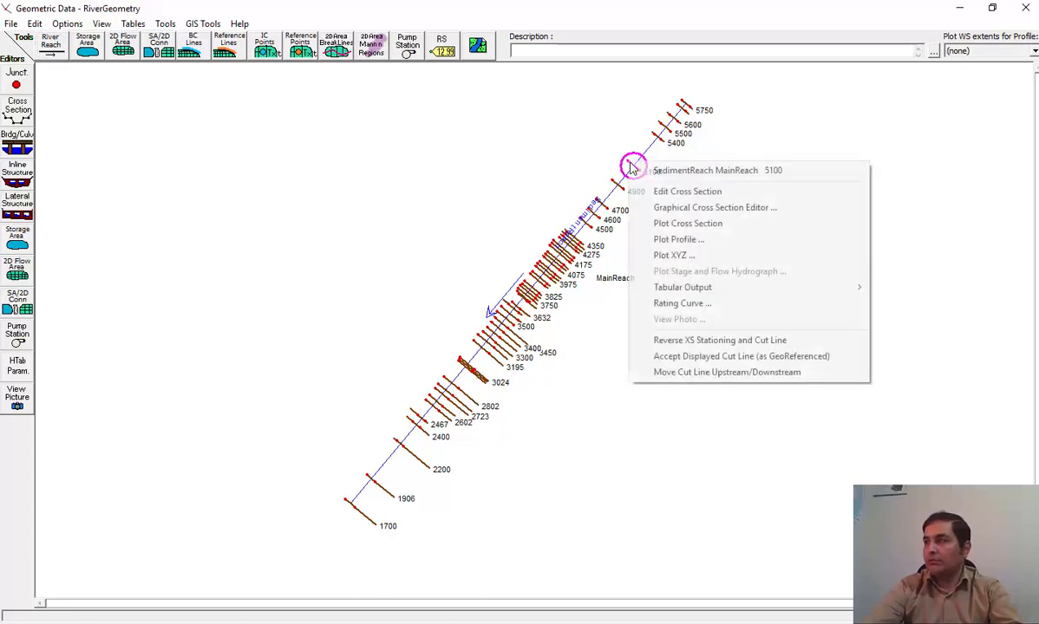
pyautogui.click(638, 191)
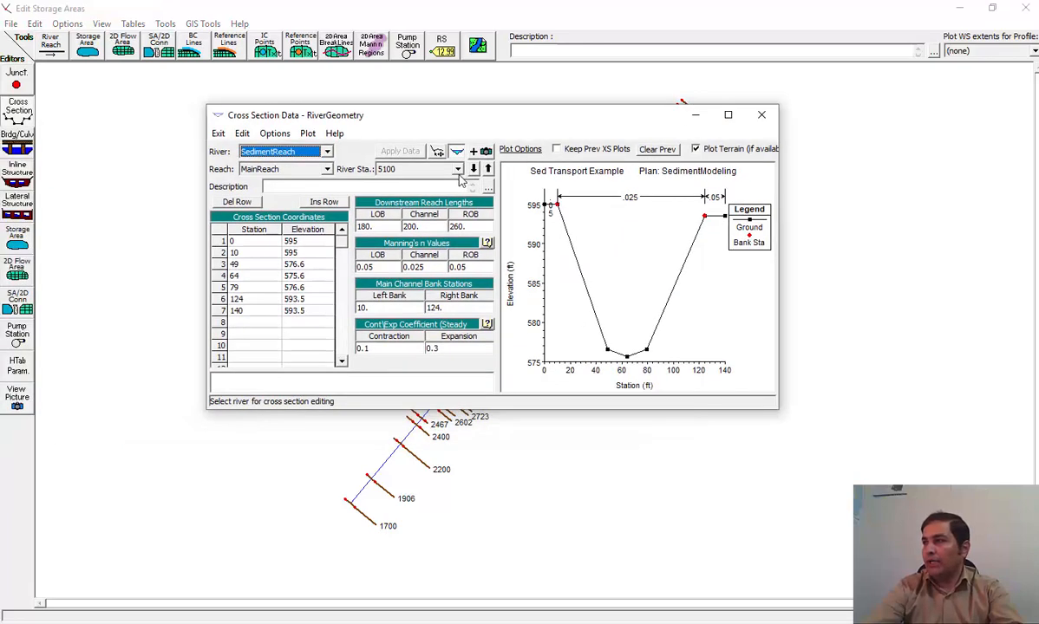
# Examine the cross sections downstream of station 5100 up to station 4125, and close the cross section and geometry editors.
pyautogui.click(473, 169)
pyautogui.click(472, 169)
pyautogui.click(474, 169)
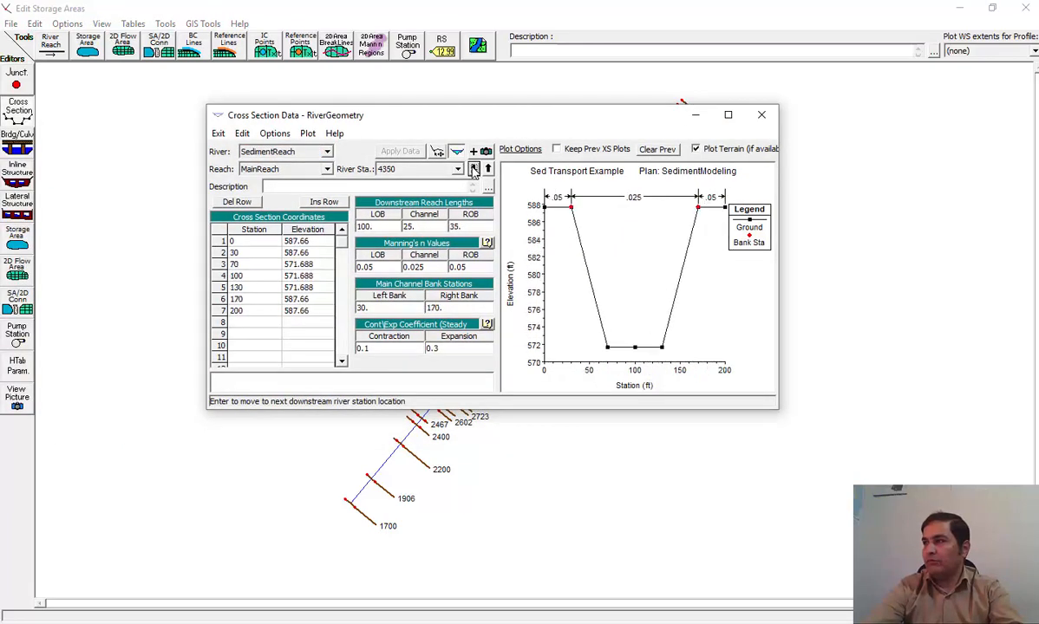
pyautogui.click(474, 169)
pyautogui.click(473, 169)
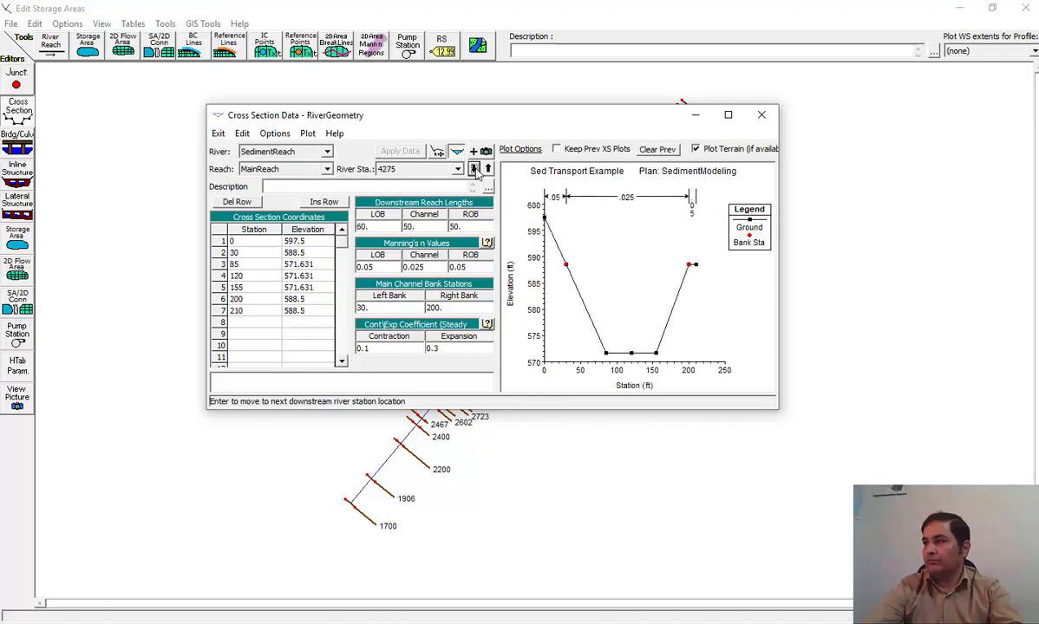
pyautogui.click(474, 170)
pyautogui.click(474, 169)
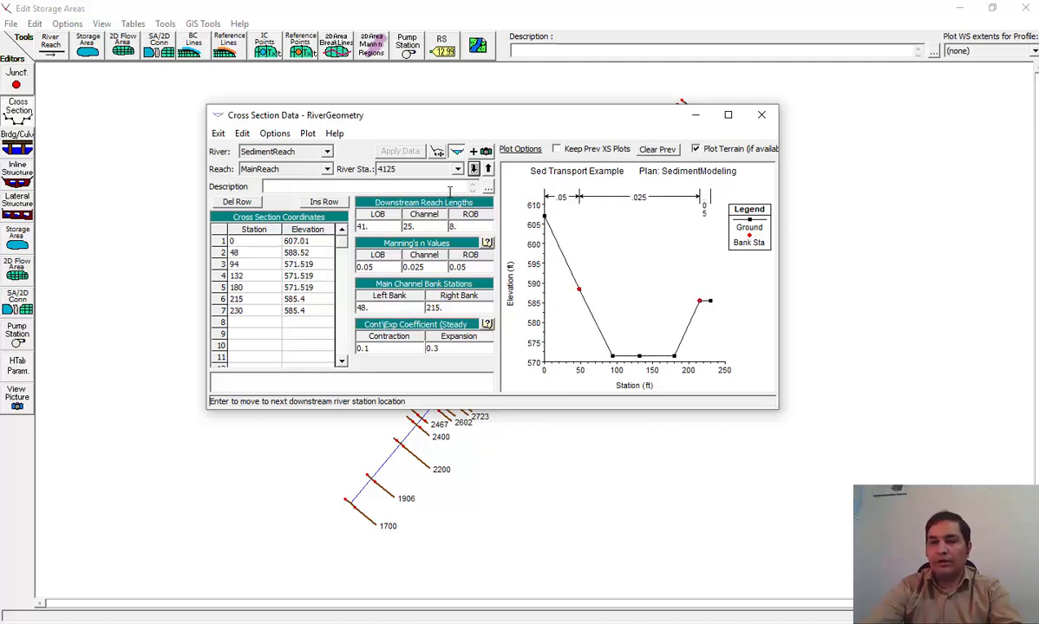
pyautogui.click(761, 115)
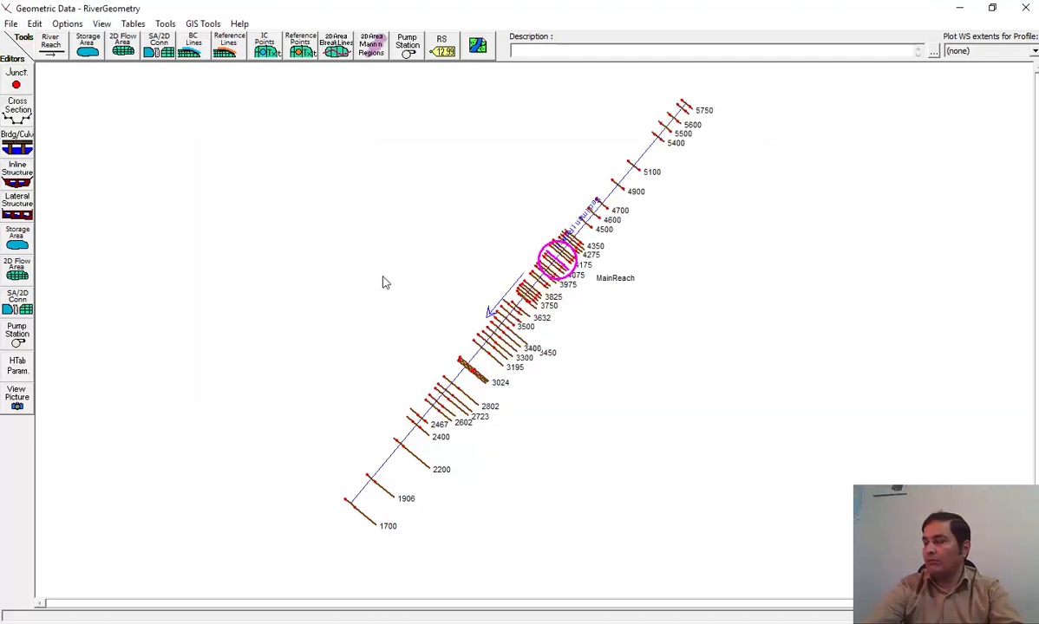
pyautogui.click(1020, 9)
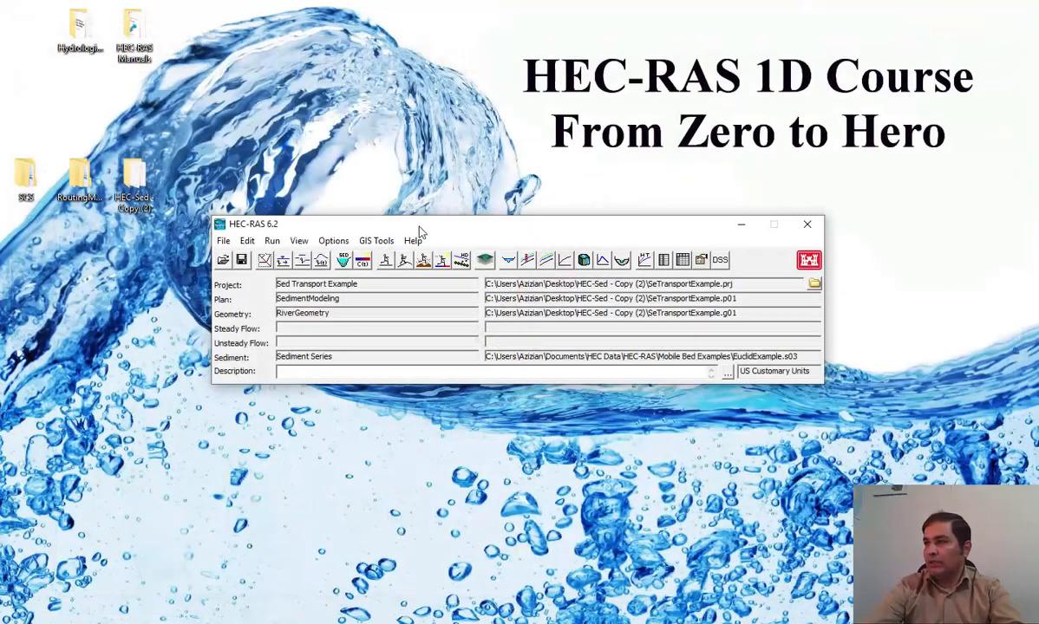
pyautogui.moveTo(433, 231); pyautogui.dragTo(417, 211)
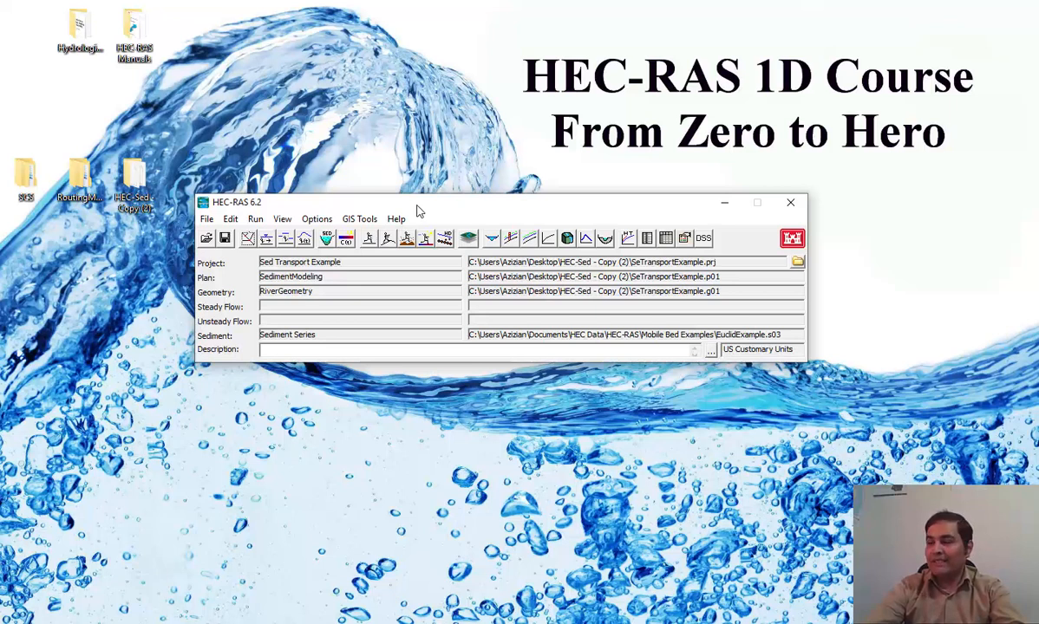
pyautogui.moveTo(414, 201); pyautogui.dragTo(421, 190)
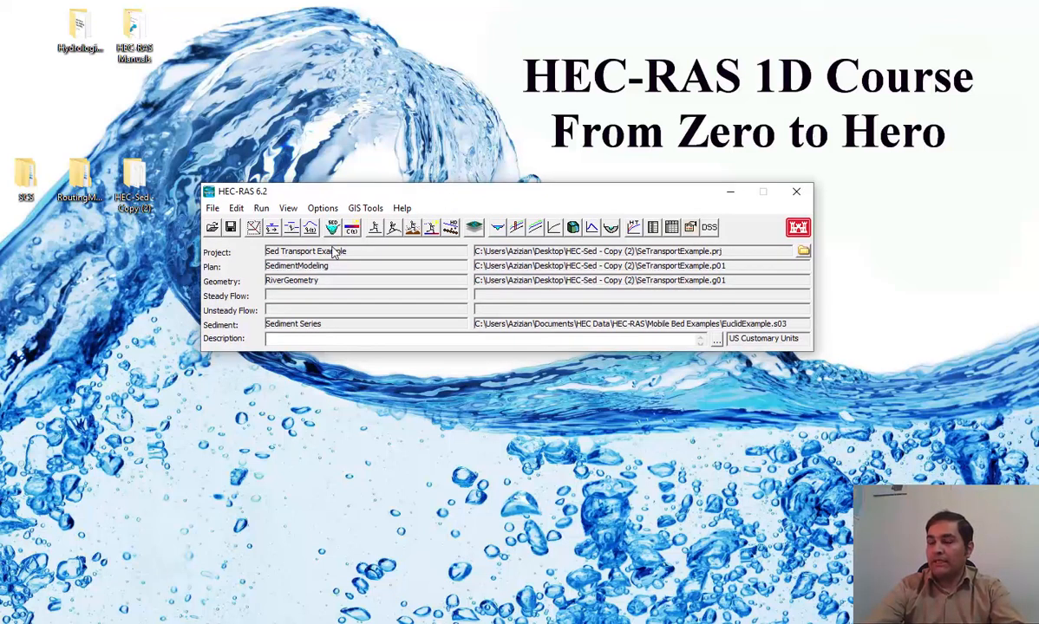
pyautogui.click(291, 229)
pyautogui.moveTo(186, 134); pyautogui.dragTo(628, 171)
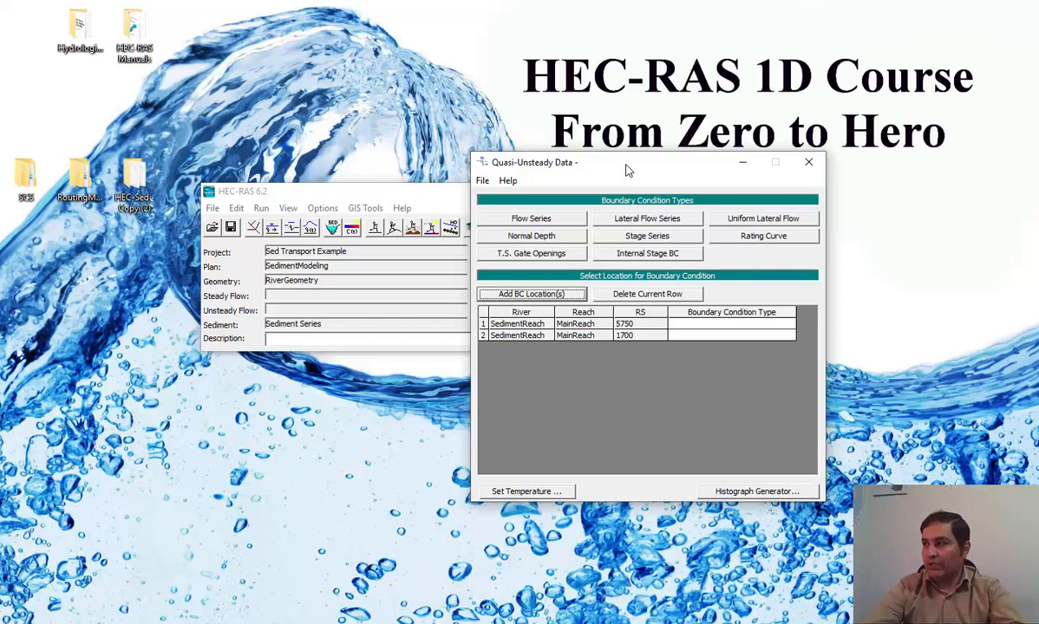
pyautogui.click(806, 168)
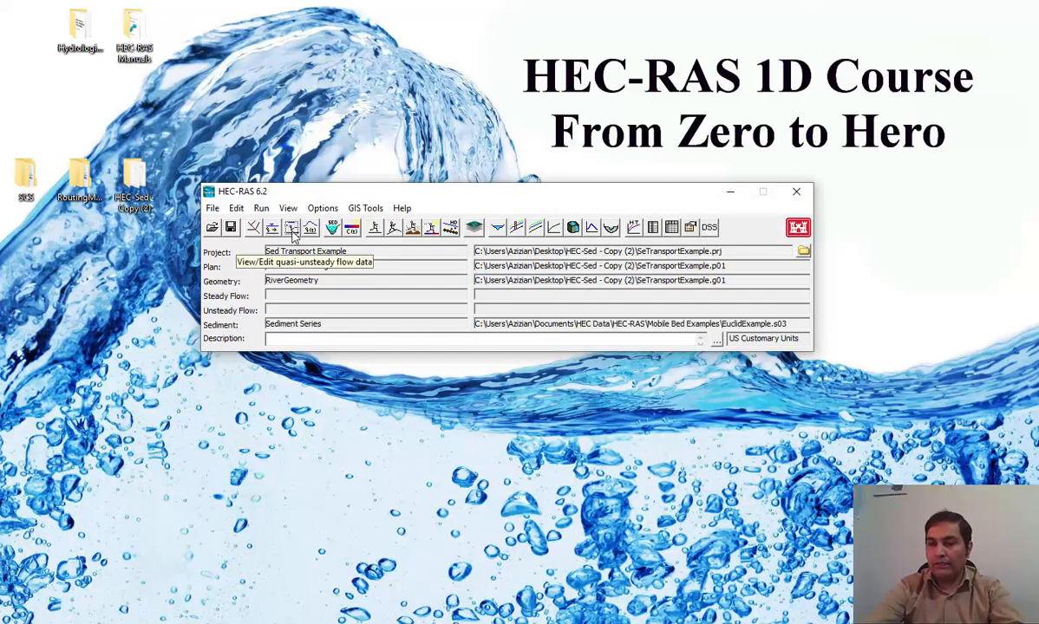
pyautogui.moveTo(382, 199); pyautogui.dragTo(389, 196)
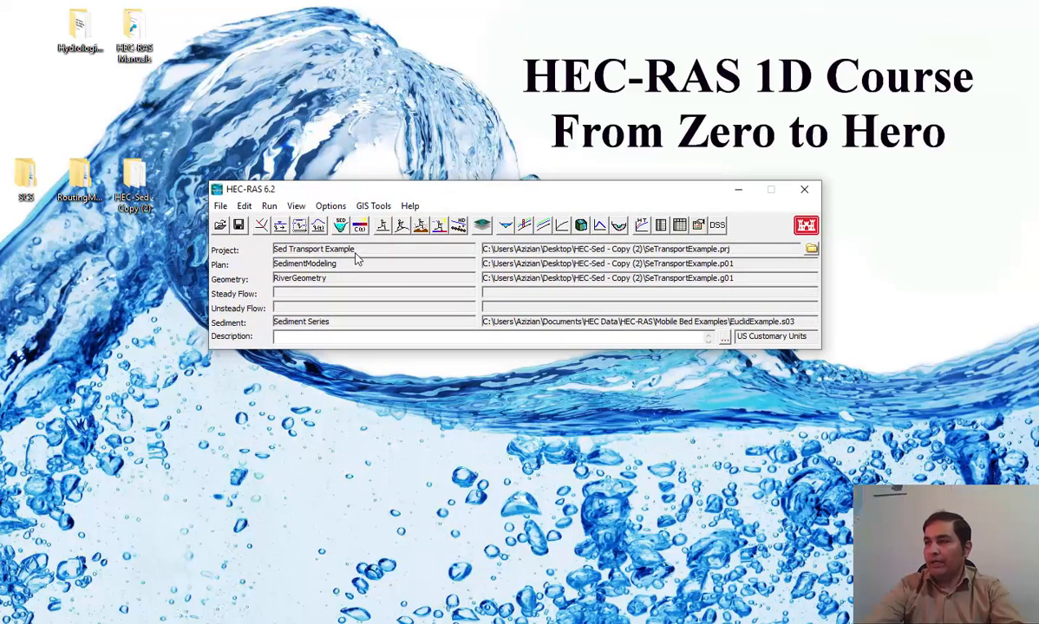
# Open the quasi-unsteady flow data and assign a Flow Series boundary condition to the upstream river station 5750.
pyautogui.click(299, 228)
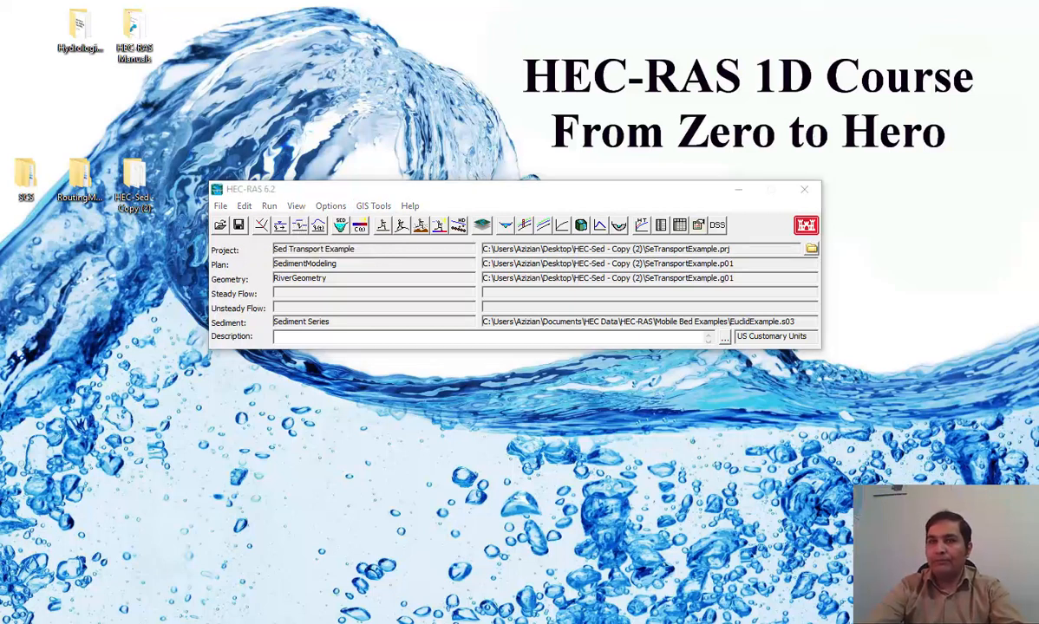
pyautogui.moveTo(508, 130); pyautogui.dragTo(455, 104)
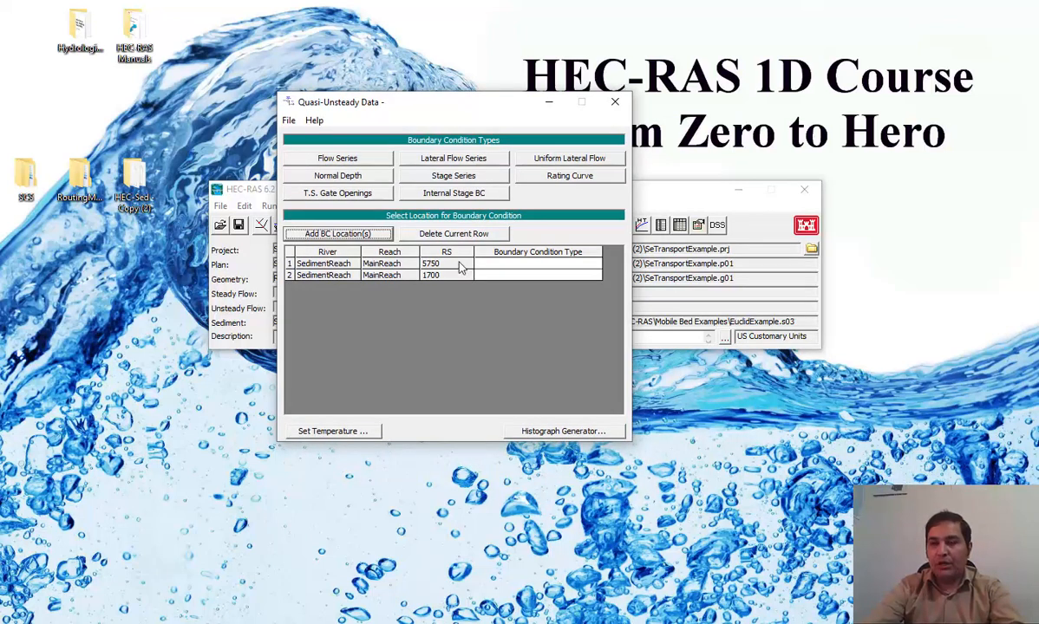
pyautogui.click(493, 264)
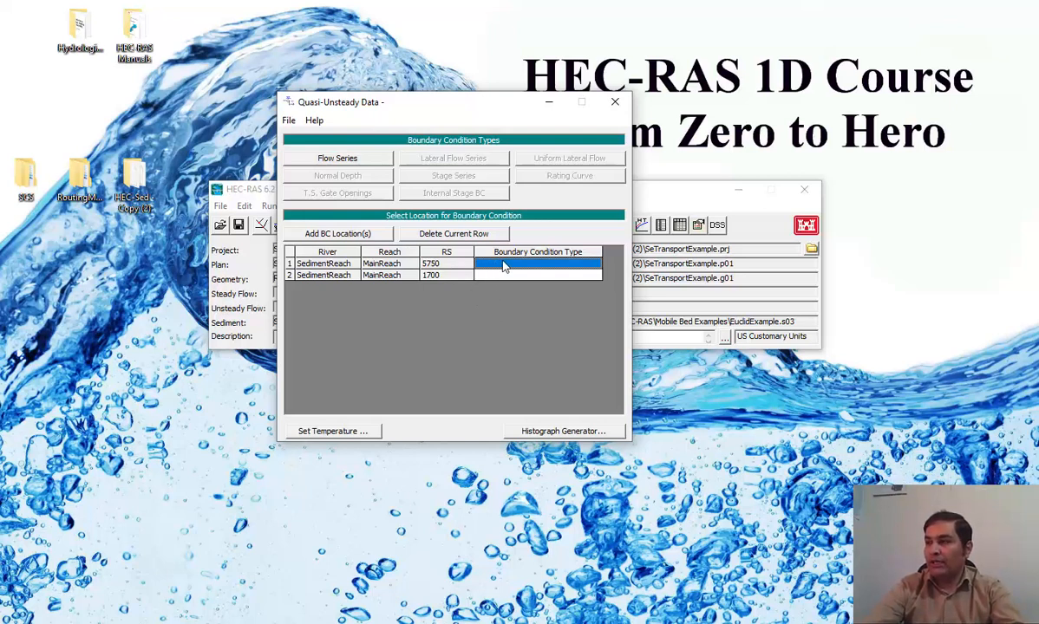
pyautogui.click(360, 161)
pyautogui.moveTo(492, 136); pyautogui.dragTo(427, 73)
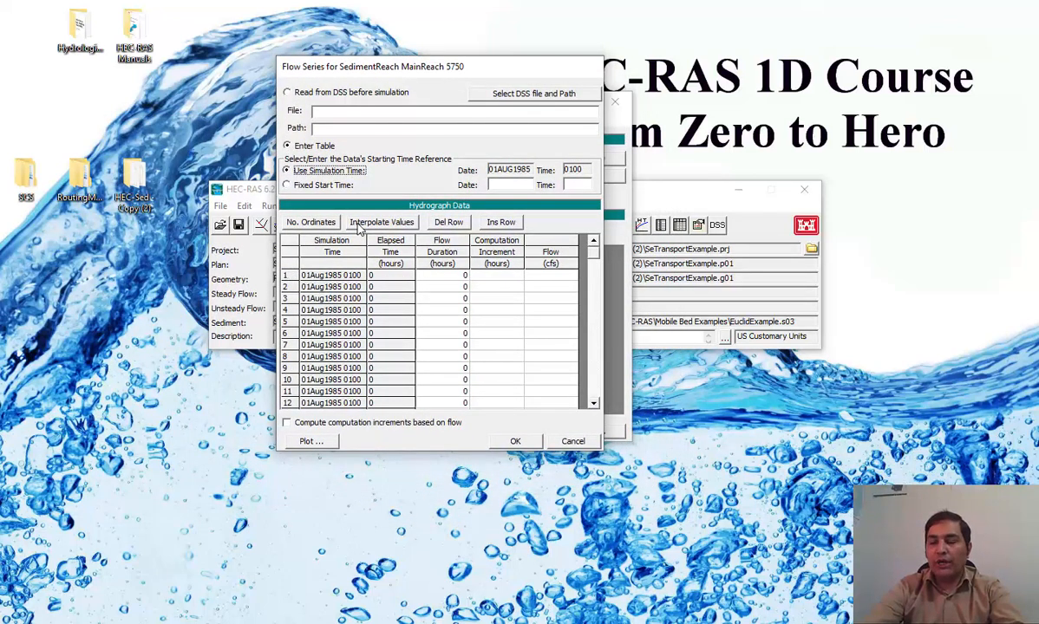
pyautogui.click(525, 251)
pyautogui.click(494, 267)
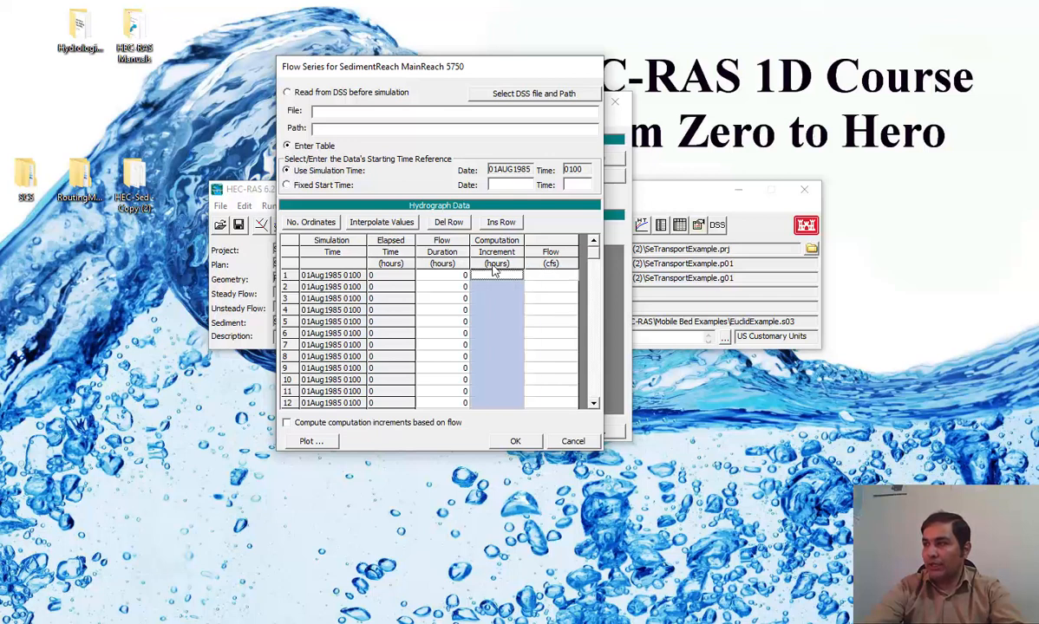
pyautogui.click(442, 264)
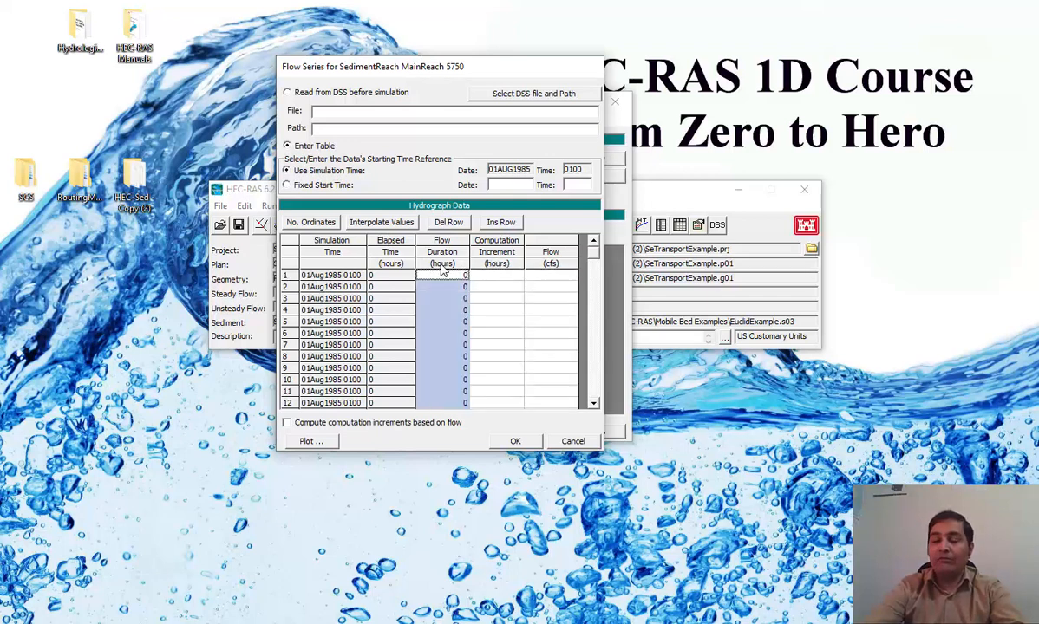
# Use a fixed start time for the flow series, with date 01AUG1985 and time 0100.
pyautogui.click(319, 187)
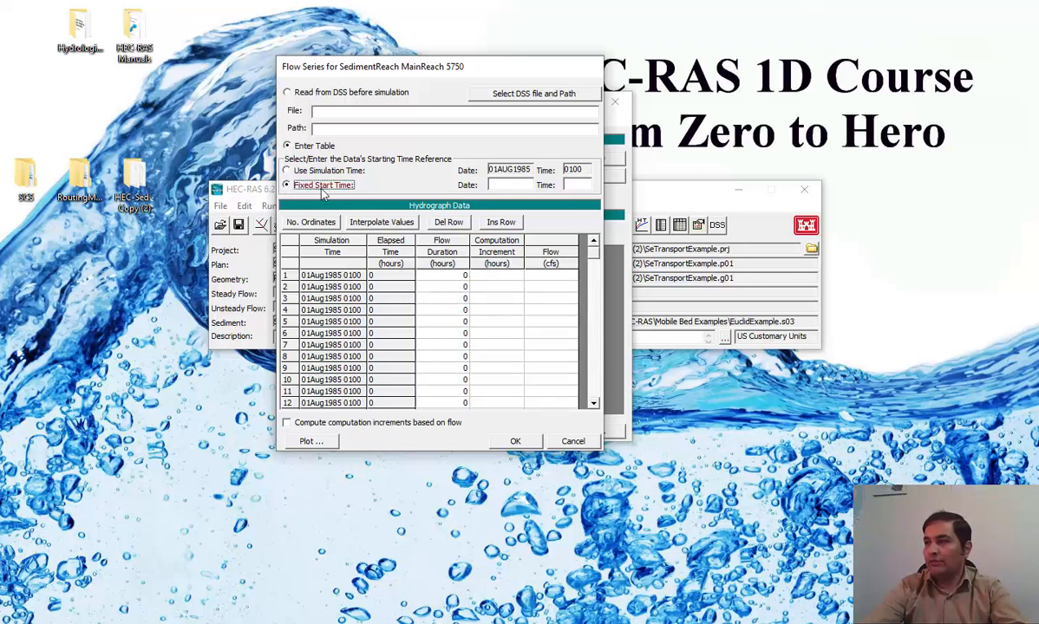
pyautogui.click(498, 187)
pyautogui.write('01')
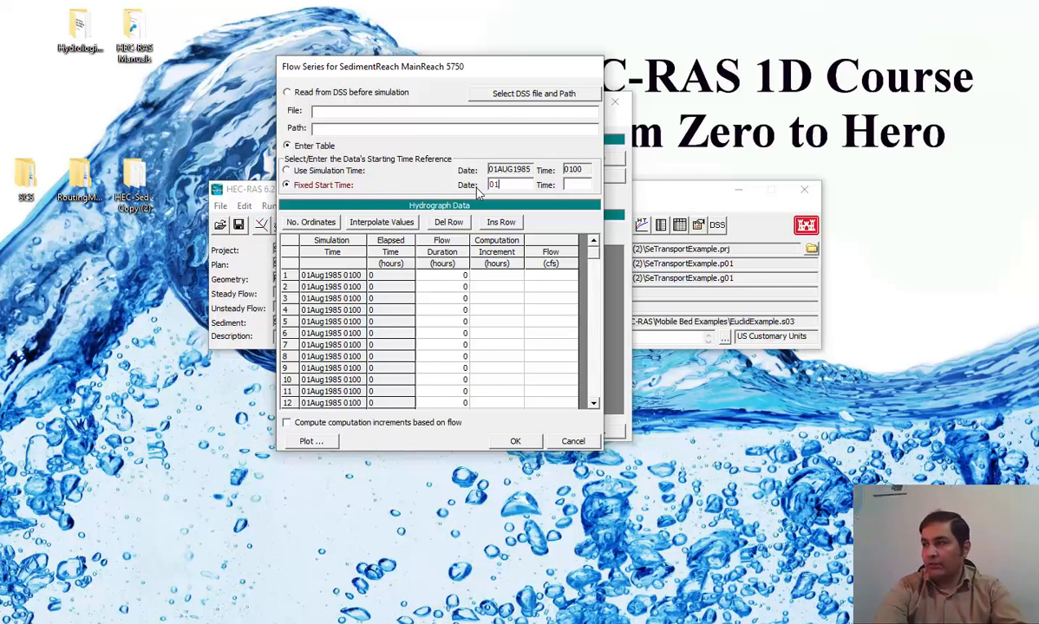
pyautogui.write('AUG')
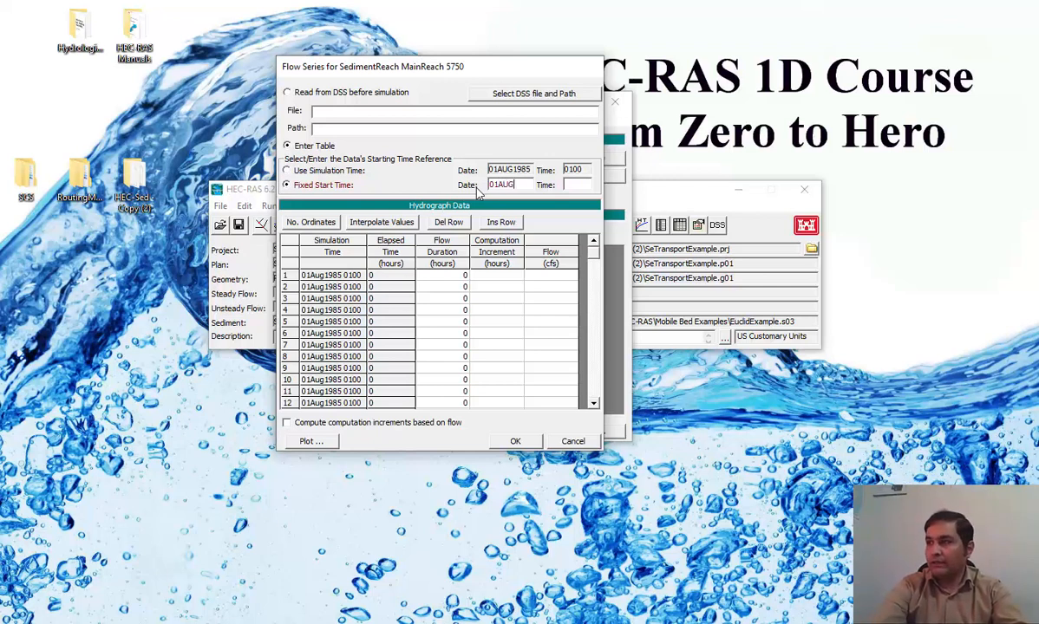
pyautogui.write('1985')
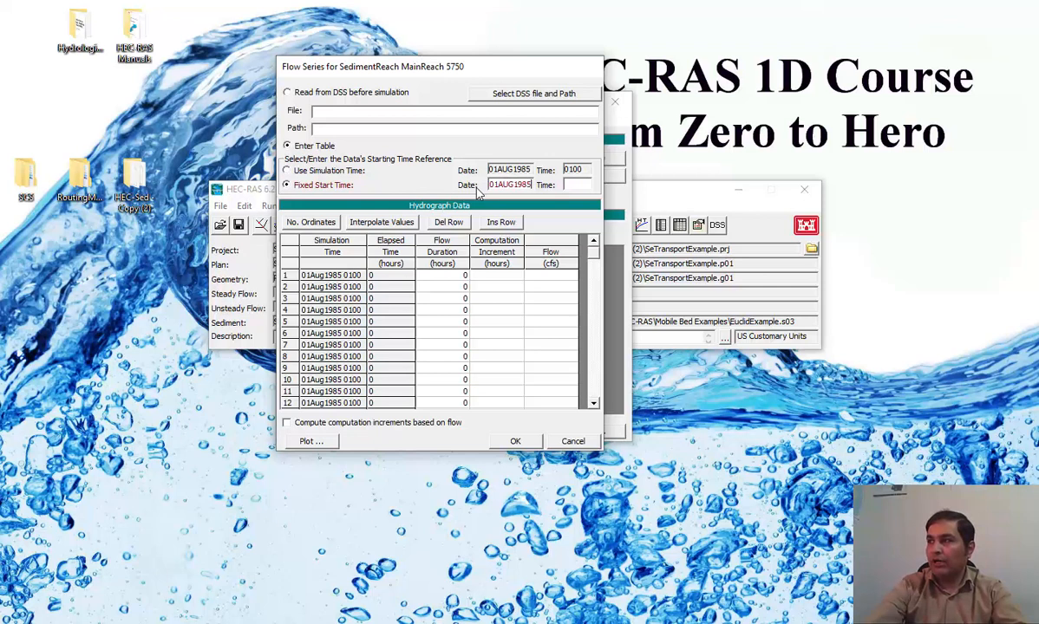
pyautogui.press('Tab')
pyautogui.write('0')
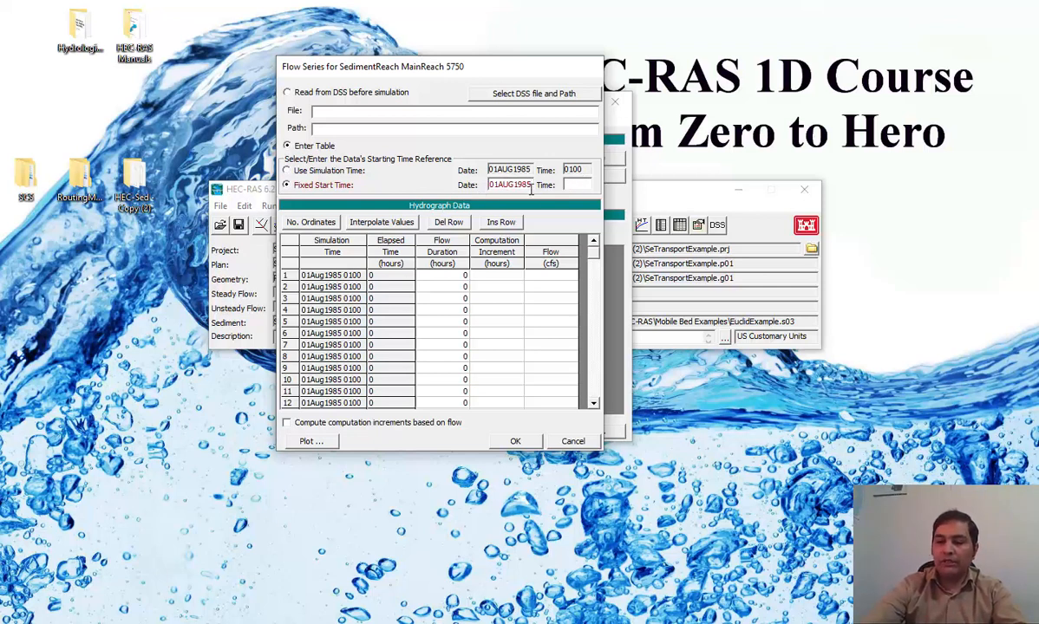
pyautogui.write('1')
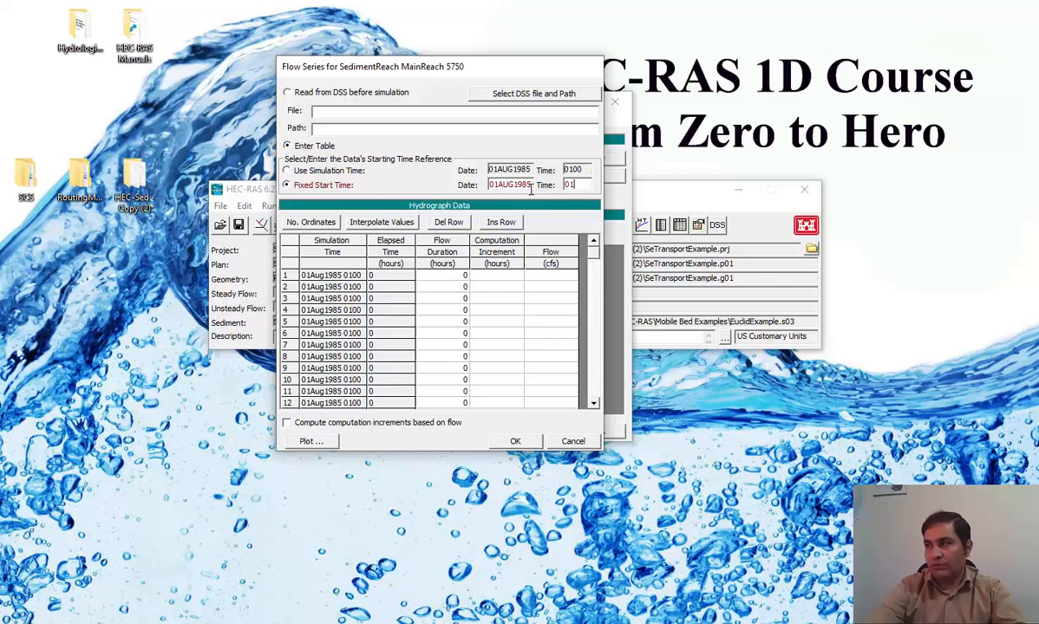
pyautogui.write('00')
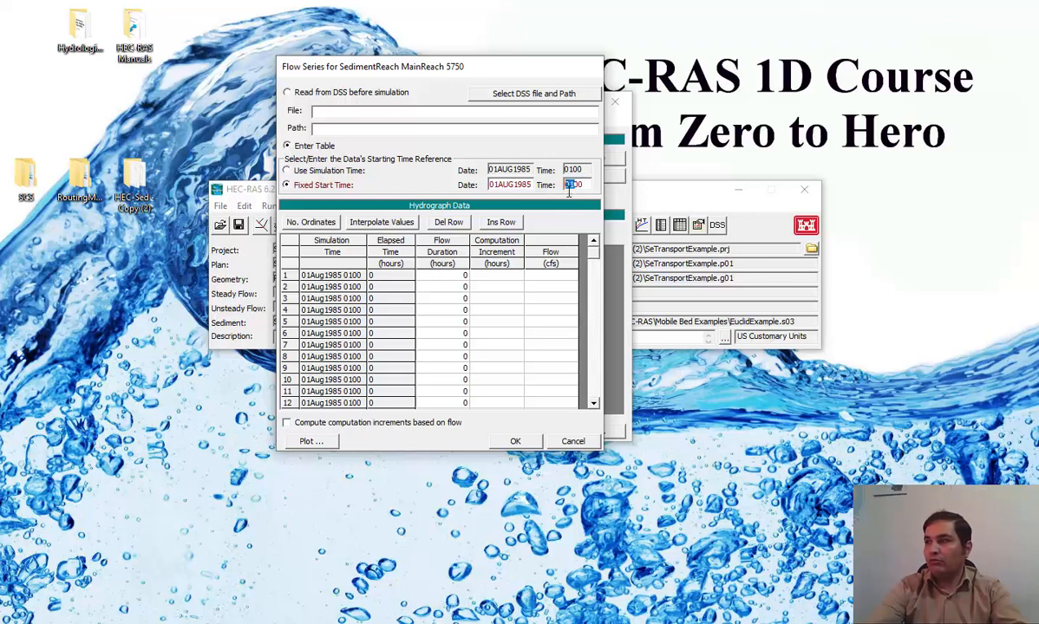
# Clear the Flow Duration, Computation Increment and Flow columns of the hydrograph table.
pyautogui.click(469, 276)
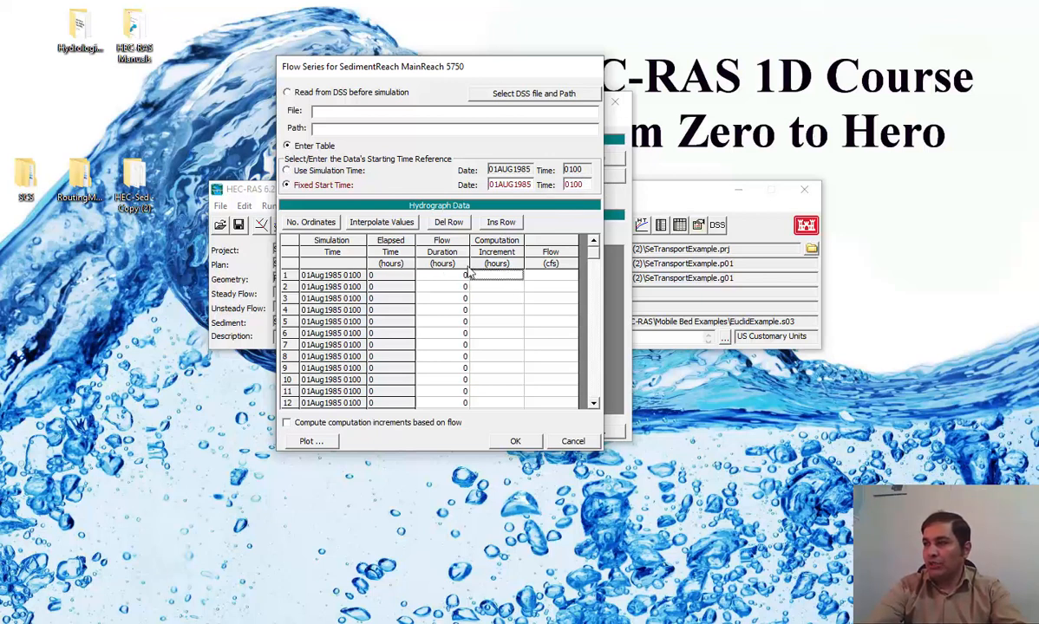
pyautogui.moveTo(469, 269); pyautogui.dragTo(452, 271)
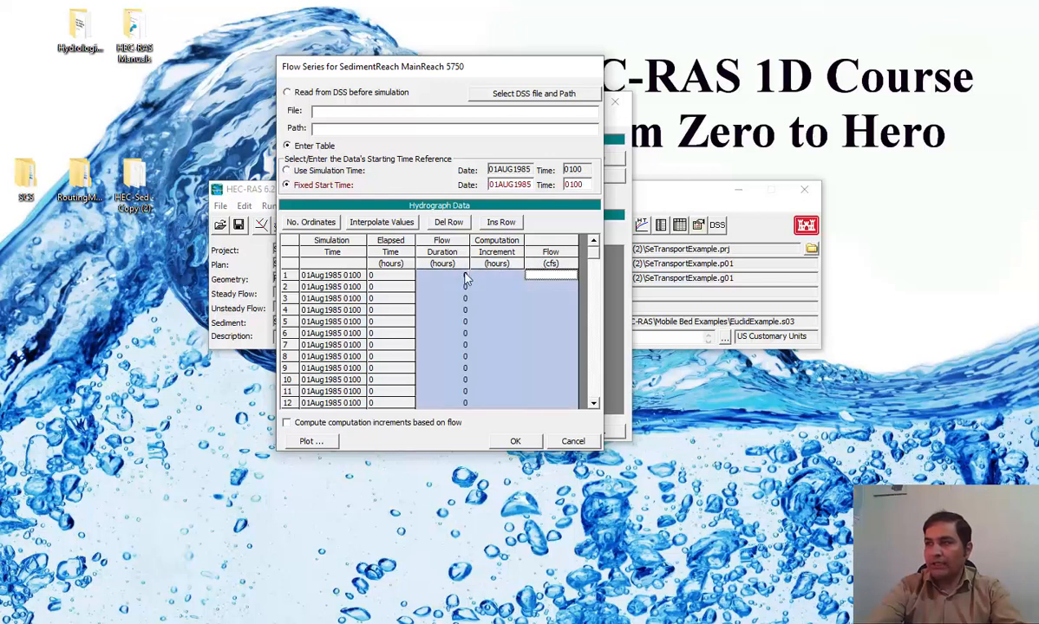
pyautogui.press('Delete')
# Copy the flow duration, computation increment and flow data (C4:E103) from the FlowSeries sheet of SedData.xlsx in Excel into the HEC-RAS hydrograph table.
pyautogui.click(542, 618)
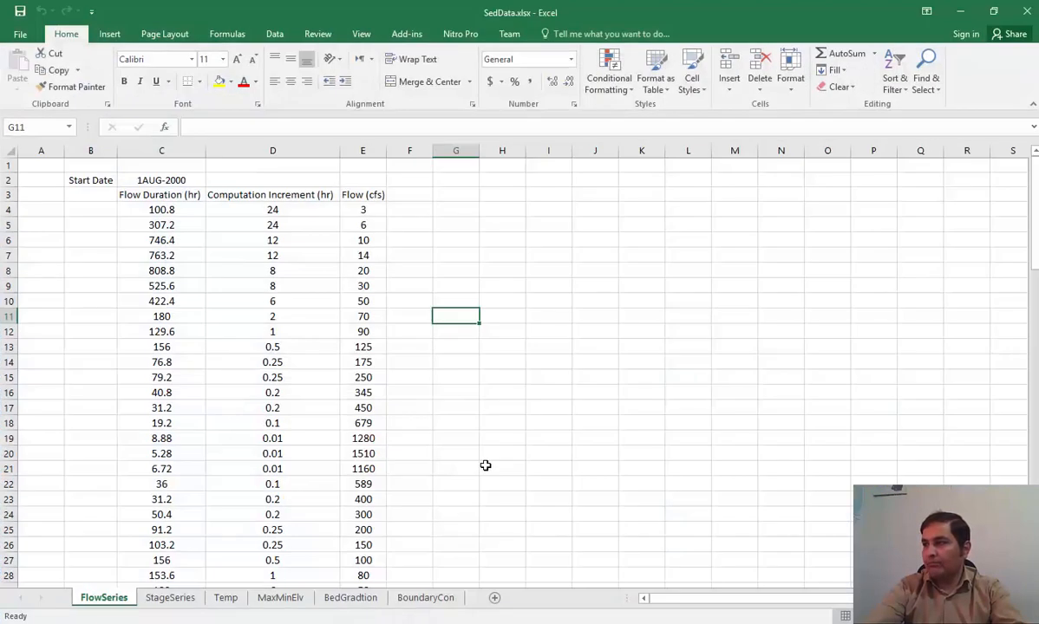
pyautogui.moveTo(183, 214); pyautogui.dragTo(345, 544)
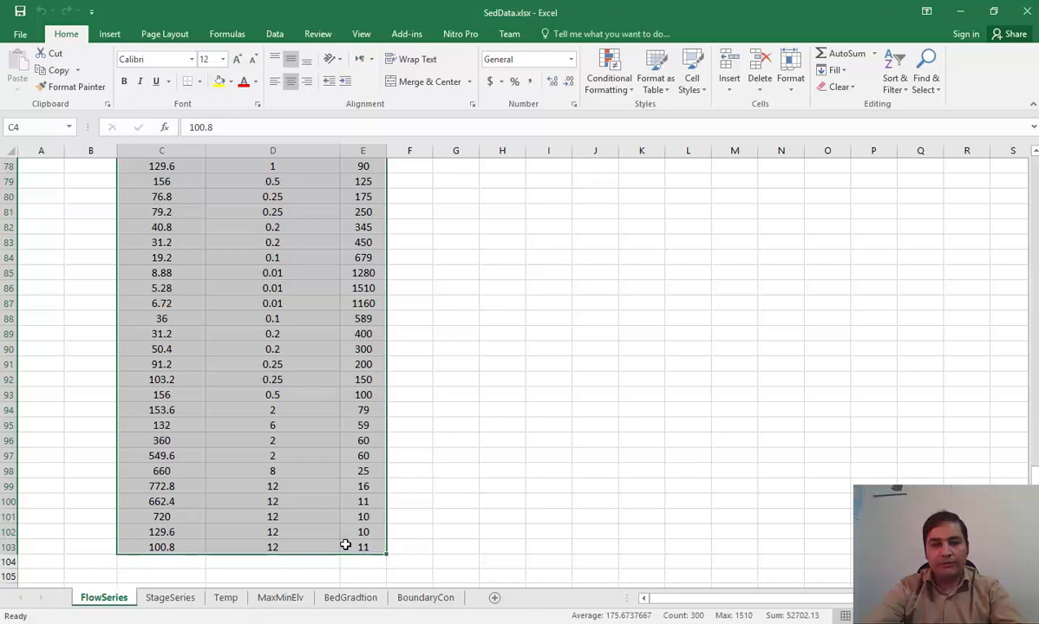
pyautogui.hotkey('ctrl', 'c')
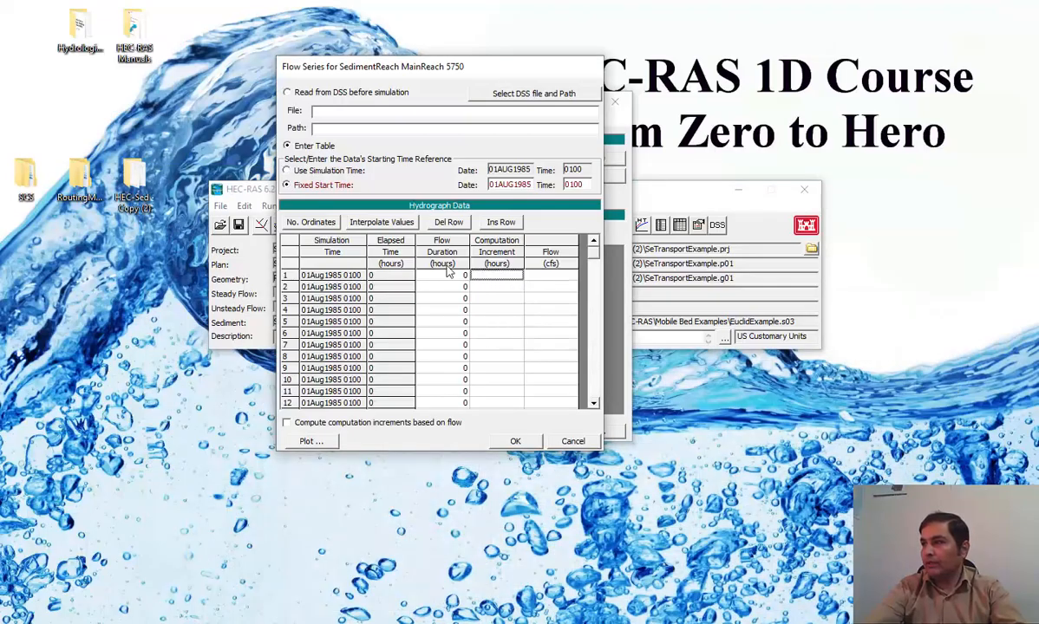
pyautogui.moveTo(447, 265); pyautogui.dragTo(554, 268)
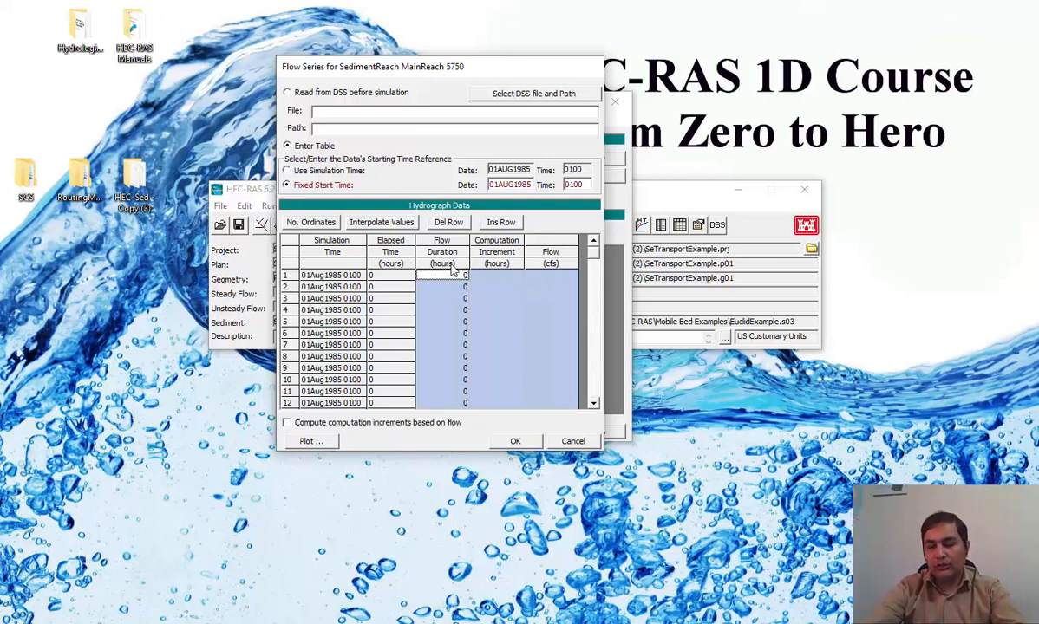
pyautogui.hotkey('ctrl', 'v')
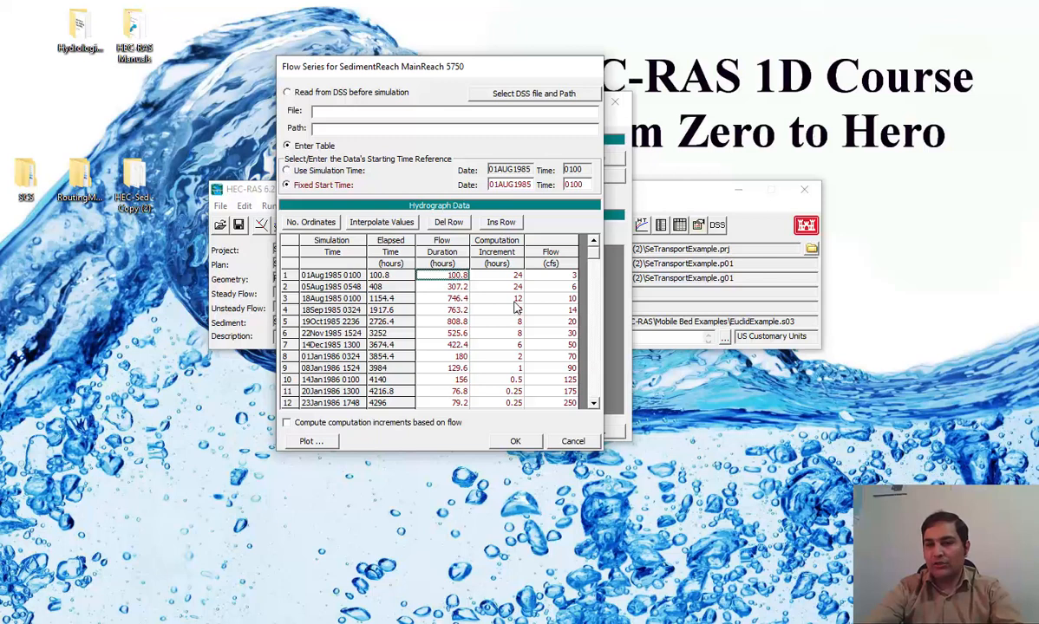
pyautogui.click(493, 279)
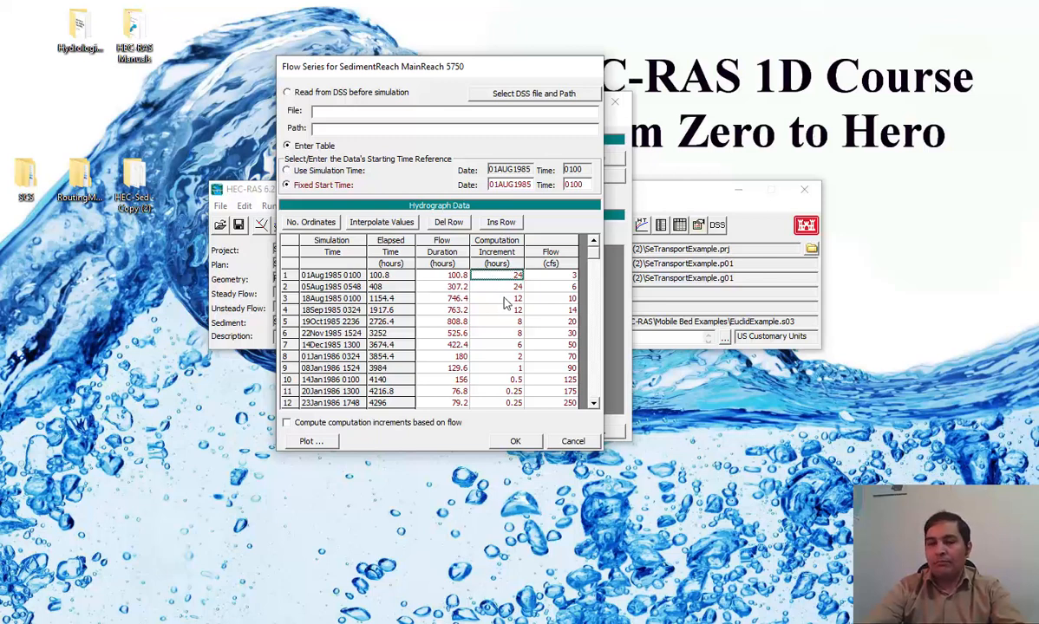
pyautogui.click(455, 264)
pyautogui.moveTo(454, 264); pyautogui.dragTo(533, 258)
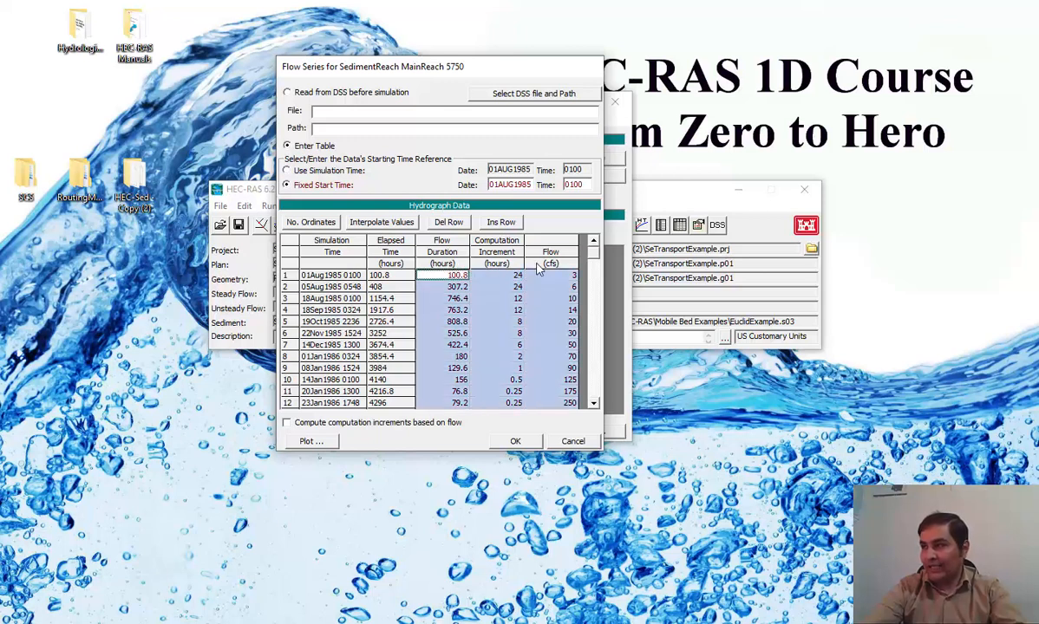
pyautogui.click(517, 309)
# Plot the flow series hydrograph in an enlarged window, close the plot and accept the flow series for station 5750.
pyautogui.click(331, 442)
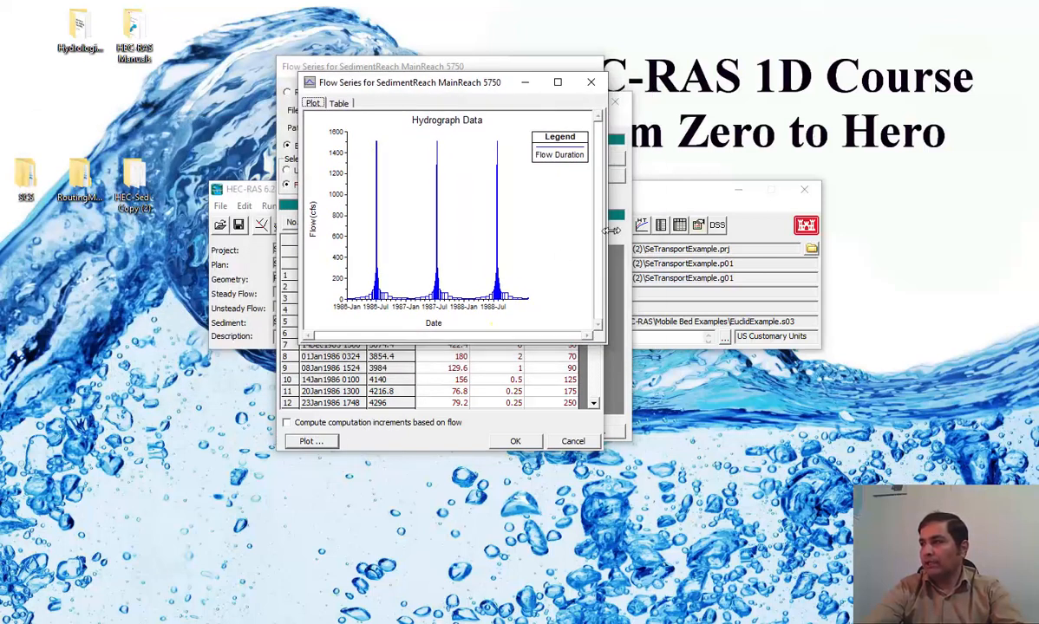
pyautogui.moveTo(605, 216); pyautogui.dragTo(876, 217)
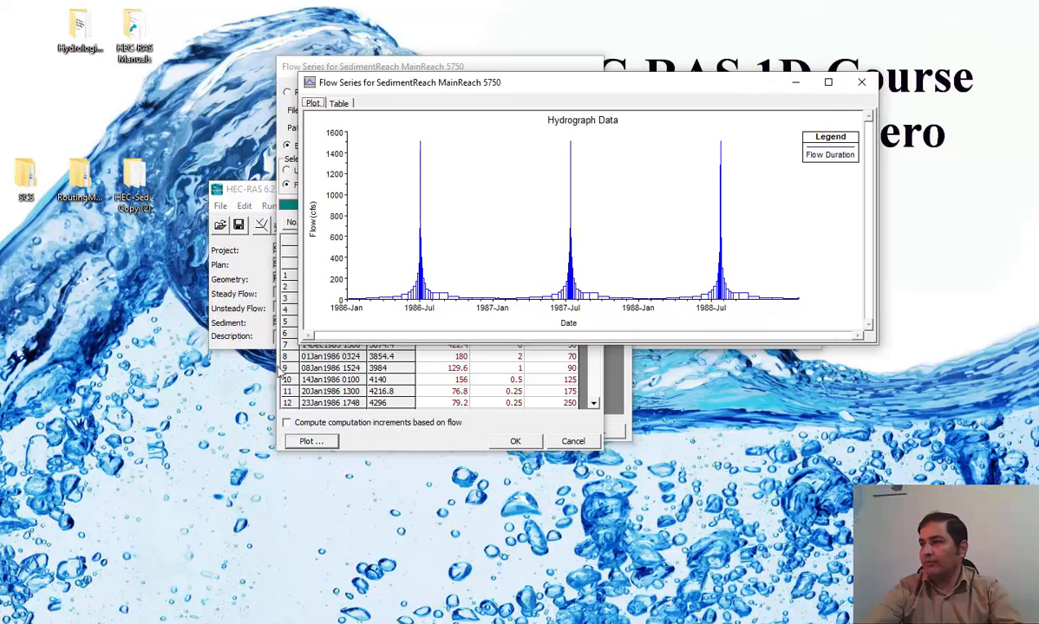
pyautogui.moveTo(299, 346); pyautogui.dragTo(135, 465)
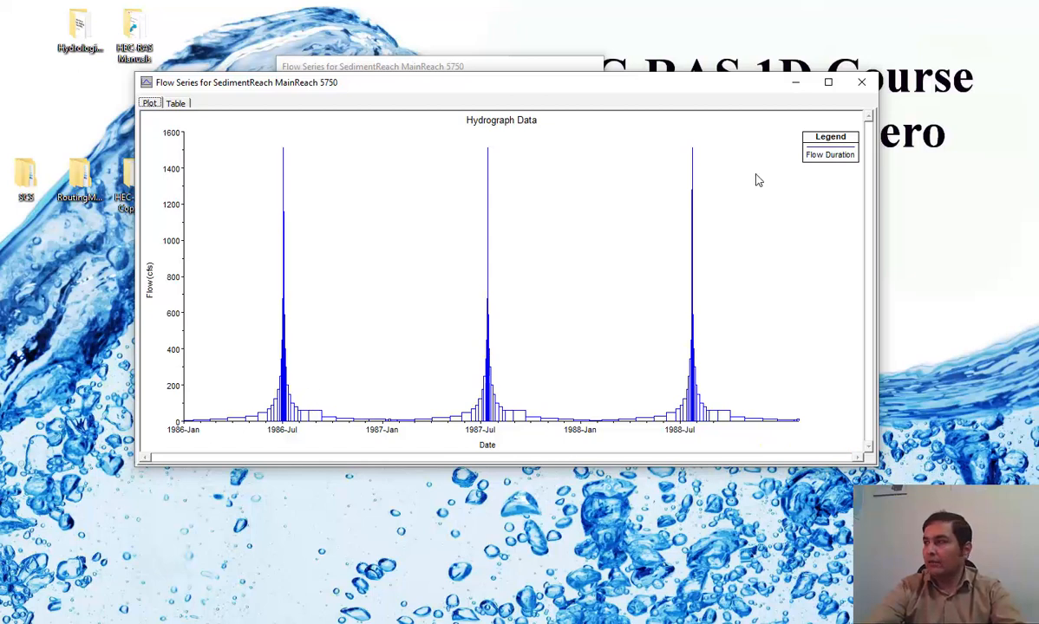
pyautogui.click(861, 82)
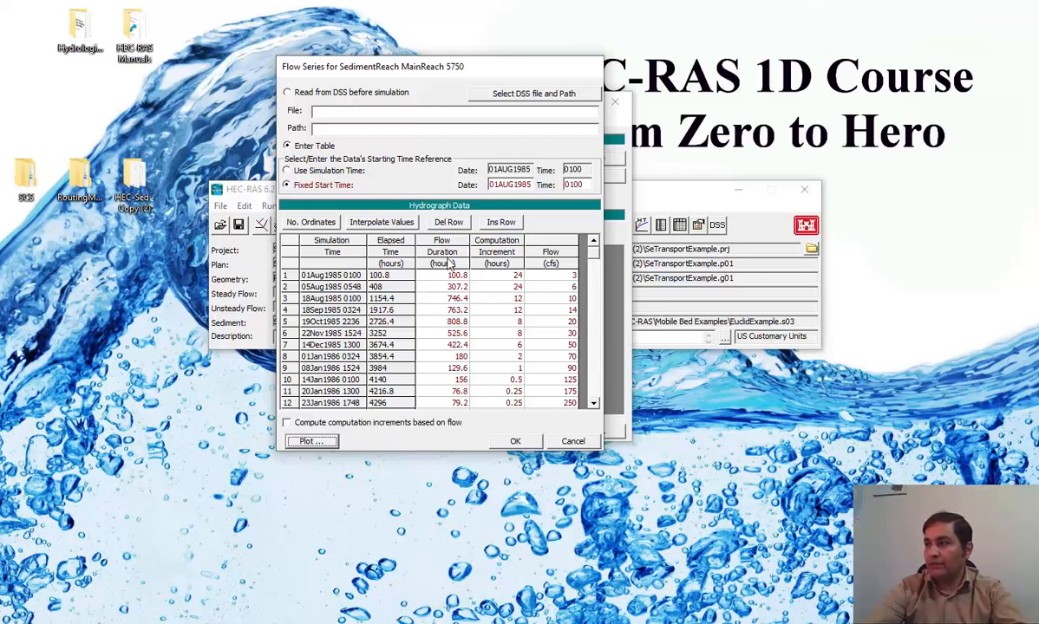
pyautogui.click(515, 442)
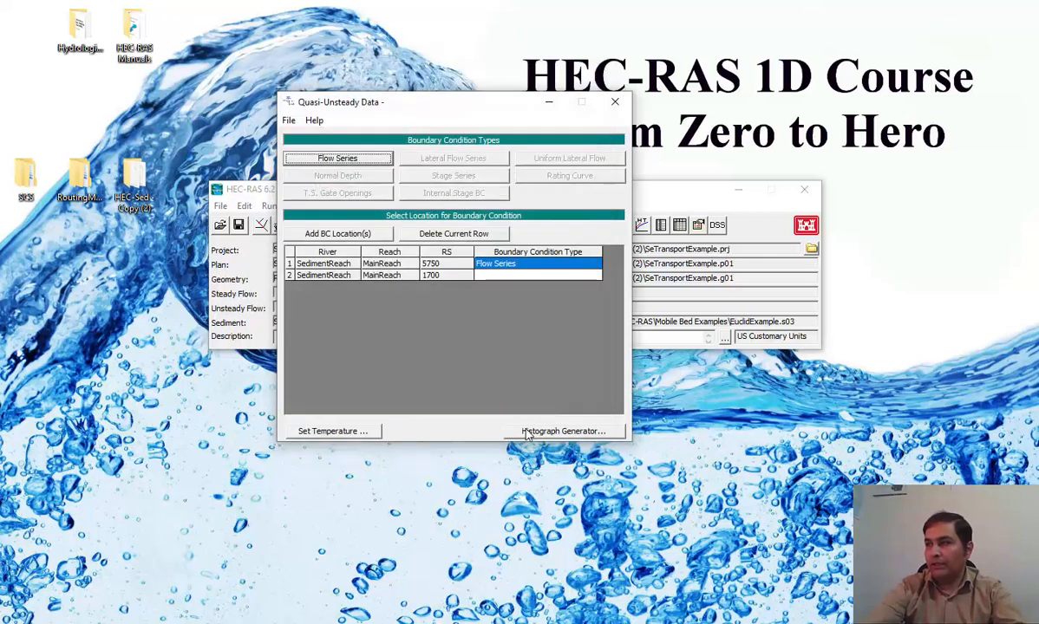
# Assign a Stage Series boundary condition to river station 1700 with a fixed start time of 01AUG1985 at 0100.
pyautogui.click(503, 276)
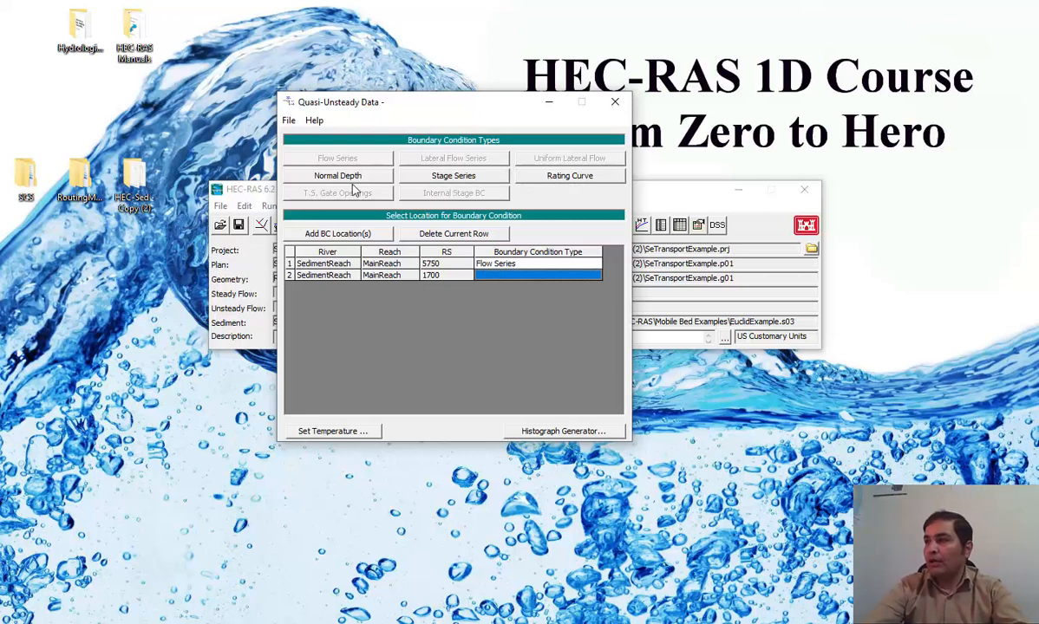
pyautogui.click(453, 176)
pyautogui.click(321, 186)
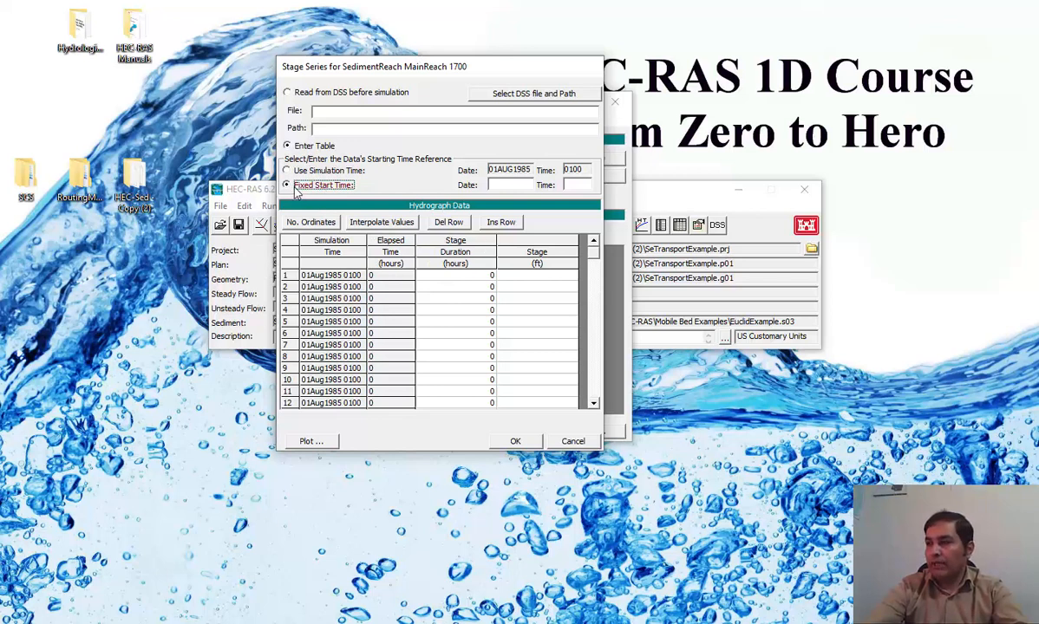
pyautogui.click(497, 186)
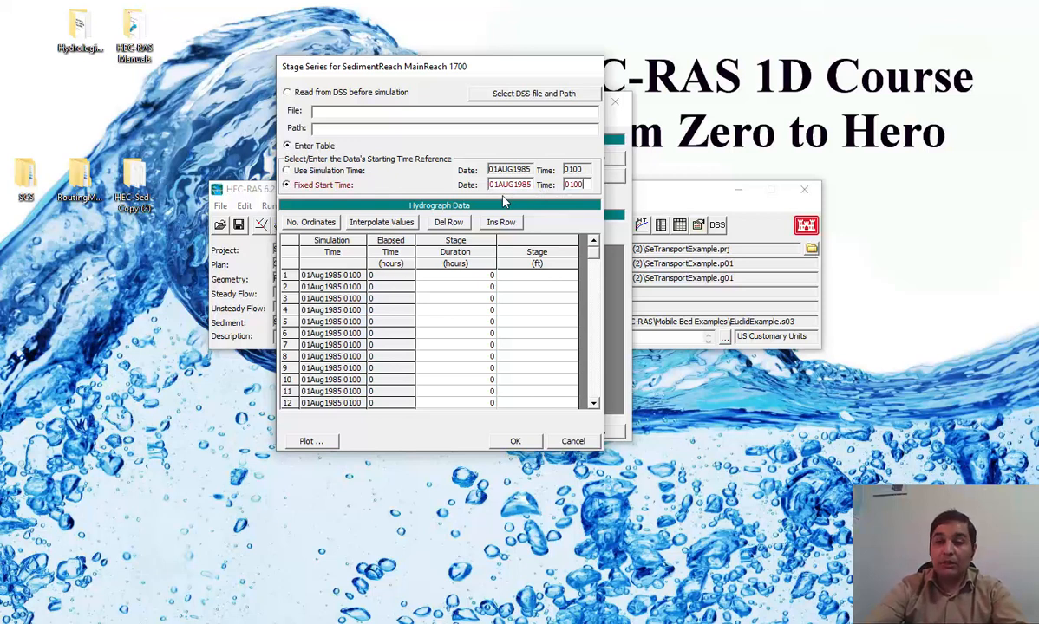
pyautogui.moveTo(447, 62); pyautogui.dragTo(512, 122)
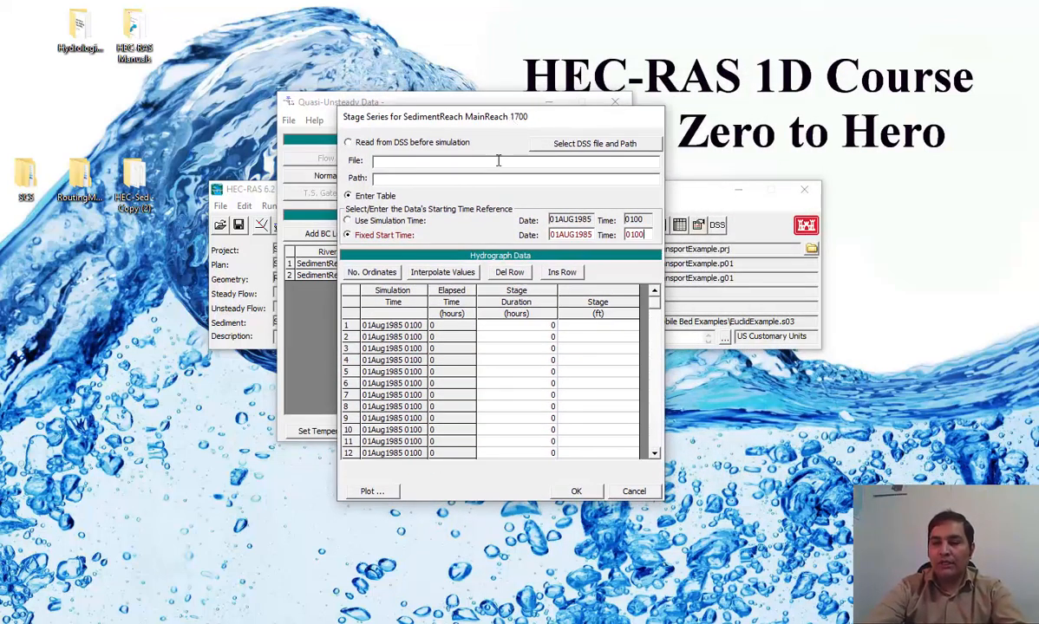
# Copy the stage duration and stage data (C4:D103) from Excel's StageSeries sheet into the HEC-RAS stage hydrograph table.
pyautogui.click(503, 347)
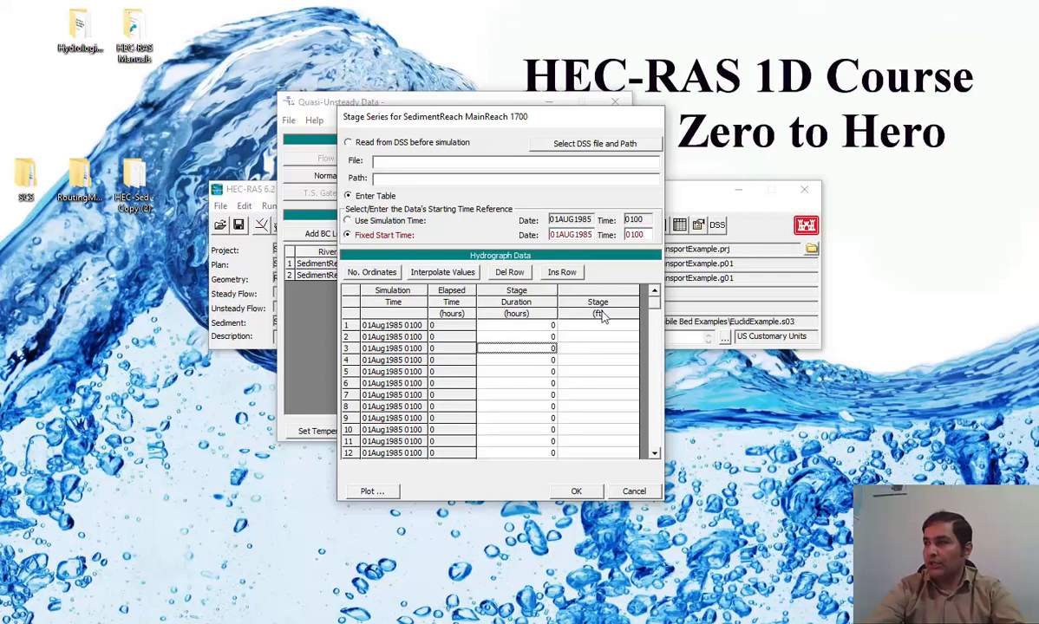
pyautogui.click(574, 325)
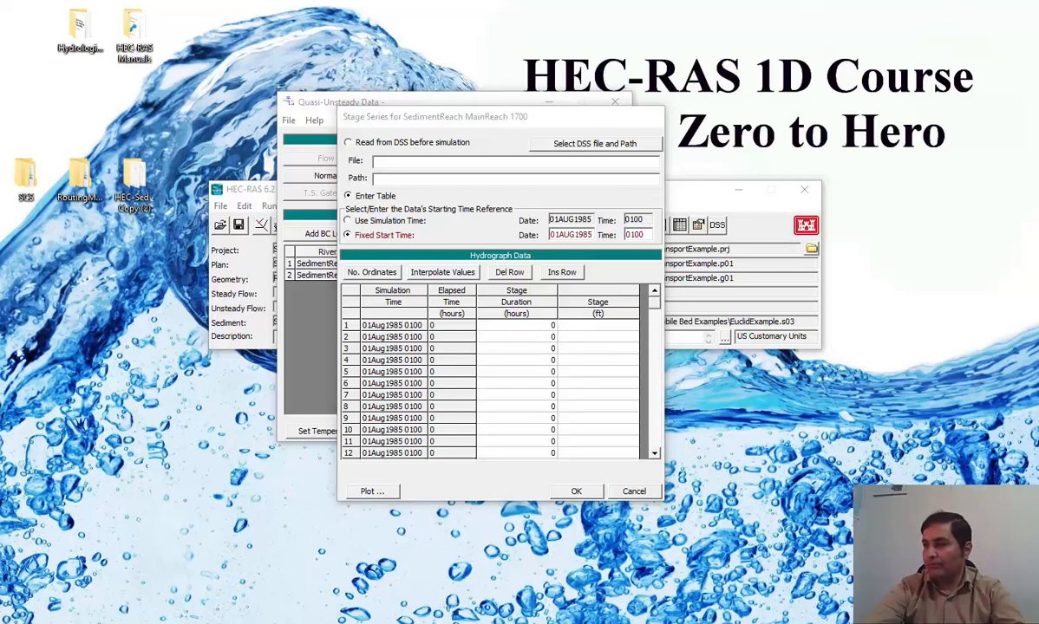
pyautogui.hotkey('alt', 'Tab')
pyautogui.click(187, 598)
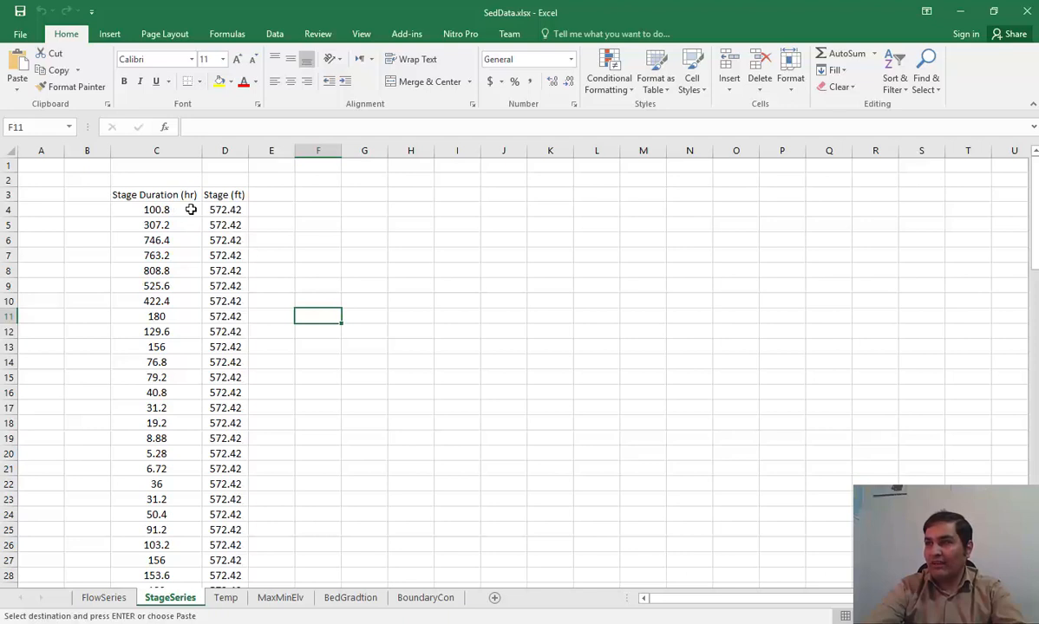
pyautogui.moveTo(147, 210); pyautogui.dragTo(211, 557)
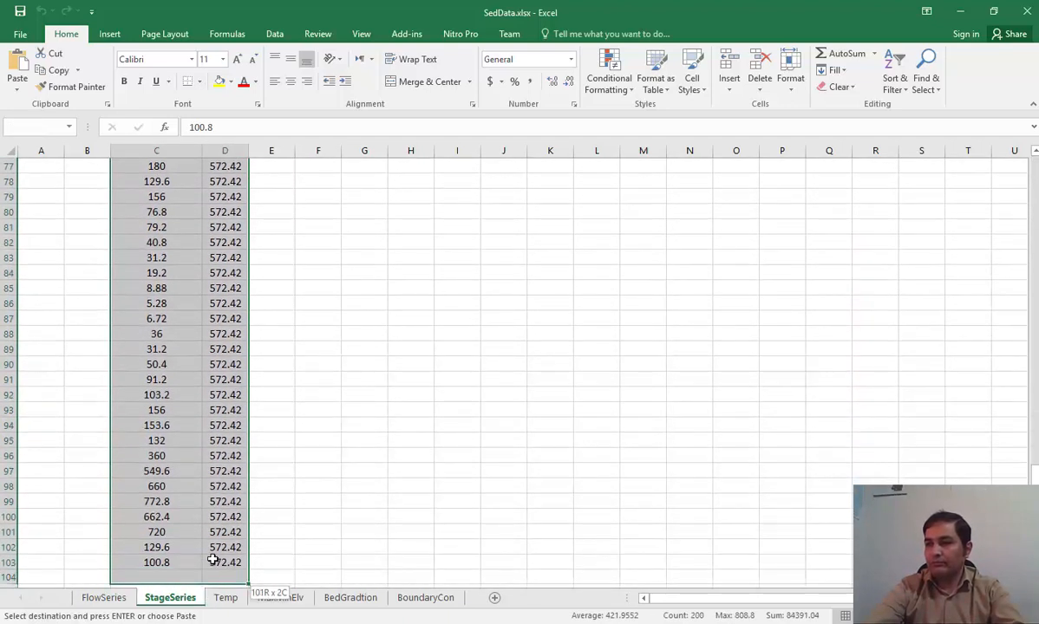
pyautogui.hotkey('ctrl', 'c')
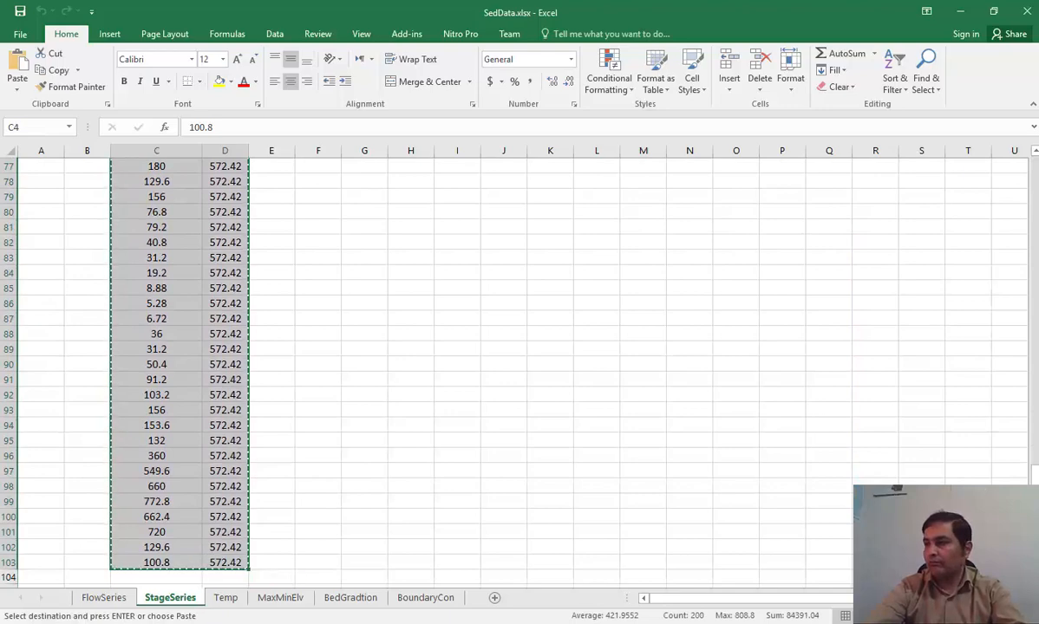
pyautogui.click(538, 623)
pyautogui.moveTo(526, 315); pyautogui.dragTo(585, 314)
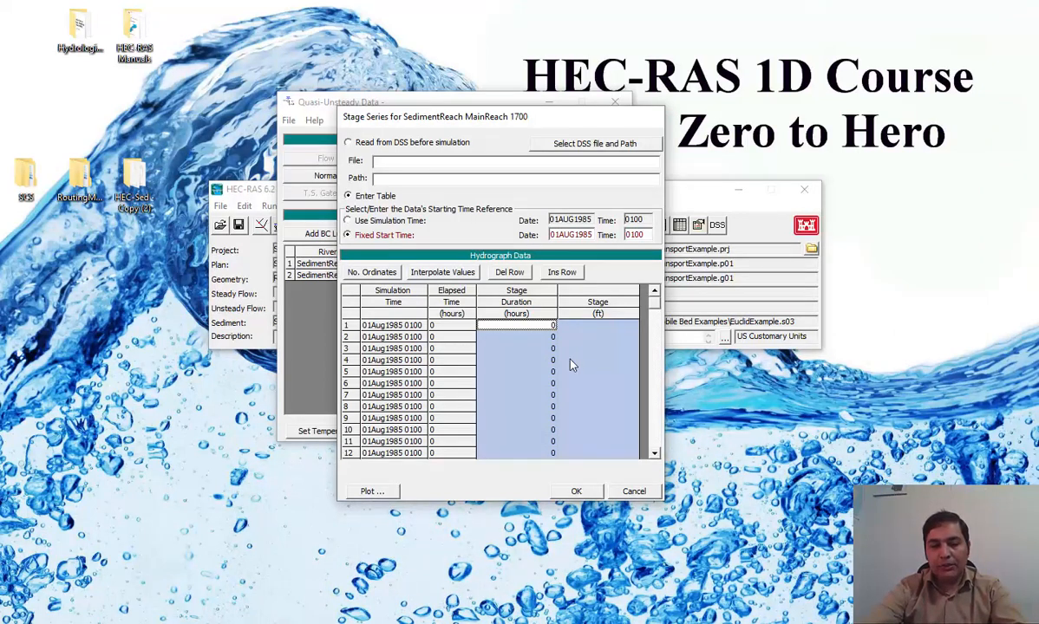
pyautogui.hotkey('ctrl', 'v')
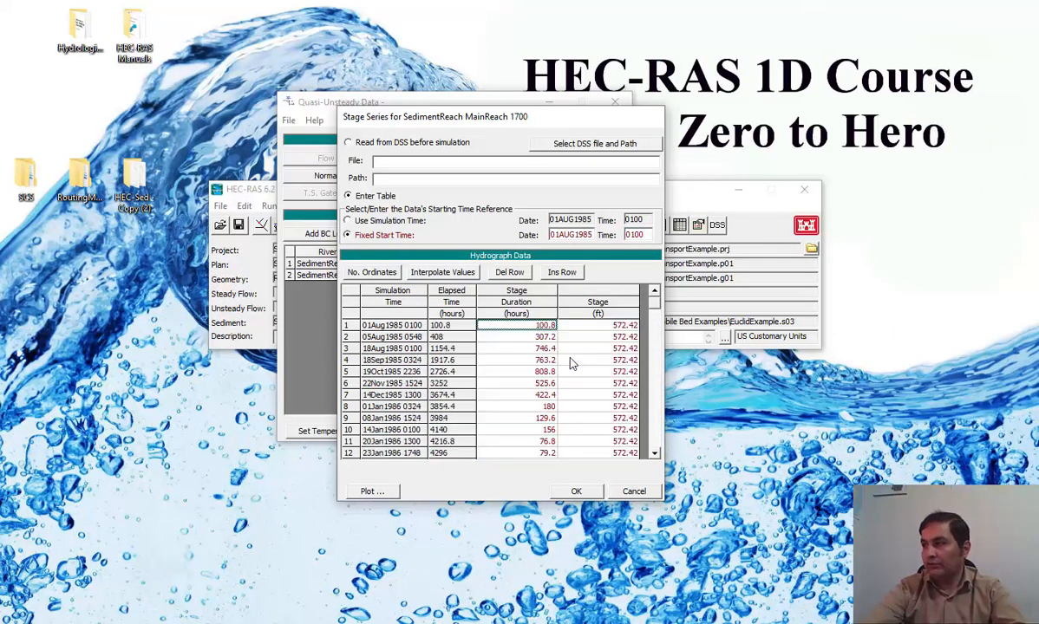
# Review the stage series as plot and table, close the plot window and accept the stage series for station 1700.
pyautogui.click(373, 491)
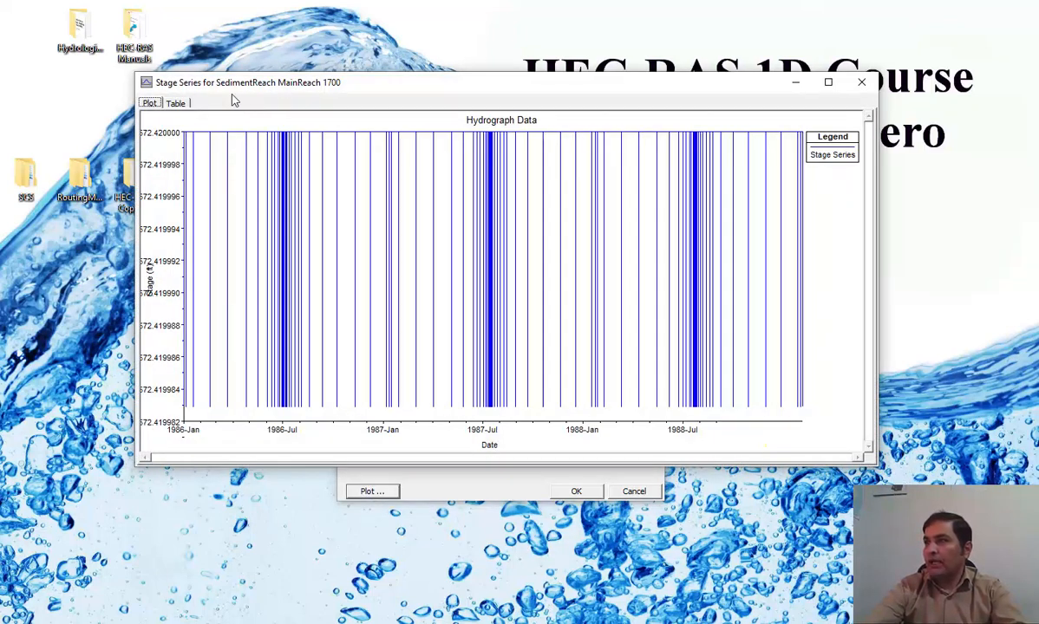
pyautogui.click(175, 103)
pyautogui.click(149, 104)
pyautogui.click(861, 81)
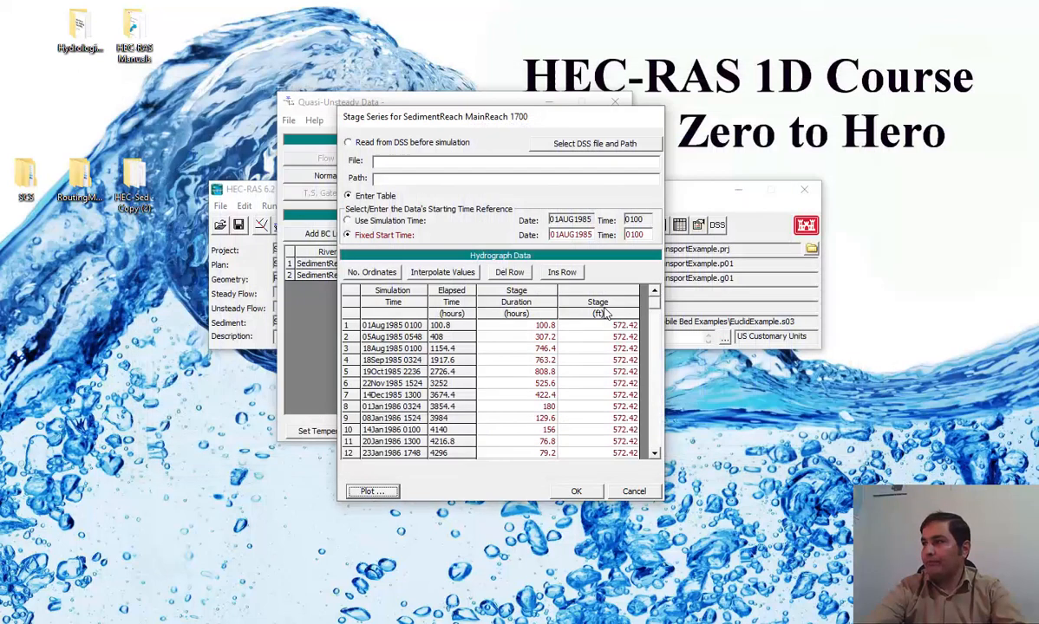
pyautogui.click(558, 492)
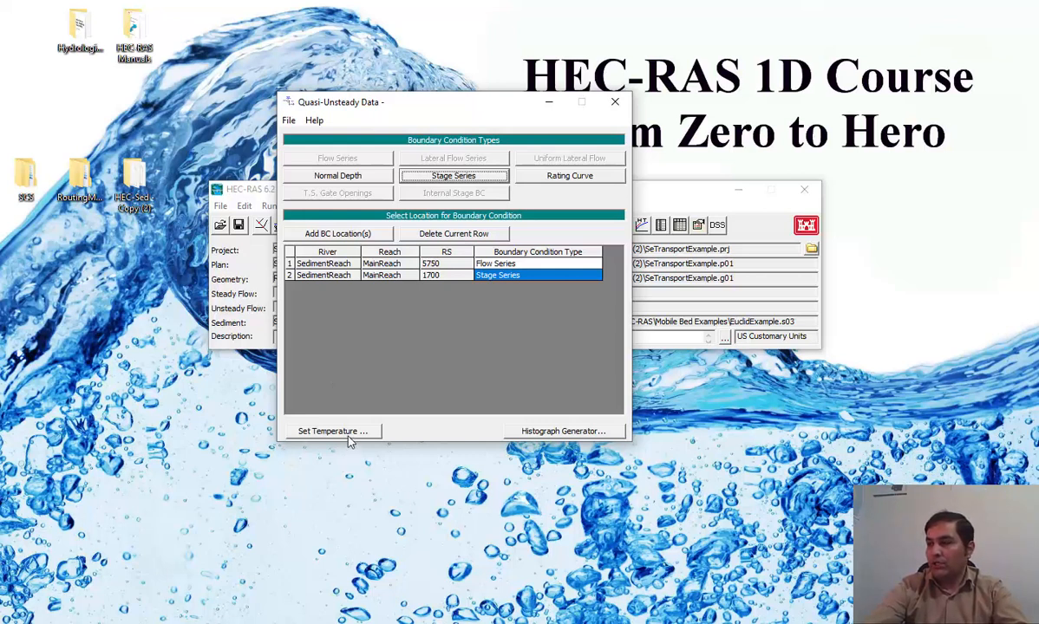
# Open the temperature series, enlarge its window and use a fixed start time of 01AUG1985 at 0100.
pyautogui.click(305, 431)
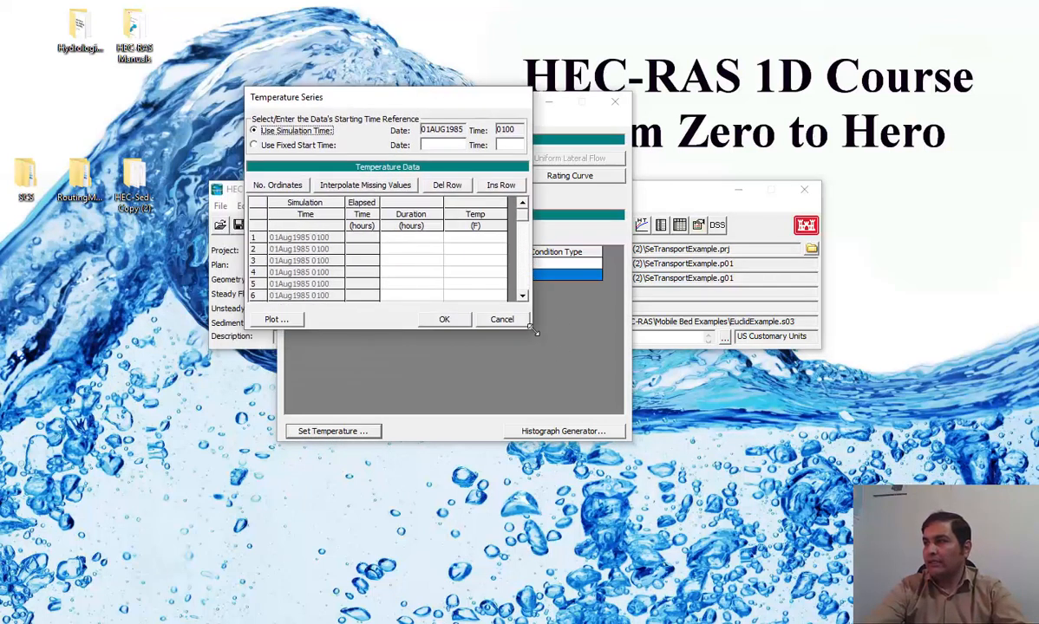
pyautogui.moveTo(536, 336); pyautogui.dragTo(534, 506)
pyautogui.click(297, 146)
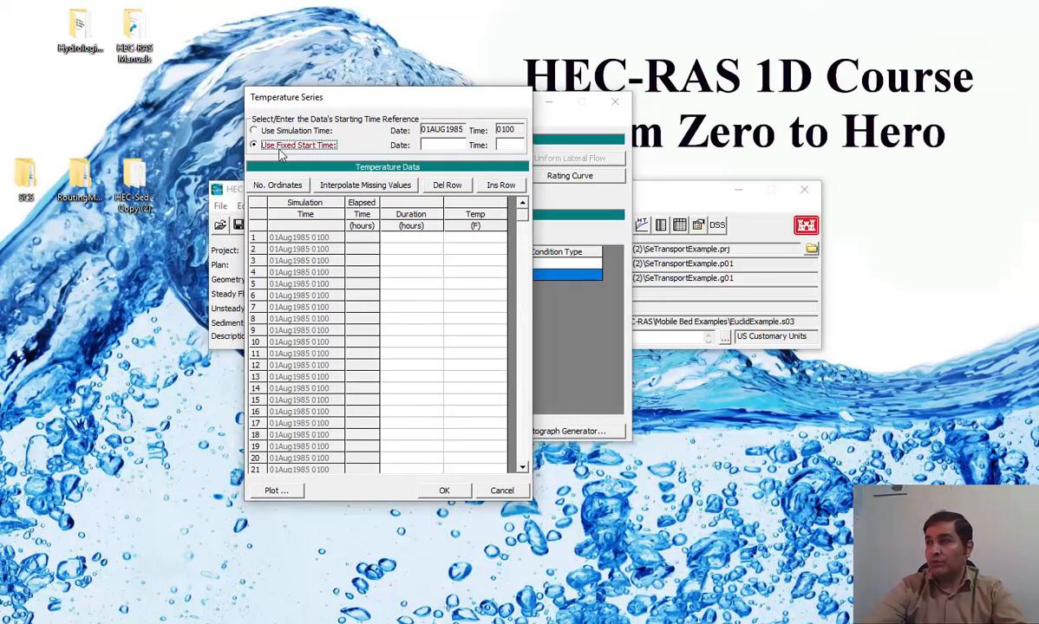
pyautogui.click(423, 145)
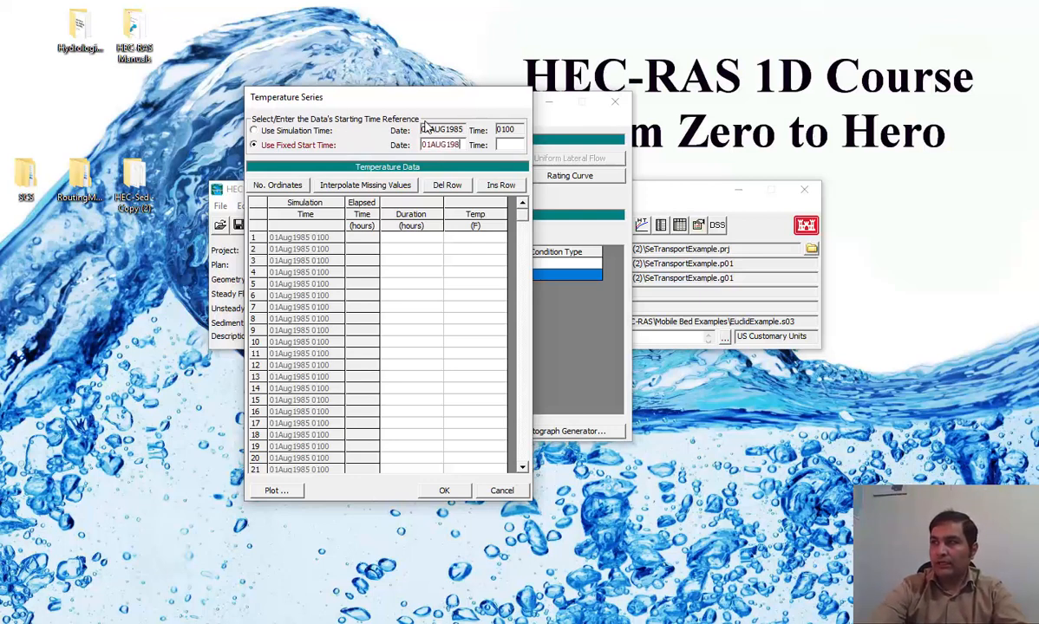
pyautogui.write('01AUG1985')
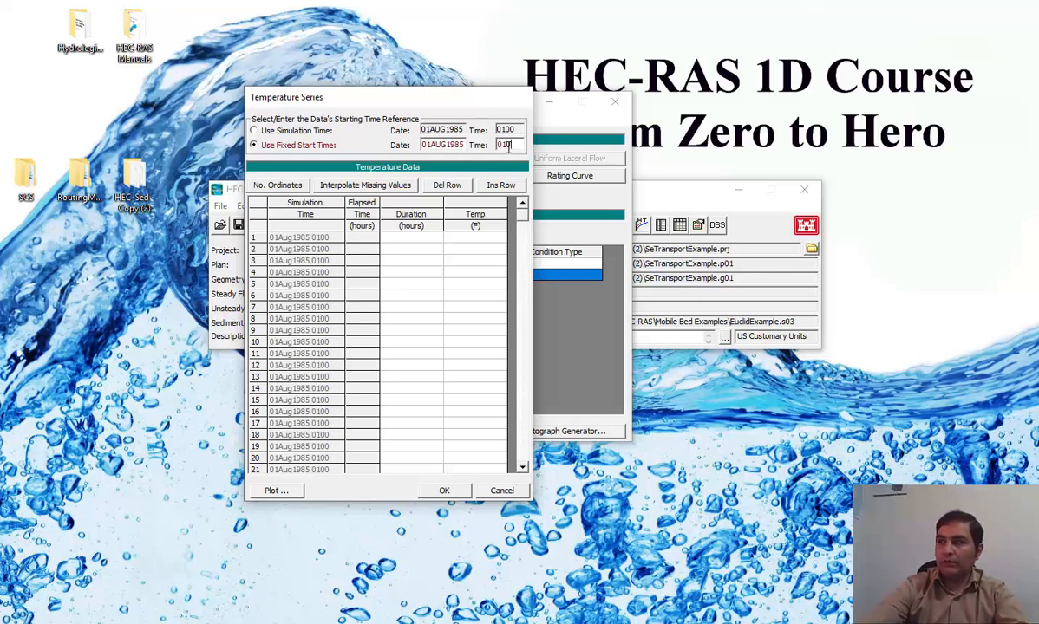
# Copy the duration and temperature data from Excel's Temp sheet into the HEC-RAS temperature table, accept it and reopen the temperature series.
pyautogui.click(519, 621)
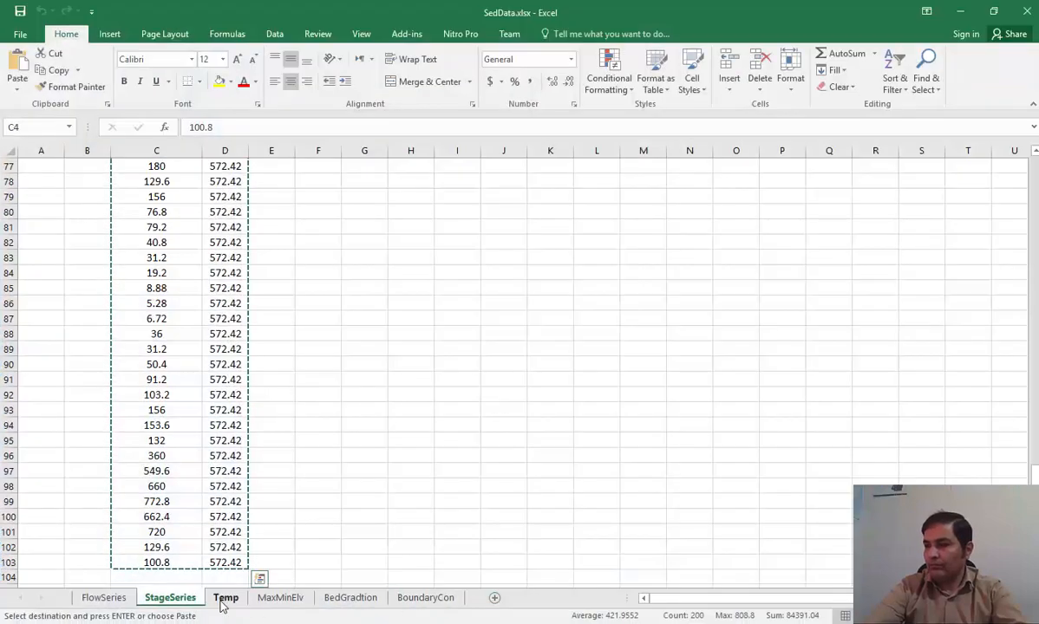
pyautogui.click(225, 597)
pyautogui.hotkey('ctrl', 'c')
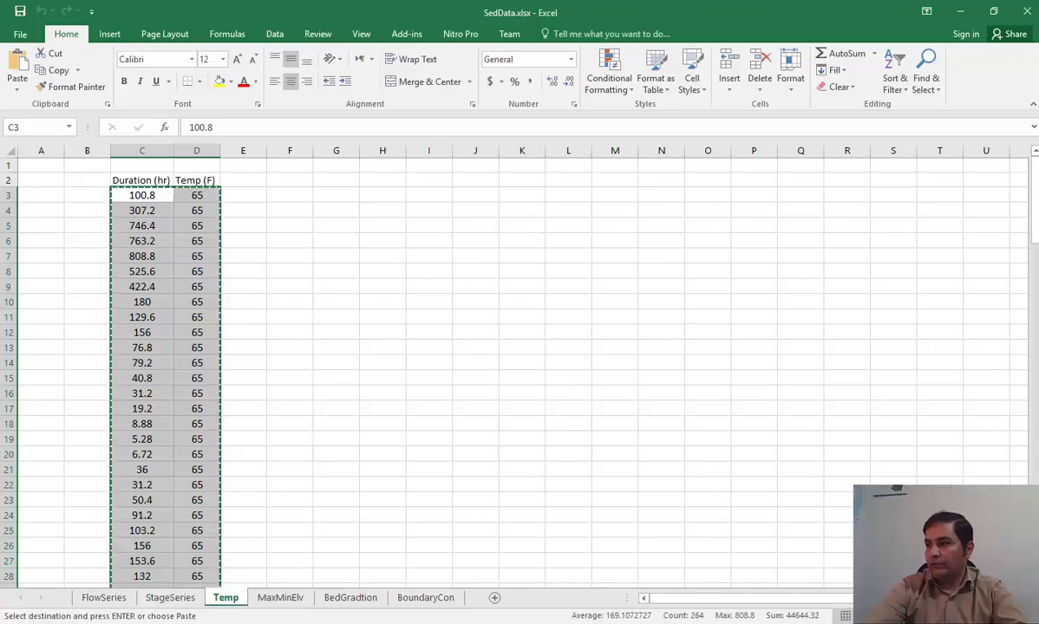
pyautogui.click(550, 623)
pyautogui.moveTo(413, 227); pyautogui.dragTo(456, 228)
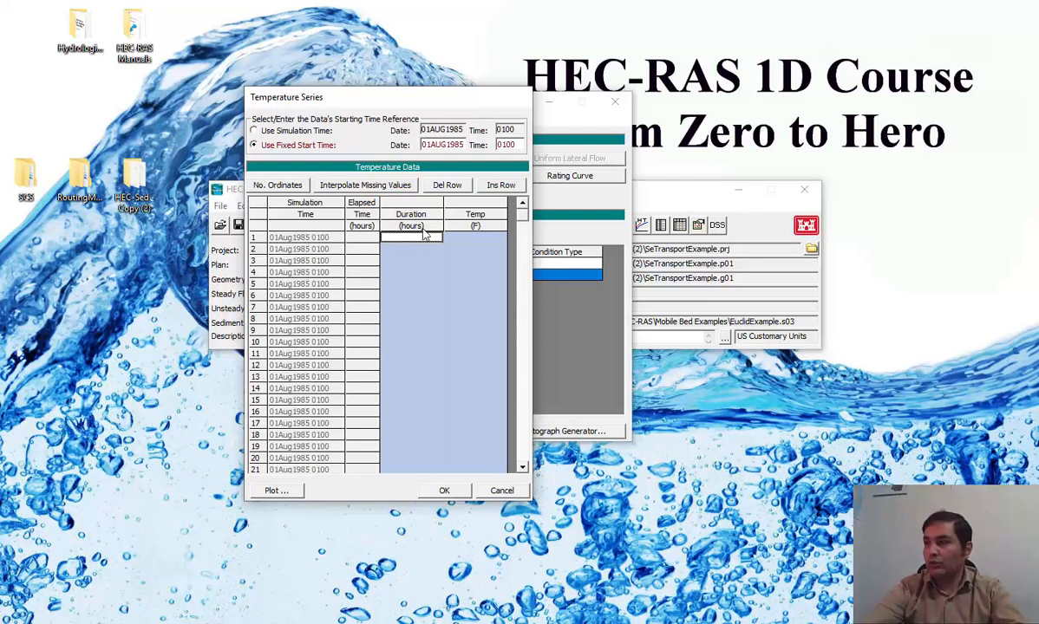
pyautogui.hotkey('ctrl', 'v')
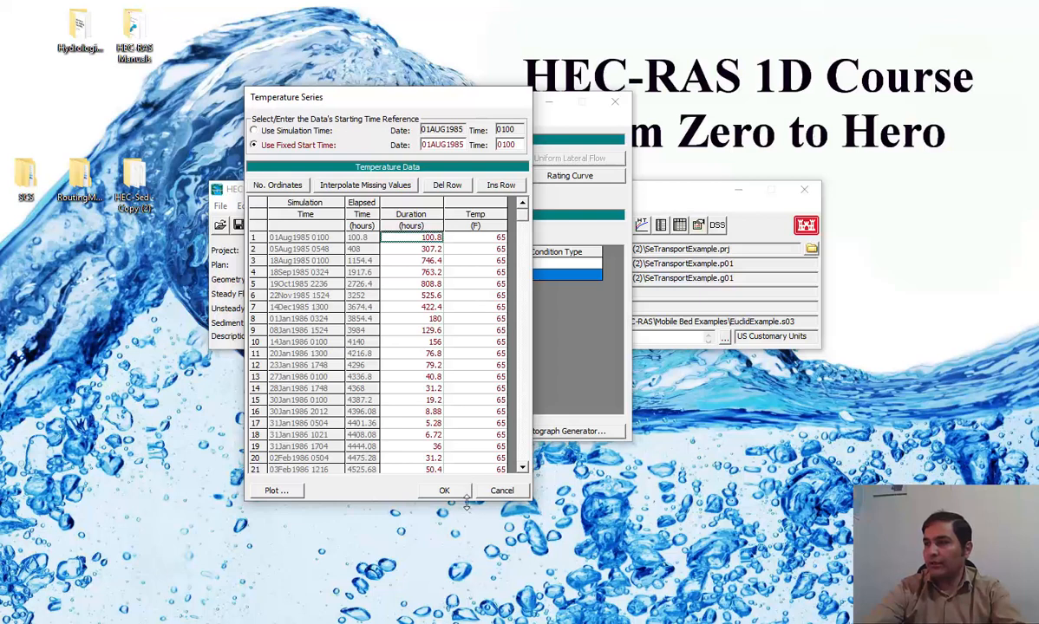
pyautogui.click(444, 490)
pyautogui.click(320, 428)
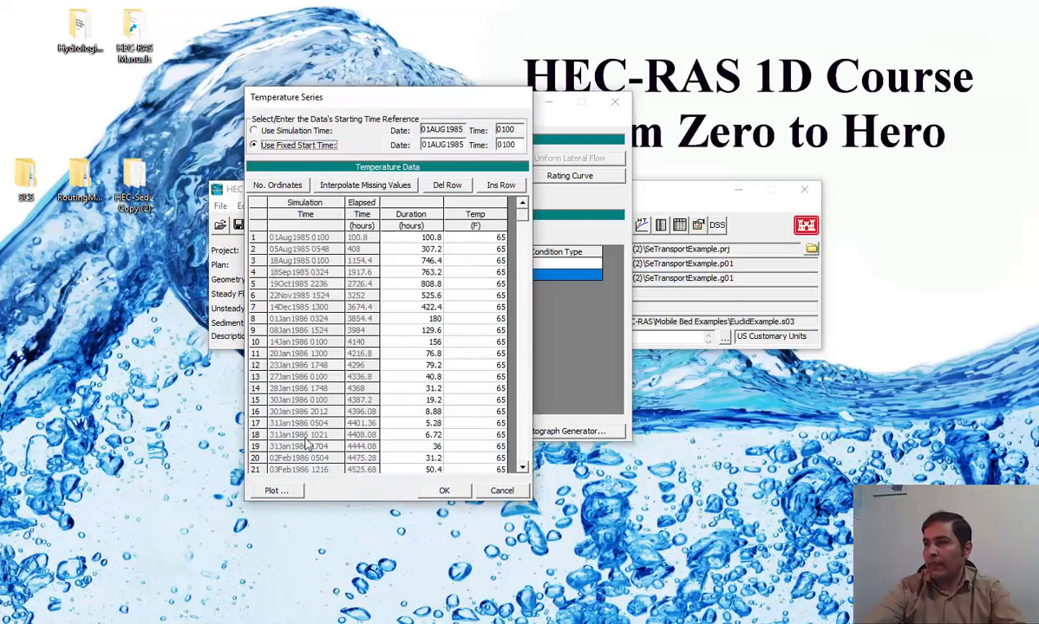
# Review the temperature series plot and the temperature column, close the plot and accept the temperature series.
pyautogui.click(274, 491)
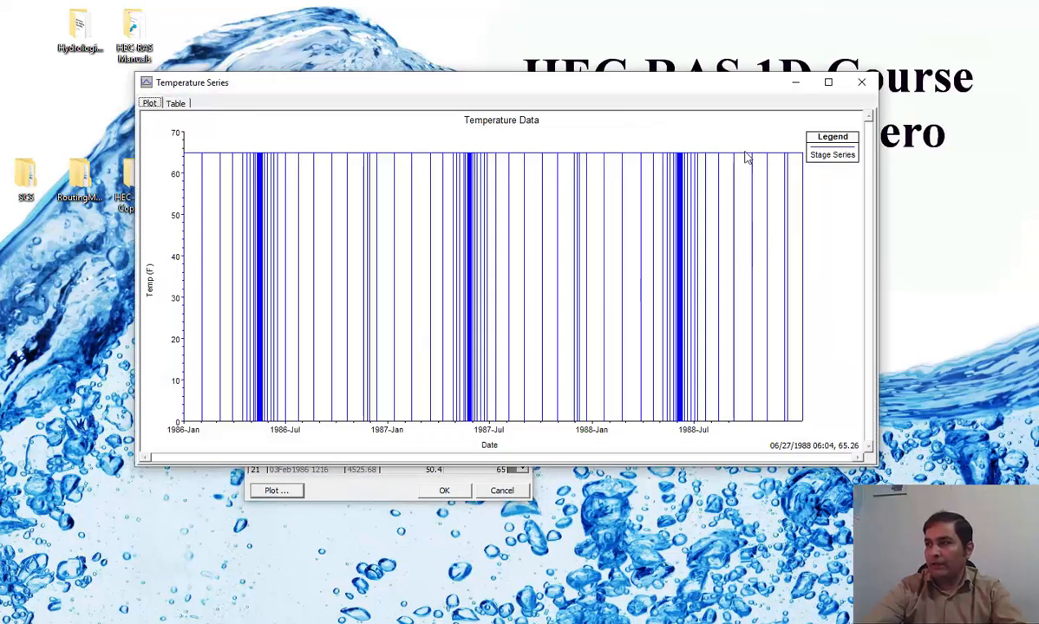
pyautogui.click(861, 82)
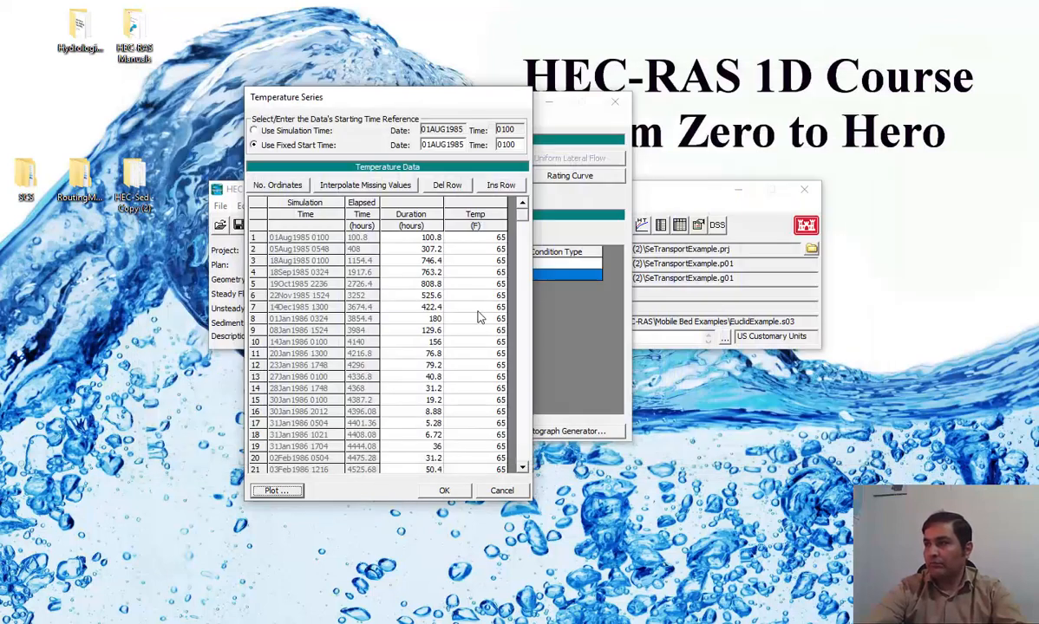
pyautogui.moveTo(399, 106); pyautogui.dragTo(463, 158)
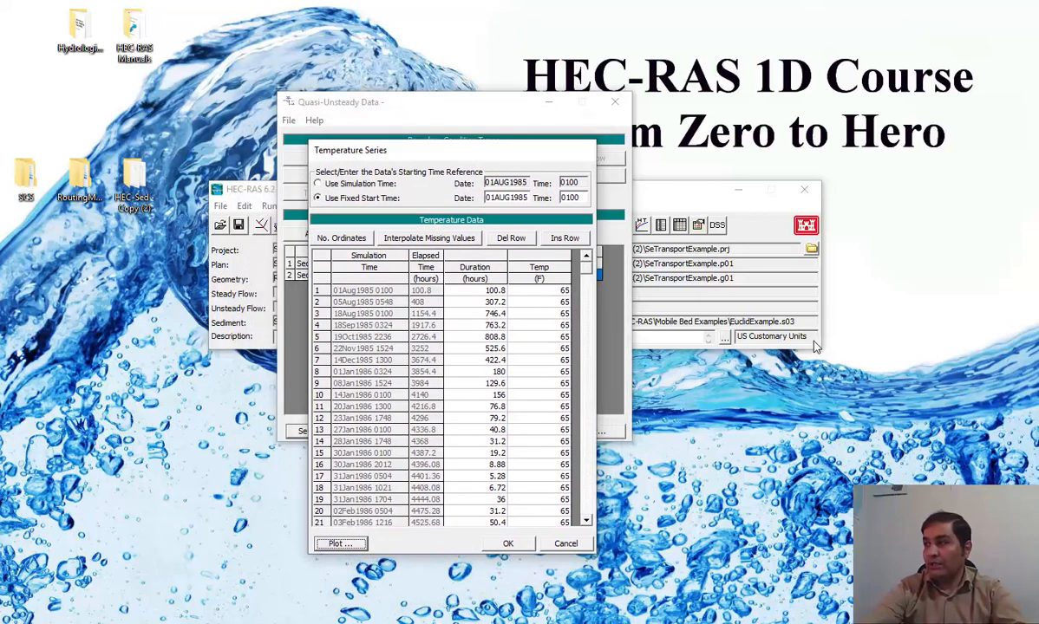
pyautogui.click(341, 544)
pyautogui.click(857, 82)
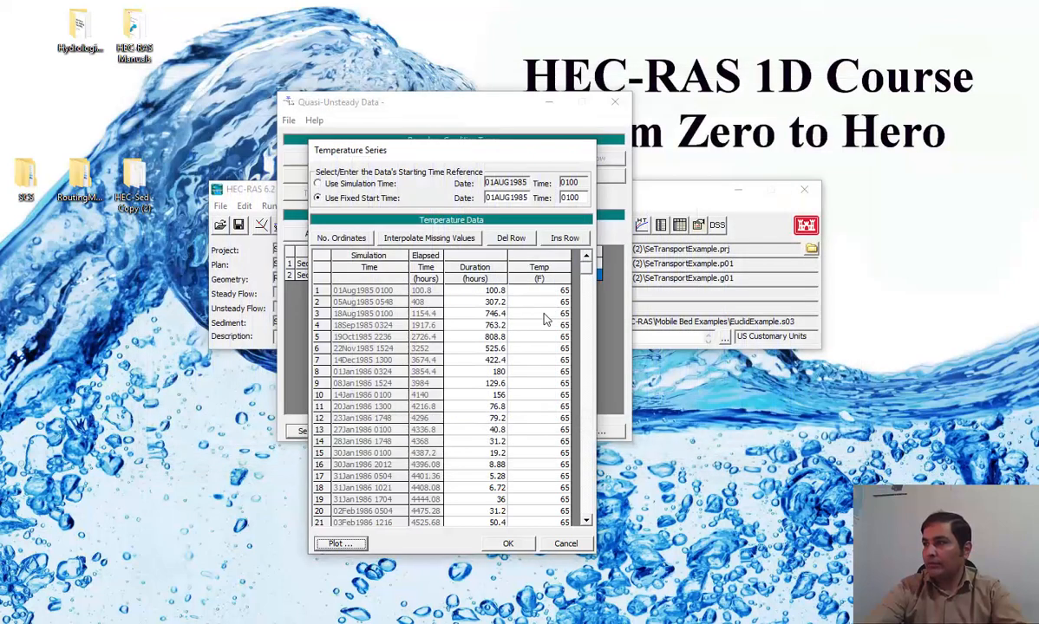
pyautogui.click(542, 279)
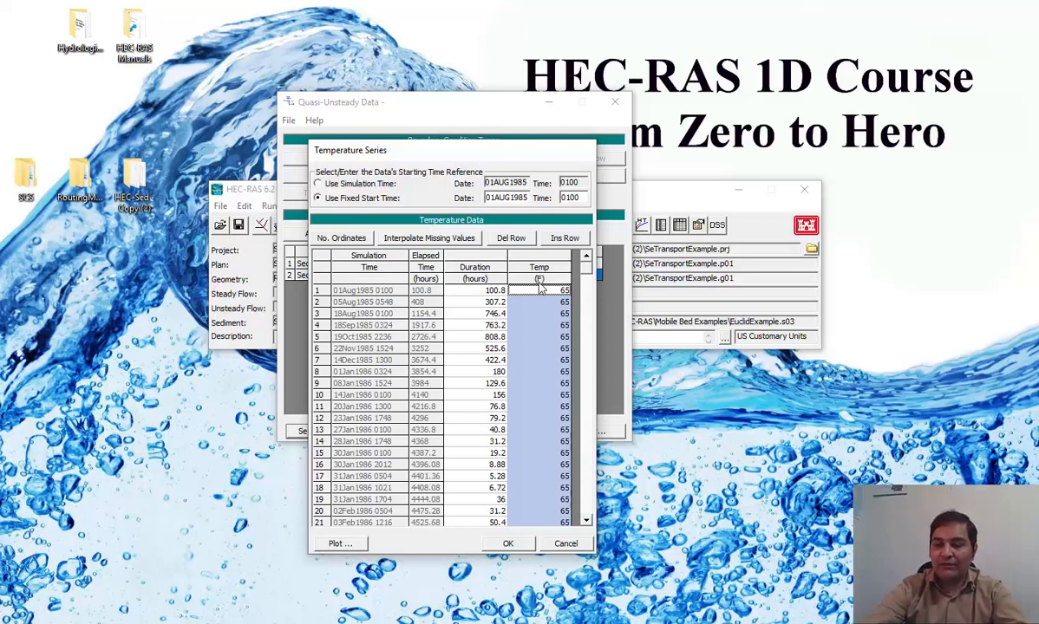
pyautogui.click(510, 541)
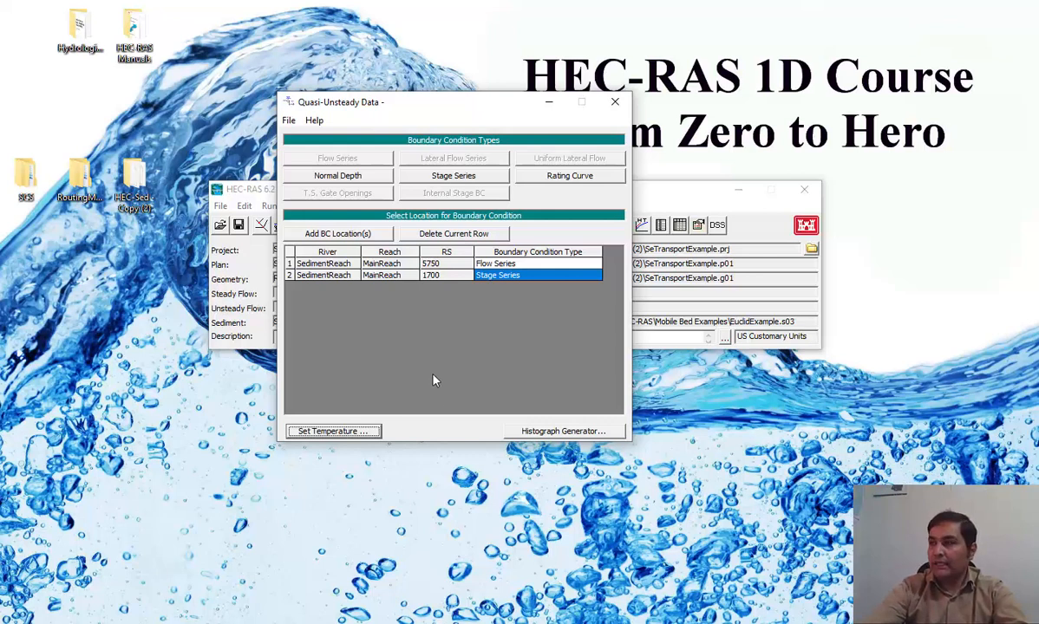
# Save the quasi-unsteady flow data with the title QFlow in the HEC-Sed - Copy (2) folder and close its editor.
pyautogui.click(289, 122)
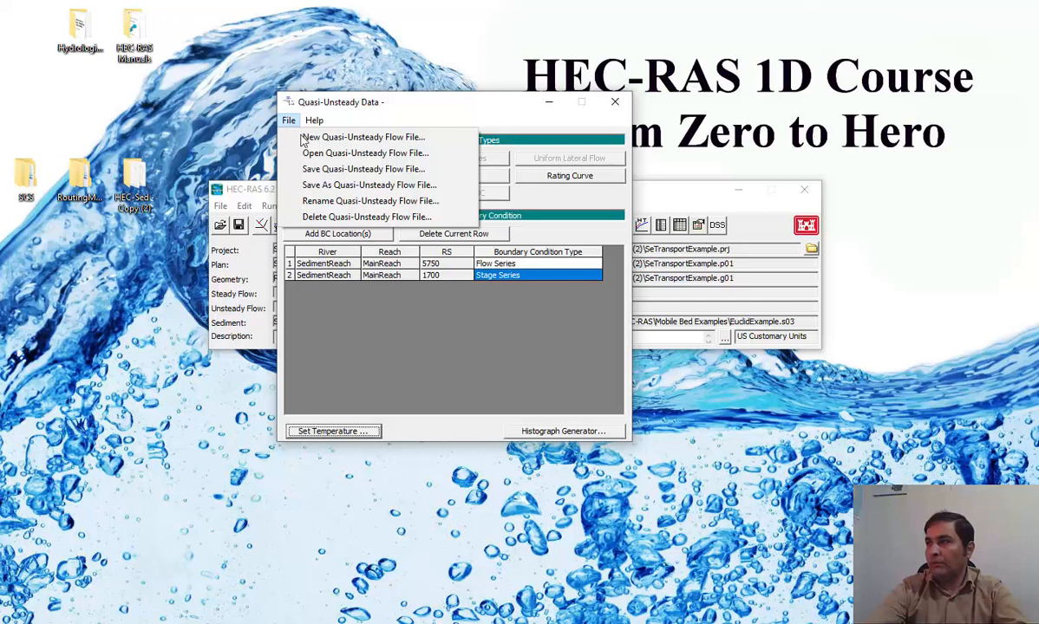
pyautogui.click(340, 169)
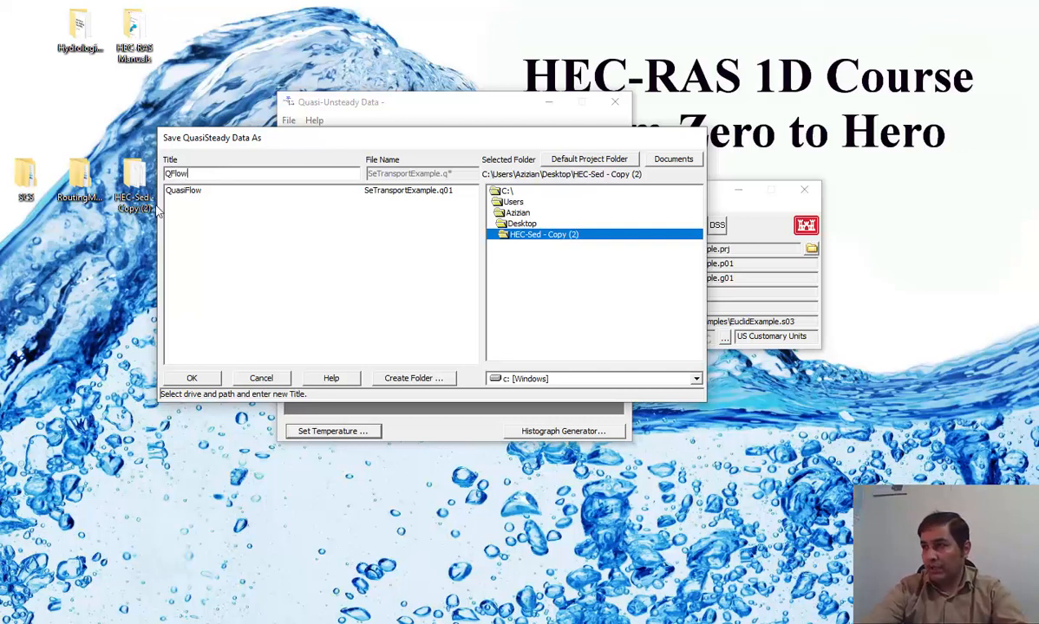
pyautogui.click(201, 379)
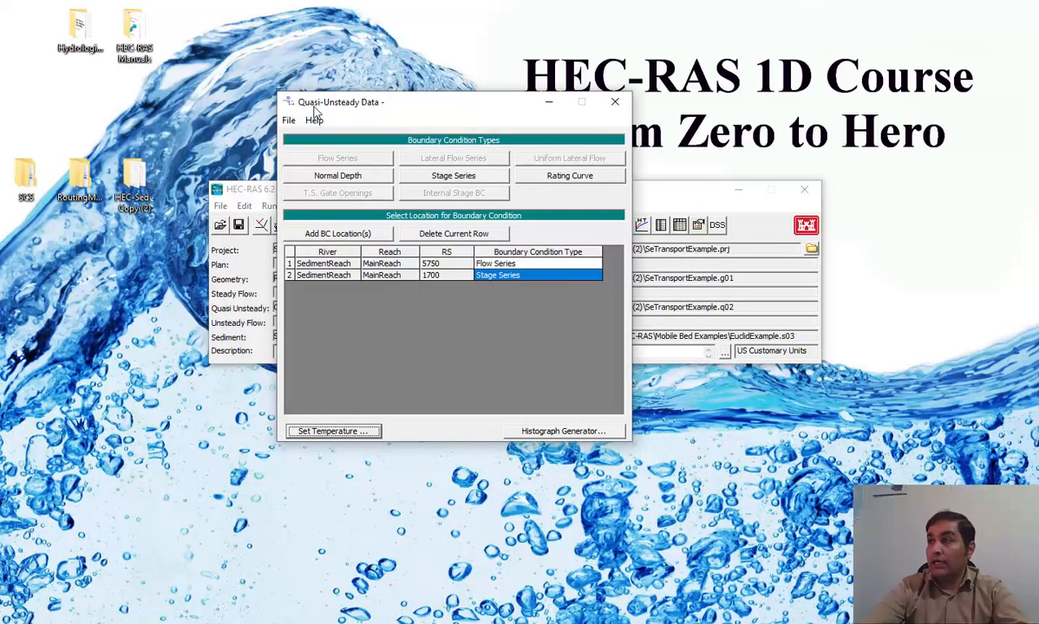
pyautogui.click(615, 102)
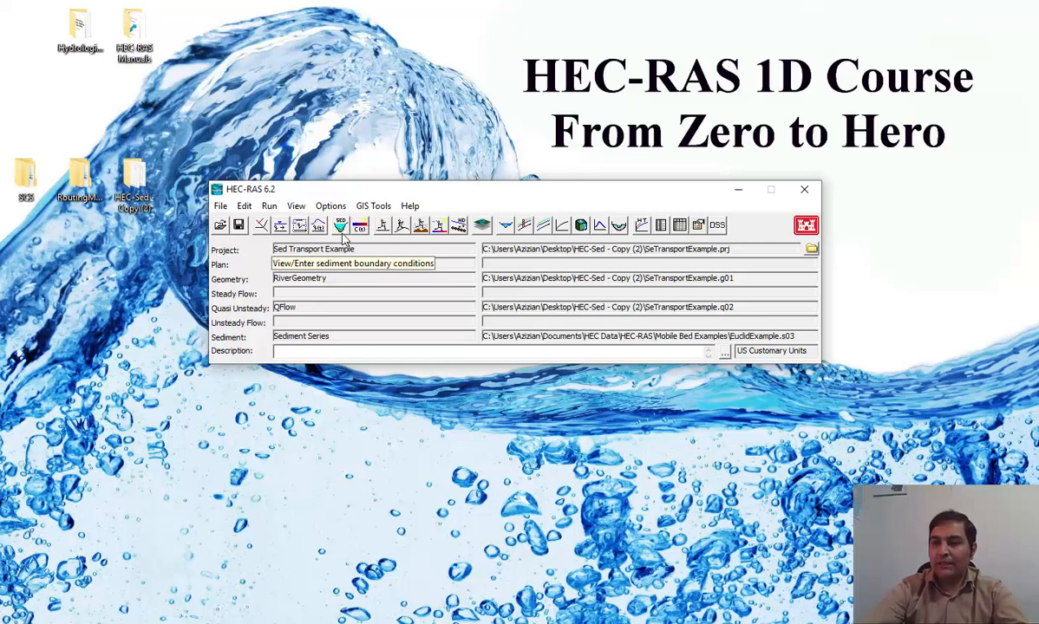
# Open the sediment data editor from the main project window and maximize it.
pyautogui.moveTo(343, 186); pyautogui.dragTo(364, 181)
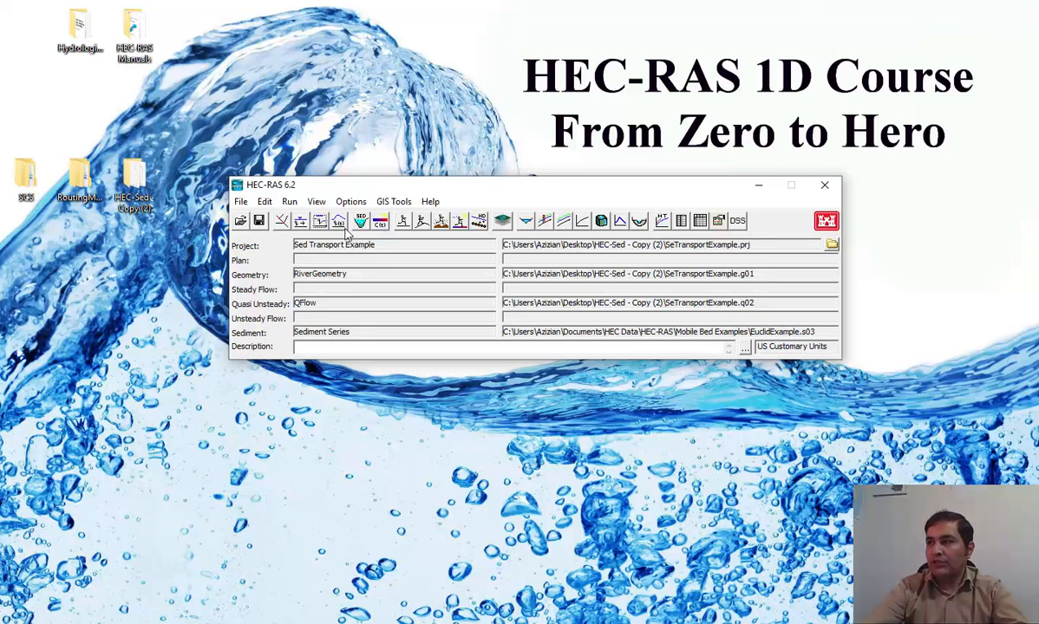
pyautogui.click(363, 222)
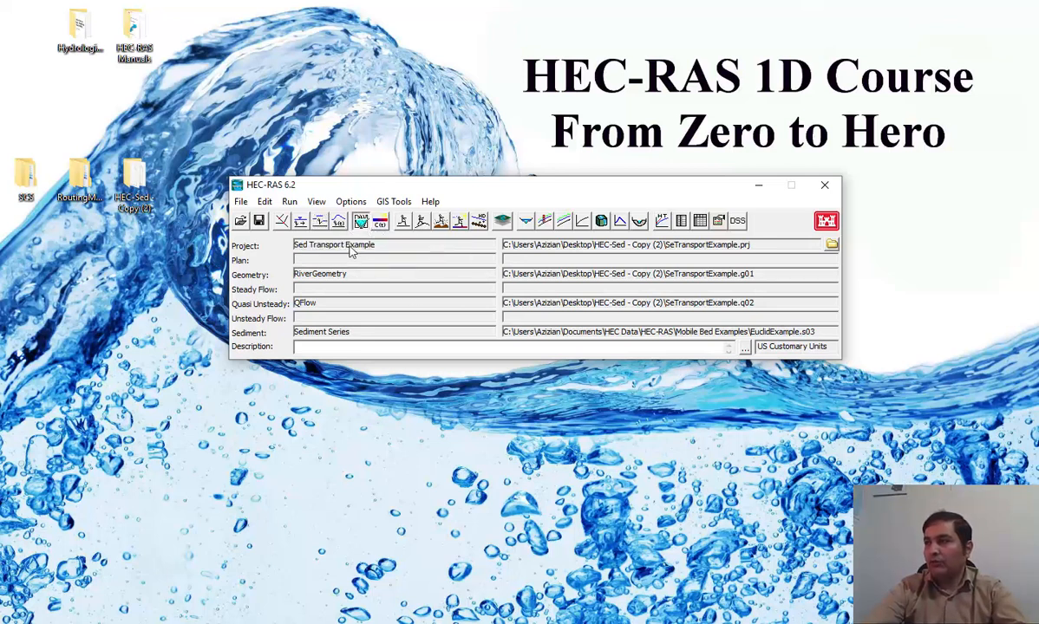
pyautogui.moveTo(0, 119); pyautogui.dragTo(530, 100)
pyautogui.doubleClick(530, 100)
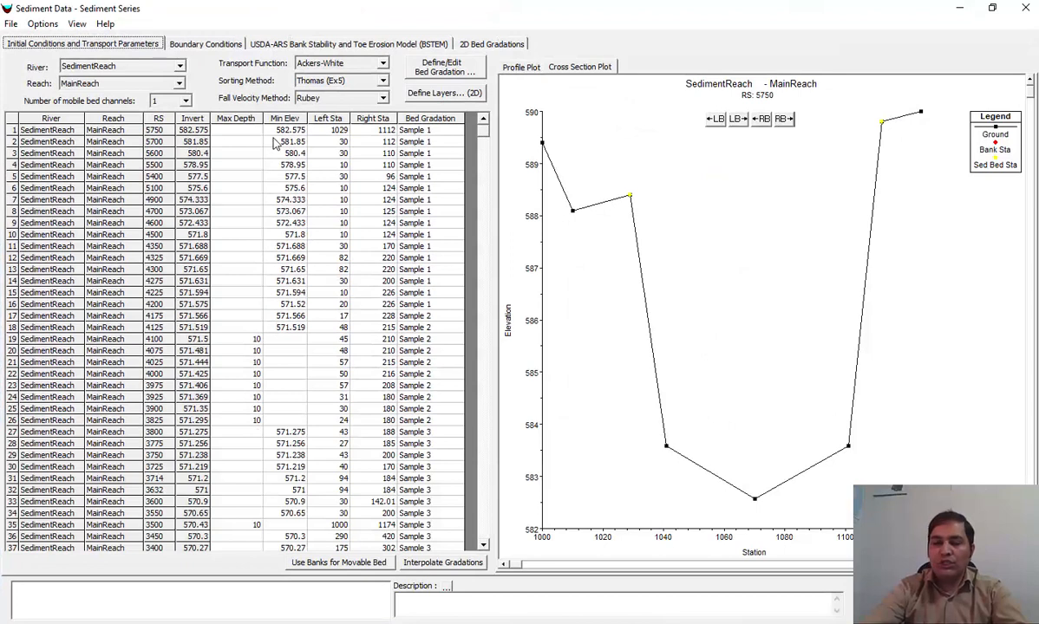
# Clear the existing entries from the Max Depth through Bed Gradation columns for all cross sections.
pyautogui.moveTo(236, 120); pyautogui.dragTo(427, 126)
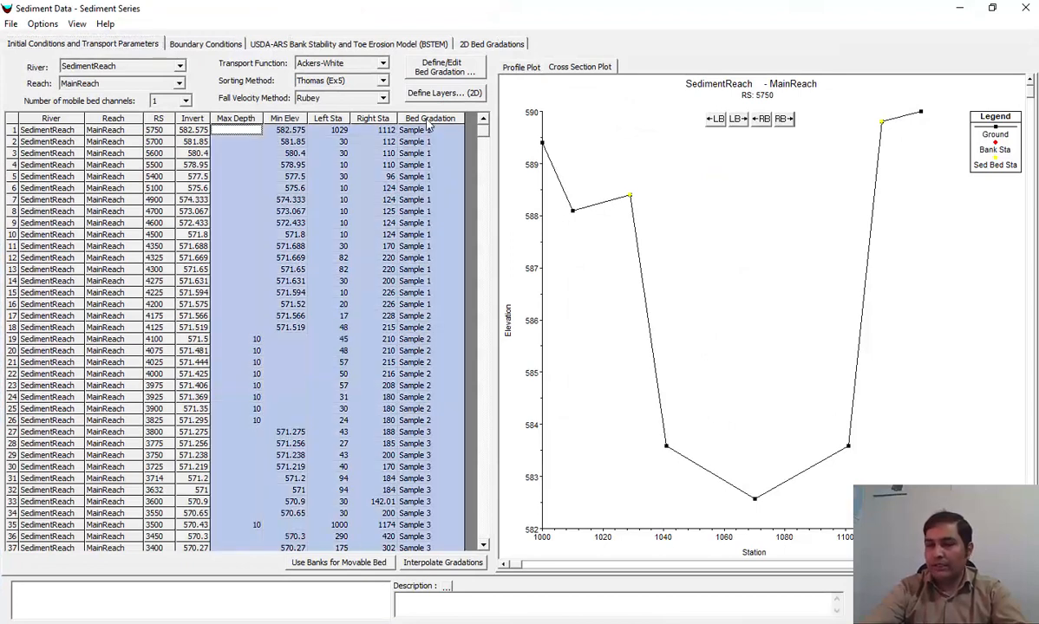
pyautogui.press('Delete')
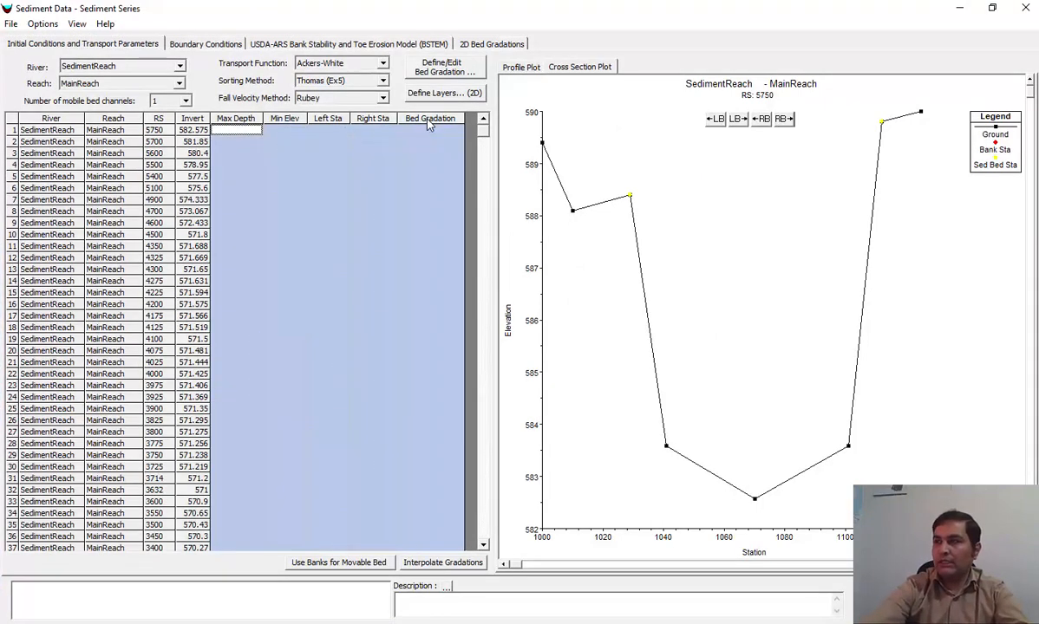
pyautogui.click(332, 189)
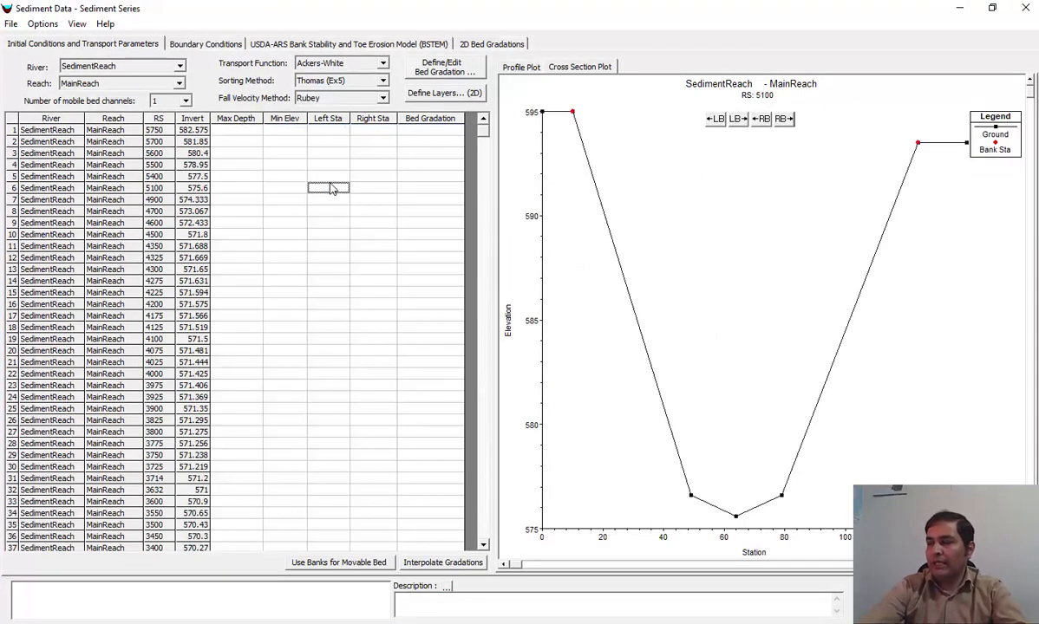
pyautogui.click(237, 120)
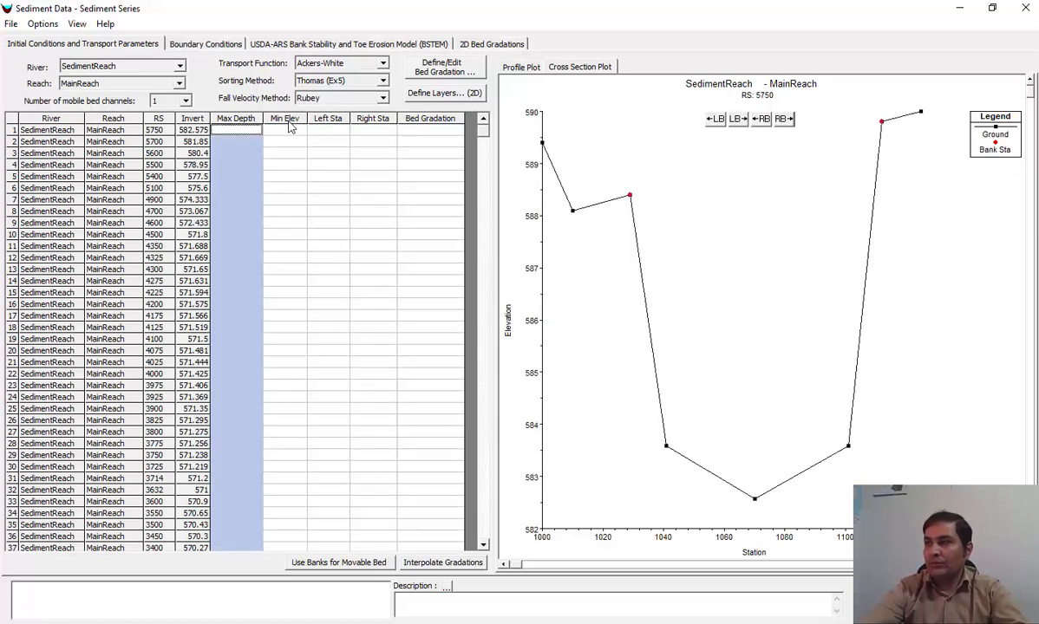
pyautogui.click(286, 120)
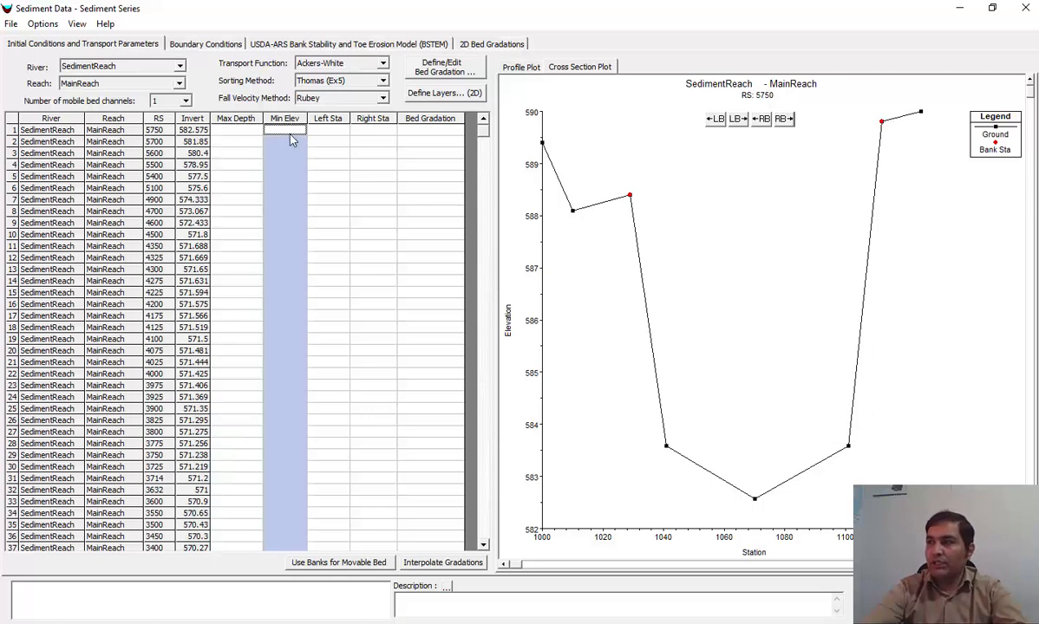
pyautogui.click(289, 131)
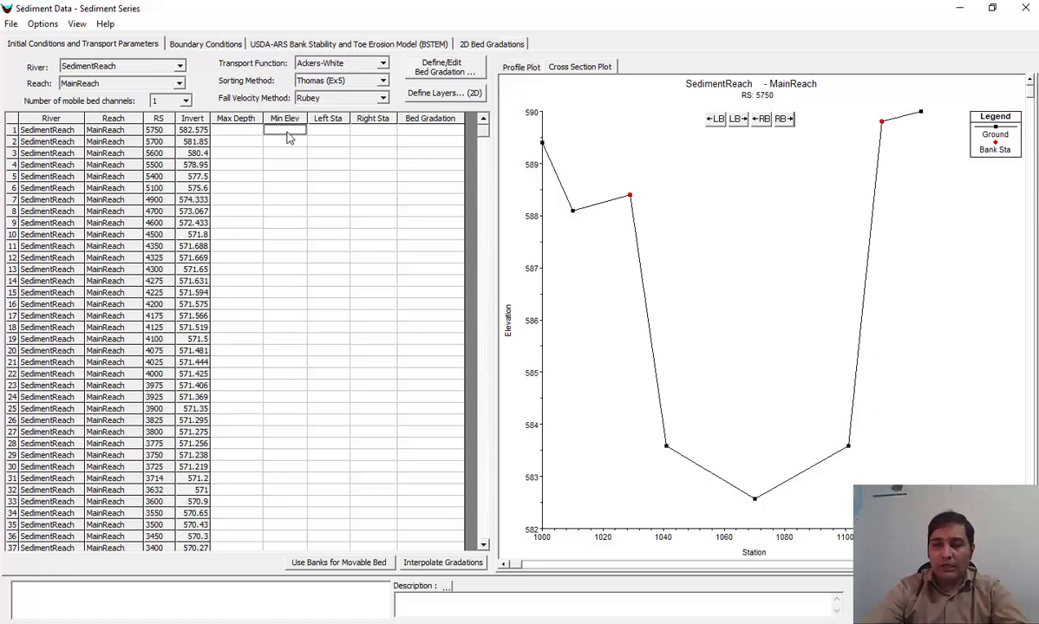
pyautogui.click(240, 121)
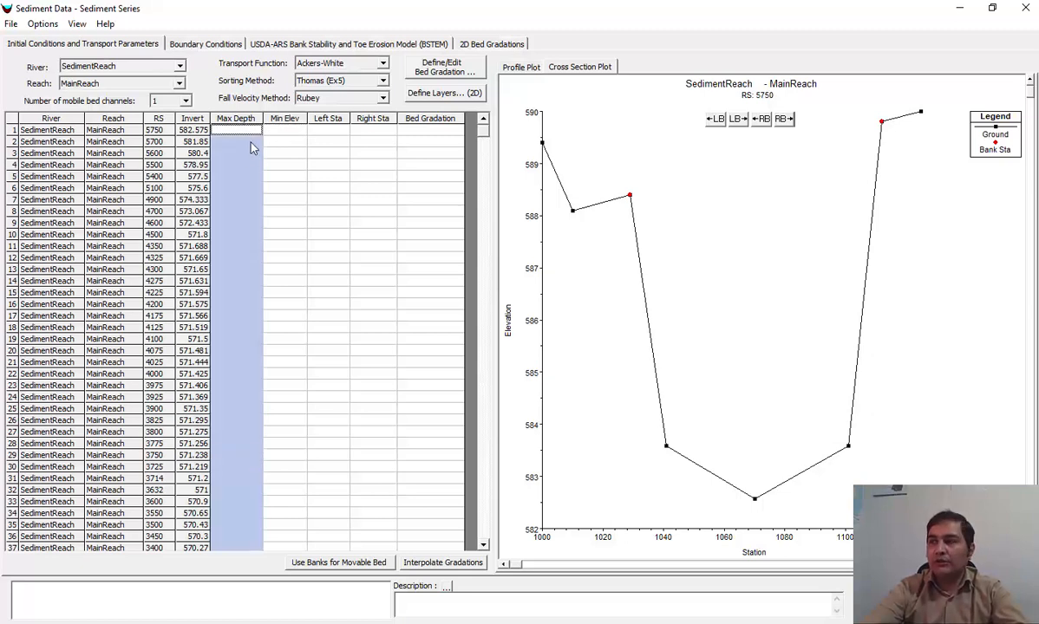
pyautogui.click(249, 141)
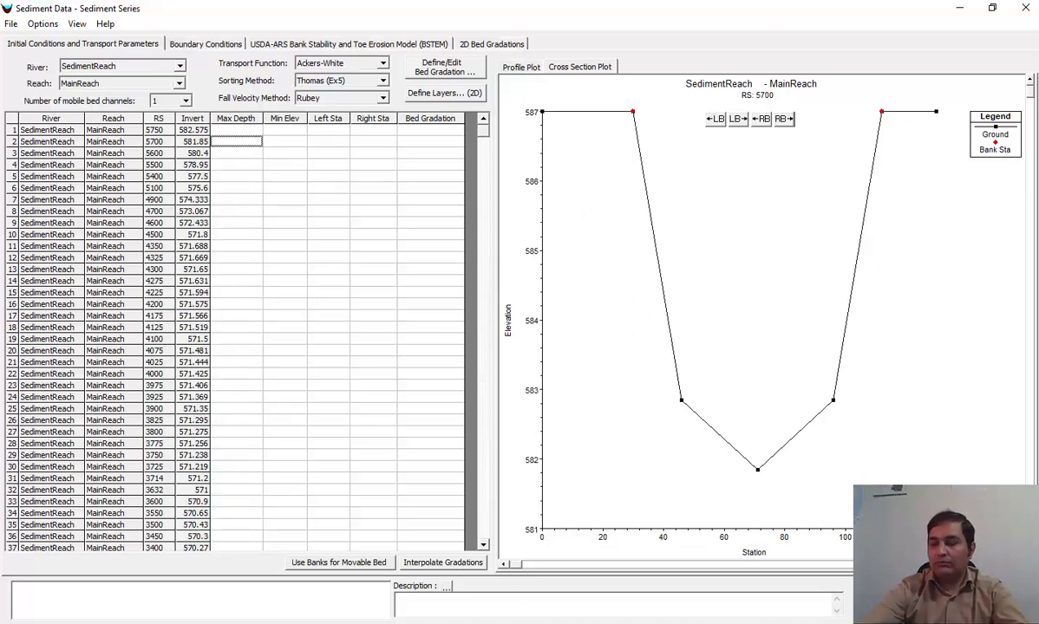
# Copy the MaxDepth and MinElv data from Excel's MaxMinElv sheet into the Max Depth and Min Elev columns of the HEC-RAS sediment table.
pyautogui.hotkey('alt', 'Tab')
pyautogui.click(282, 598)
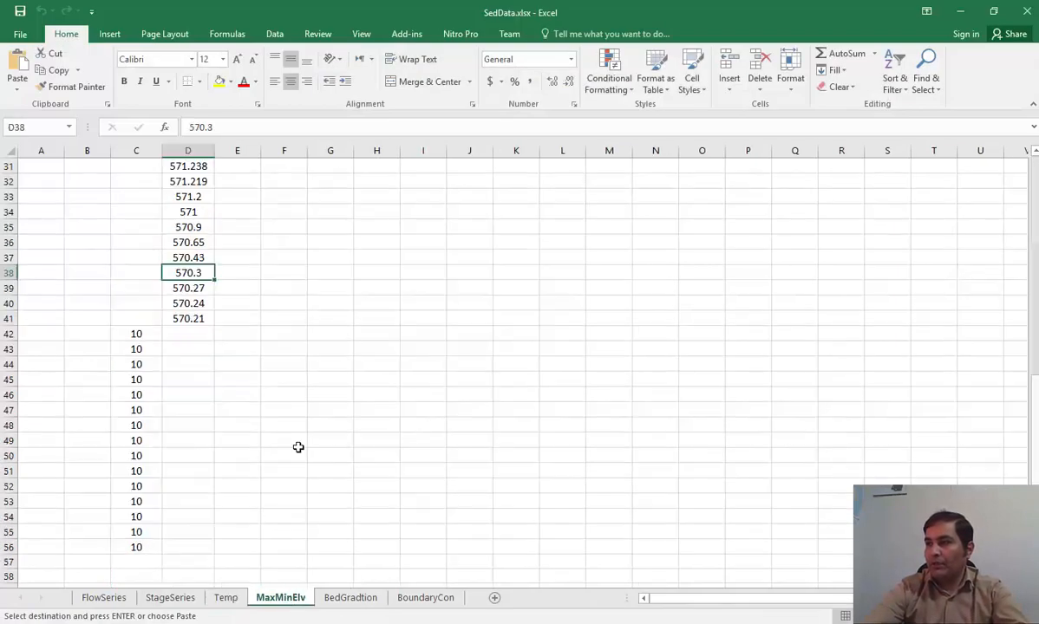
pyautogui.scroll(10, 174, 382)
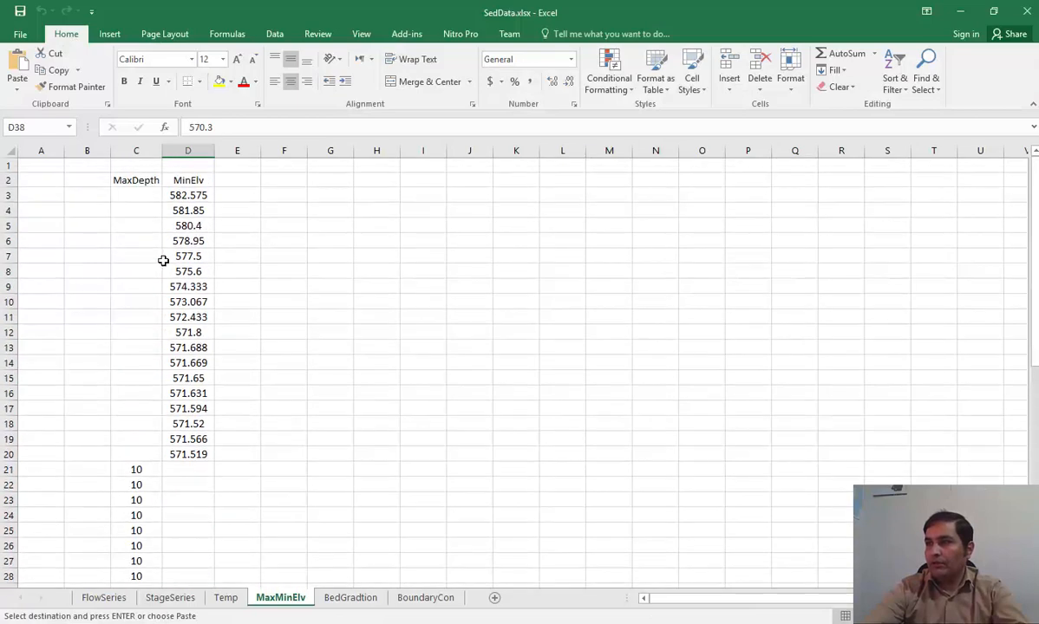
pyautogui.moveTo(140, 192); pyautogui.dragTo(174, 580)
pyautogui.hotkey('alt', 'Tab')
pyautogui.moveTo(244, 124); pyautogui.dragTo(268, 126)
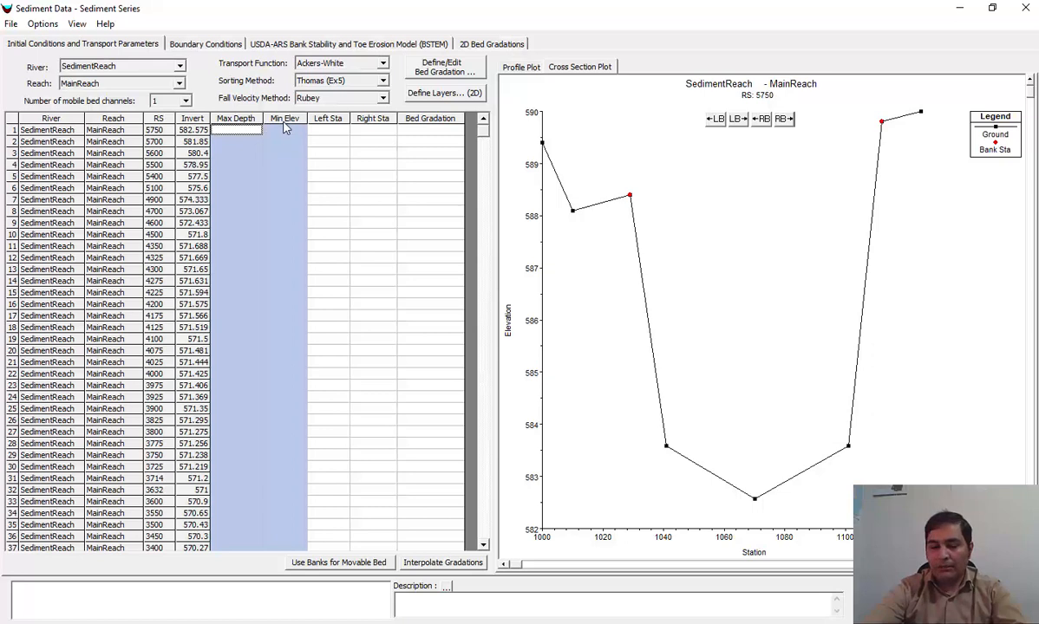
pyautogui.hotkey('ctrl', 'v')
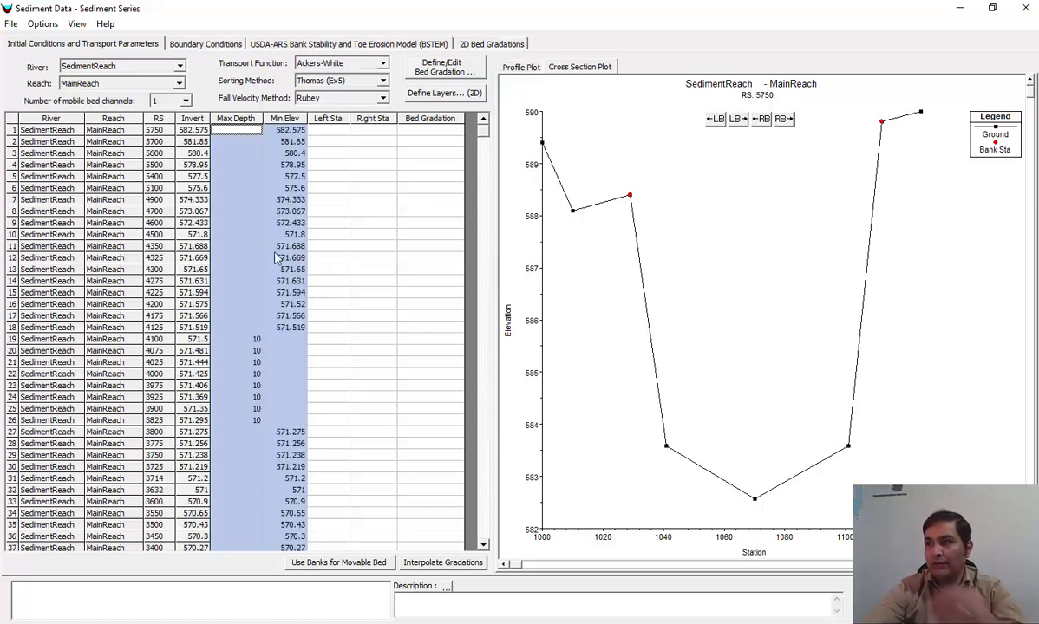
pyautogui.click(277, 211)
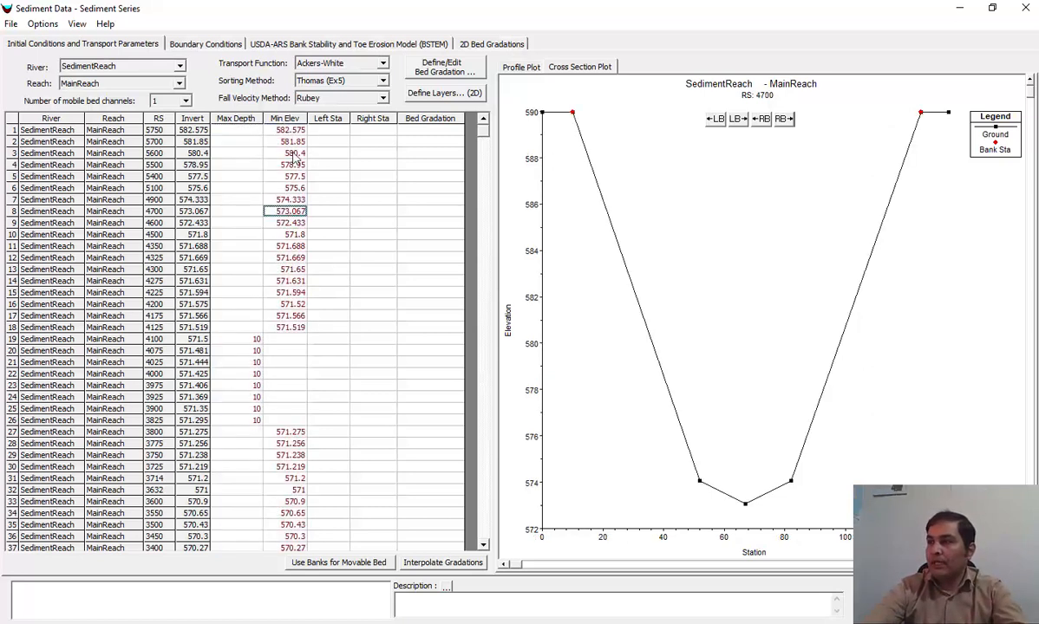
# Examine the Min Elev and Max Depth entries against the cross sections and the potential erosion in the reach's profile plot.
pyautogui.moveTo(276, 130); pyautogui.dragTo(286, 165)
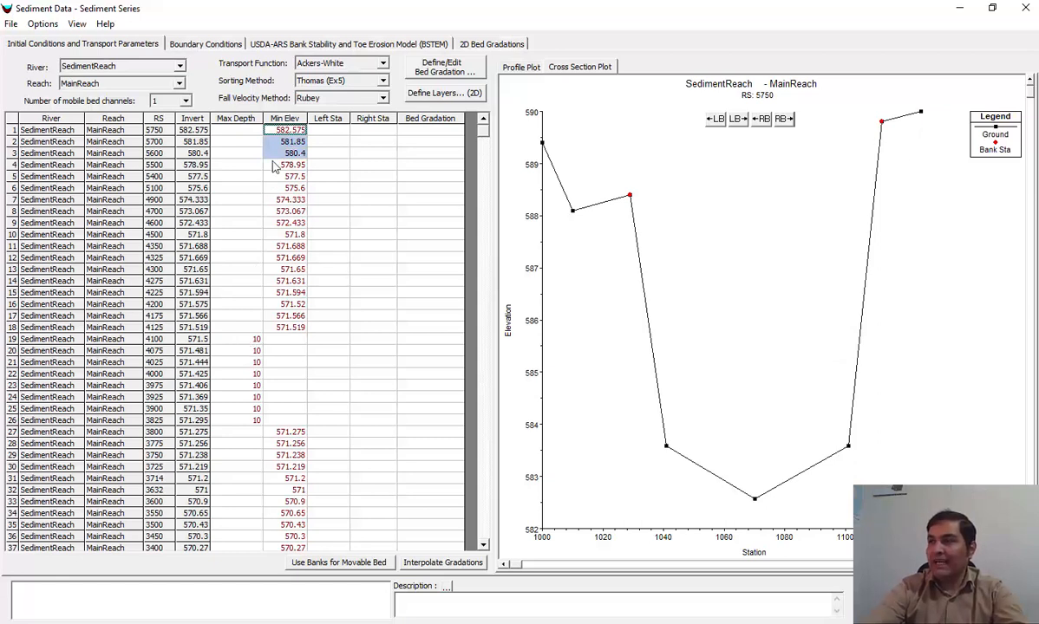
pyautogui.moveTo(227, 131); pyautogui.dragTo(289, 317)
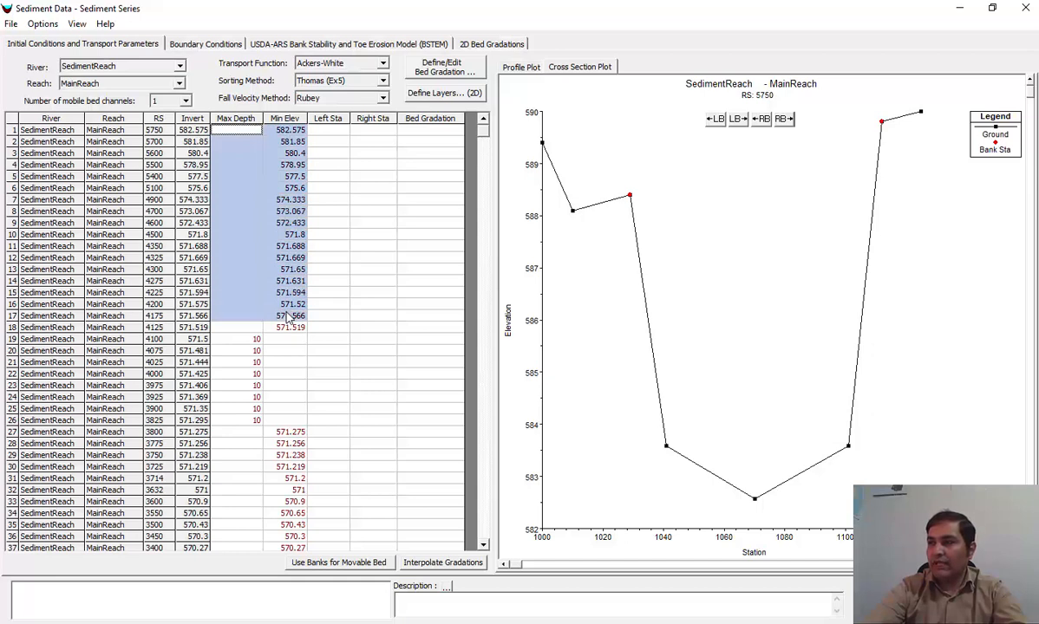
pyautogui.click(287, 239)
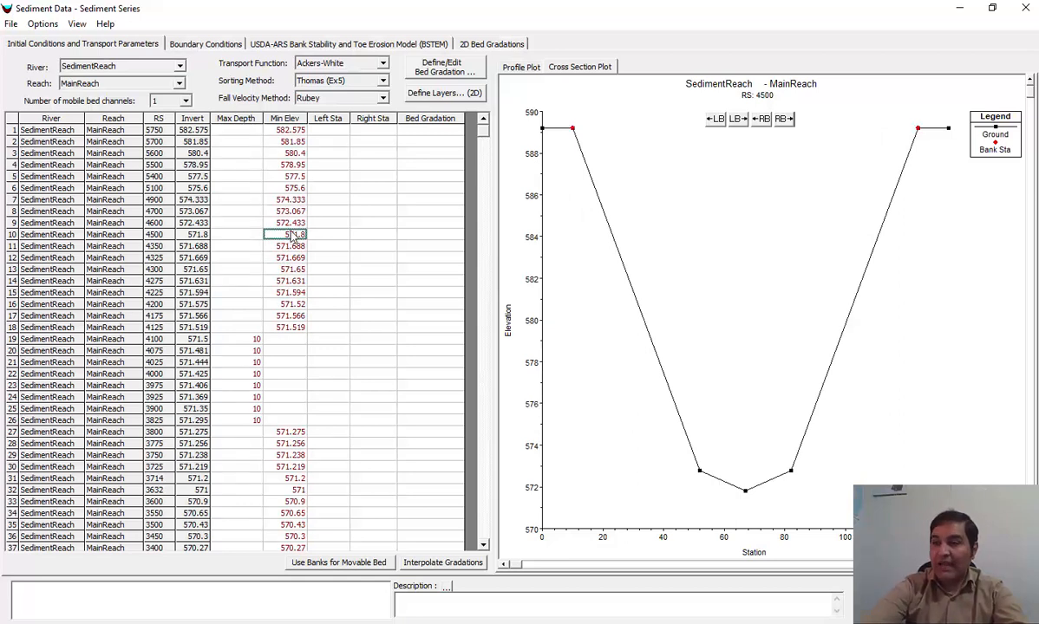
pyautogui.moveTo(241, 339); pyautogui.dragTo(244, 419)
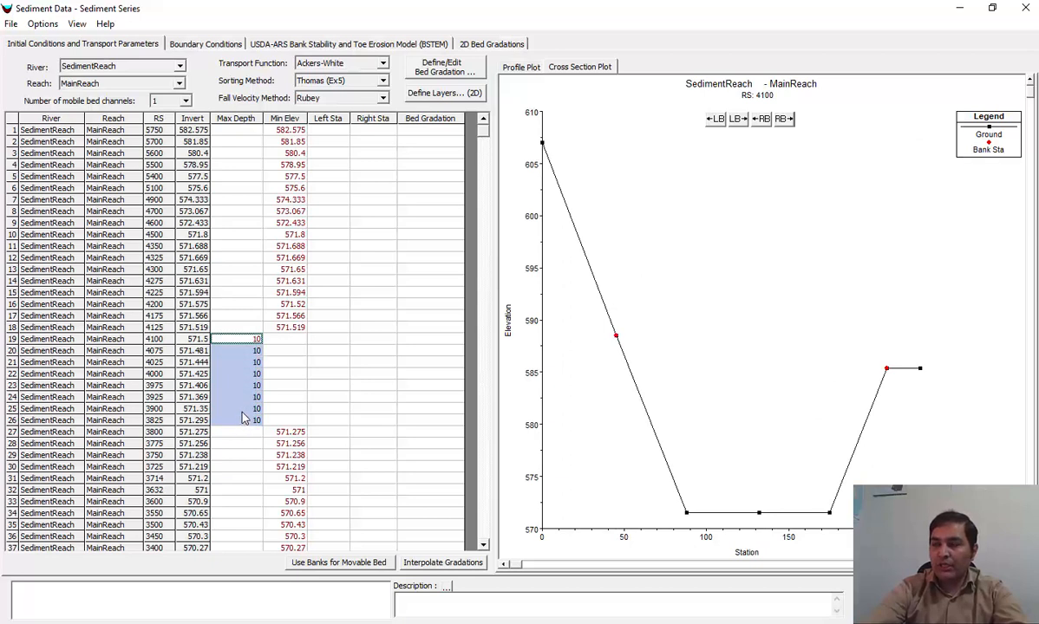
pyautogui.click(241, 338)
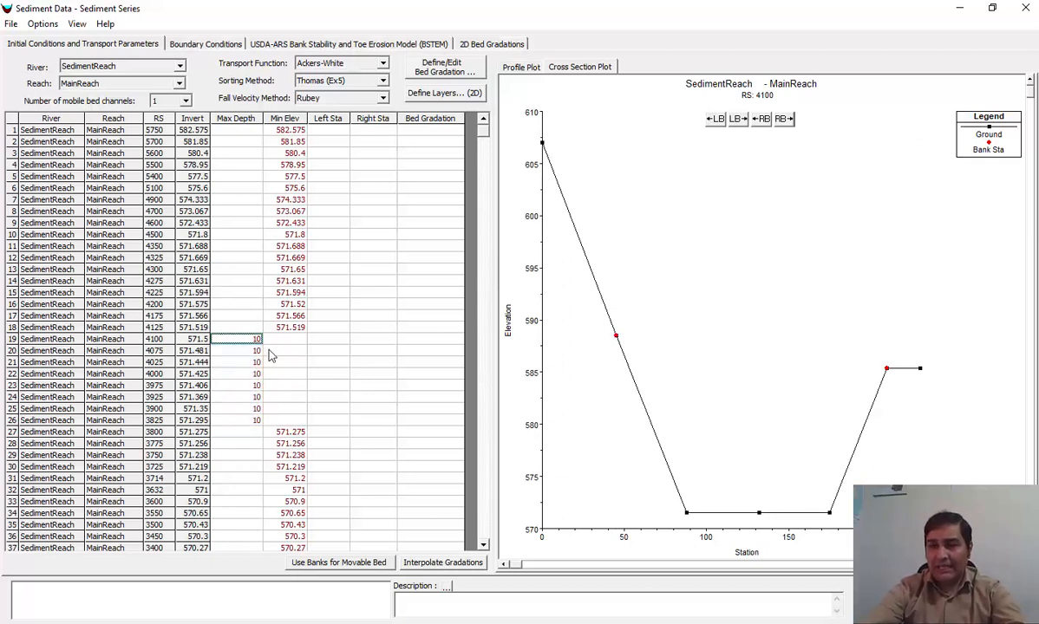
pyautogui.press('Down')
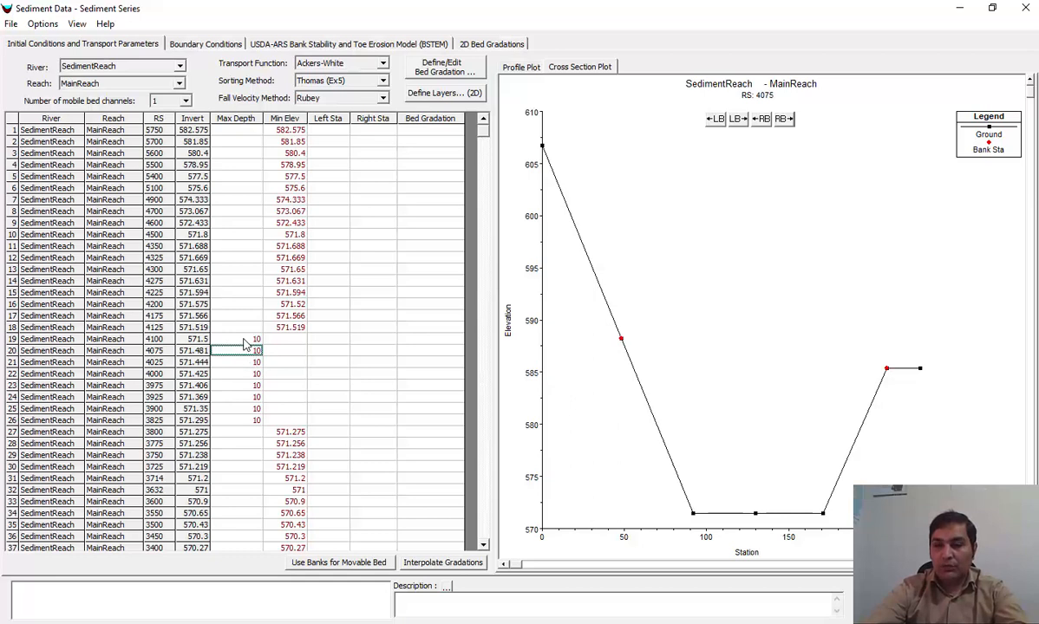
pyautogui.press('Up')
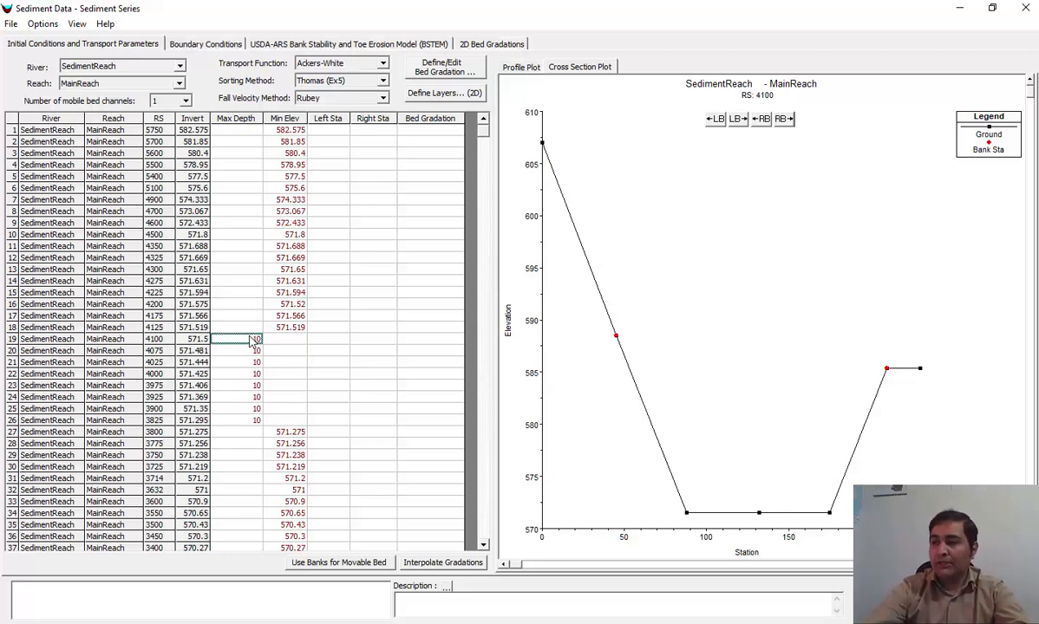
pyautogui.click(519, 69)
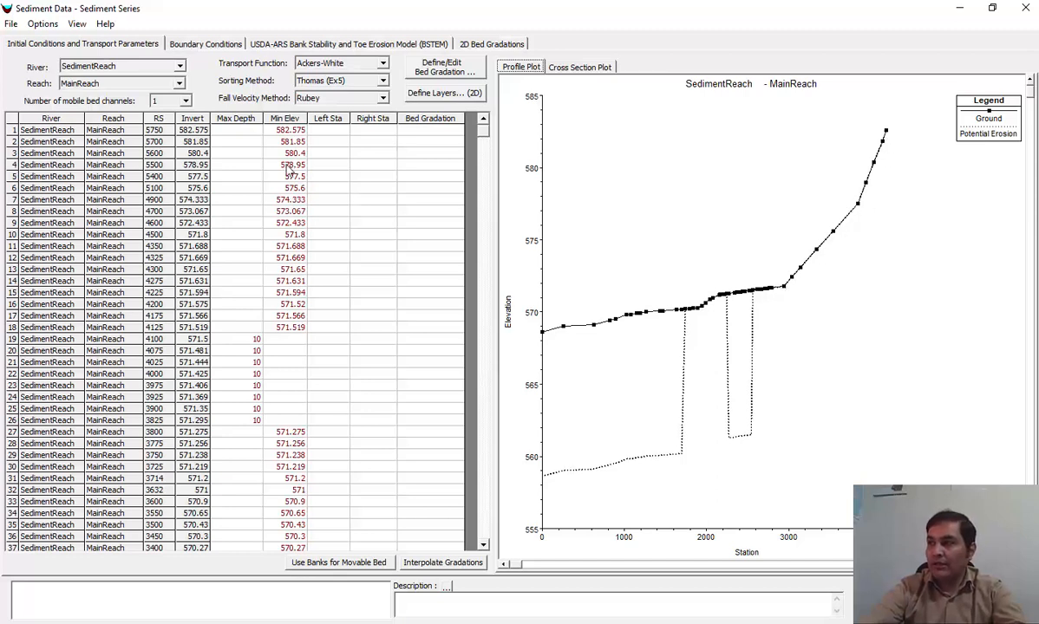
pyautogui.moveTo(269, 129); pyautogui.dragTo(286, 289)
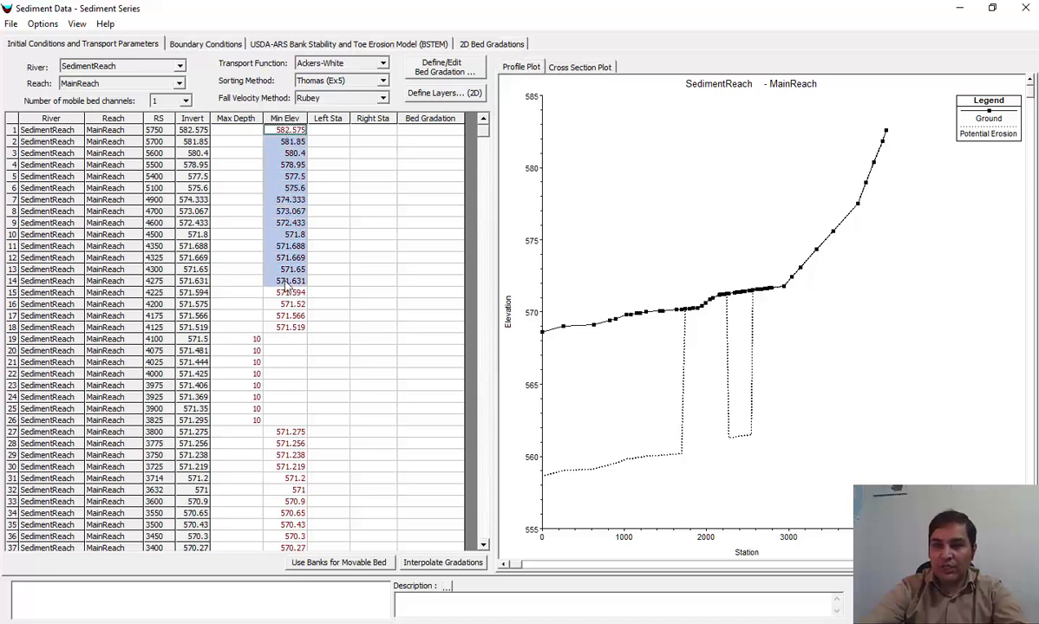
# Show the cross section plot and use the bank stations as the movable bed limits for all cross sections.
pyautogui.click(324, 128)
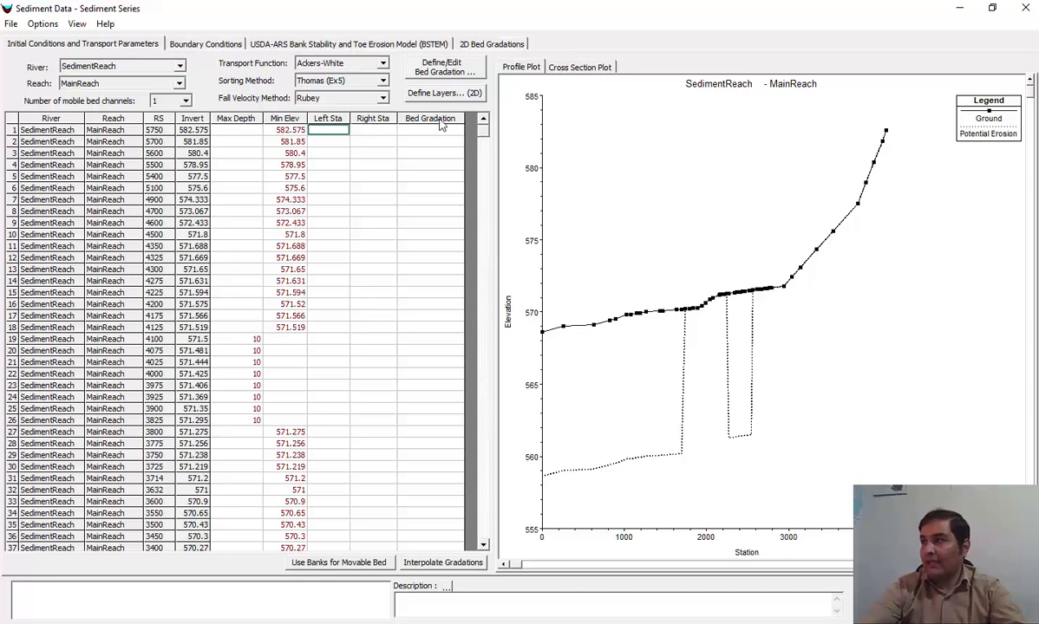
pyautogui.click(552, 69)
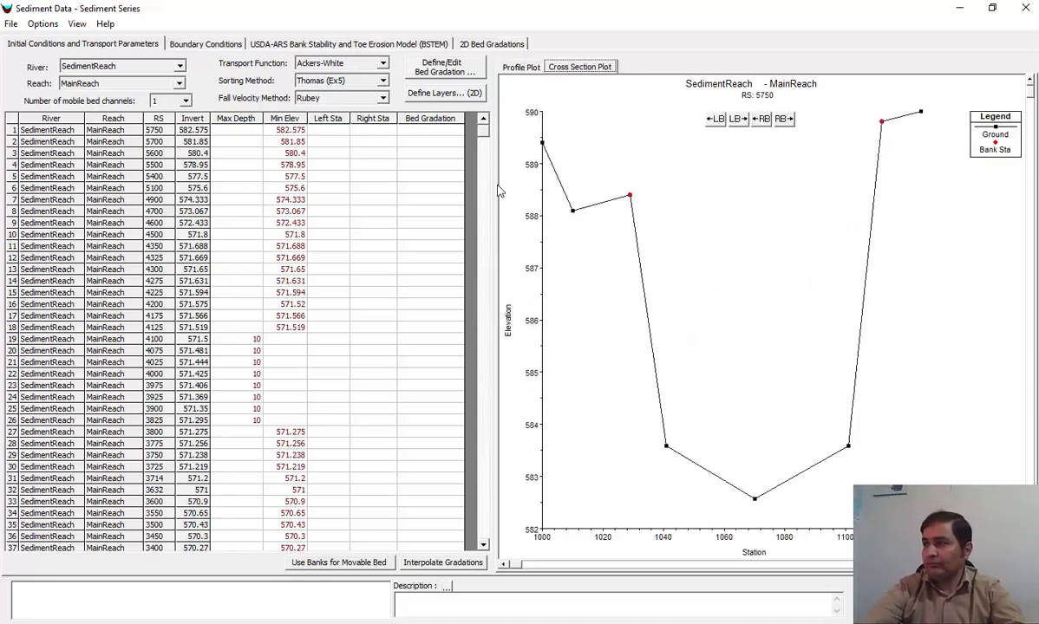
pyautogui.click(360, 564)
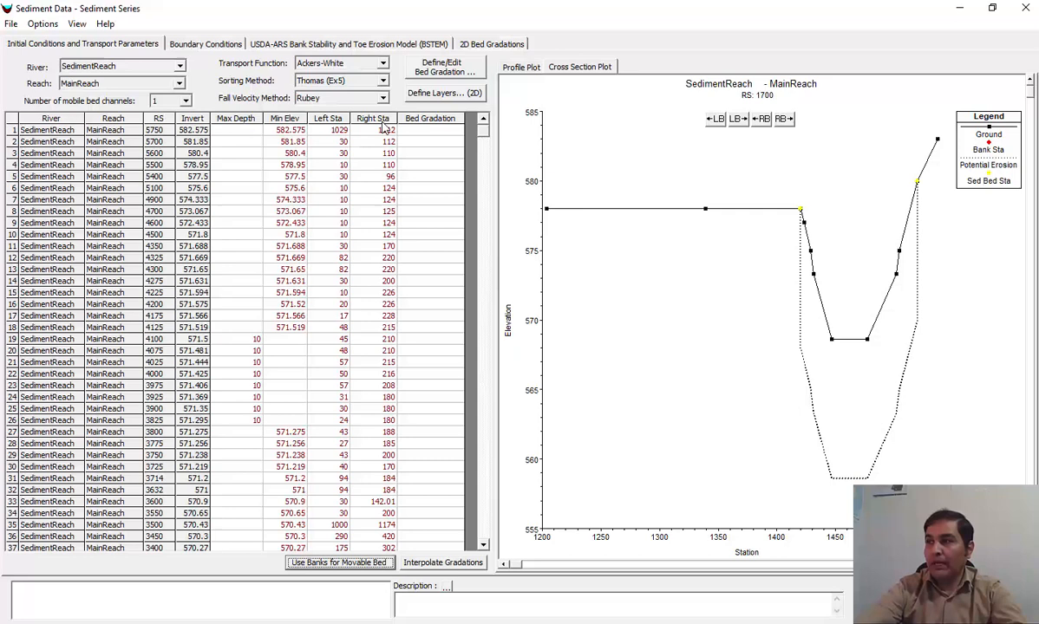
pyautogui.moveTo(317, 117); pyautogui.dragTo(374, 128)
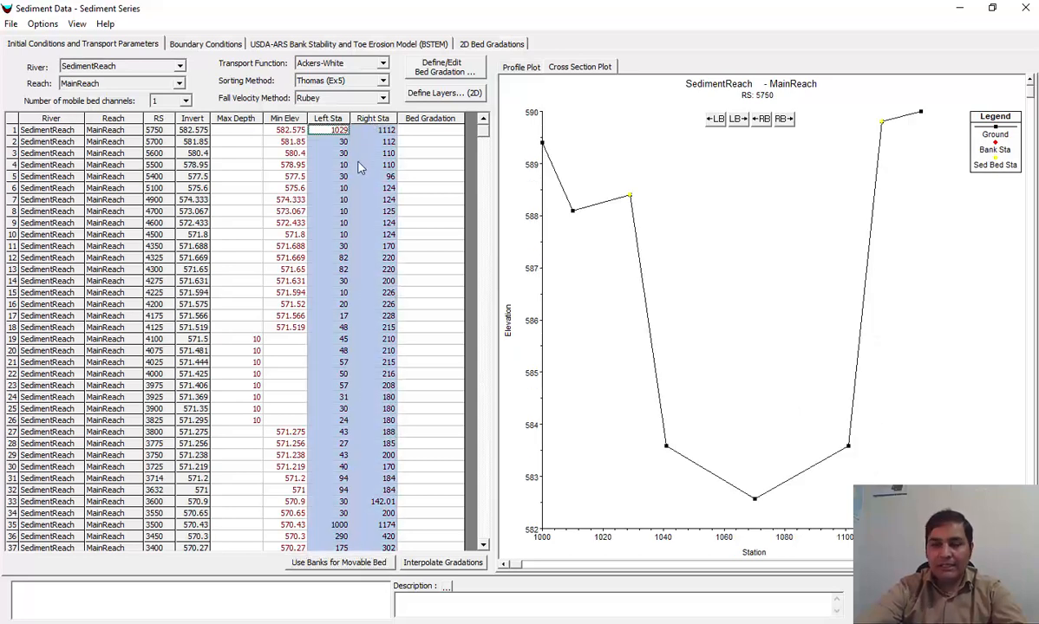
# Open the bed gradation editor and examine Sample 1's % Finer values for the 0.25 to 32 mm grain classes.
pyautogui.click(441, 131)
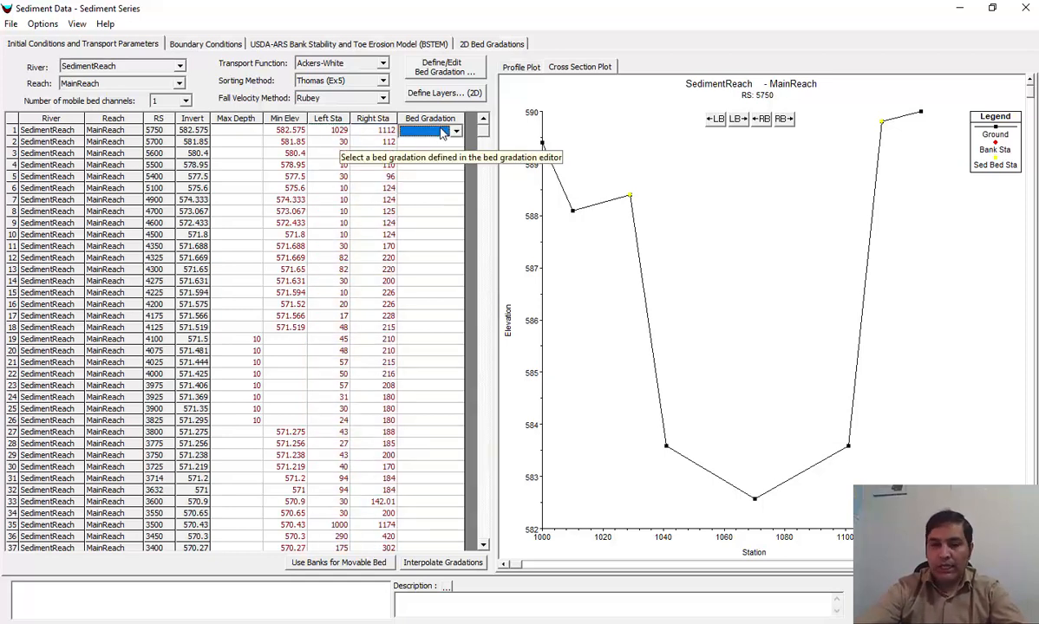
pyautogui.click(455, 130)
pyautogui.click(453, 129)
pyautogui.click(426, 73)
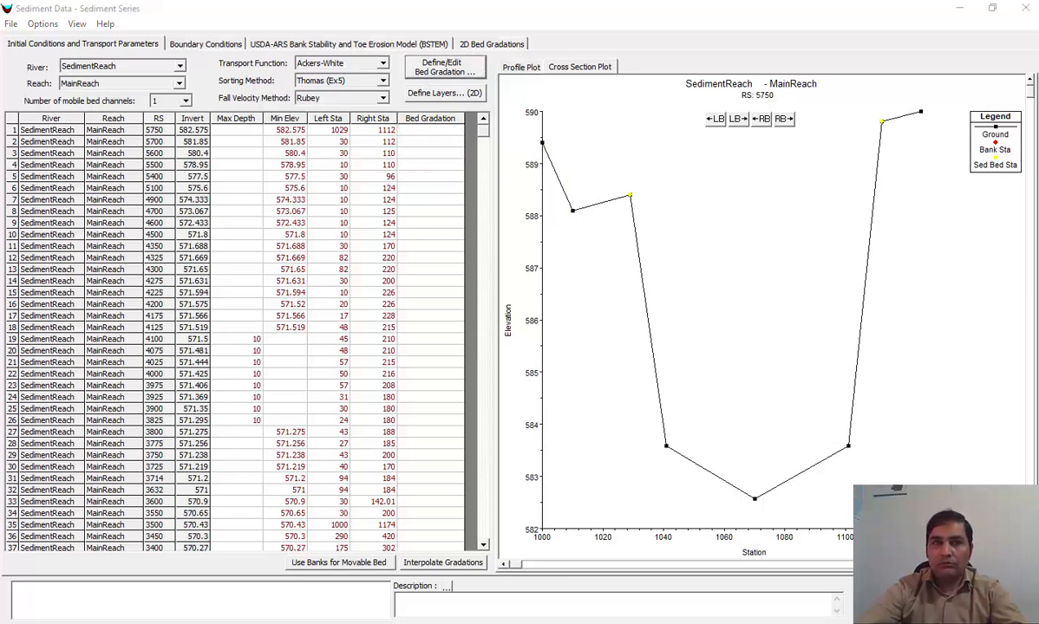
pyautogui.click(623, 90)
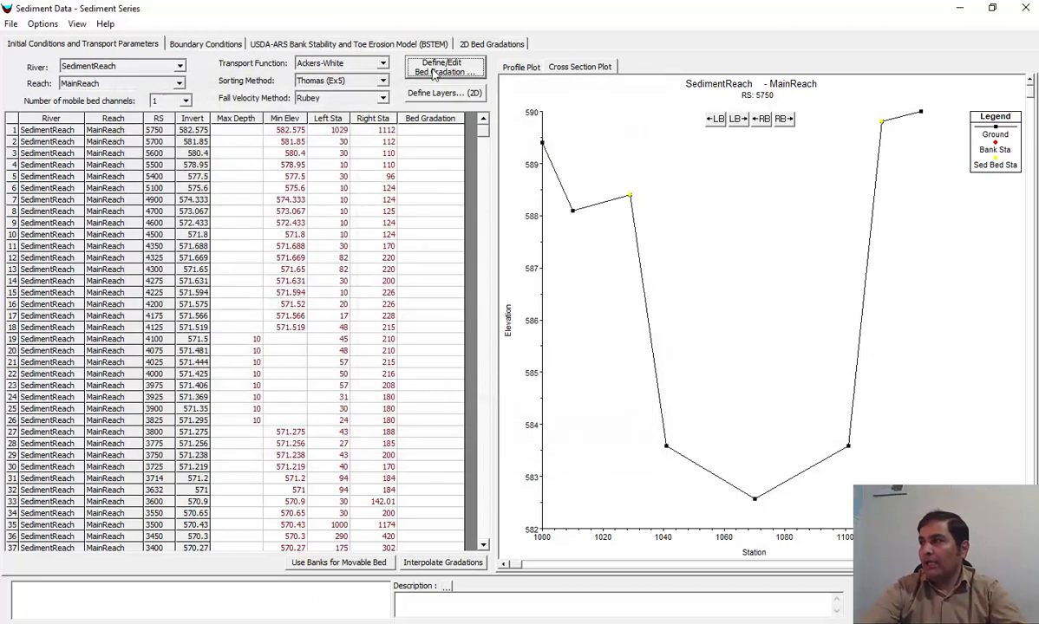
pyautogui.click(449, 75)
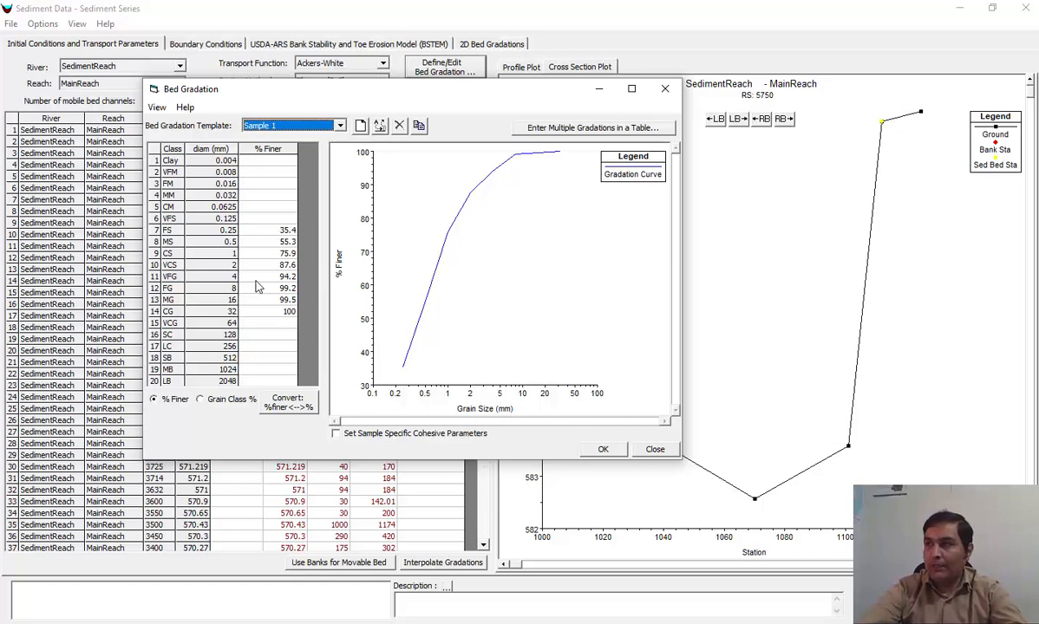
pyautogui.click(267, 242)
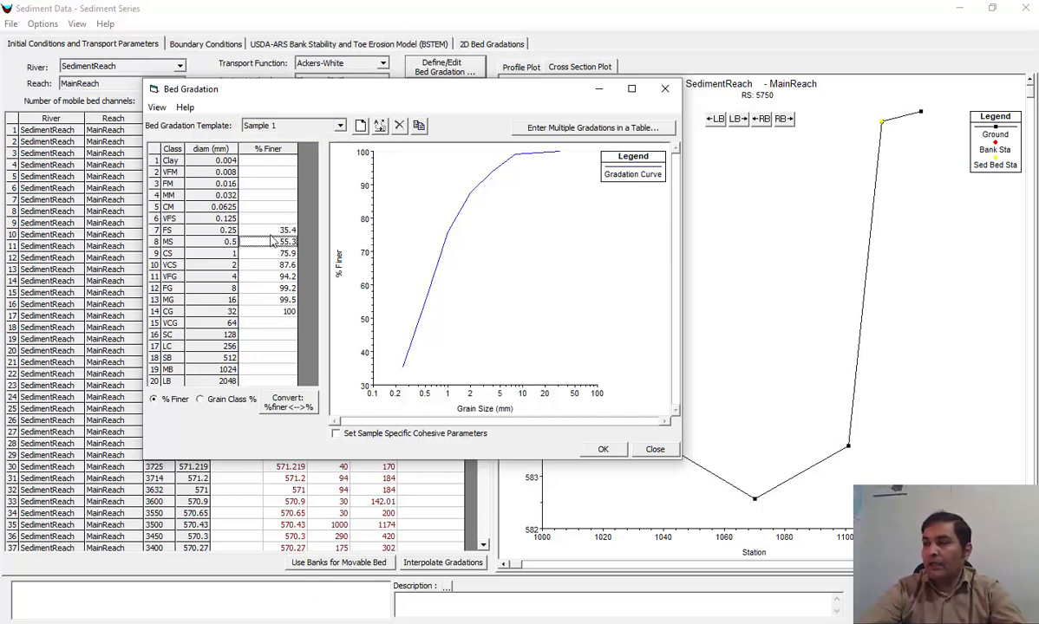
pyautogui.click(258, 228)
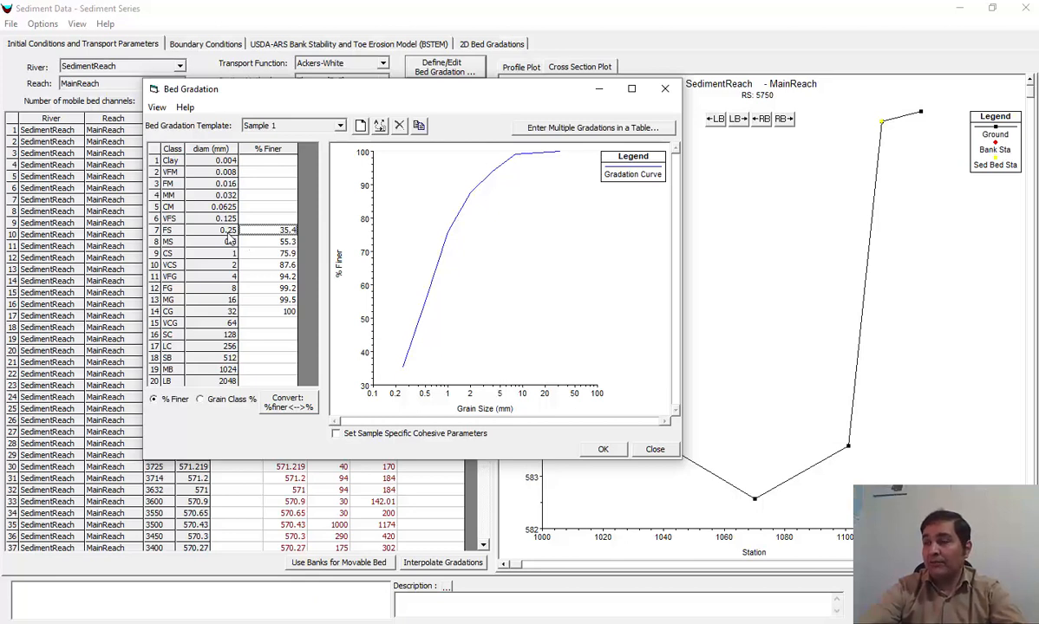
pyautogui.click(222, 312)
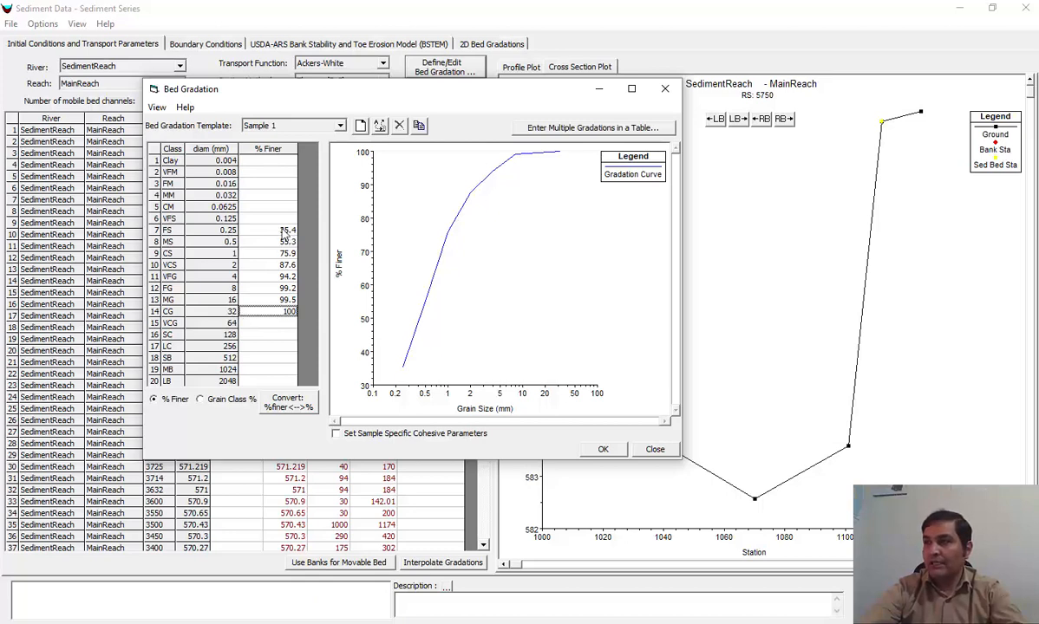
pyautogui.moveTo(270, 229); pyautogui.dragTo(286, 310)
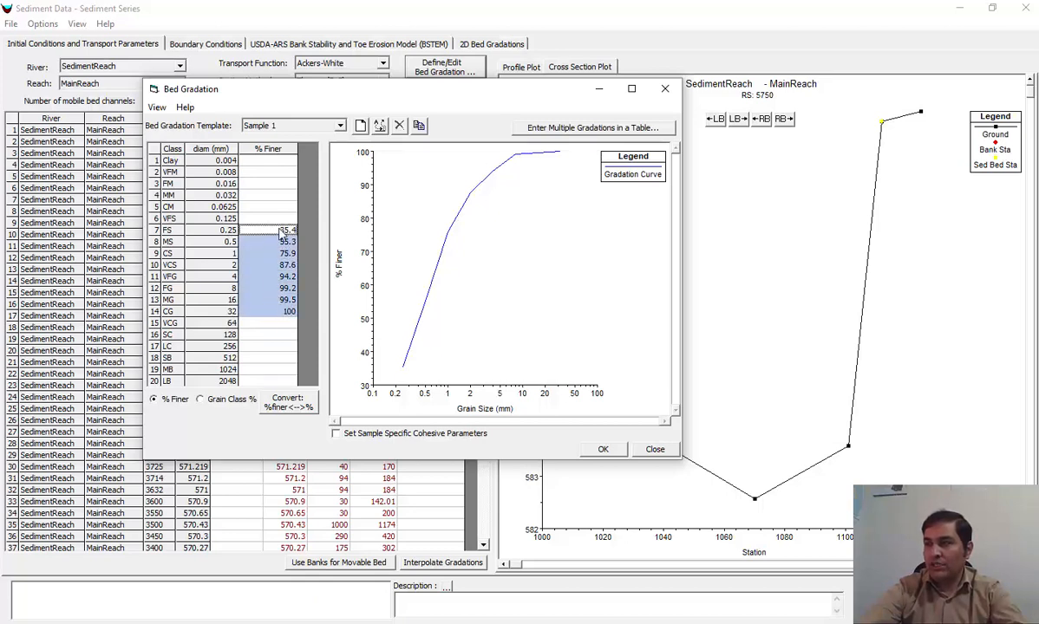
pyautogui.click(265, 227)
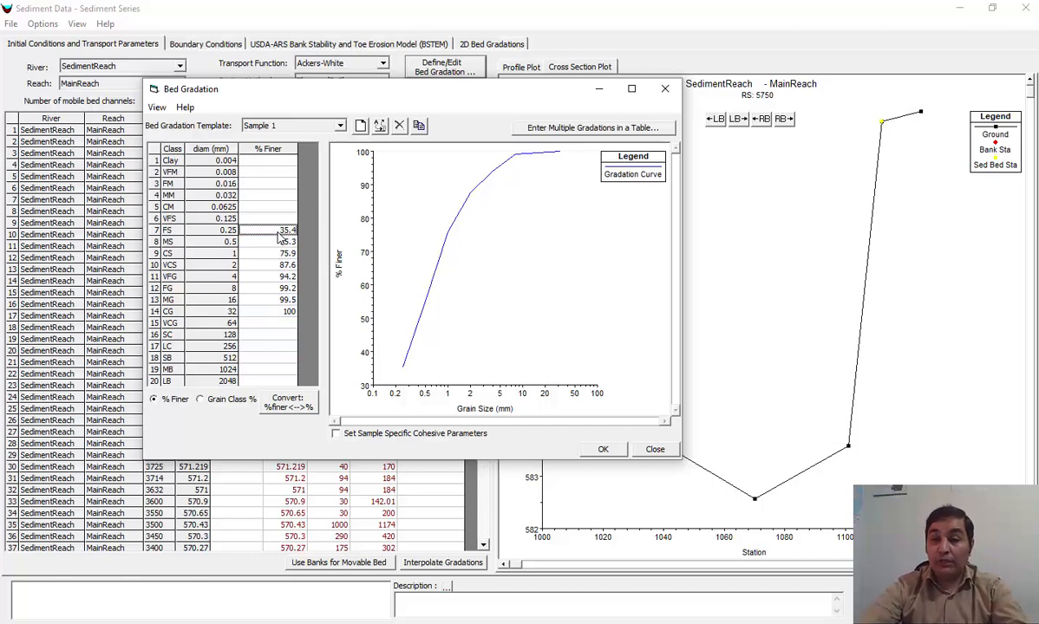
# Create a new bed gradation sample named SmapleNew.
pyautogui.click(361, 128)
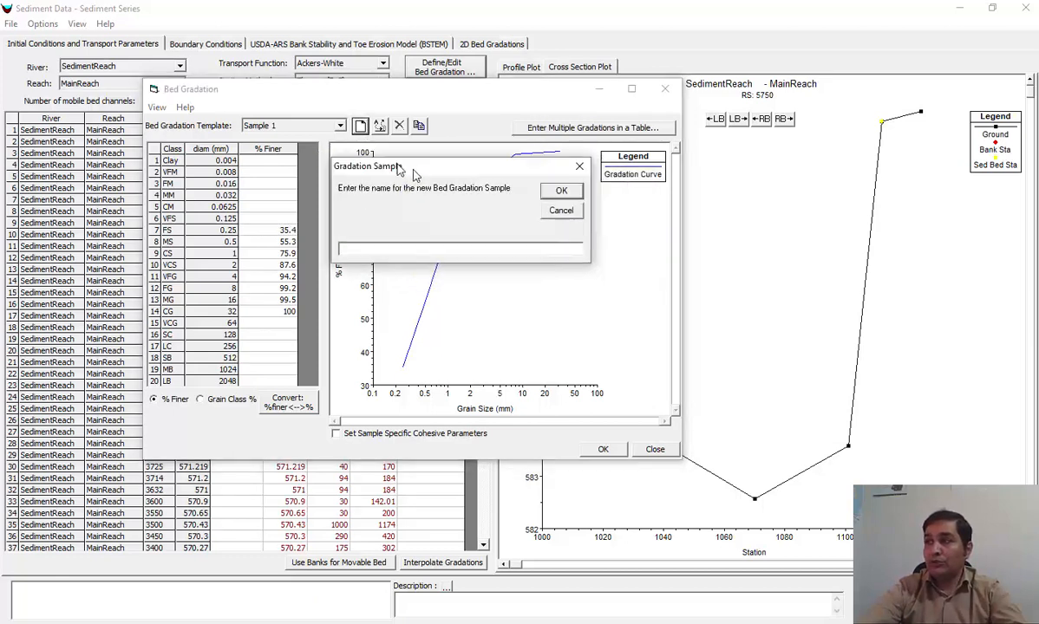
pyautogui.moveTo(413, 169); pyautogui.dragTo(384, 163)
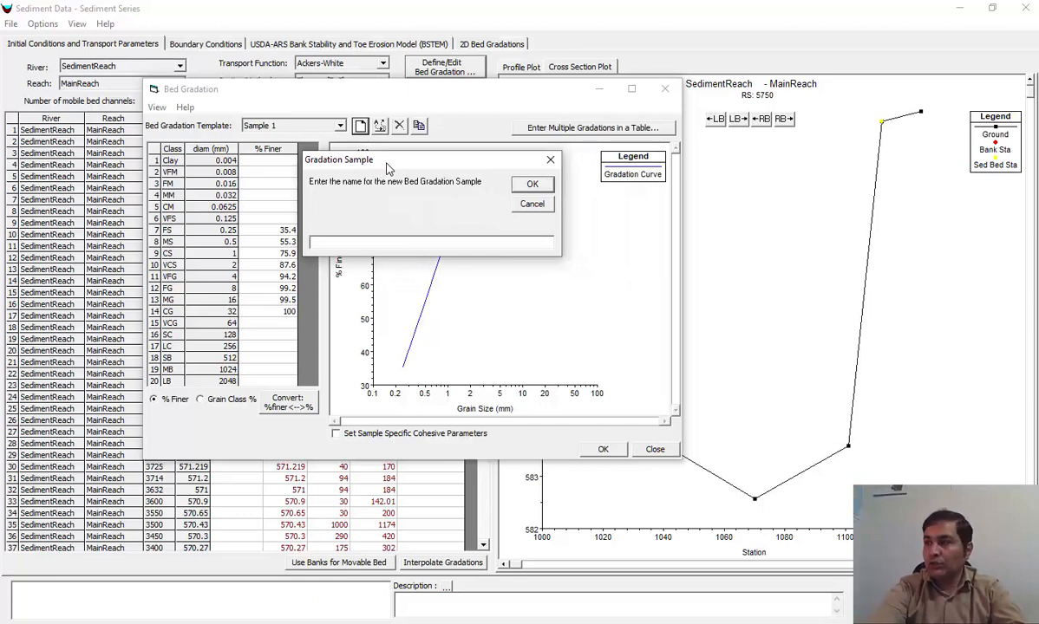
pyautogui.write('Smaple')
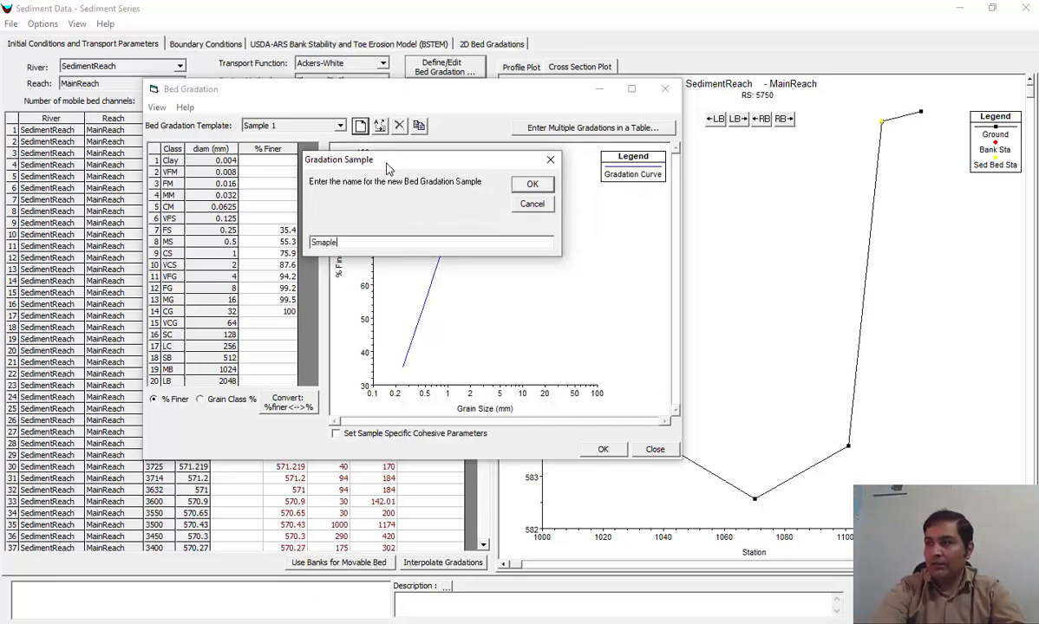
pyautogui.write('New')
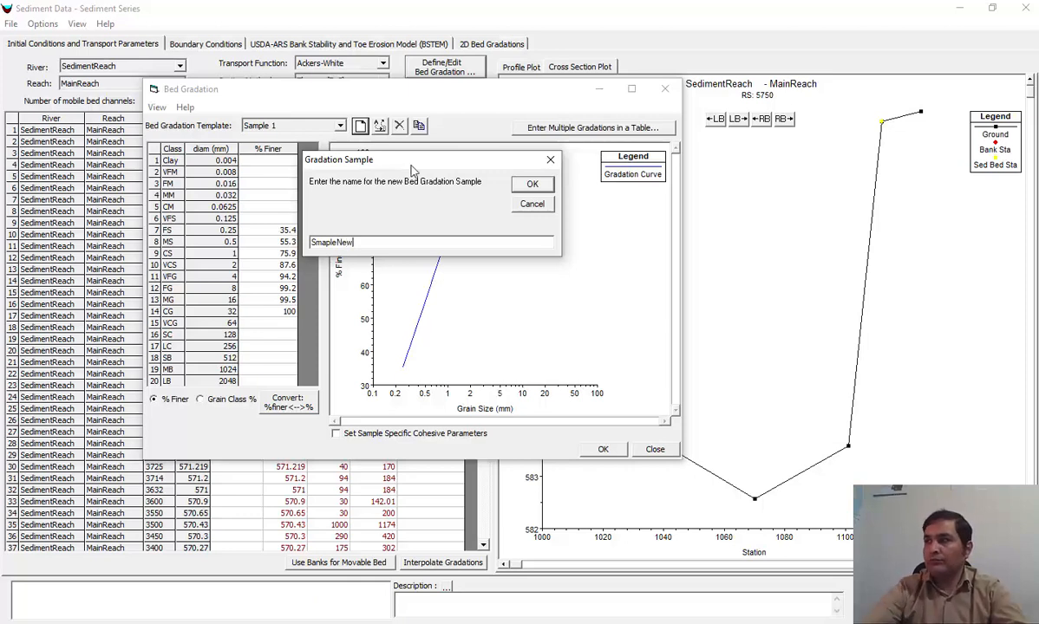
pyautogui.click(529, 184)
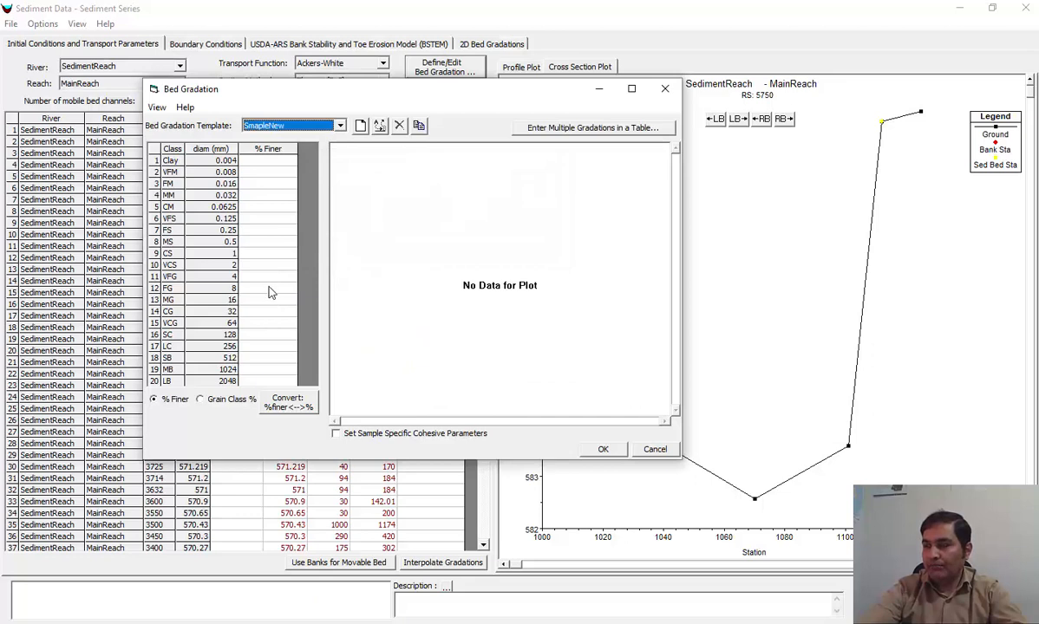
# Enter % Finer values of 10, 40, 60, 85, 95, 99 and 100 for SmapleNew's 0.5 to 32 mm classes and accept the gradation.
pyautogui.click(255, 266)
pyautogui.click(268, 243)
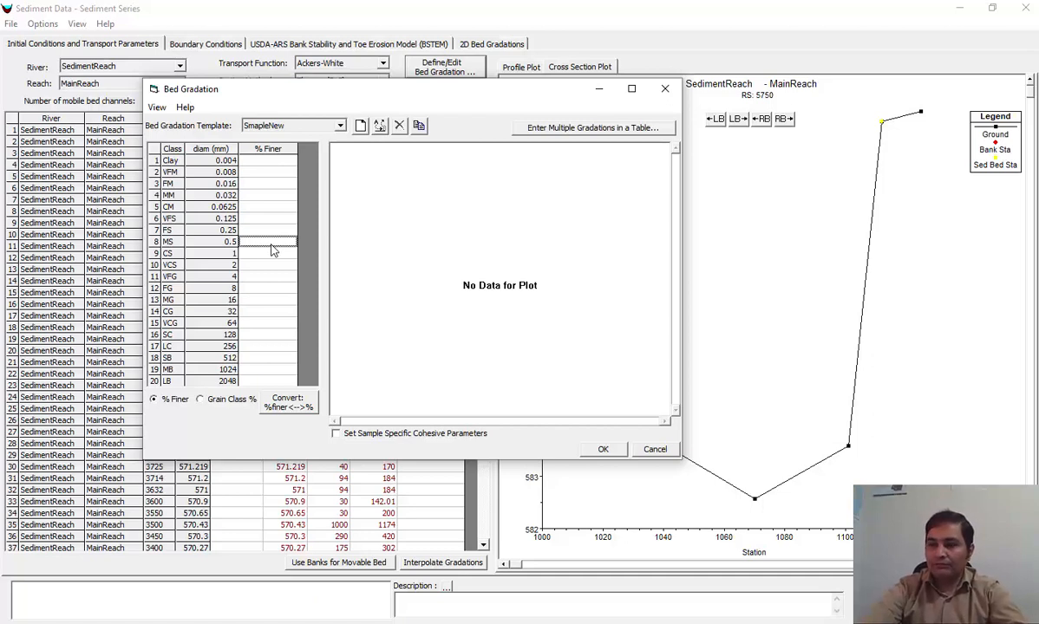
pyautogui.click(271, 245)
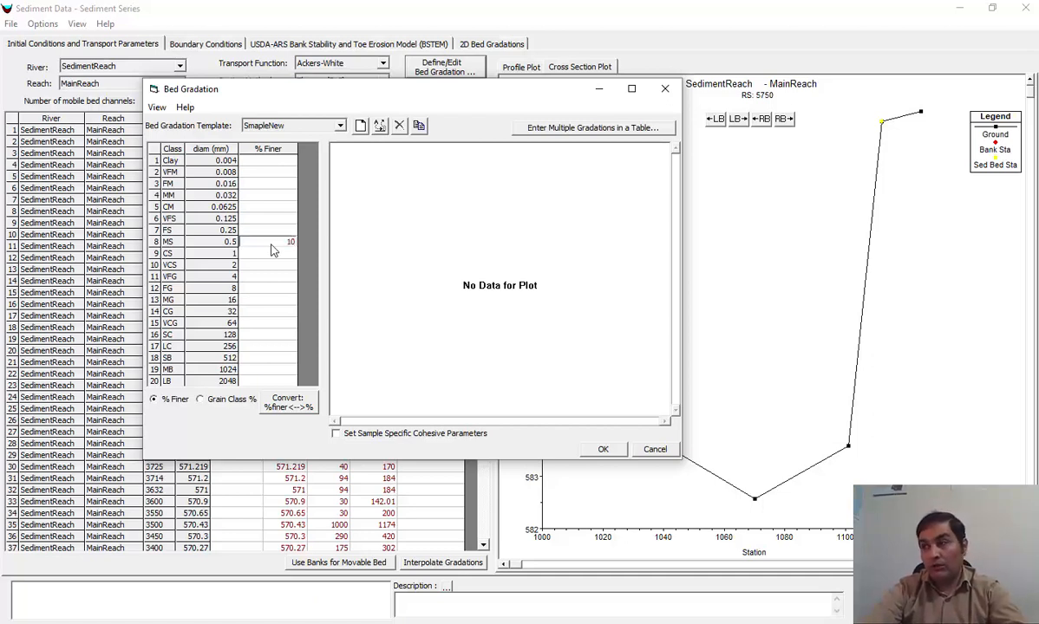
pyautogui.press('Return')
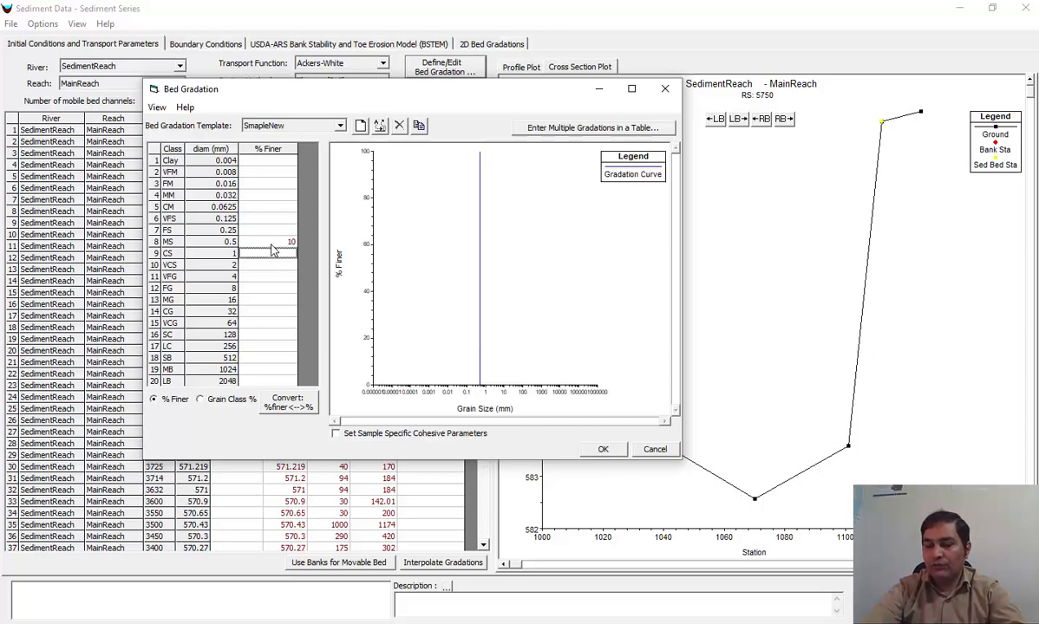
pyautogui.write('40')
pyautogui.press('Return')
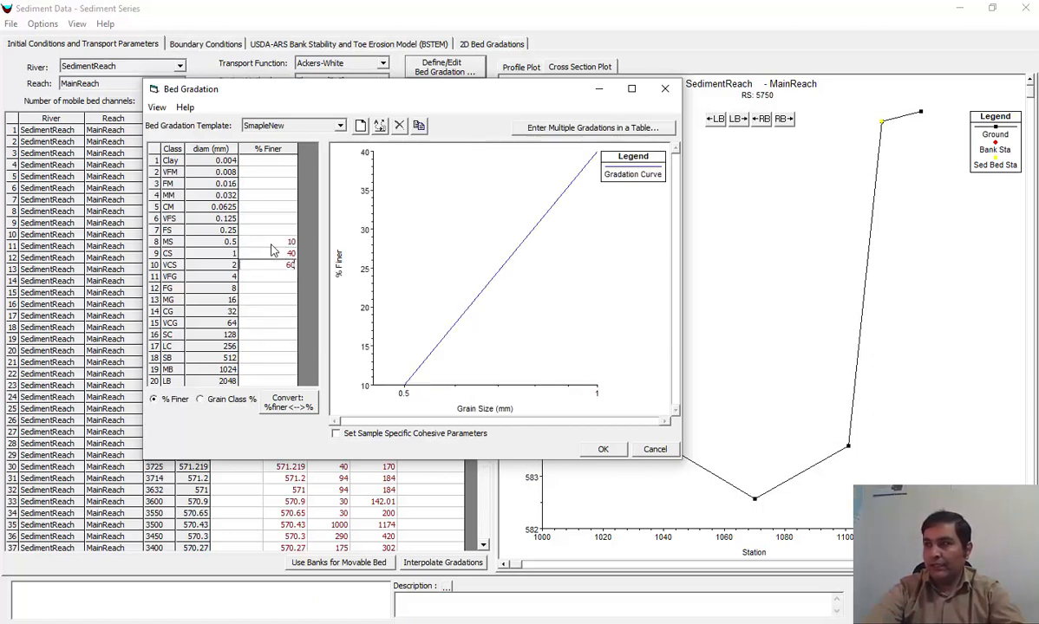
pyautogui.write('60')
pyautogui.press('Return')
pyautogui.write('85')
pyautogui.press('Return')
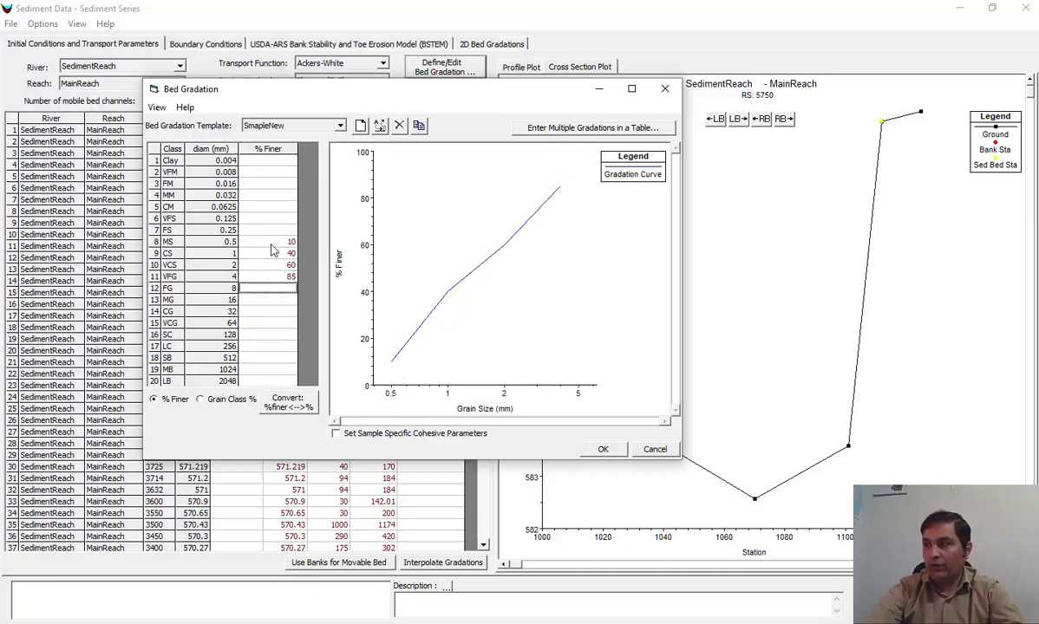
pyautogui.write('95')
pyautogui.press('Return')
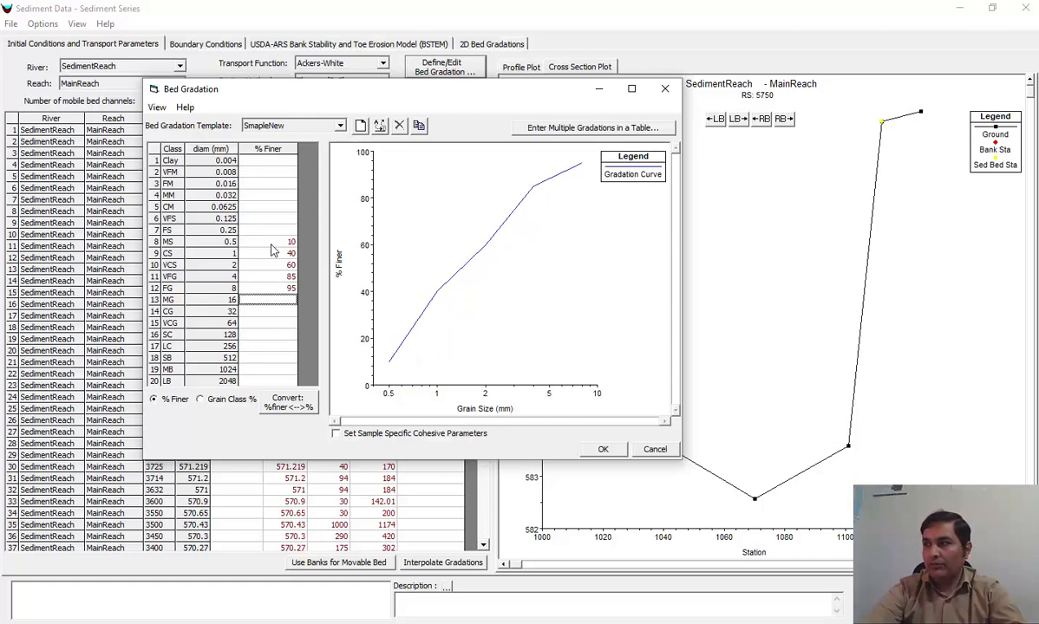
pyautogui.write('99')
pyautogui.press('Return')
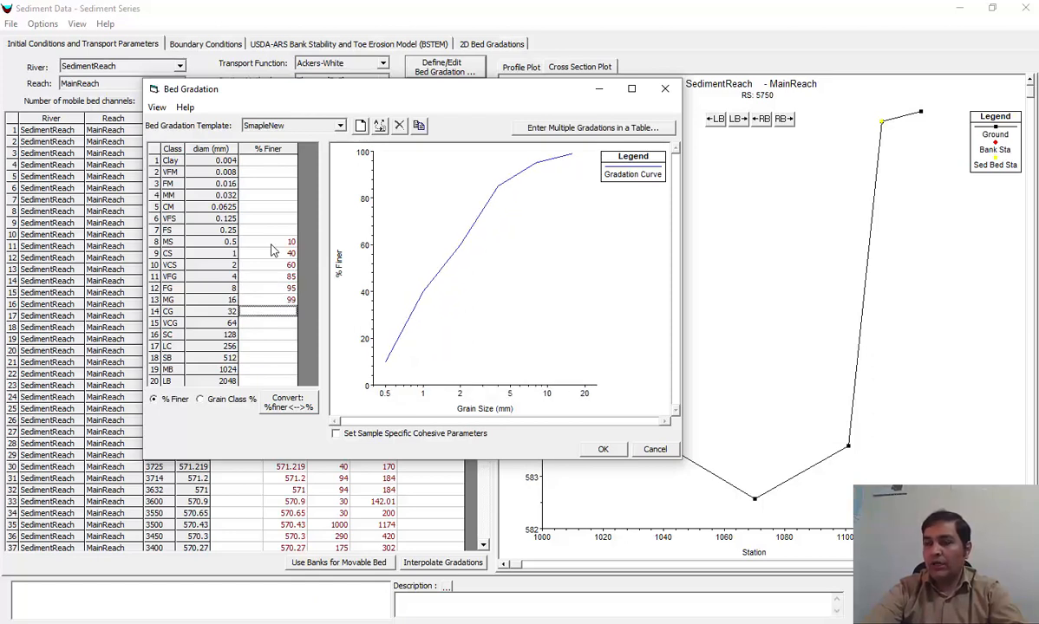
pyautogui.write('1')
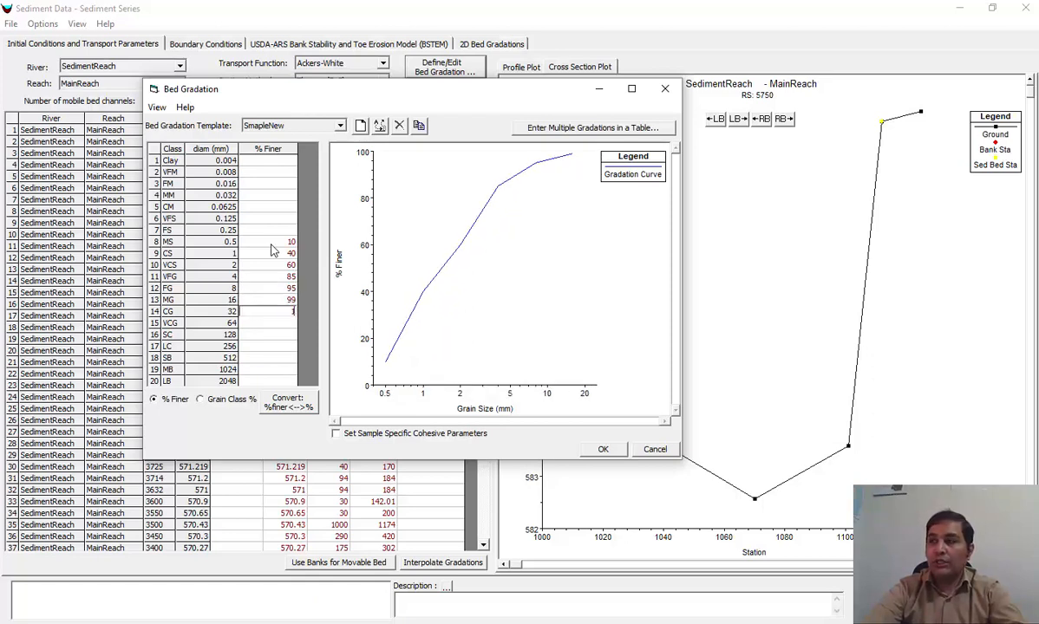
pyautogui.write('00')
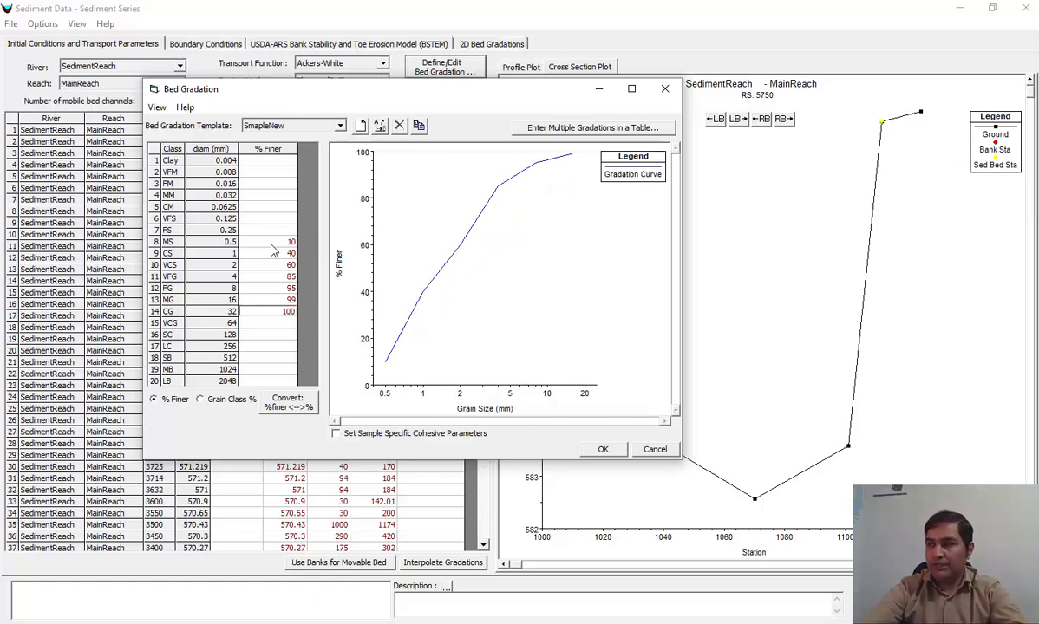
pyautogui.click(287, 314)
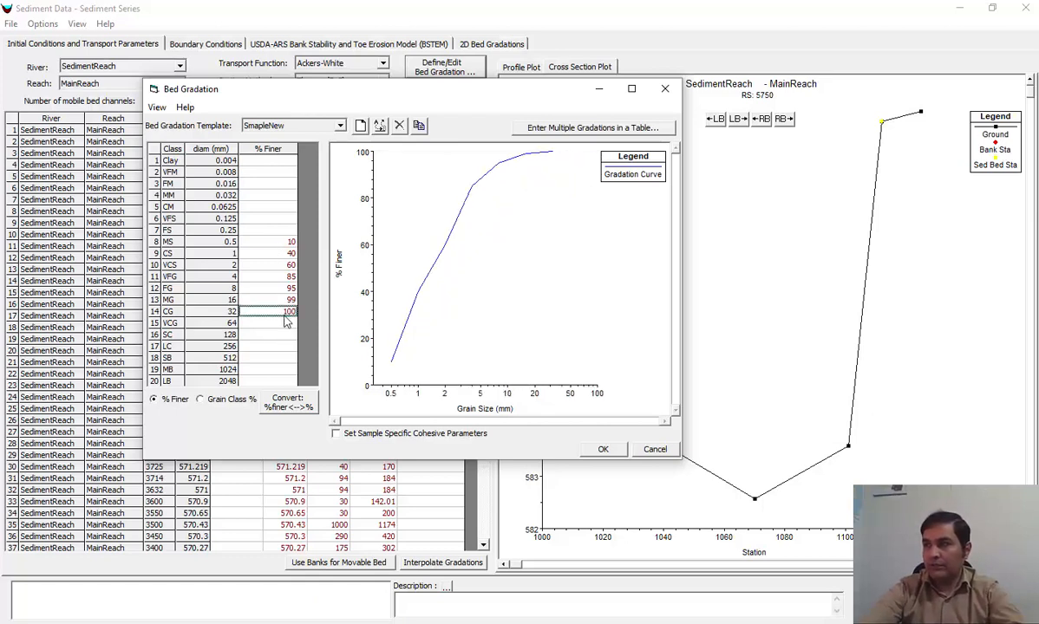
pyautogui.click(604, 450)
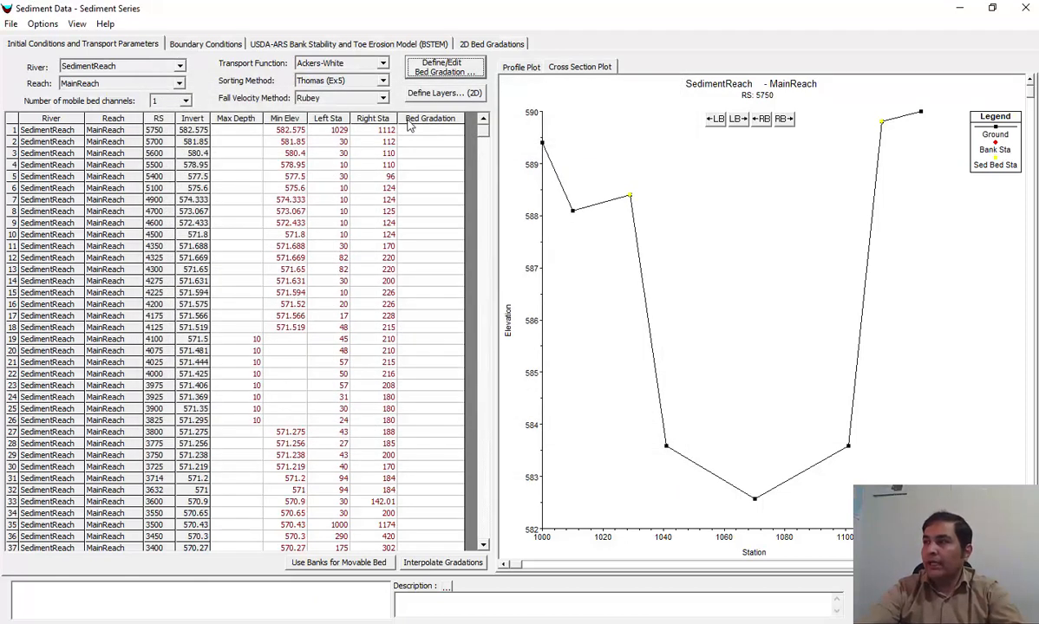
# Review the bed gradation samples available for RS 5750 and the sample data on Excel's BedGradtion sheet, returning to the HEC-RAS sediment data.
pyautogui.click(431, 130)
pyautogui.click(431, 130)
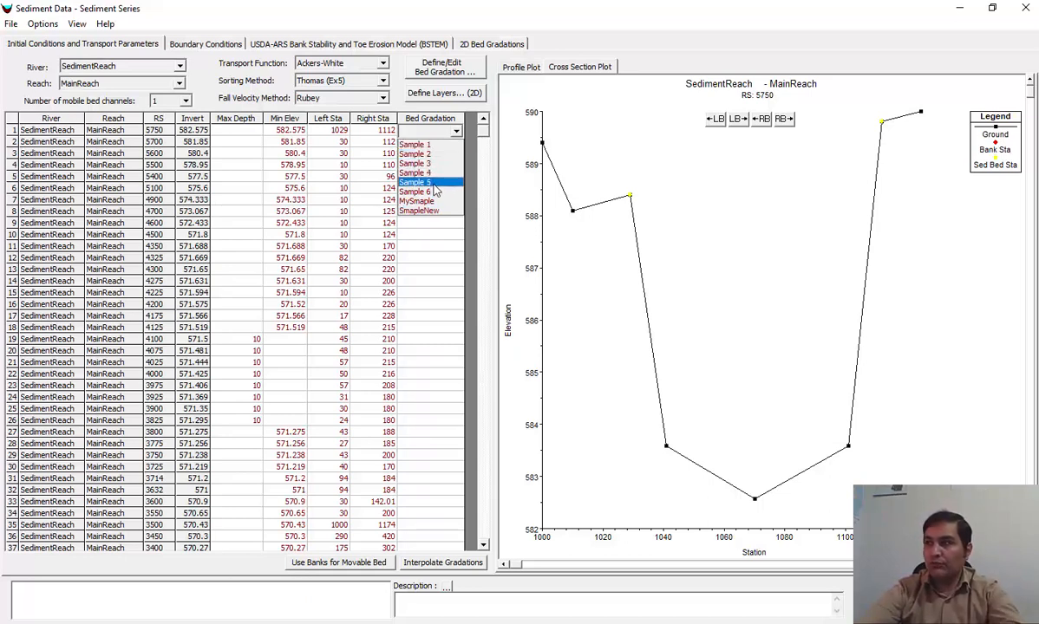
pyautogui.hotkey('alt', 'Tab')
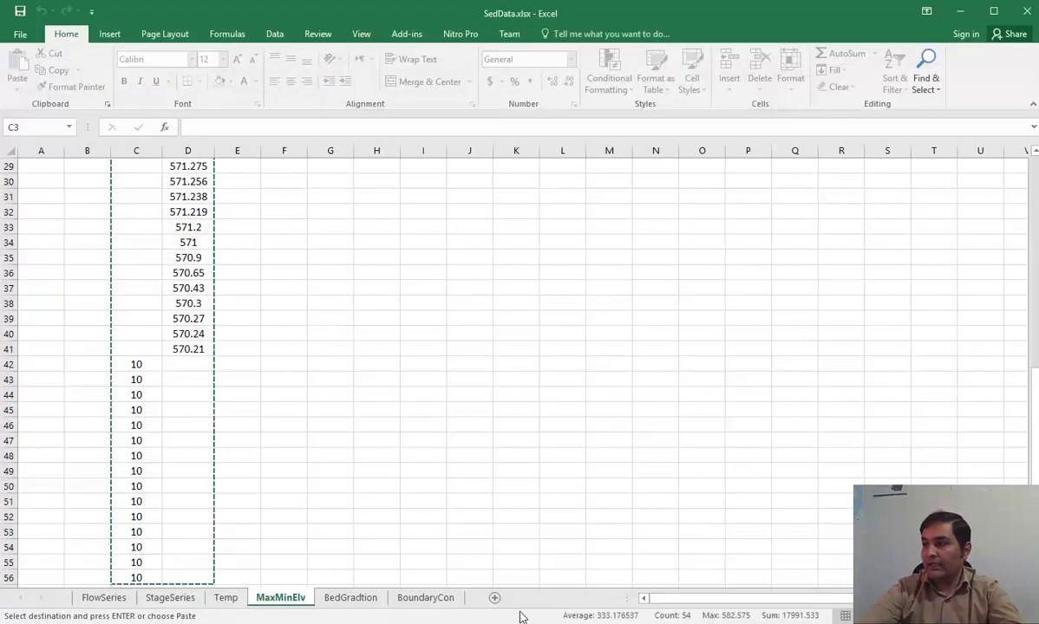
pyautogui.click(350, 598)
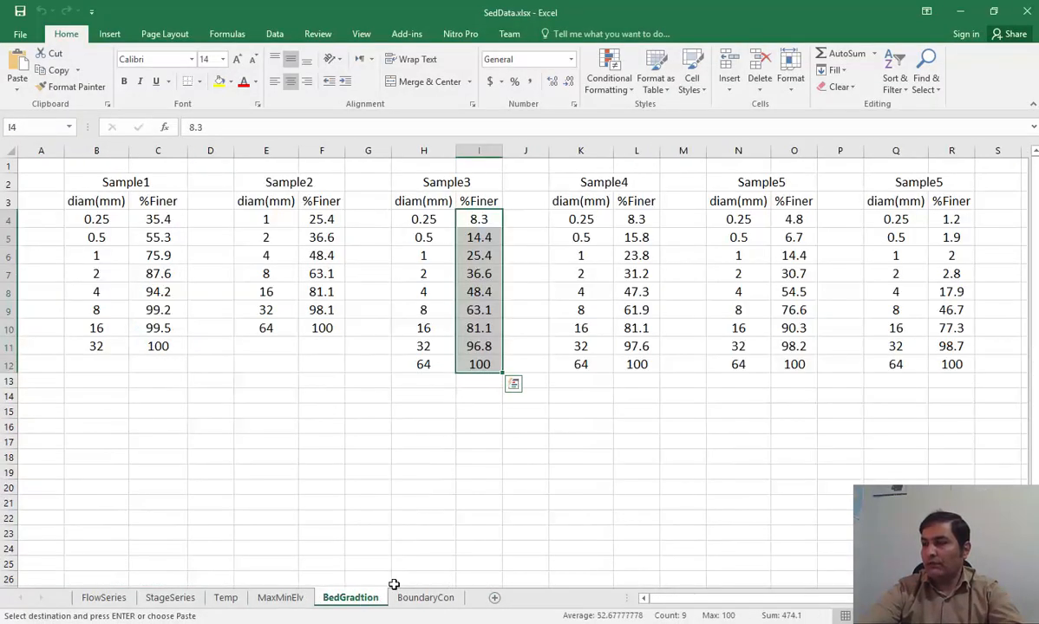
pyautogui.click(371, 469)
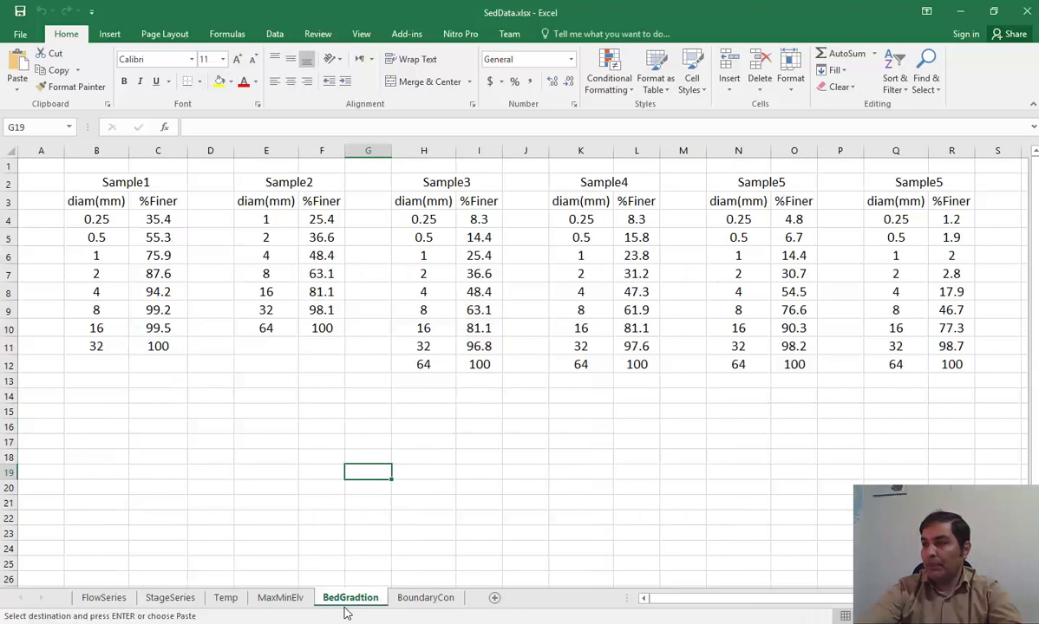
pyautogui.moveTo(69, 166); pyautogui.dragTo(932, 395)
pyautogui.click(646, 428)
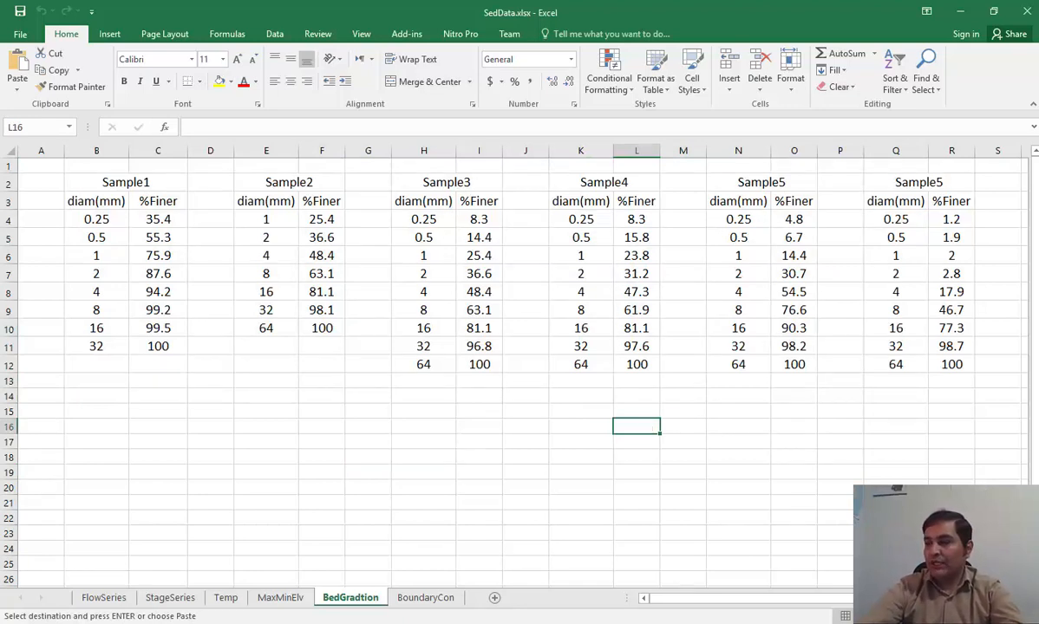
pyautogui.hotkey('alt', 'Tab')
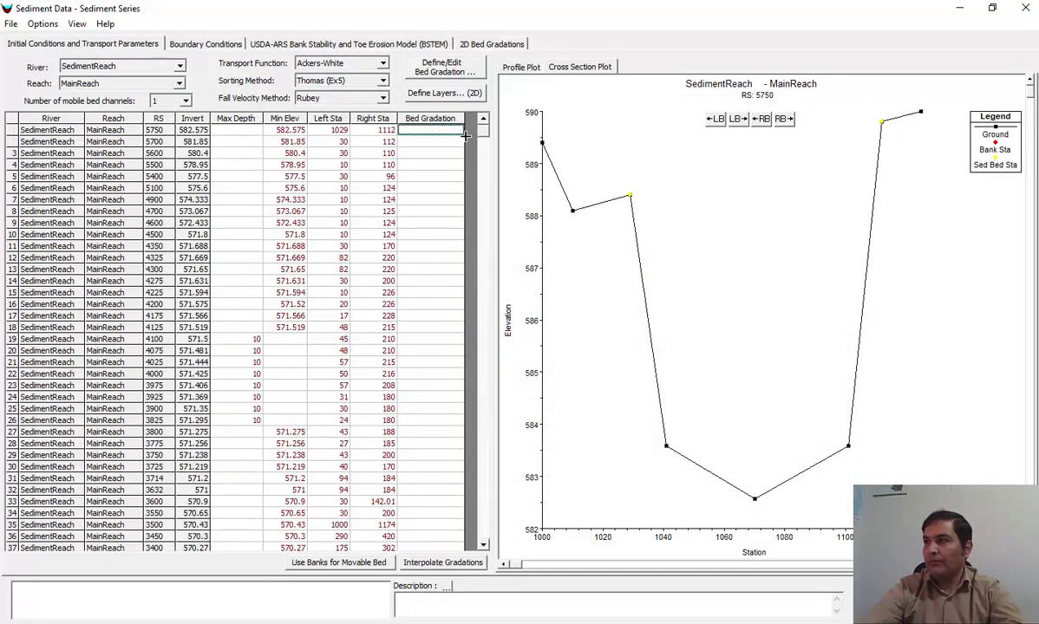
# Assign bed gradation Sample 1 to the cross sections from RS 5750 through RS 4700.
pyautogui.click(429, 131)
pyautogui.click(425, 146)
pyautogui.moveTo(434, 130); pyautogui.dragTo(455, 214)
pyautogui.hotkey('ctrl', 'd')
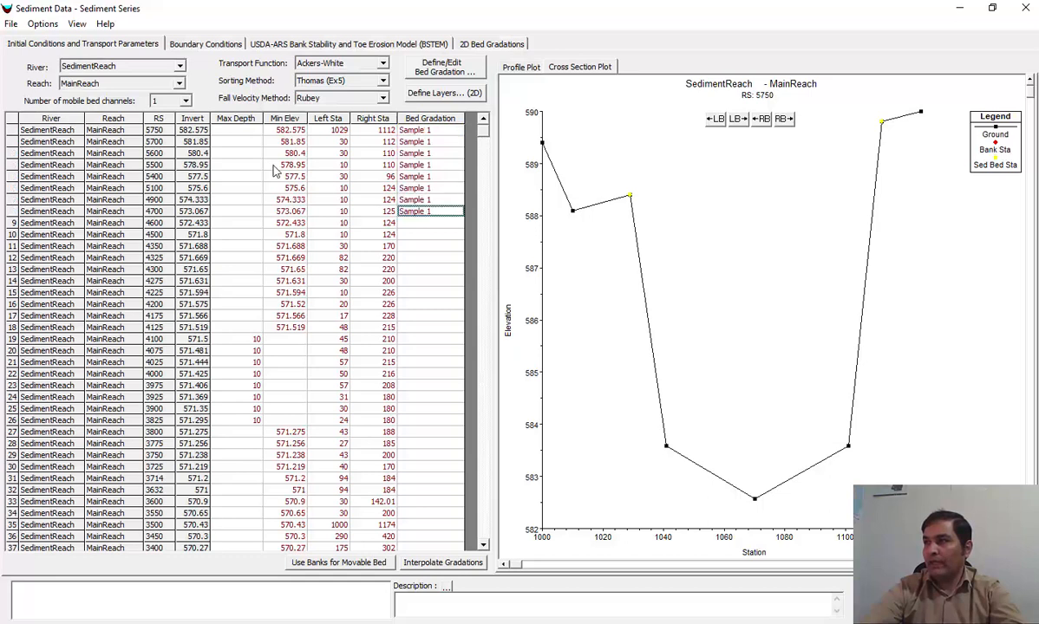
pyautogui.moveTo(228, 130); pyautogui.dragTo(444, 224)
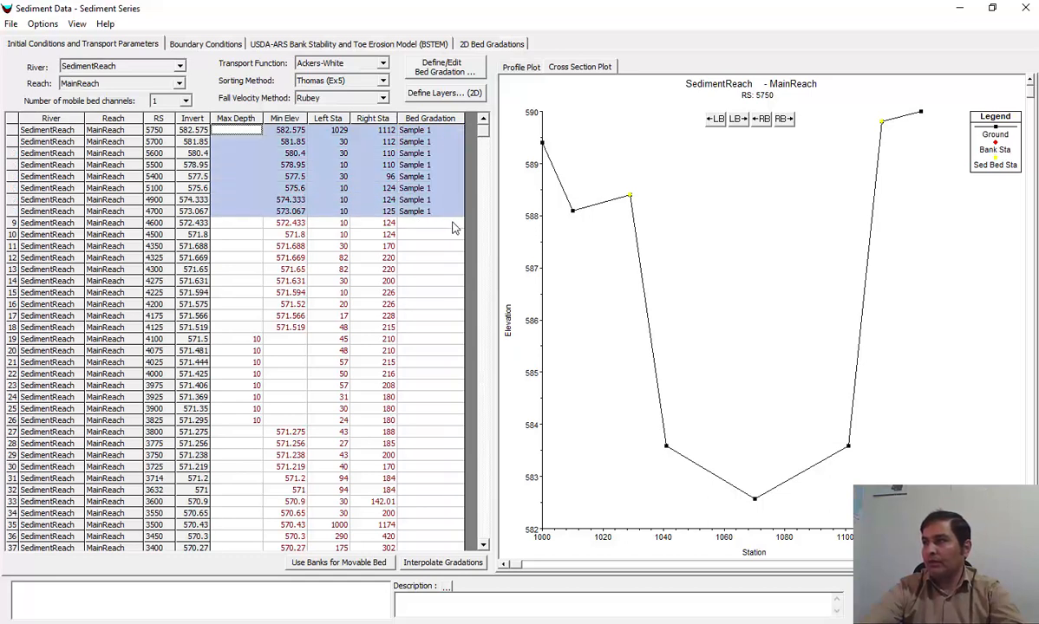
# Assign bed gradation Sample 2 to the cross sections from RS 4600 through RS 4200.
pyautogui.click(425, 223)
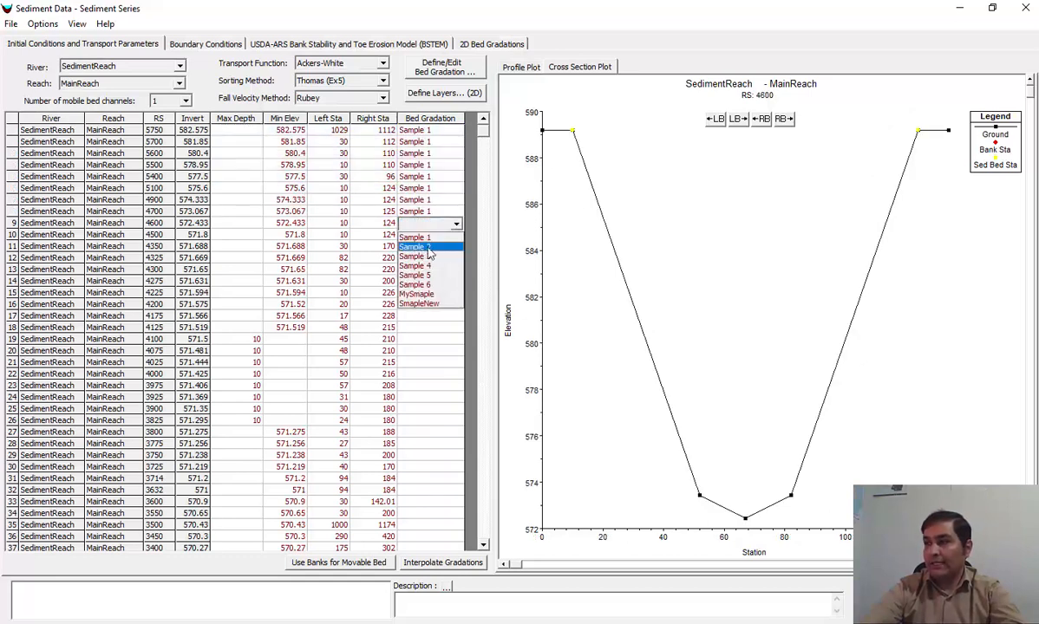
pyautogui.click(415, 247)
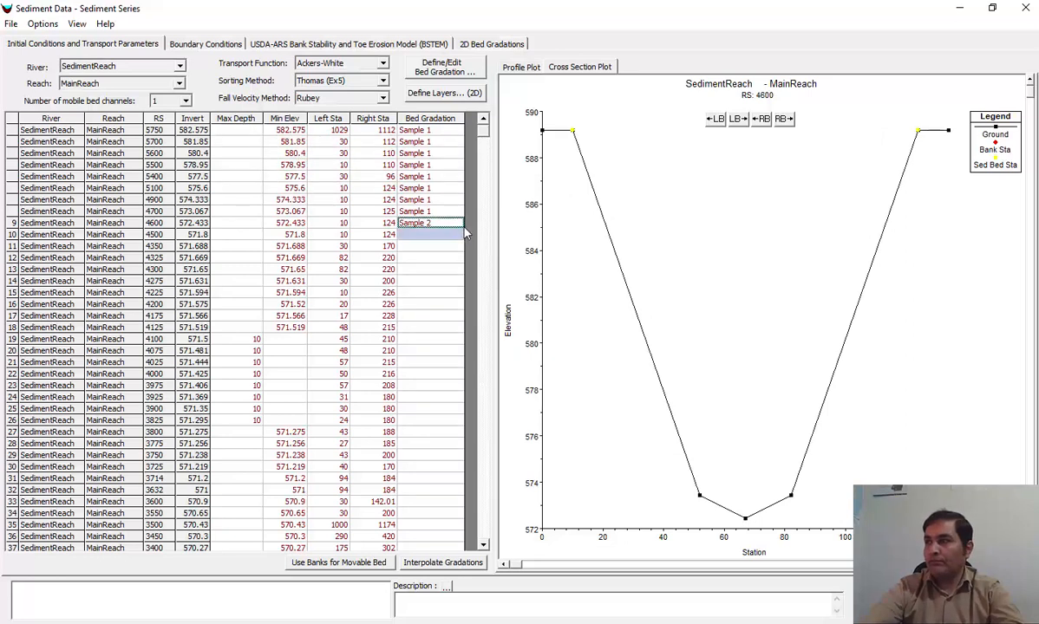
pyautogui.click(433, 221)
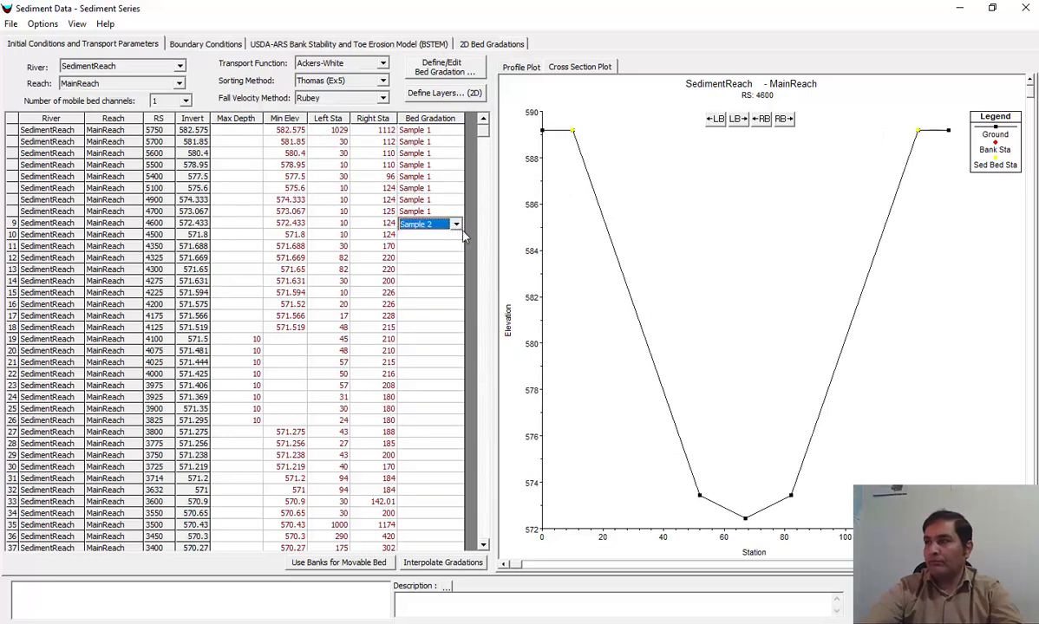
pyautogui.moveTo(431, 223); pyautogui.dragTo(438, 304)
pyautogui.hotkey('ctrl', 'v')
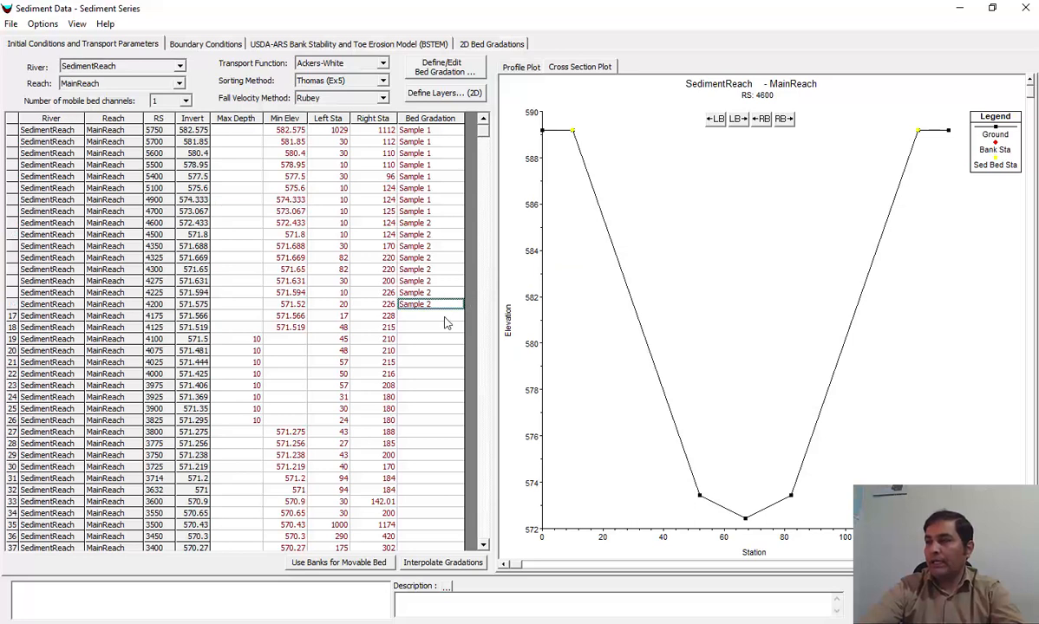
# Assign bed gradation Sample 3 to the cross sections from RS 4175 through RS 4000.
pyautogui.click(444, 317)
pyautogui.click(458, 317)
pyautogui.click(404, 328)
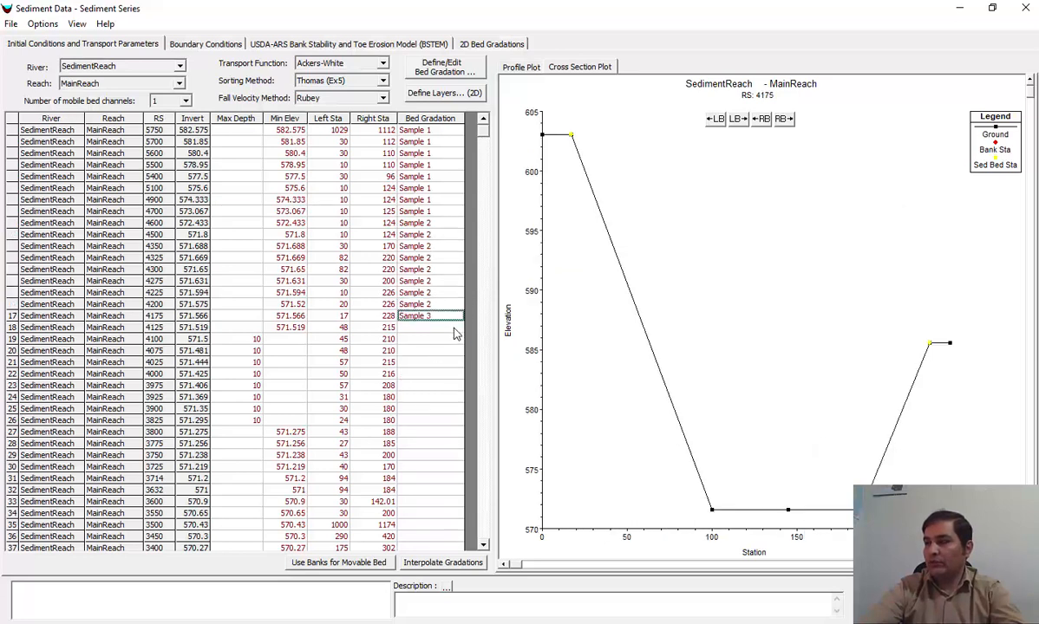
pyautogui.moveTo(434, 316); pyautogui.dragTo(434, 373)
pyautogui.write('Sample 3 Sample 3 Sample 3 Sample 3 Sample 3')
# Assign bed gradation Sample 4 to the cross sections from RS 3975 through RS 3750.
pyautogui.scroll(-4, 431, 265)
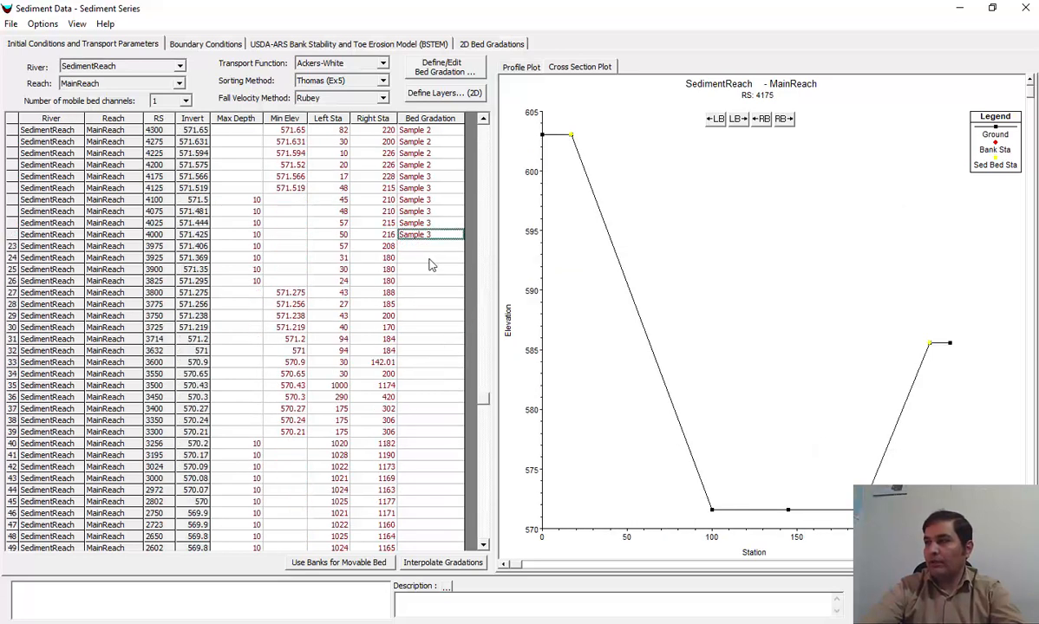
pyautogui.click(434, 246)
pyautogui.click(457, 246)
pyautogui.click(403, 276)
pyautogui.moveTo(466, 251); pyautogui.dragTo(429, 314)
pyautogui.hotkey('ctrl', 'v')
# Assign bed gradation Sample 1 to the cross sections from RS 3725 through RS 3500.
pyautogui.click(430, 328)
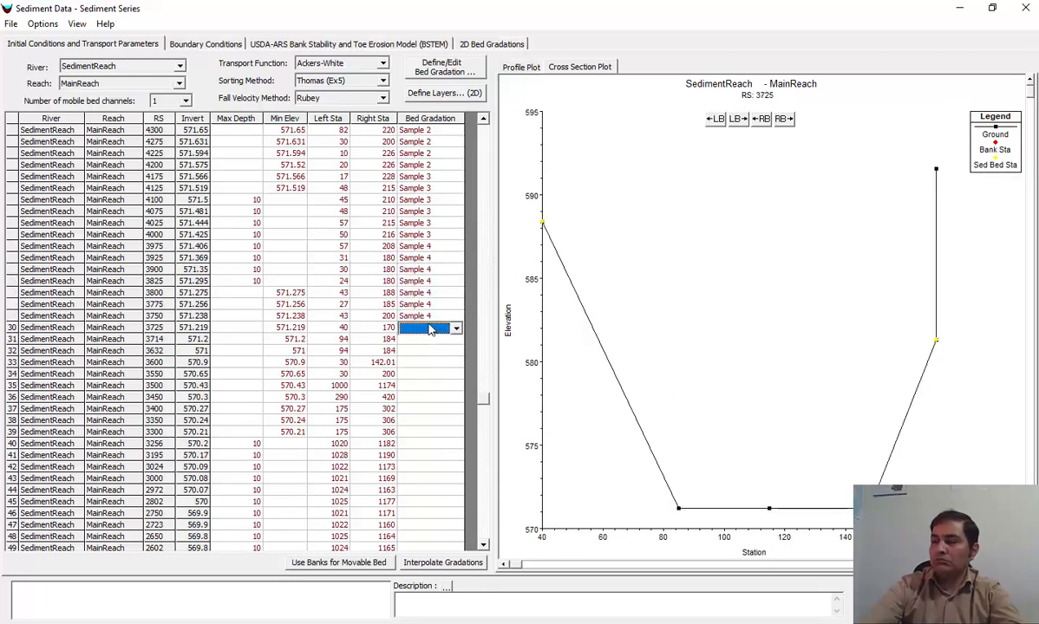
pyautogui.click(456, 328)
pyautogui.click(429, 340)
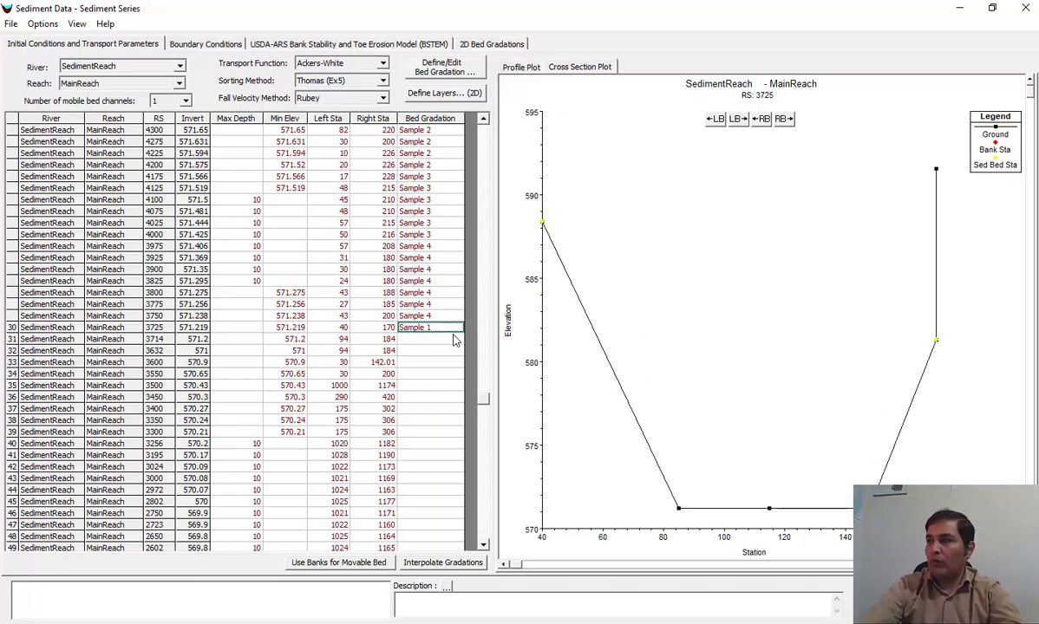
pyautogui.moveTo(463, 332); pyautogui.dragTo(462, 387)
# Assign bed gradation Sample 5 to the cross sections from RS 3450 through RS 3024.
pyautogui.scroll(-2, 451, 385)
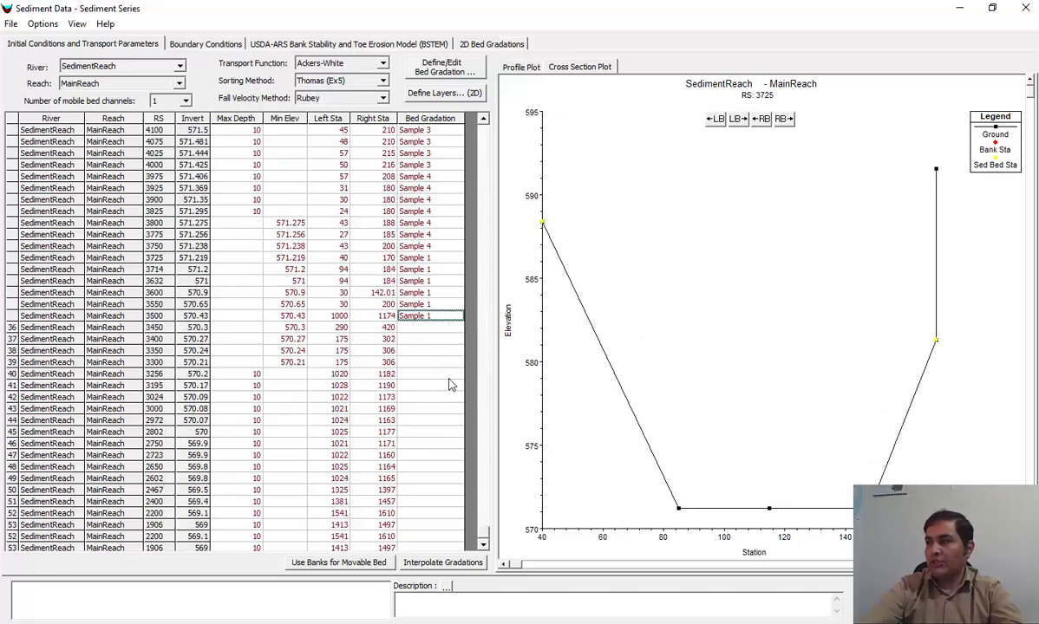
pyautogui.click(433, 328)
pyautogui.click(456, 327)
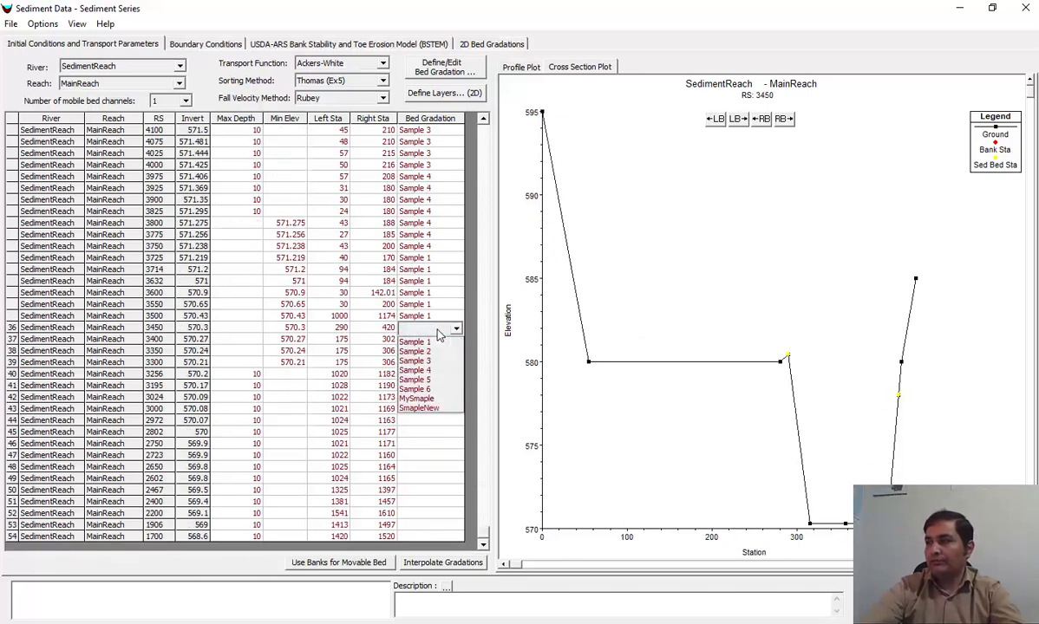
pyautogui.click(434, 381)
pyautogui.moveTo(434, 330); pyautogui.dragTo(429, 397)
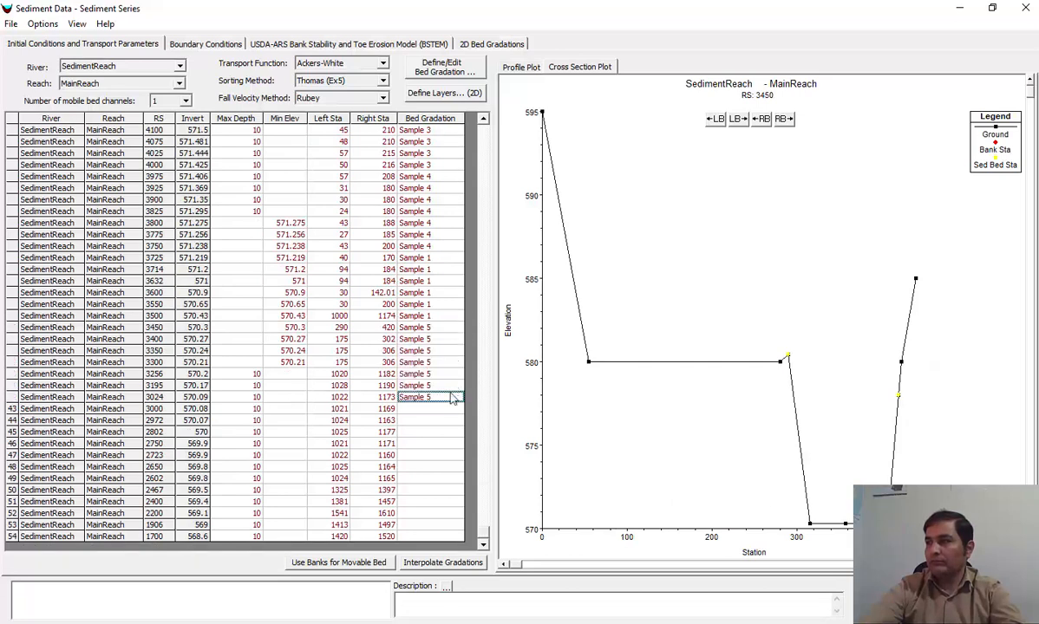
# Assign bed gradation Sample 6 to the cross sections from RS 3000 through RS 1700.
pyautogui.click(448, 409)
pyautogui.click(456, 409)
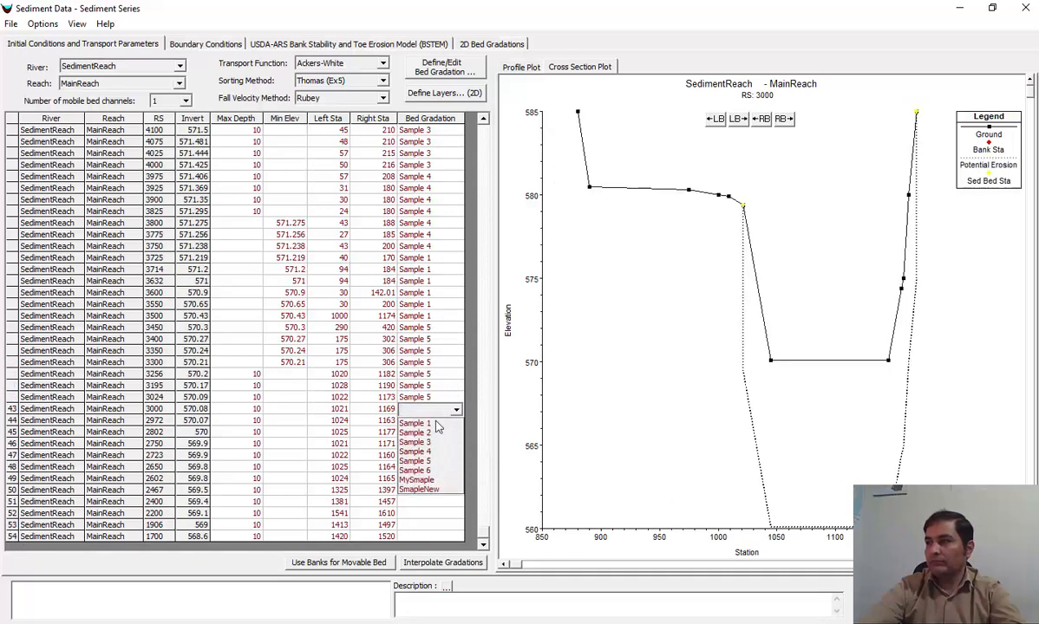
pyautogui.click(432, 470)
pyautogui.moveTo(433, 408); pyautogui.dragTo(442, 547)
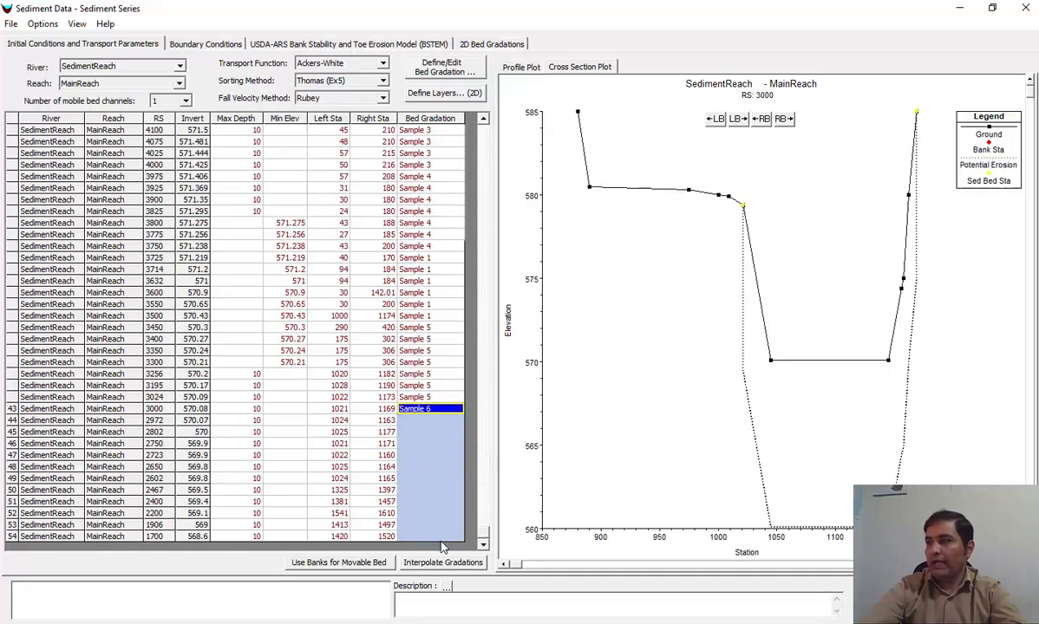
pyautogui.hotkey('ctrl', 'd')
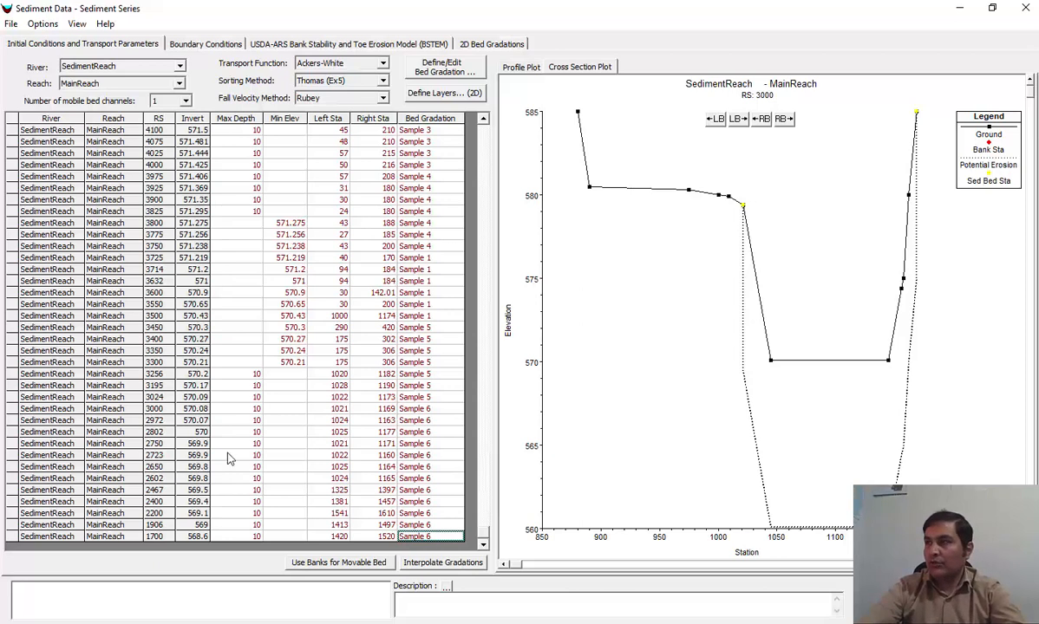
# Save the sediment data, glance at the boundary conditions and return to the initial conditions and transport parameters.
pyautogui.click(11, 25)
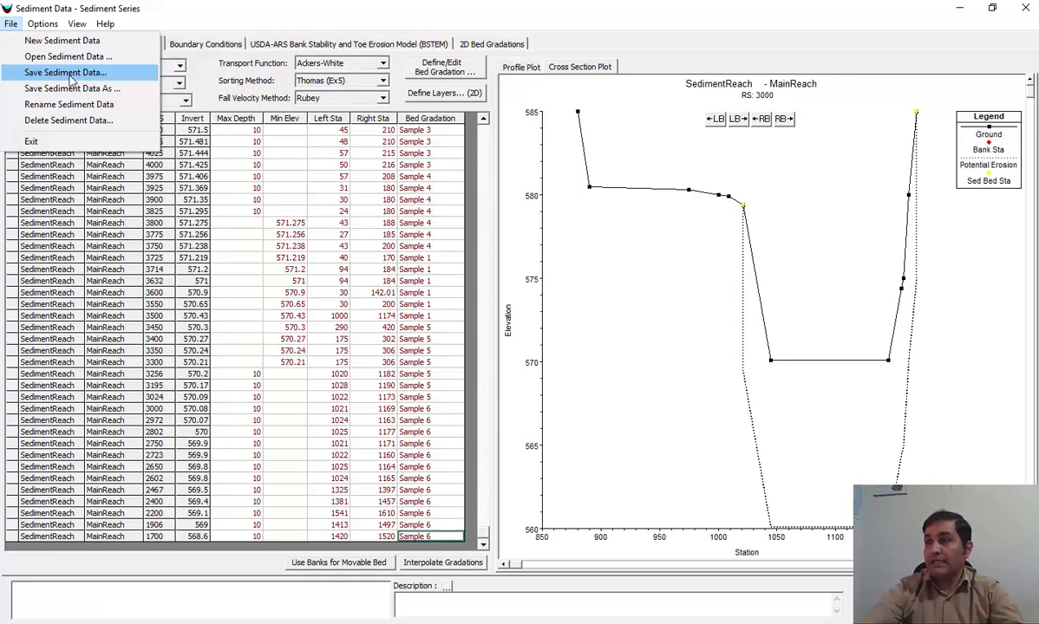
pyautogui.click(72, 76)
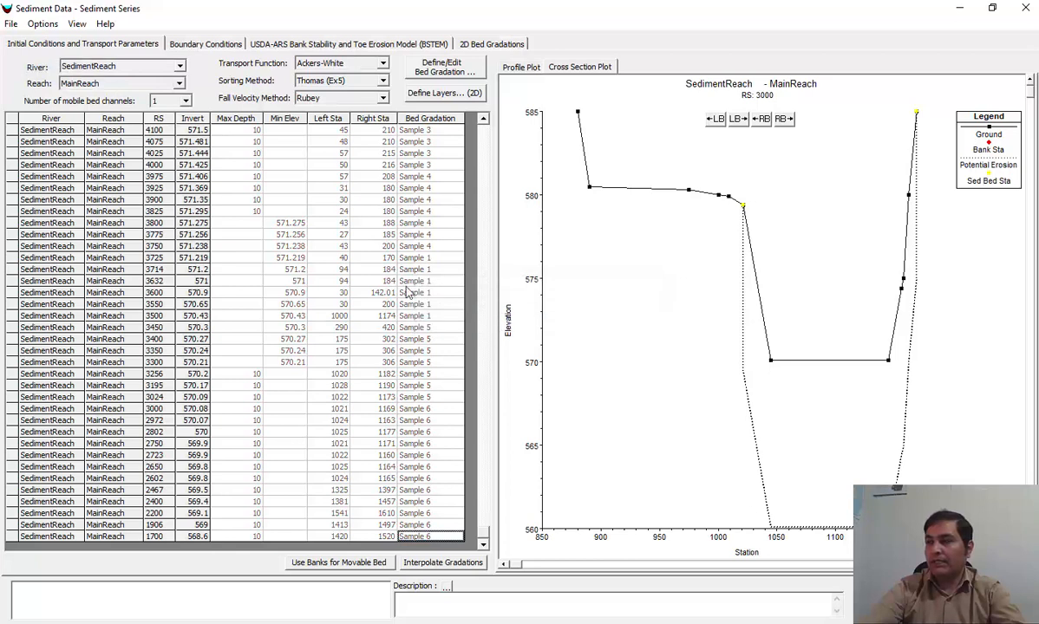
pyautogui.click(209, 44)
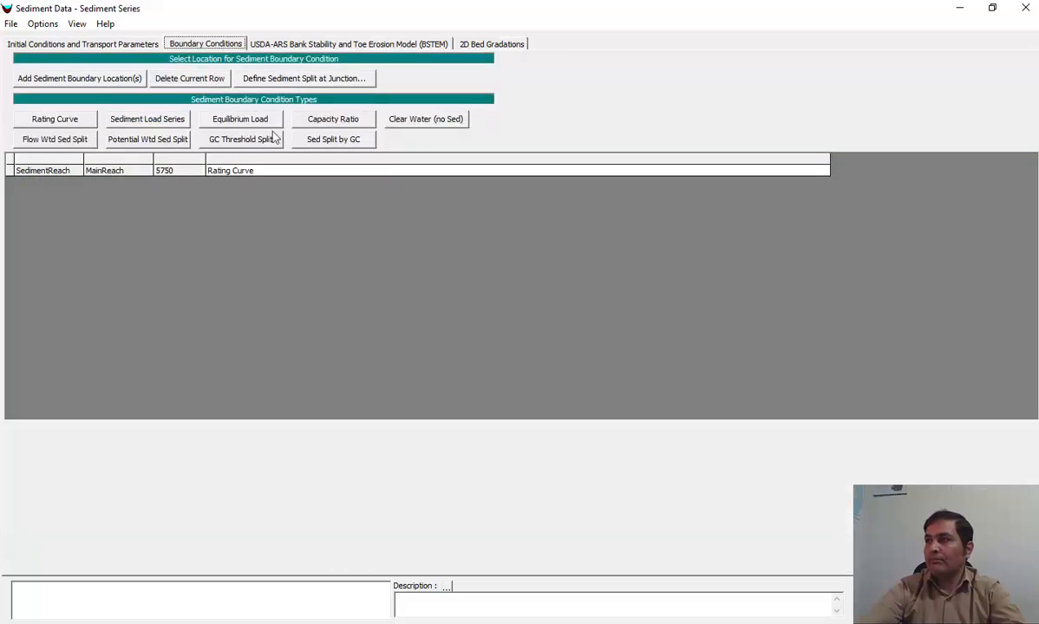
pyautogui.click(121, 45)
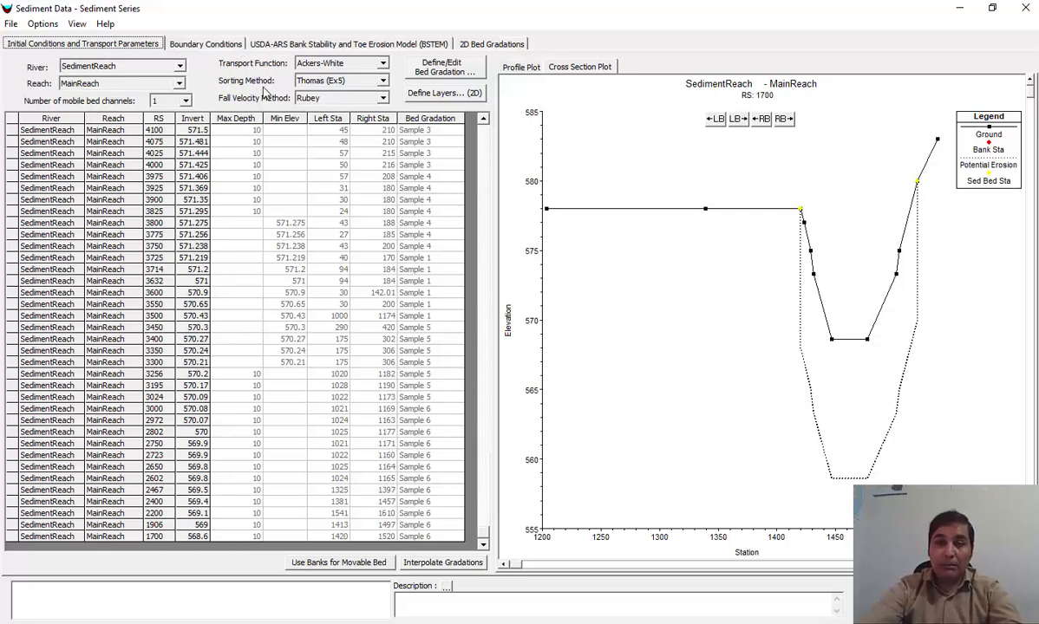
# Set the transport function to Meyer Peter Muller, the sorting method to Thomas (Ex5) and the fall velocity method to Report 12.
pyautogui.click(333, 66)
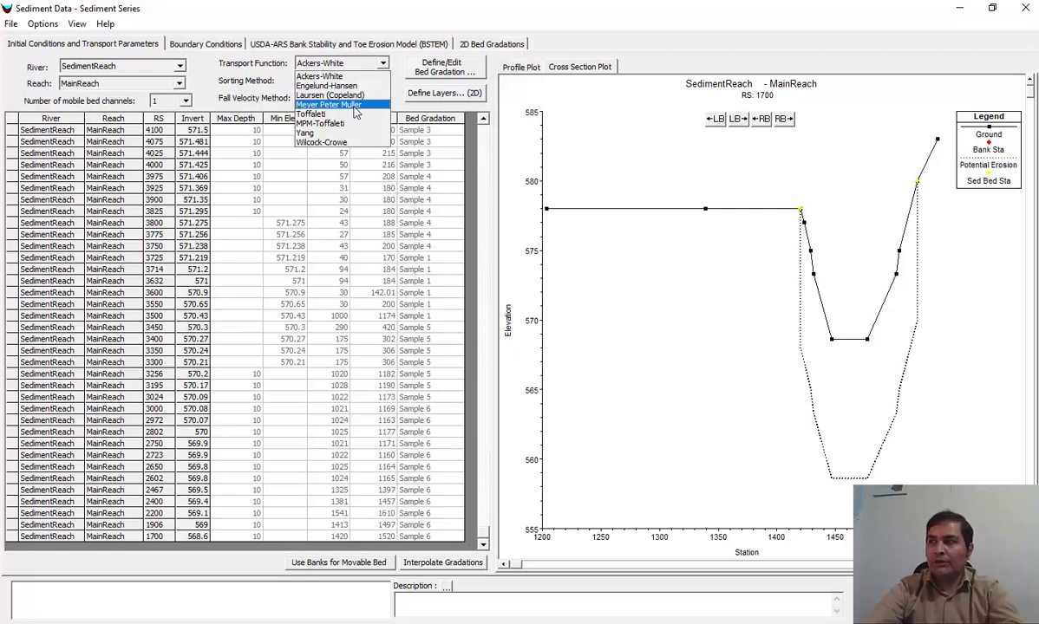
pyautogui.click(355, 105)
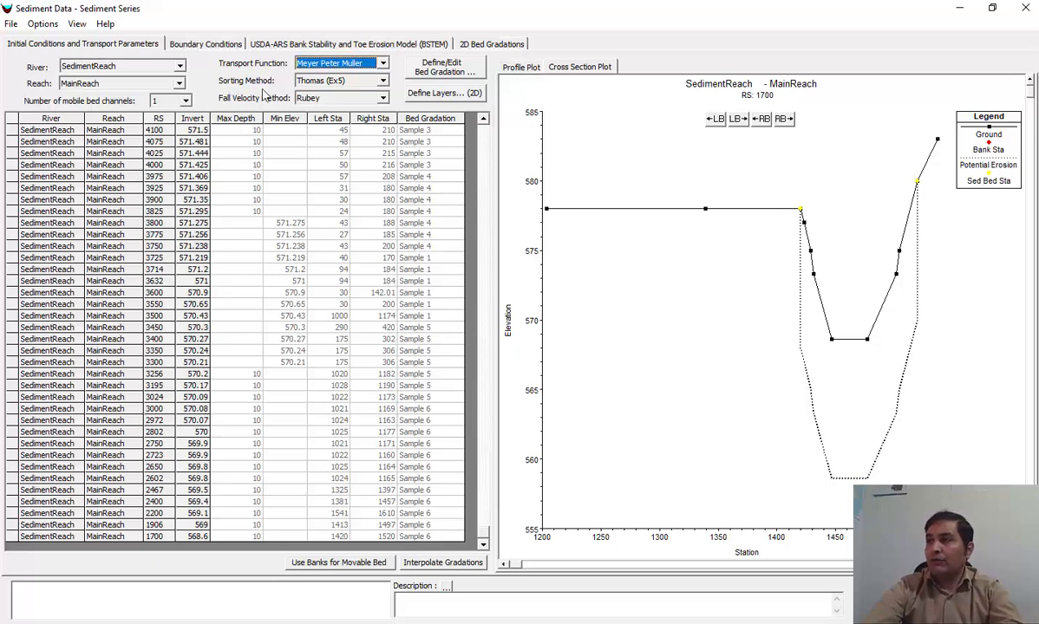
pyautogui.click(351, 82)
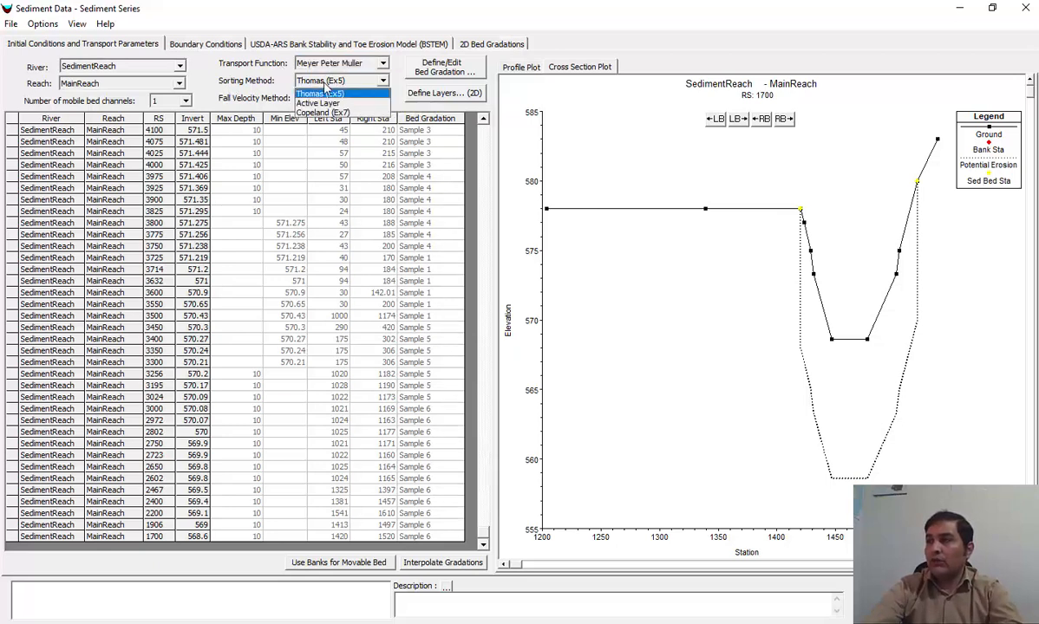
pyautogui.click(339, 94)
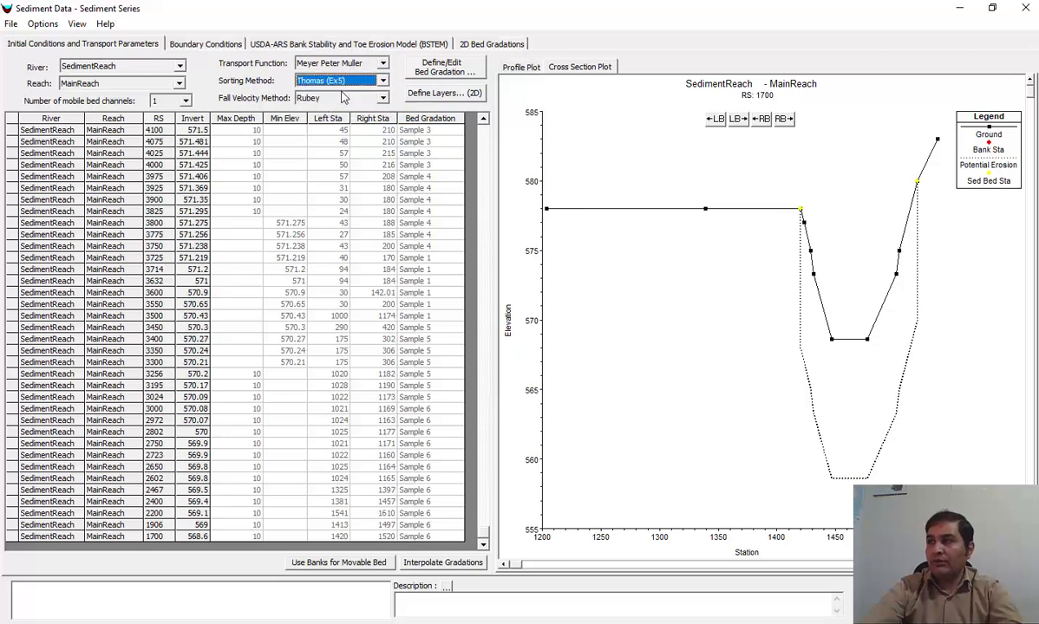
pyautogui.click(336, 99)
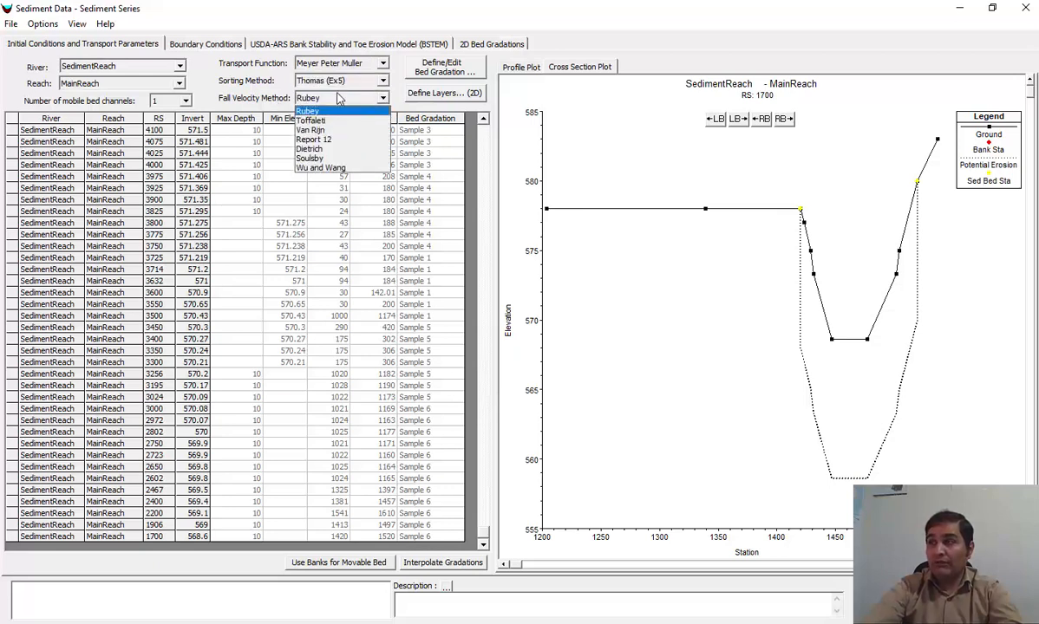
pyautogui.click(334, 140)
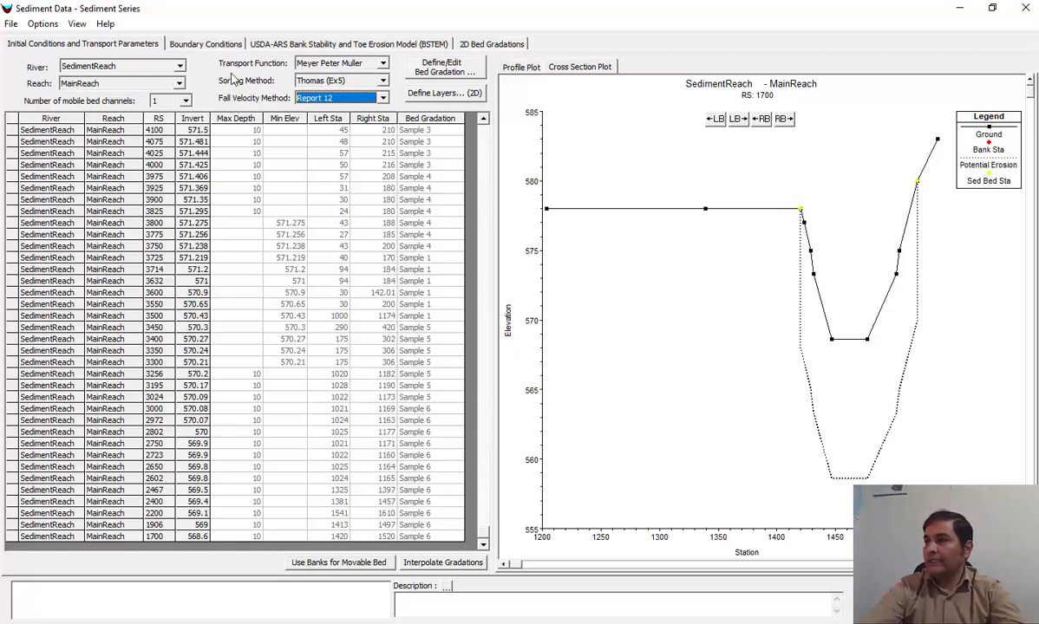
# Open the sediment rating curve defined as the boundary condition at MainReach RS 5750.
pyautogui.click(209, 45)
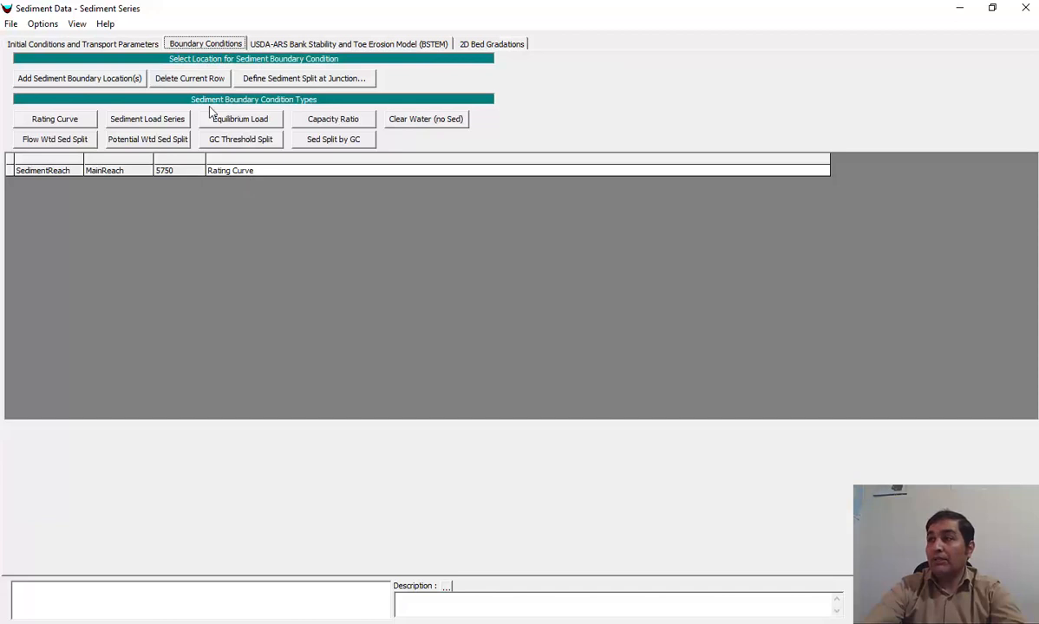
pyautogui.click(237, 171)
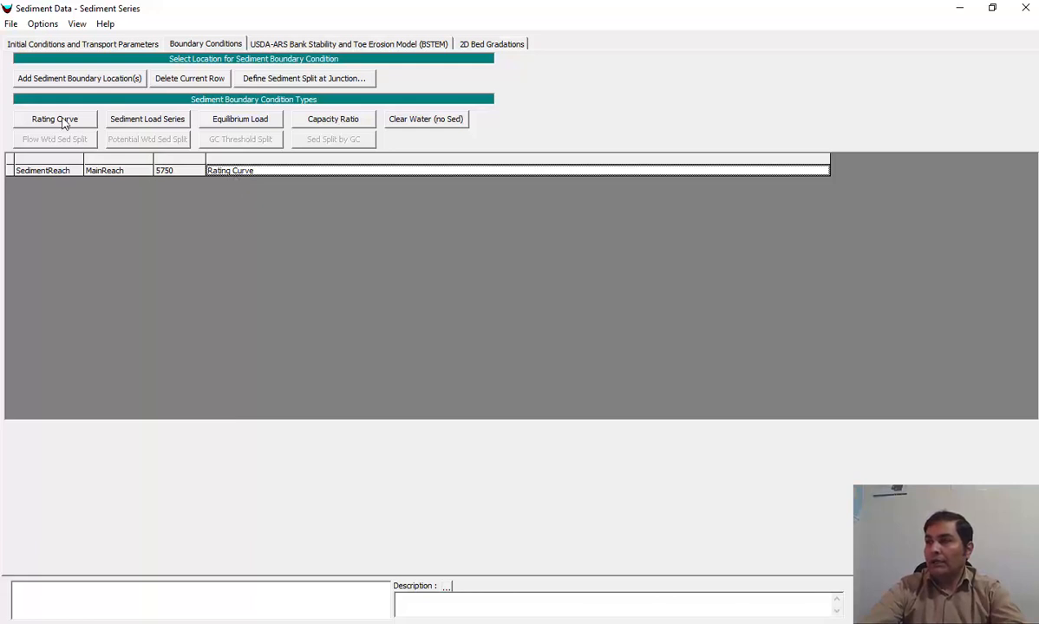
pyautogui.doubleClick(229, 170)
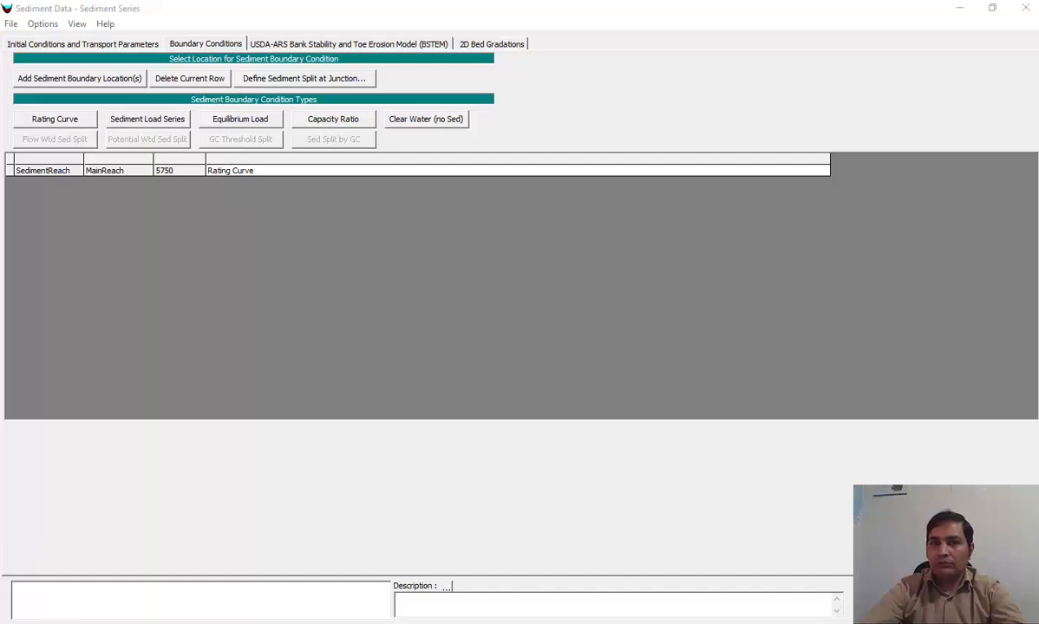
pyautogui.moveTo(685, 324); pyautogui.dragTo(766, 416)
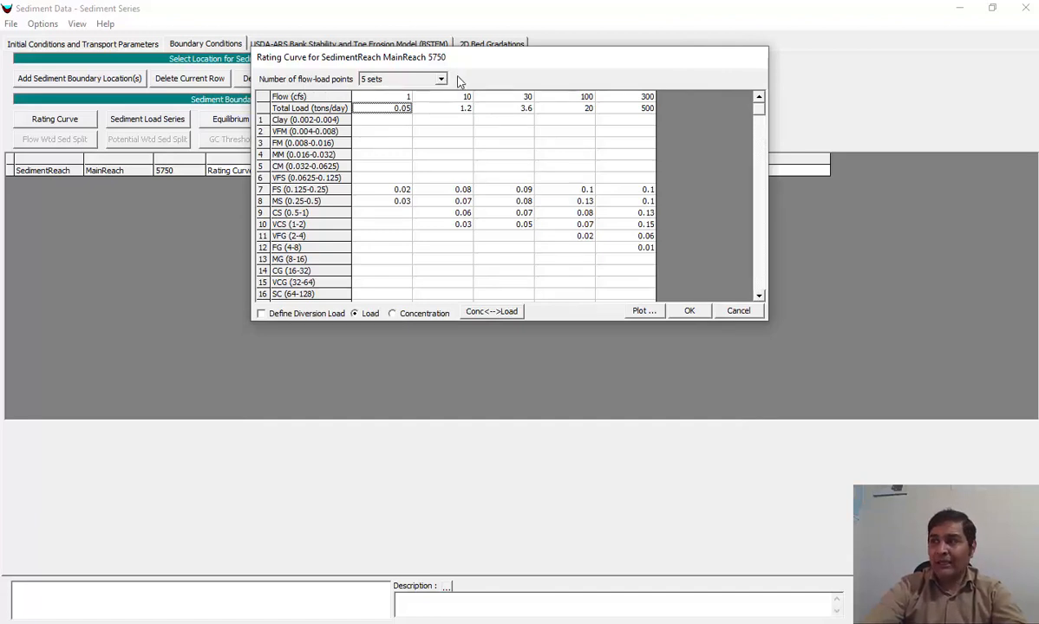
# Browse the available numbers of flow-load points for the rating curve and choose 4 sets.
pyautogui.click(423, 79)
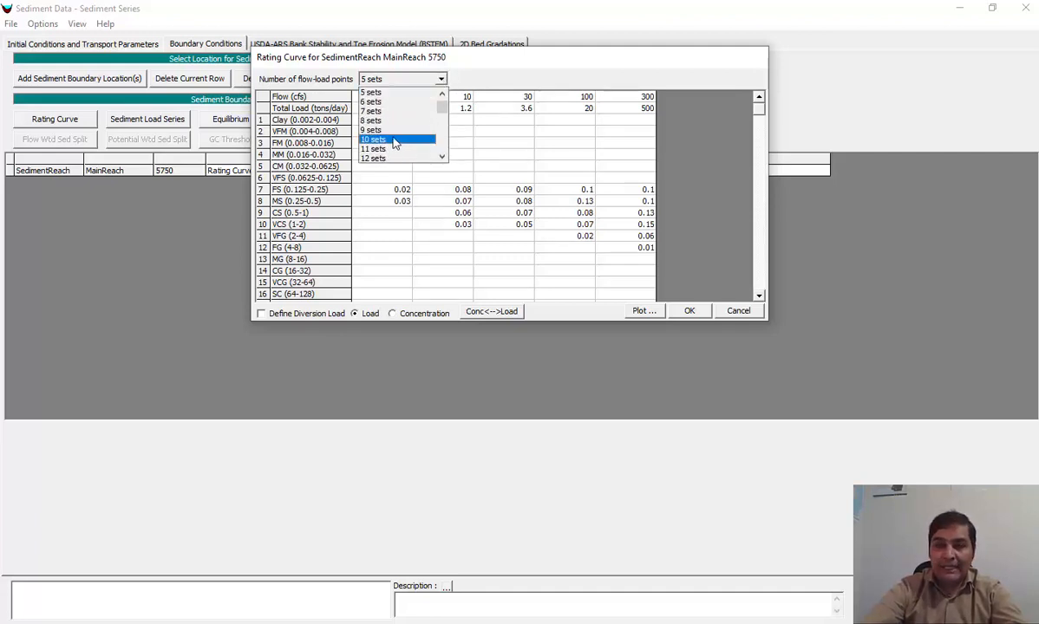
pyautogui.moveTo(441, 106); pyautogui.dragTo(444, 173)
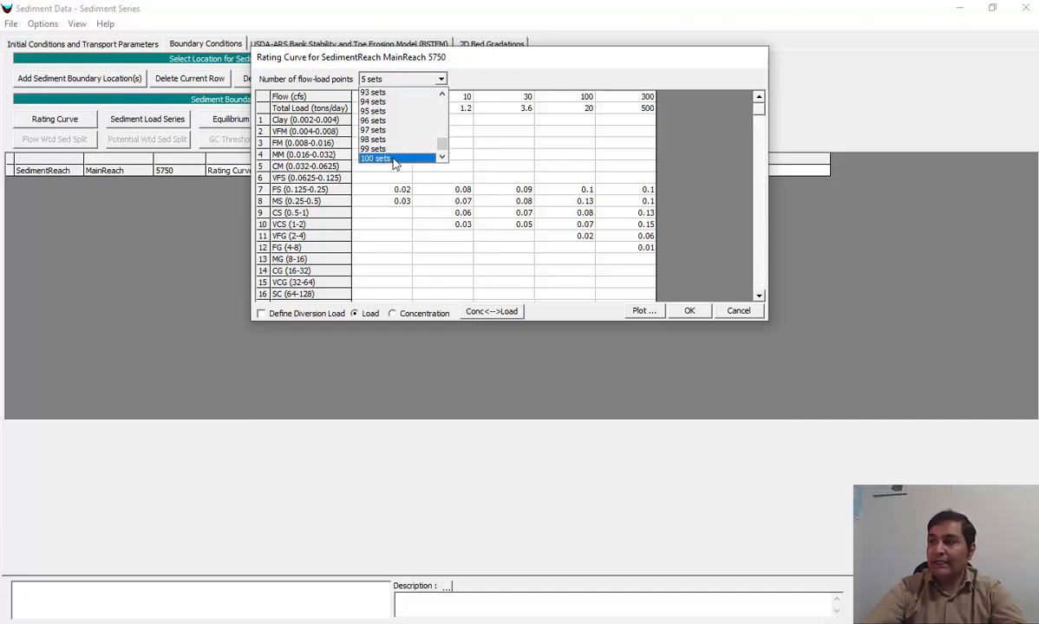
pyautogui.moveTo(443, 148); pyautogui.dragTo(443, 126)
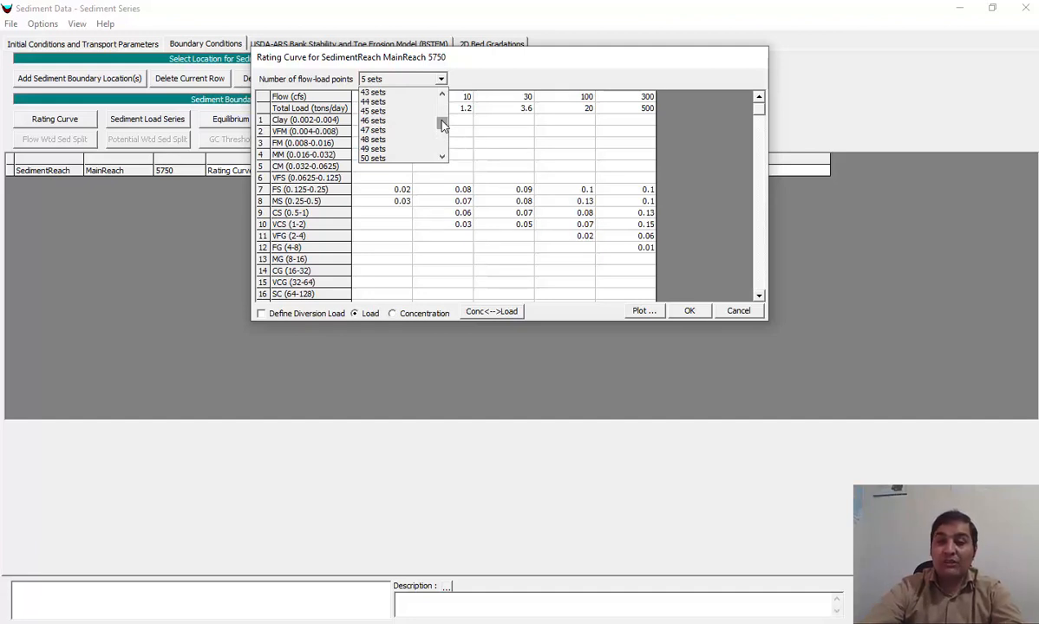
pyautogui.moveTo(443, 122); pyautogui.dragTo(443, 129)
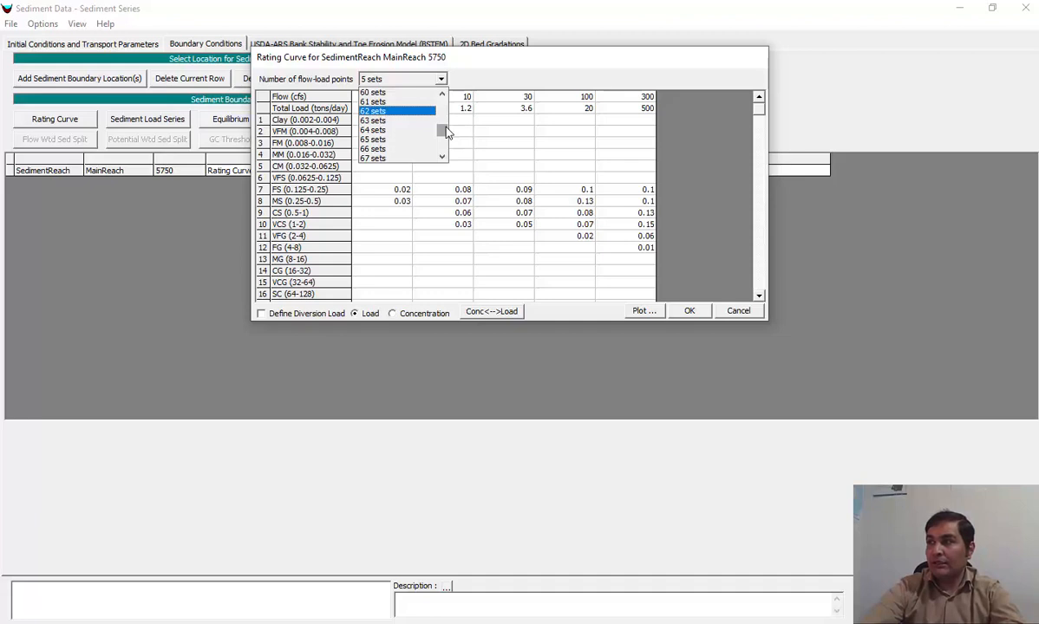
pyautogui.moveTo(447, 132); pyautogui.dragTo(444, 103)
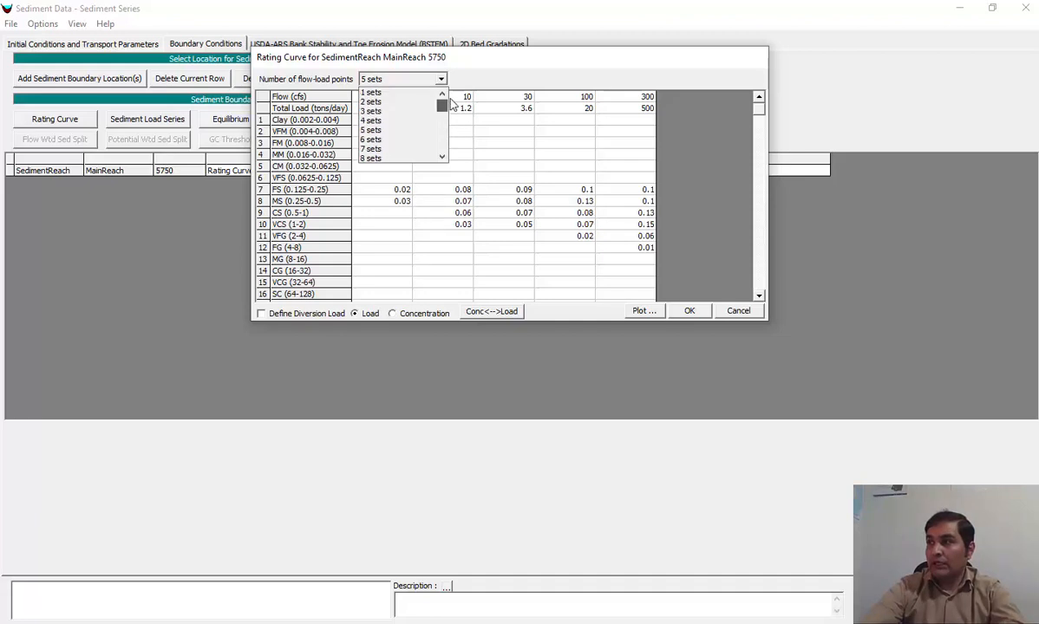
pyautogui.click(381, 121)
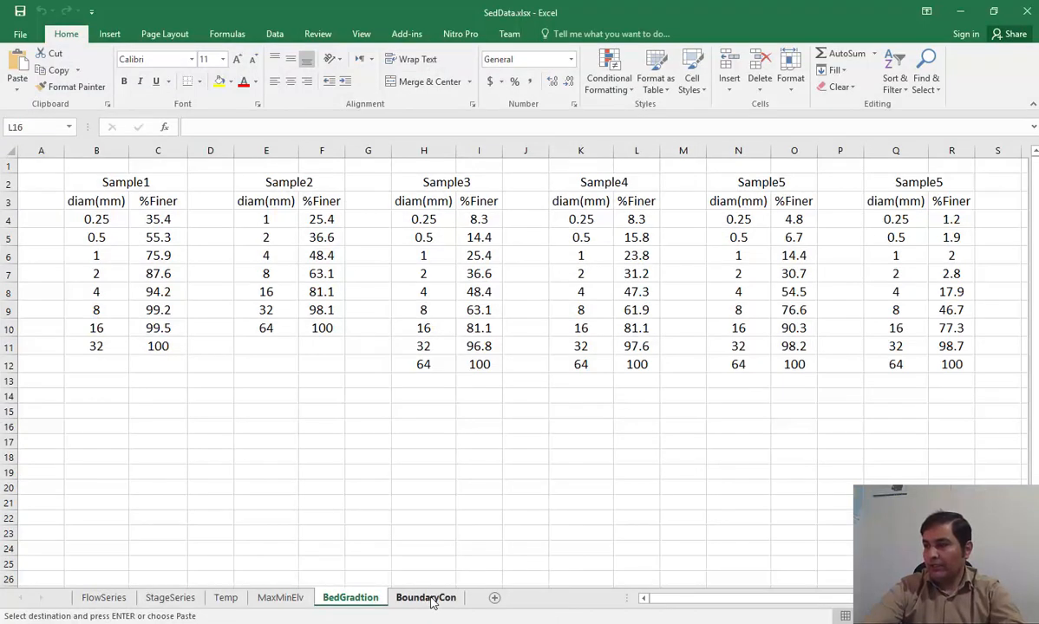
# In Excel, copy the flow and total load values in D3:H4 of the BoundaryCon sheet in SedData.xlsx.
pyautogui.click(432, 599)
pyautogui.moveTo(258, 202); pyautogui.dragTo(433, 227)
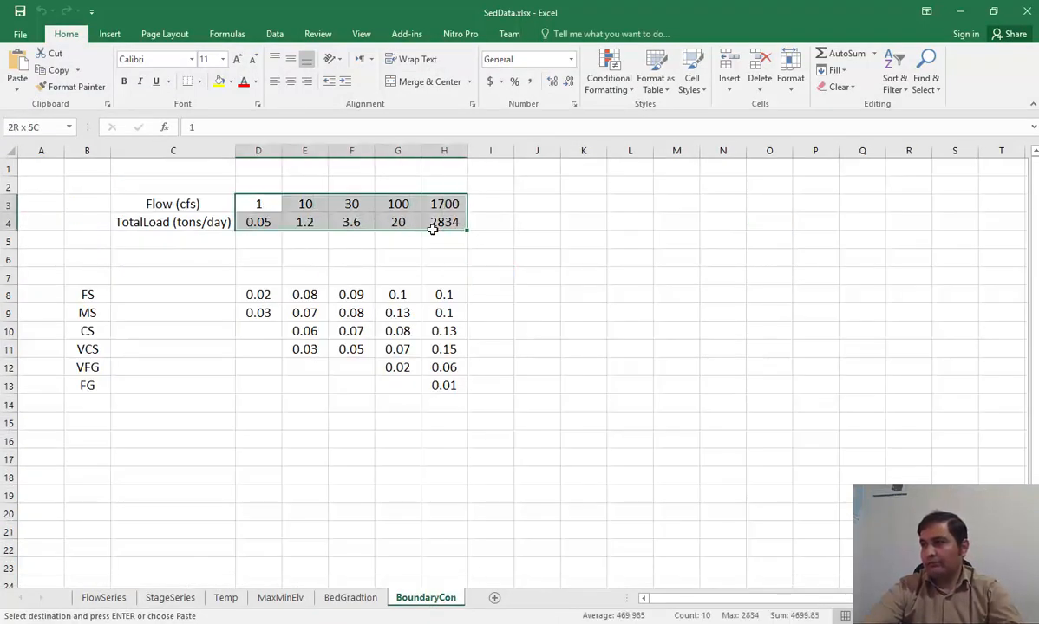
pyautogui.hotkey('ctrl', 'c')
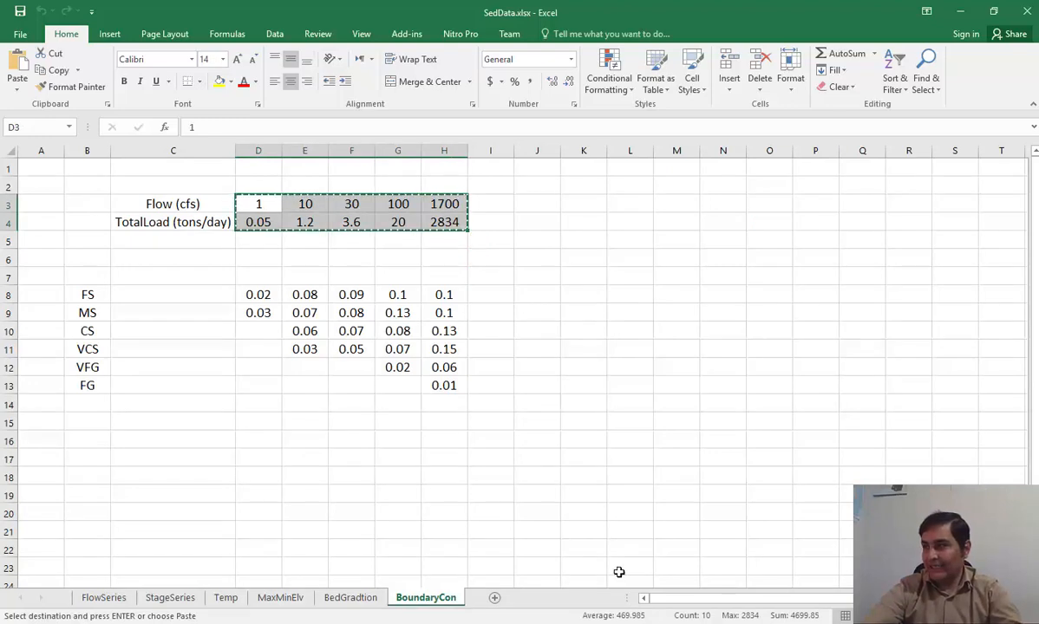
pyautogui.rightClick(398, 220)
pyautogui.click(430, 245)
# Back in HEC-RAS, set the rating curve to 5 sets and paste the copied values into the Flow and Total Load rows.
pyautogui.hotkey('alt', 'Tab')
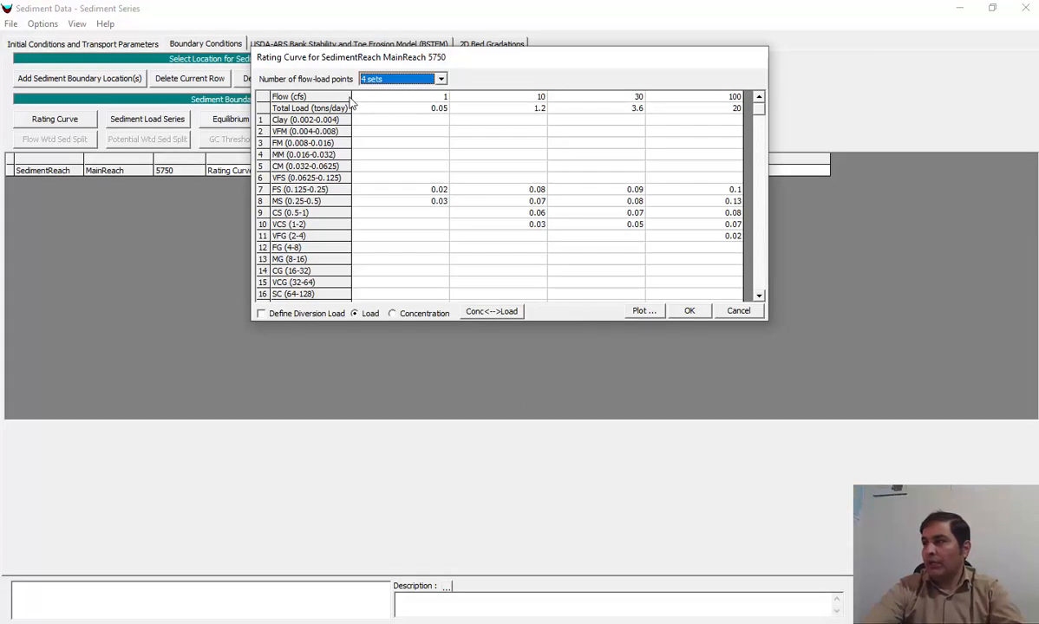
pyautogui.moveTo(351, 97); pyautogui.dragTo(351, 109)
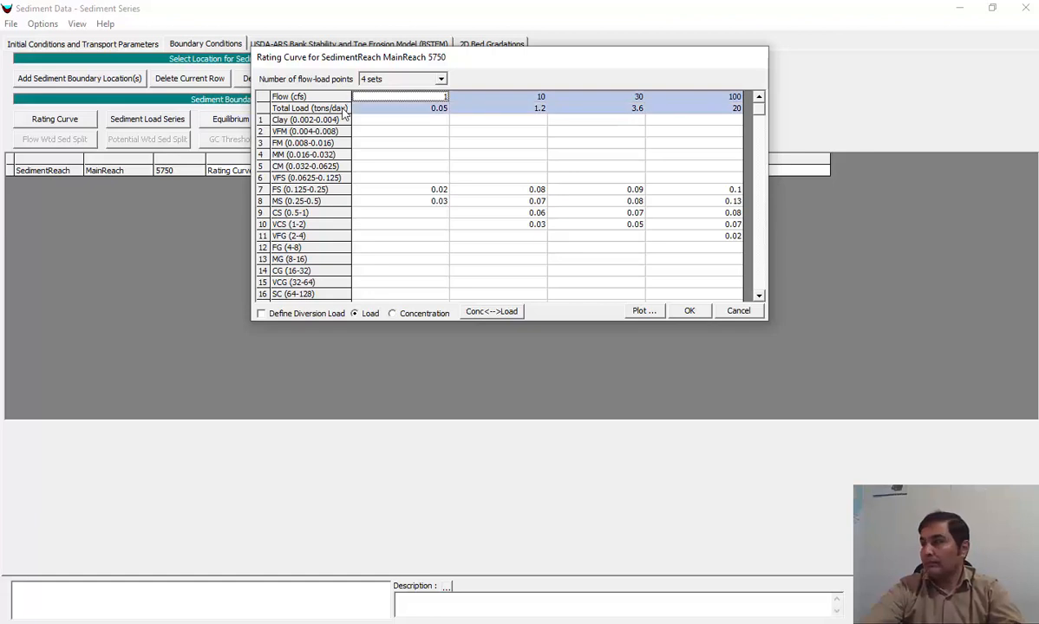
pyautogui.click(390, 78)
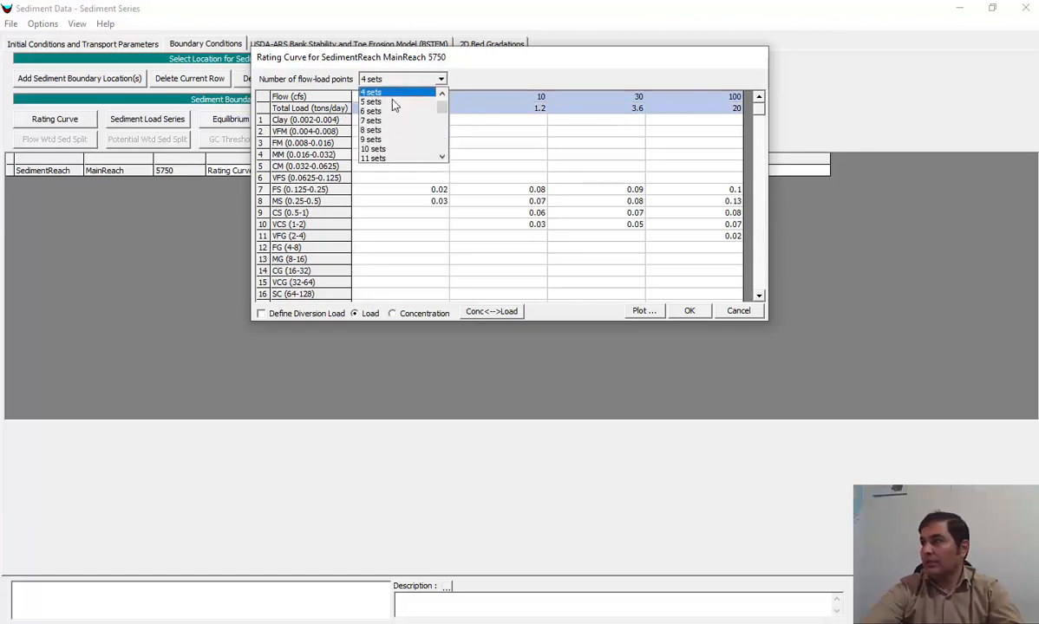
pyautogui.click(389, 102)
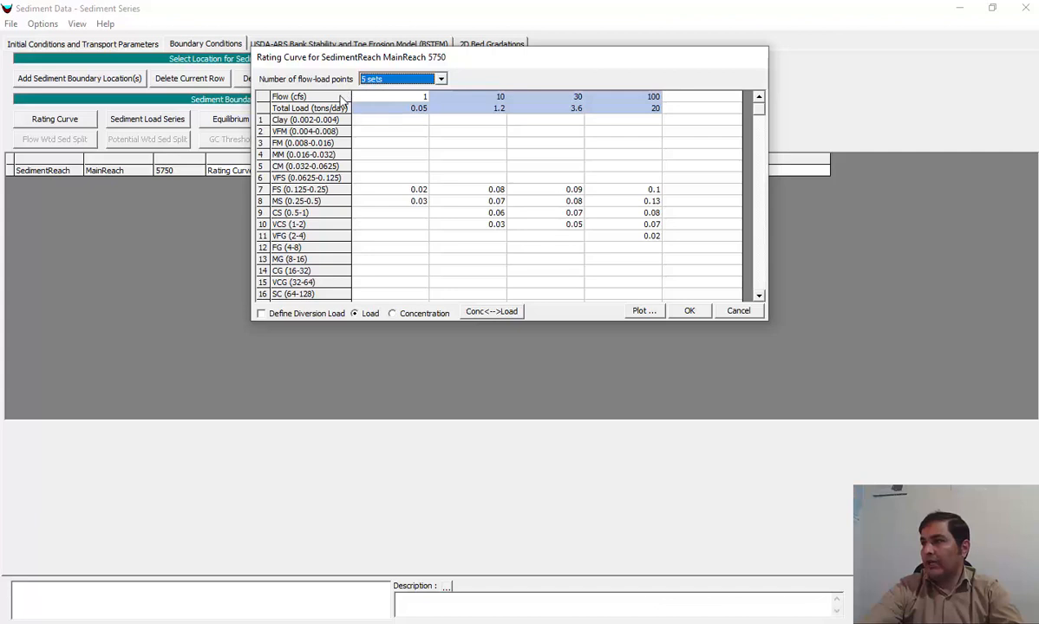
pyautogui.hotkey('ctrl', 'v')
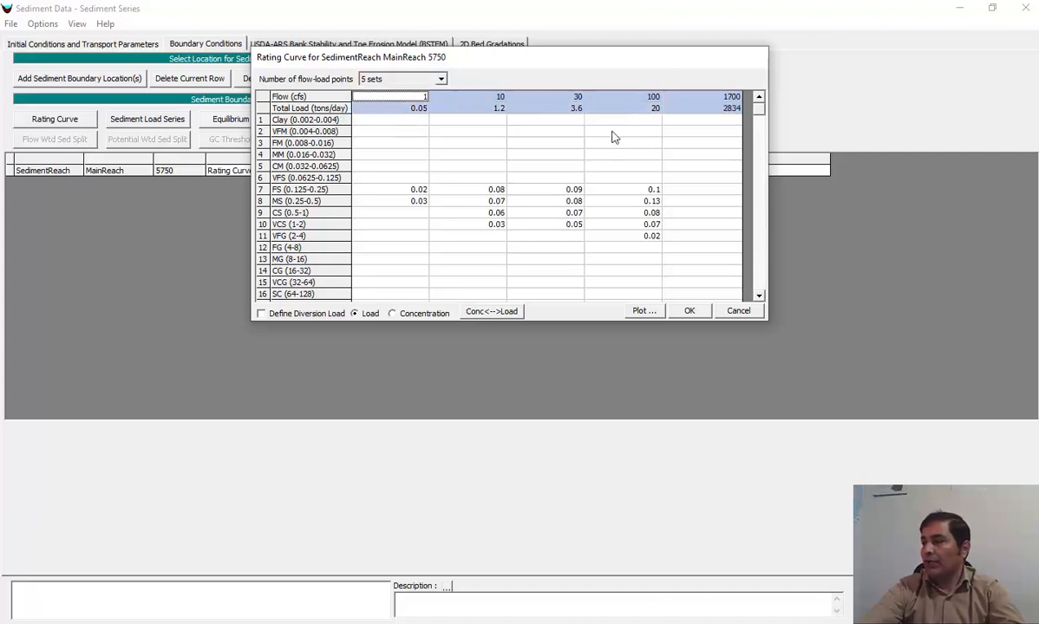
pyautogui.click(684, 135)
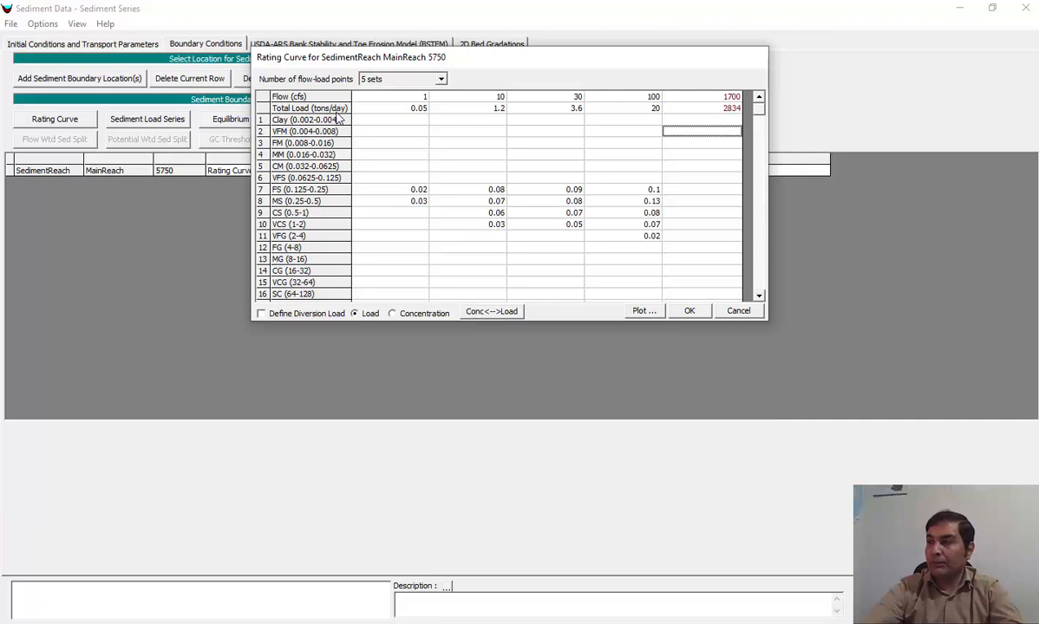
# Clear the existing grain-size fractions in the rating curve's FS through FG rows.
pyautogui.click(411, 191)
pyautogui.moveTo(411, 196); pyautogui.dragTo(689, 247)
pyautogui.click(395, 202)
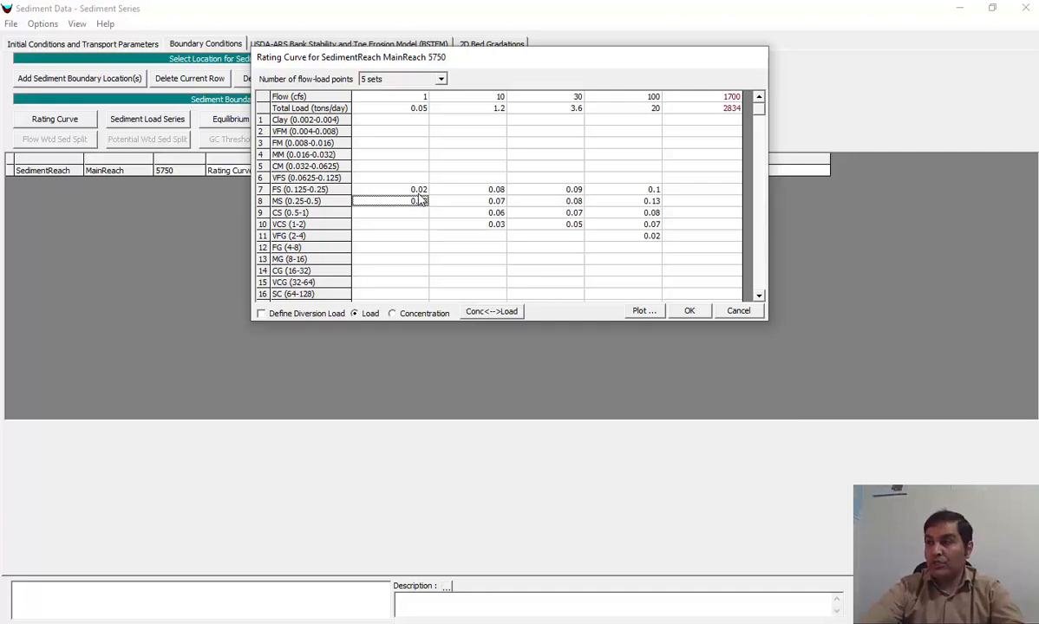
pyautogui.moveTo(414, 191); pyautogui.dragTo(636, 241)
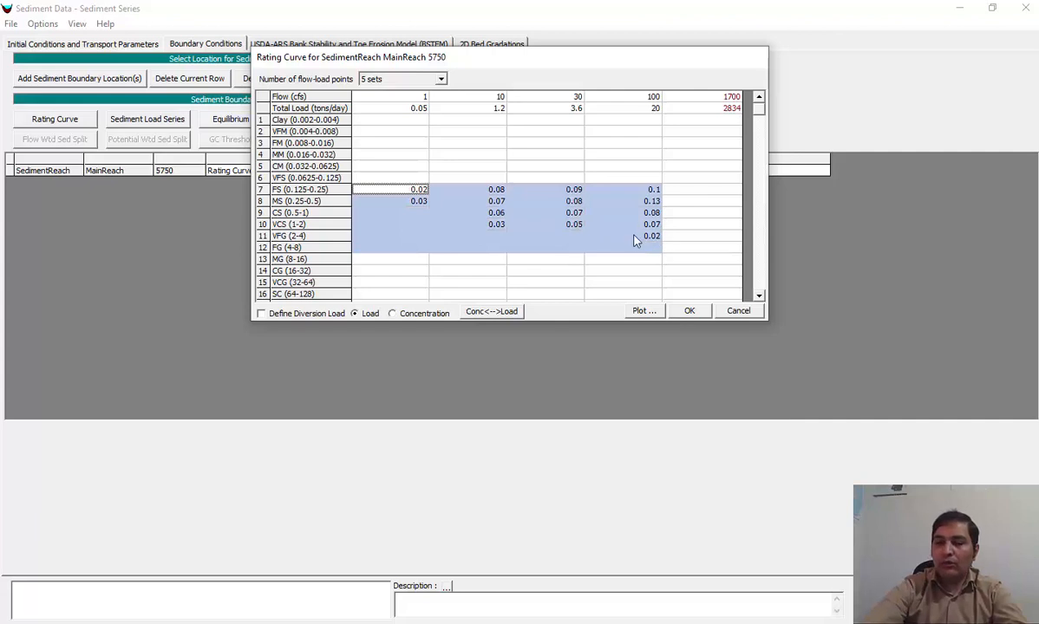
pyautogui.press('Delete')
pyautogui.click(592, 210)
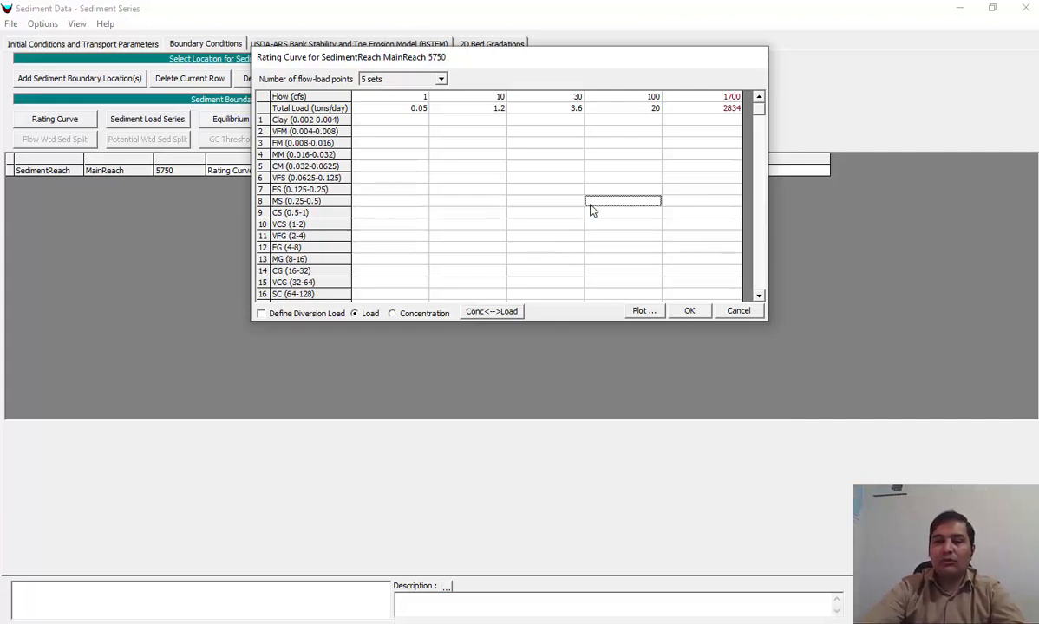
pyautogui.click(525, 180)
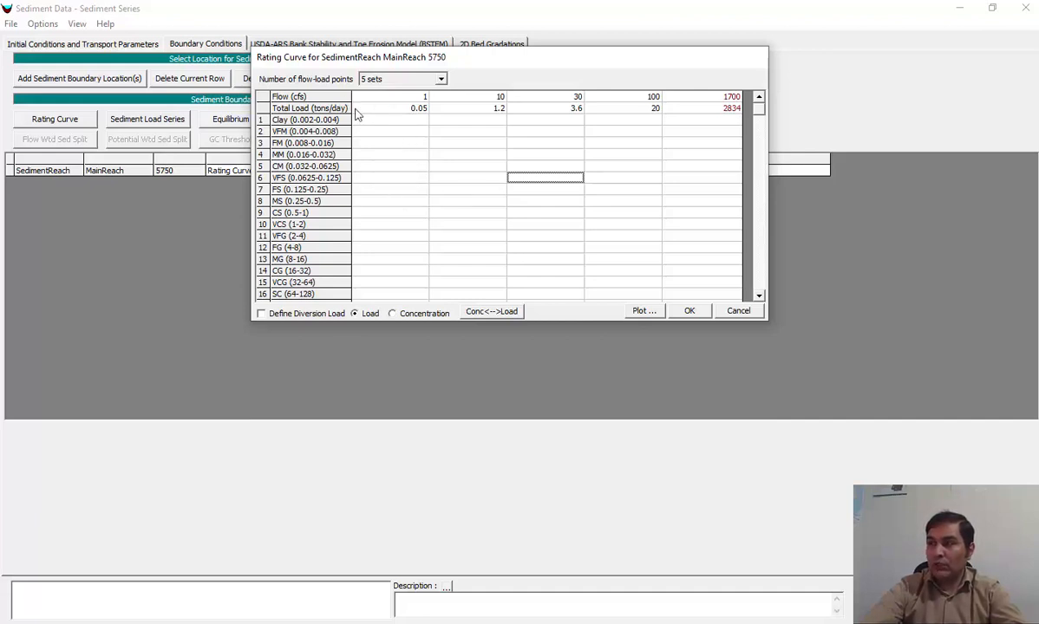
pyautogui.click(404, 212)
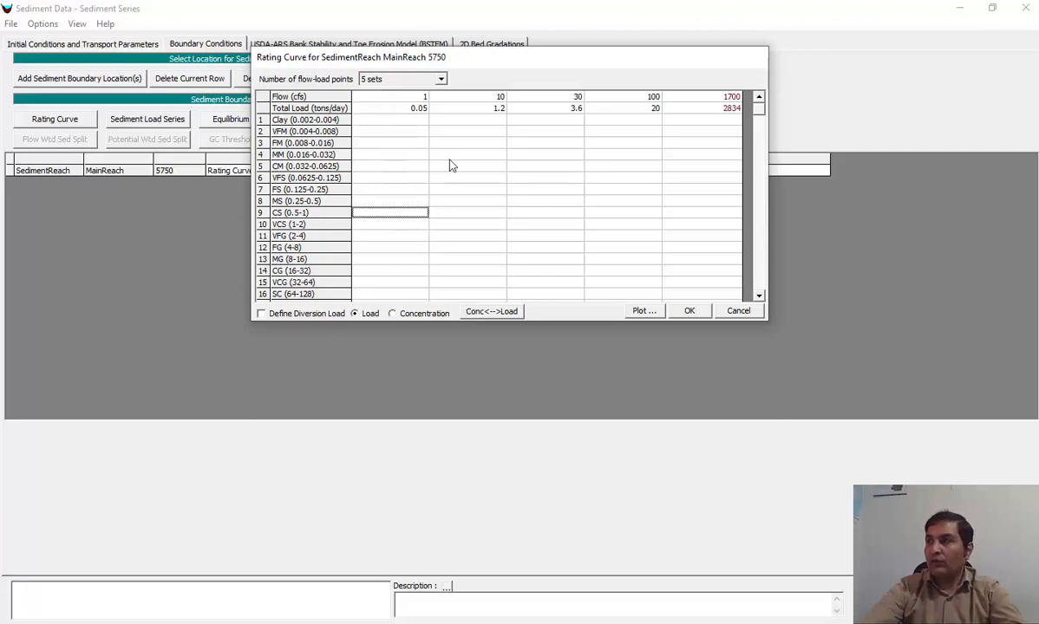
pyautogui.click(408, 109)
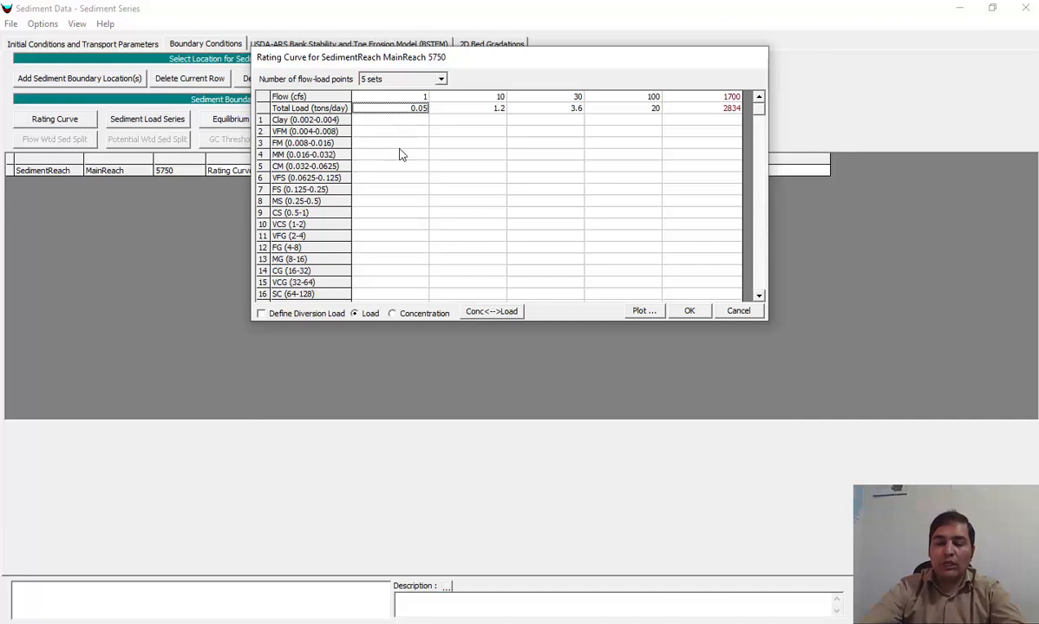
pyautogui.click(386, 177)
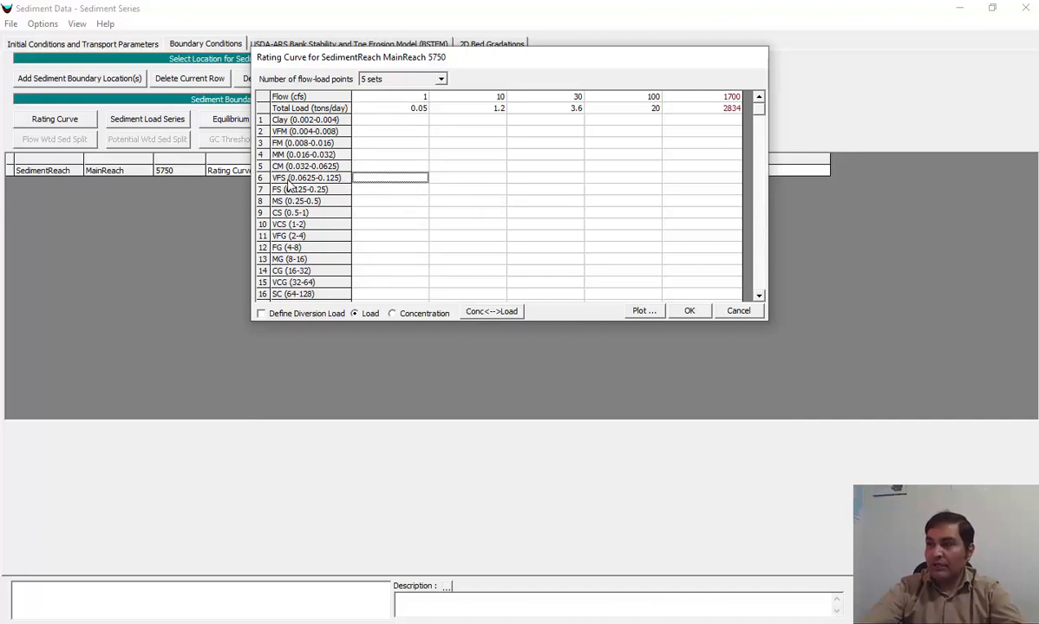
pyautogui.moveTo(468, 182); pyautogui.dragTo(480, 211)
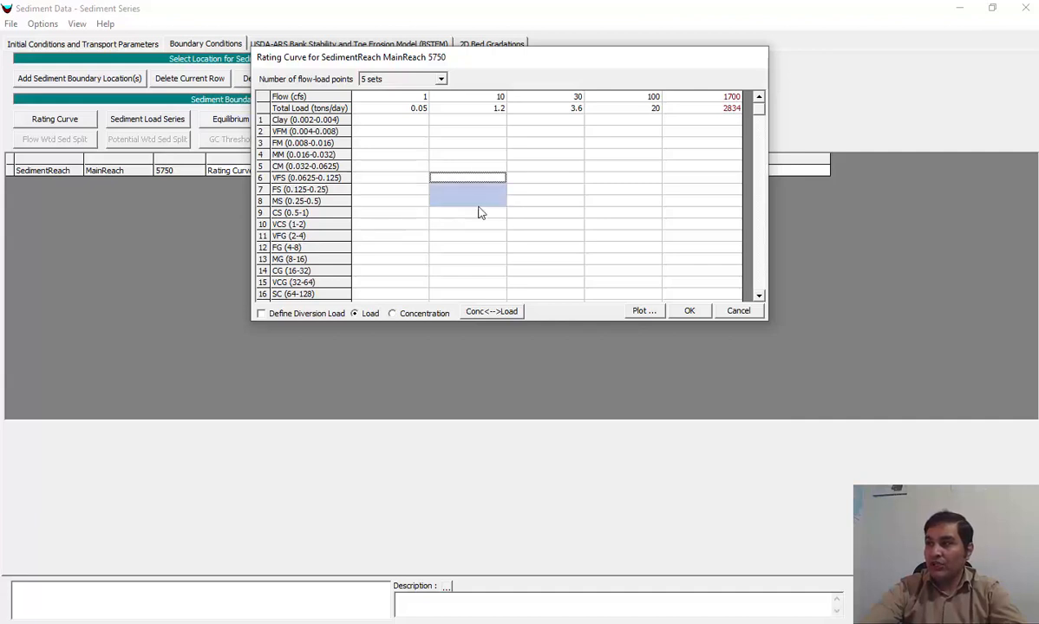
pyautogui.click(515, 215)
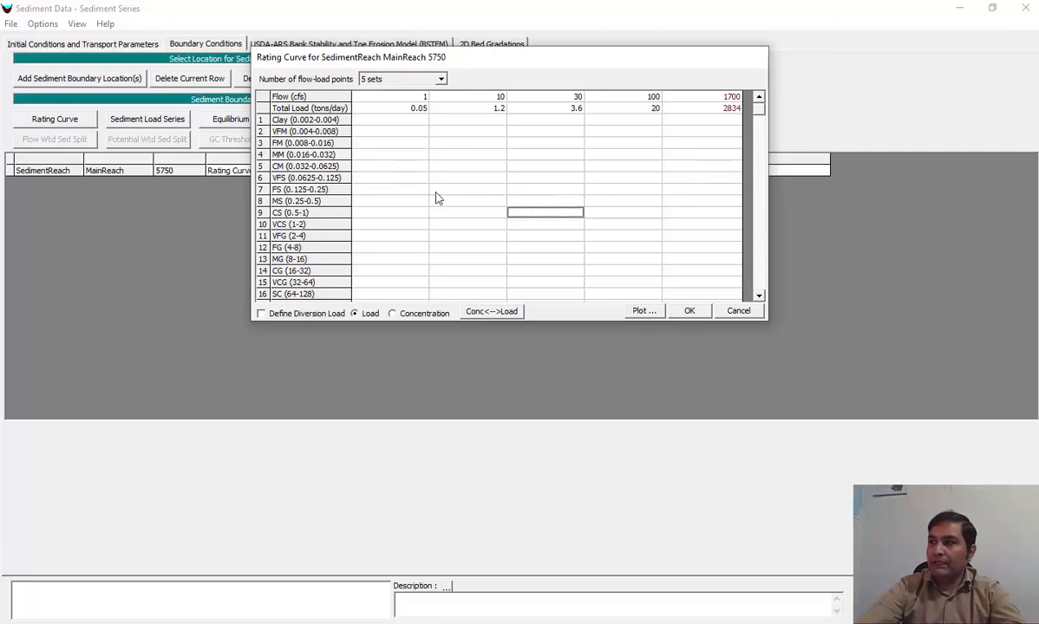
pyautogui.moveTo(392, 167); pyautogui.dragTo(707, 274)
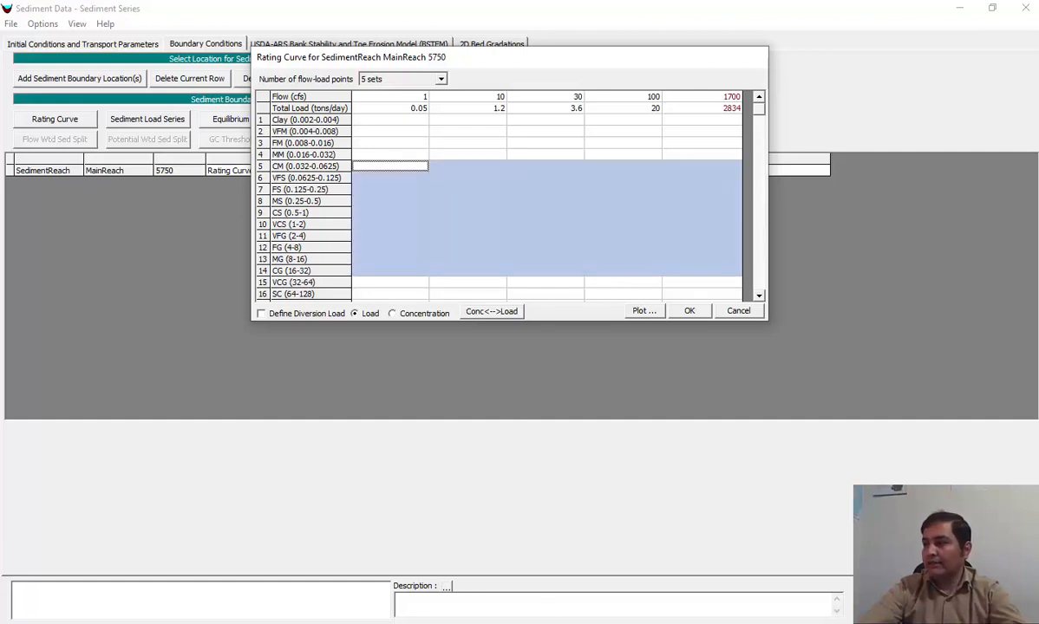
# Switch to Excel and copy the FS through FG grain-size fractions in D8:H13 of the BoundaryCon sheet.
pyautogui.click(513, 623)
pyautogui.moveTo(261, 295); pyautogui.dragTo(440, 385)
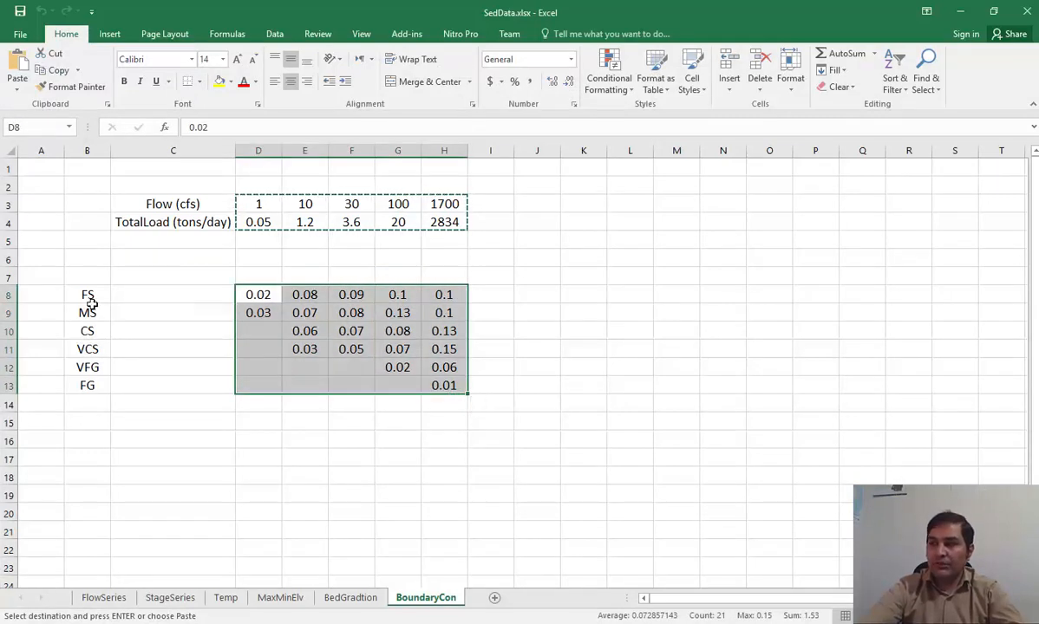
pyautogui.hotkey('ctrl', 'c')
# Return to HEC-RAS and paste the copied fractions into the rating curve, starting at the first FS (0.125-0.25) cell.
pyautogui.click(560, 623)
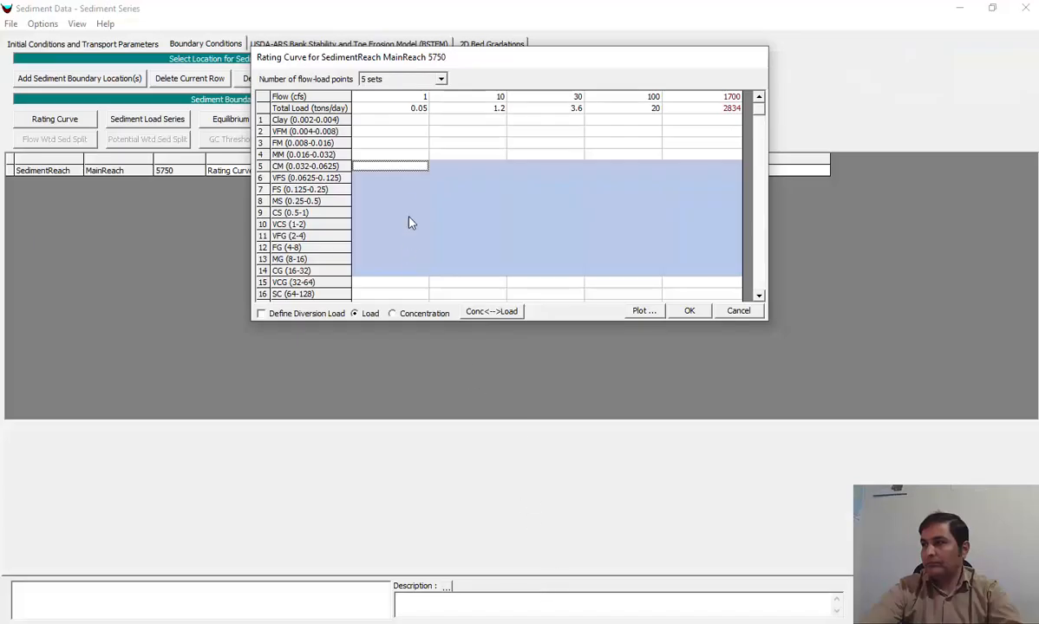
pyautogui.click(384, 180)
pyautogui.click(393, 191)
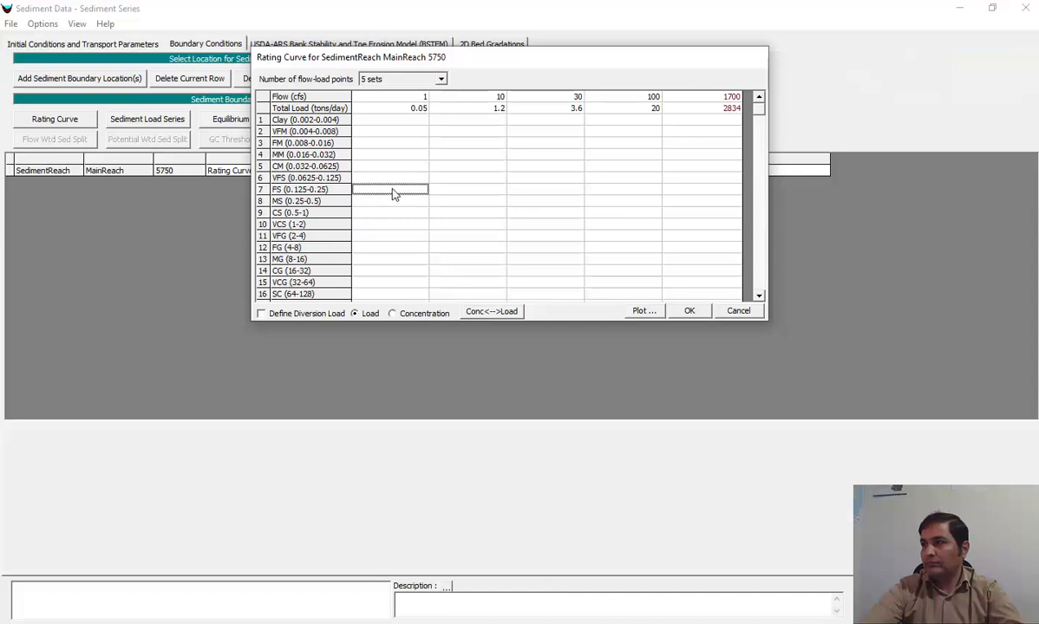
pyautogui.hotkey('ctrl', 'v')
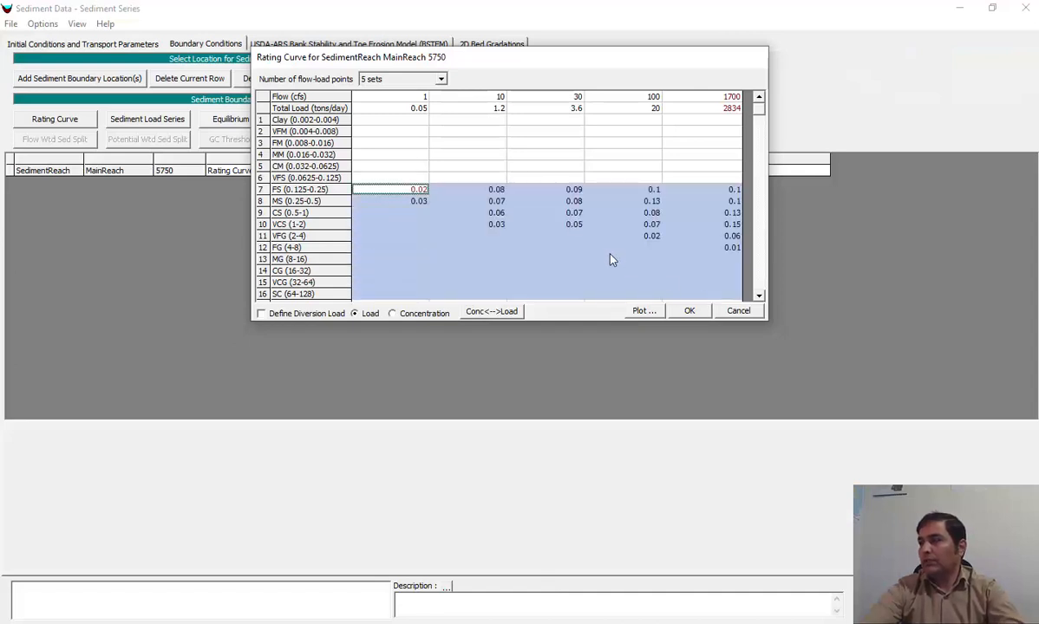
pyautogui.click(572, 238)
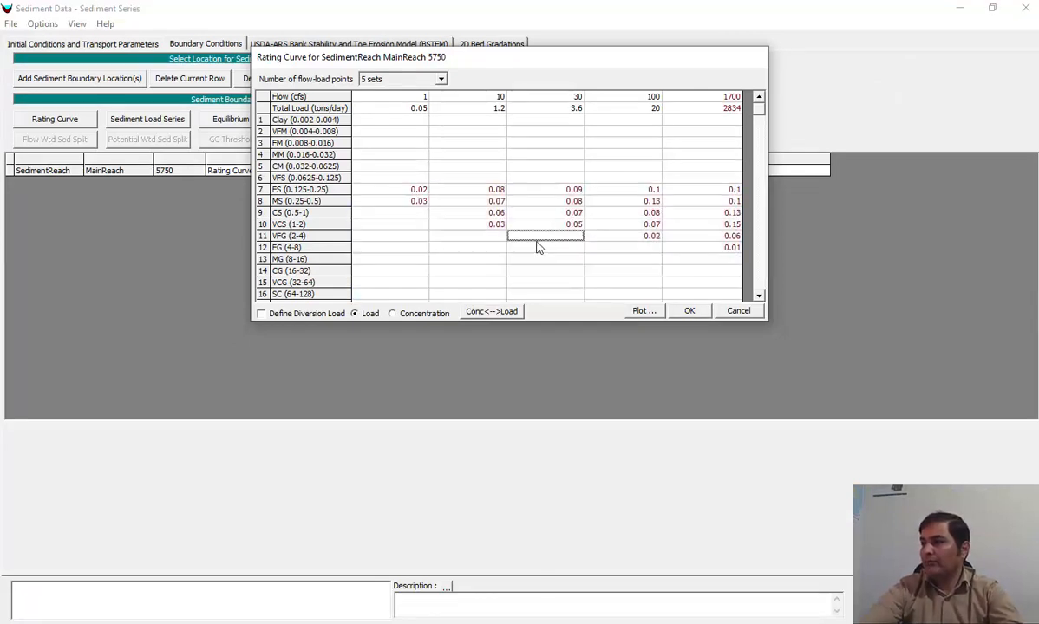
# Plot the rating curve to check it, close the plot and accept the rating curve data.
pyautogui.click(642, 310)
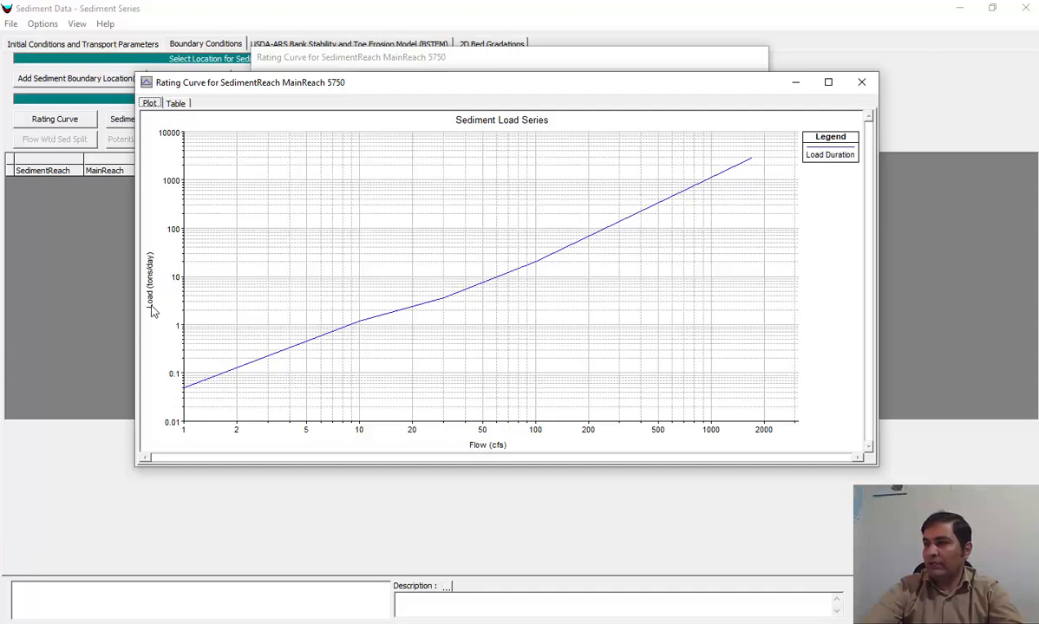
pyautogui.click(861, 81)
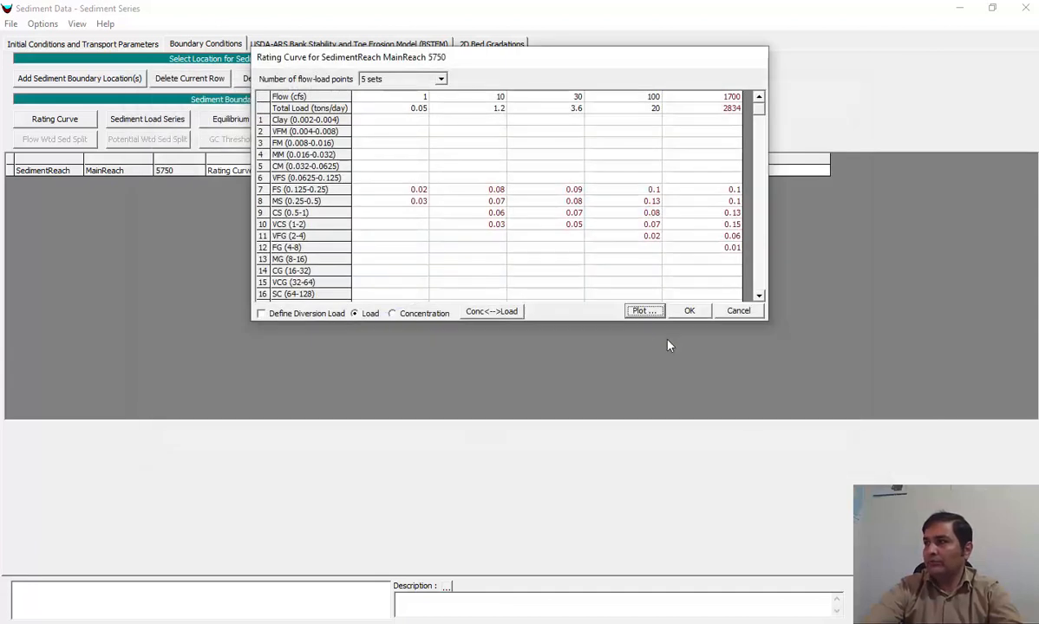
pyautogui.click(692, 312)
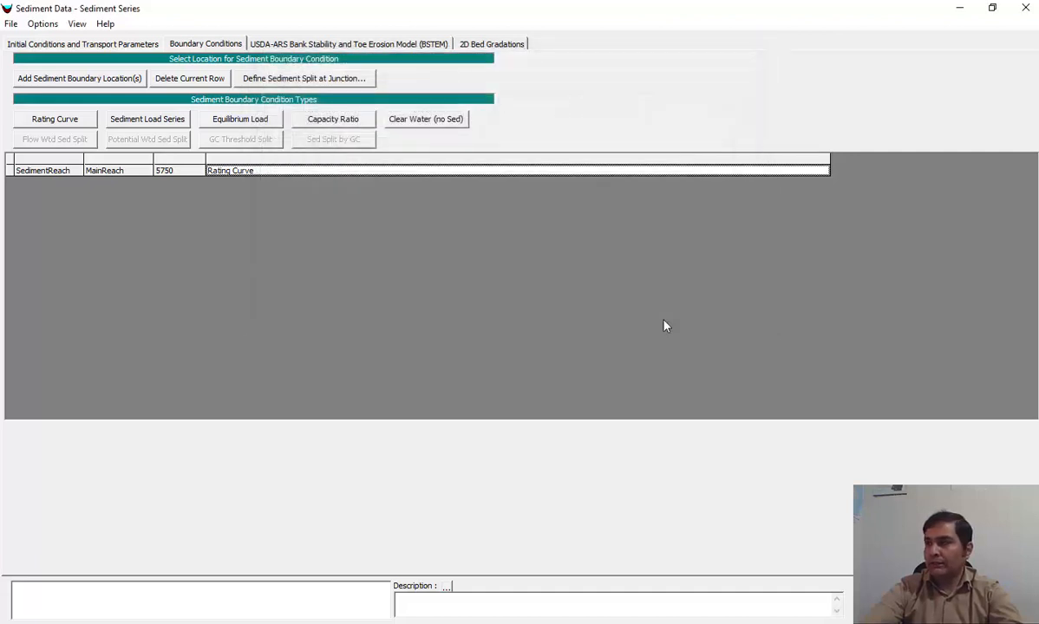
# Return to the initial conditions and transport parameters and save the sediment data.
pyautogui.click(143, 45)
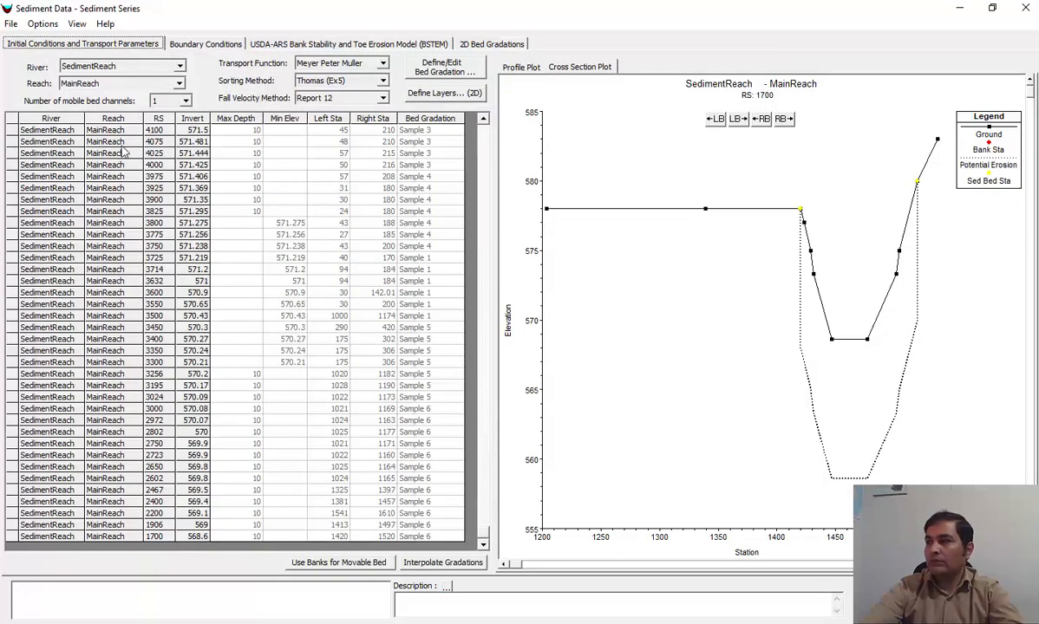
pyautogui.click(11, 24)
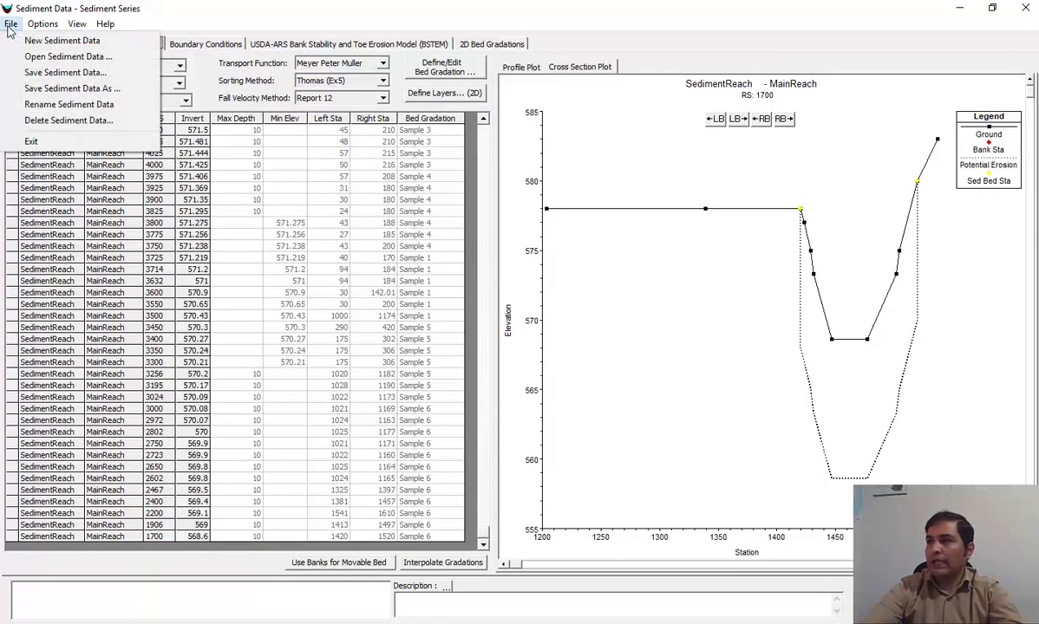
pyautogui.click(58, 73)
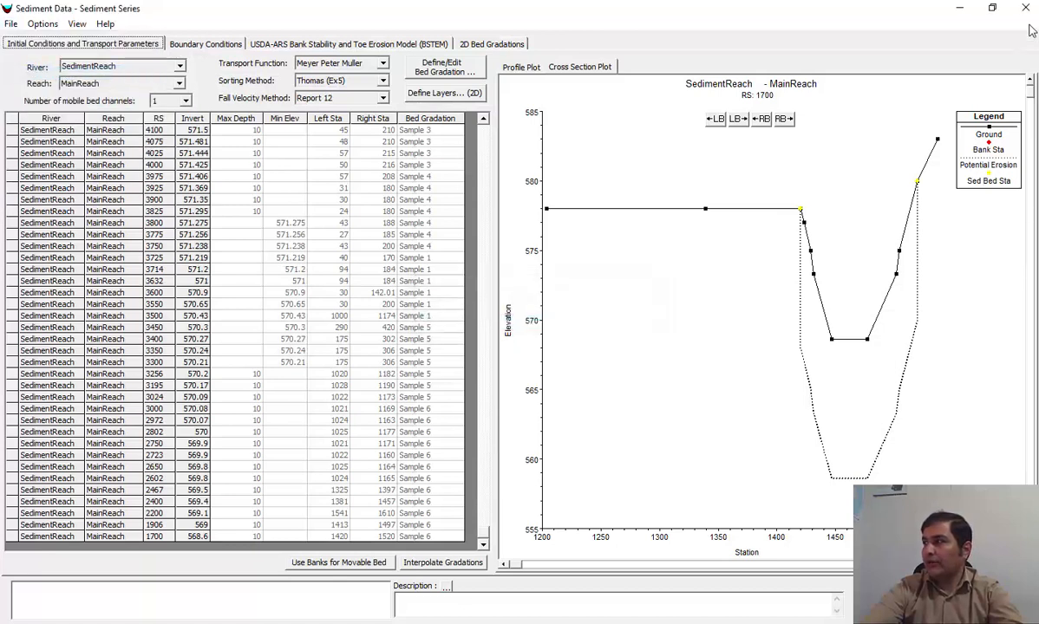
# Put the sediment data editor aside and open the quasi-unsteady Sediment Transport Analysis setup.
pyautogui.click(959, 8)
pyautogui.moveTo(511, 199); pyautogui.dragTo(461, 177)
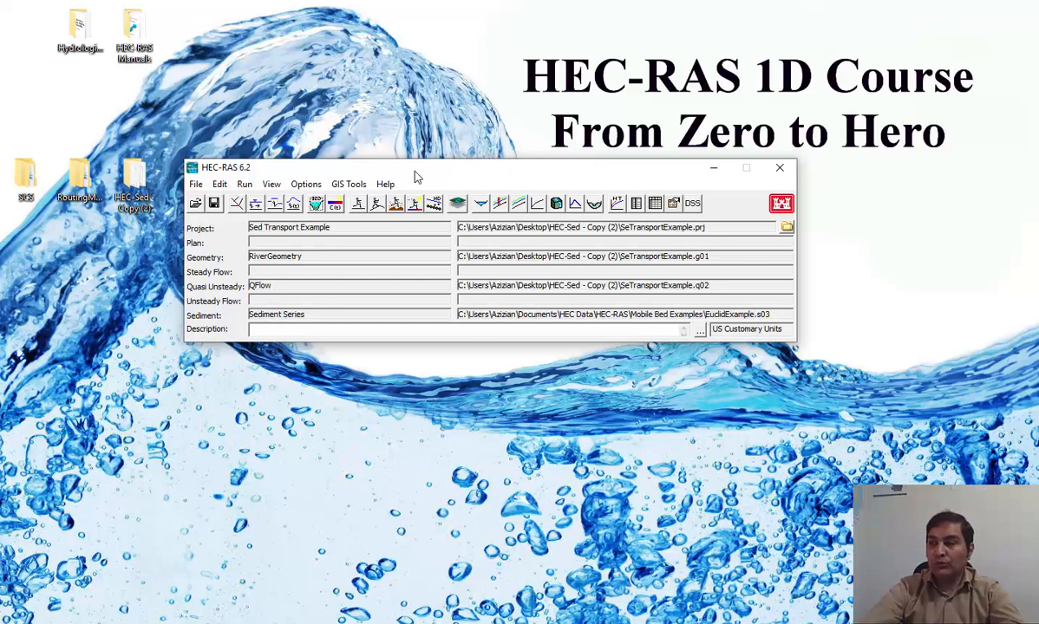
pyautogui.moveTo(436, 176); pyautogui.dragTo(433, 162)
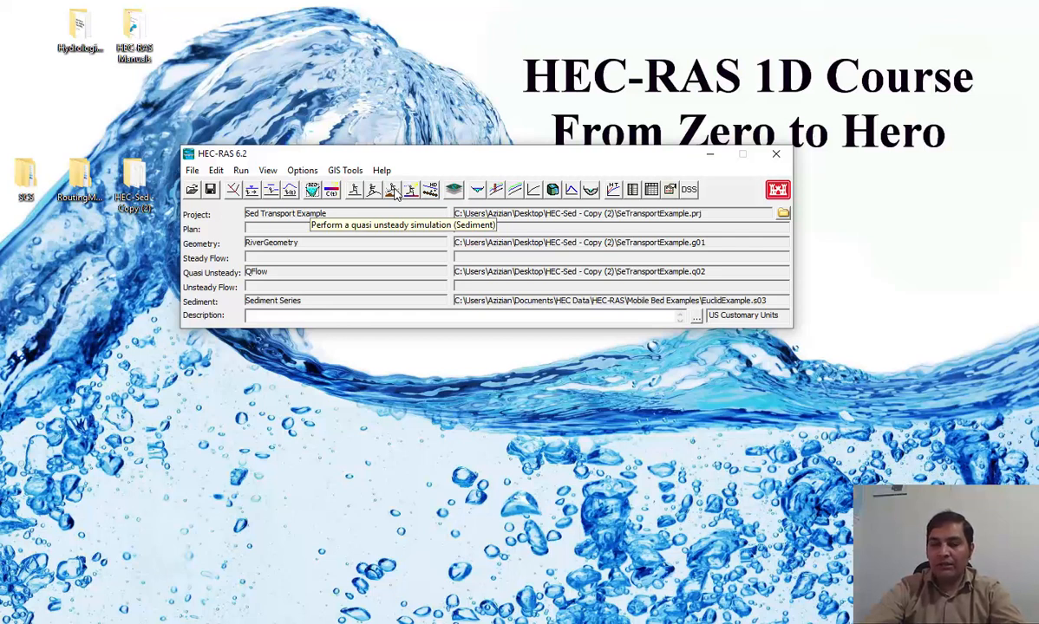
pyautogui.click(393, 191)
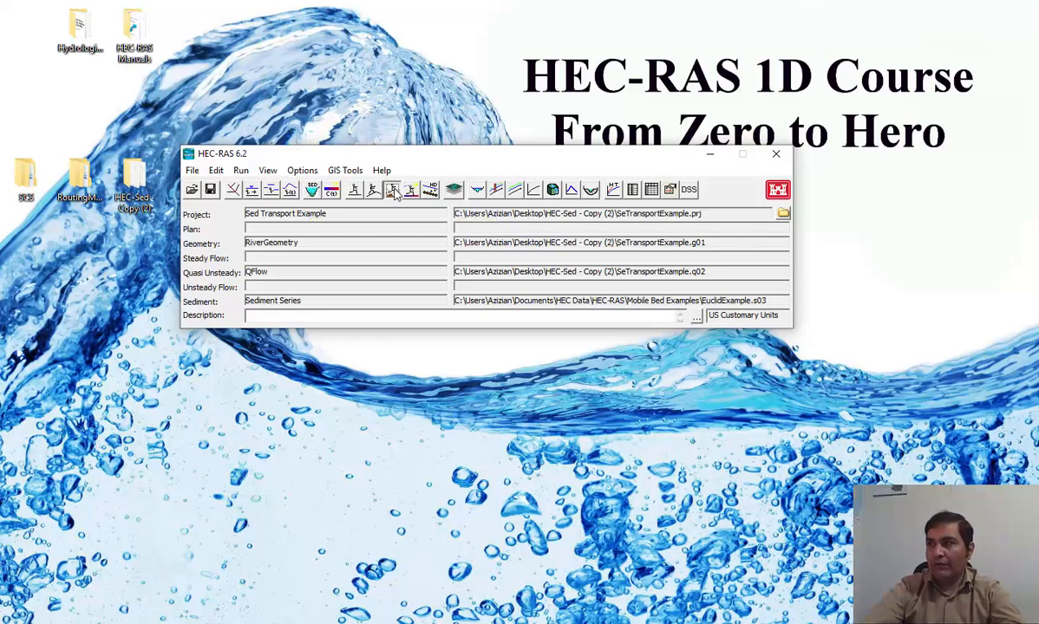
pyautogui.moveTo(602, 61); pyautogui.dragTo(414, 77)
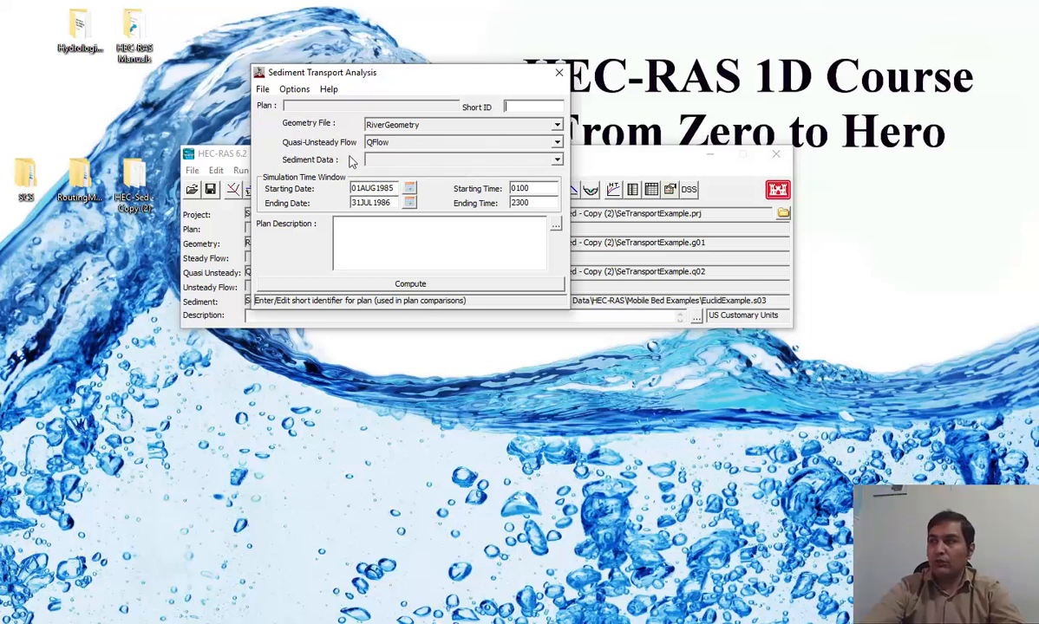
# Choose SedData as the analysis's sediment data and return to the main project window to check the assigned files.
pyautogui.click(402, 162)
pyautogui.click(378, 173)
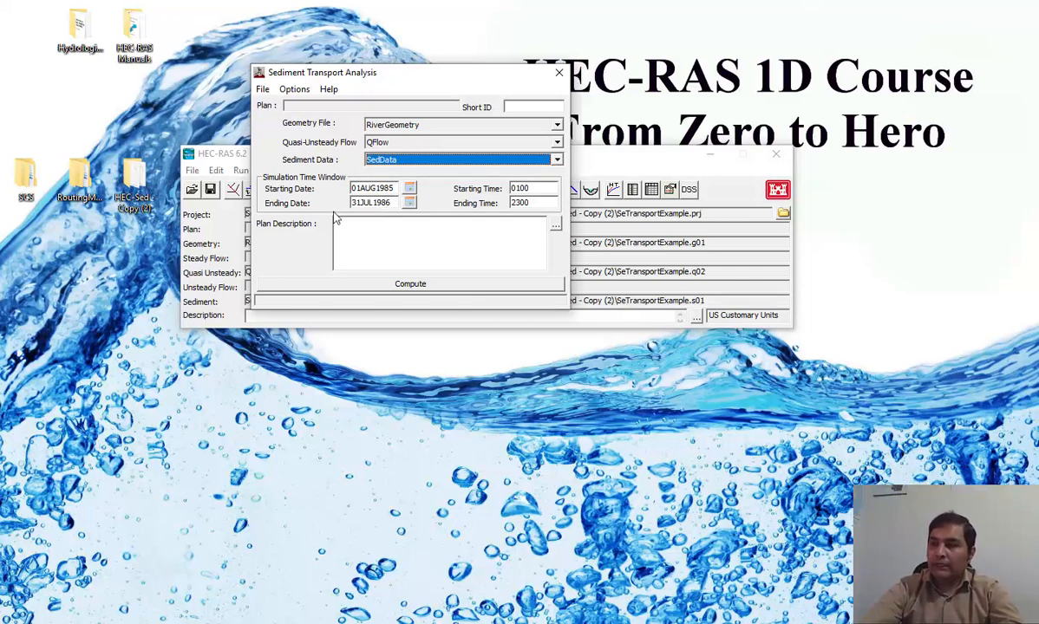
pyautogui.click(241, 235)
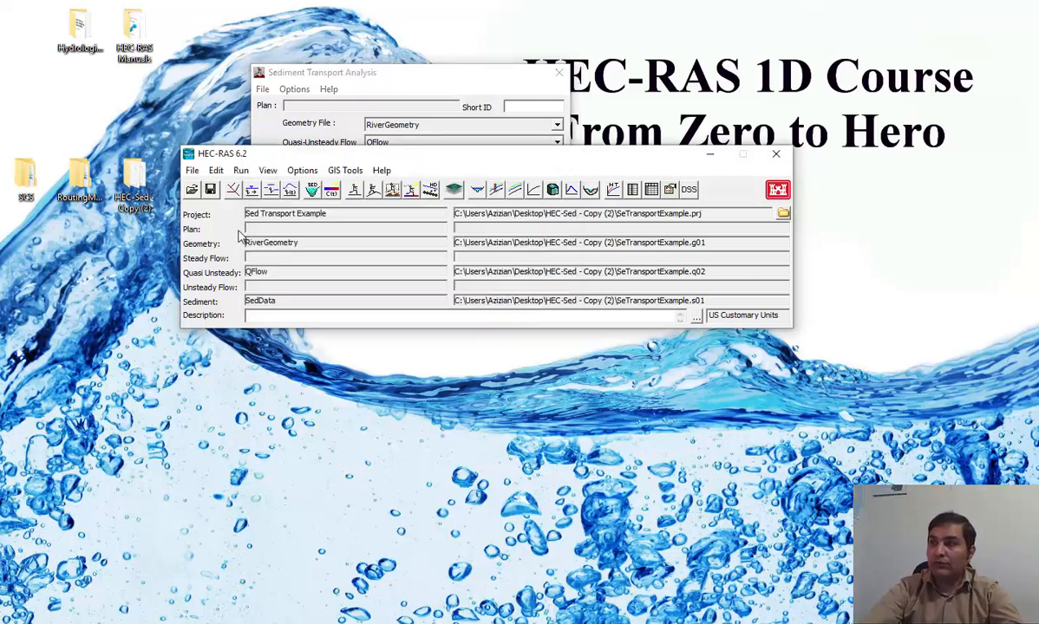
# Review the flow series hydrograph table of the upstream boundary at river station 5750 down to its last rows.
pyautogui.click(275, 196)
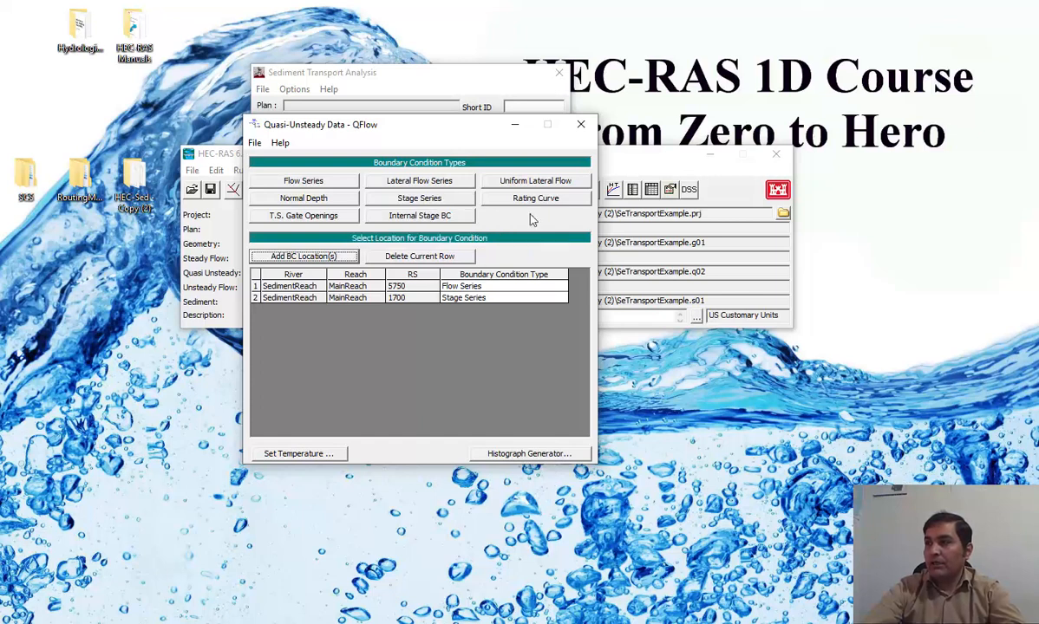
pyautogui.doubleClick(487, 287)
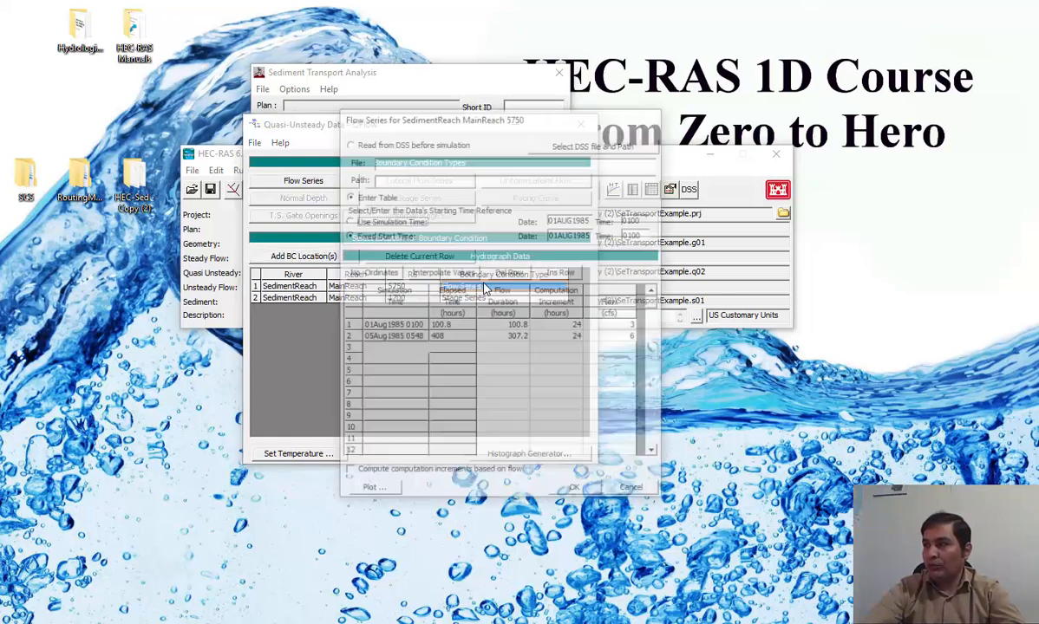
pyautogui.moveTo(656, 306); pyautogui.dragTo(659, 438)
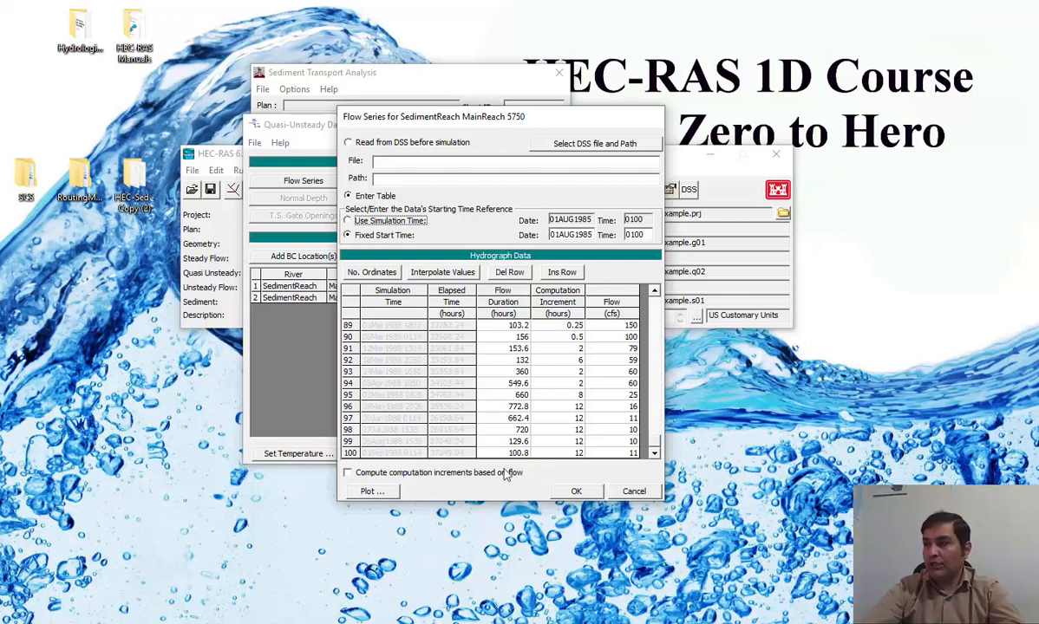
pyautogui.click(577, 491)
pyautogui.click(581, 126)
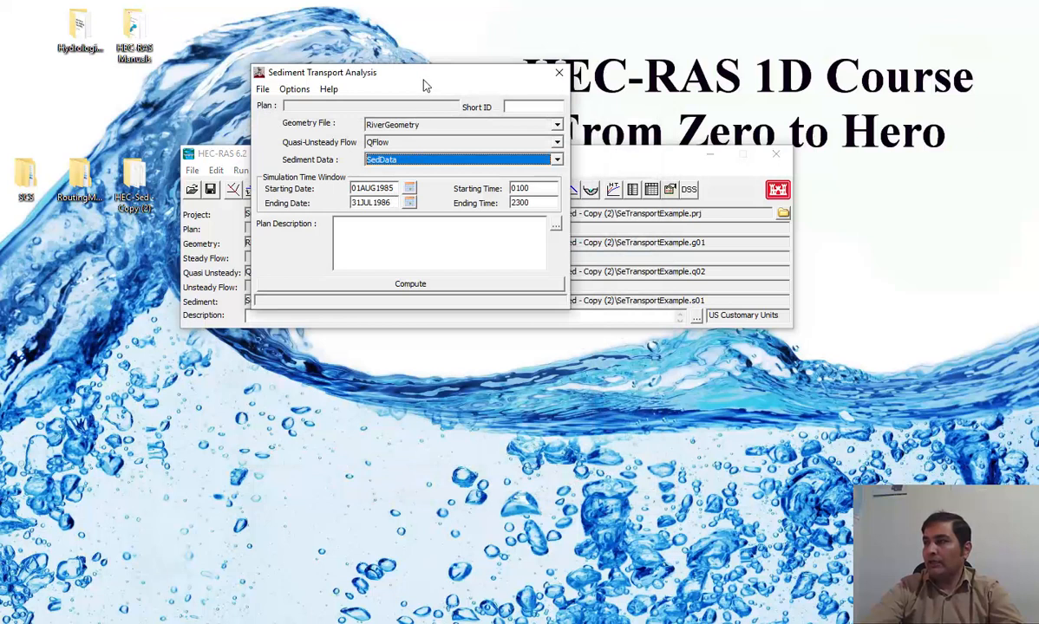
# Set the sediment output level to 4 and report the results by Volume in the sediment output options.
pyautogui.moveTo(423, 74); pyautogui.dragTo(430, 129)
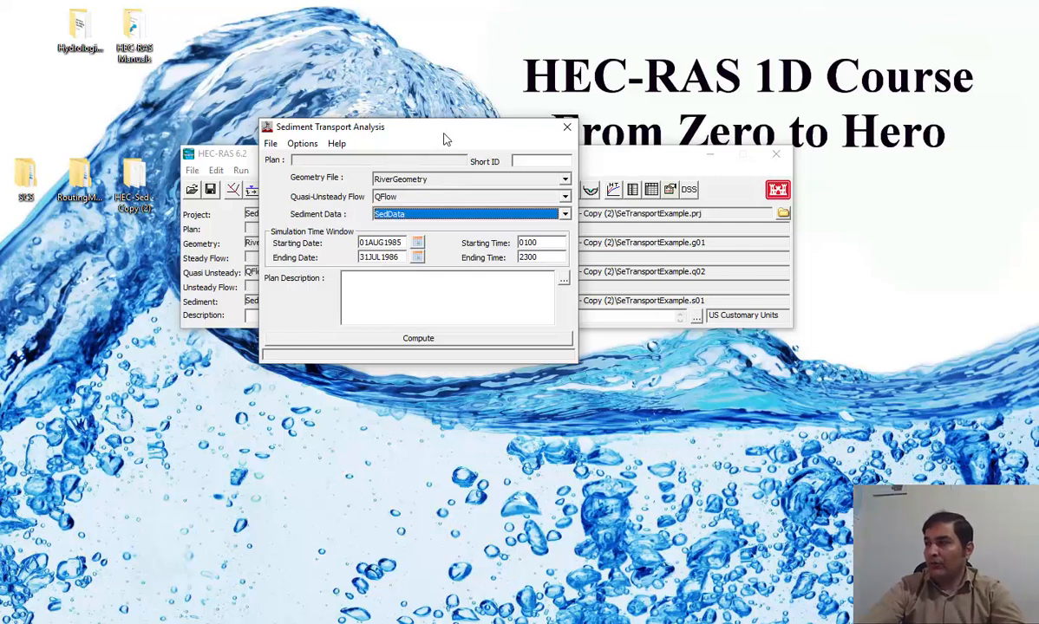
pyautogui.moveTo(422, 134); pyautogui.dragTo(431, 132)
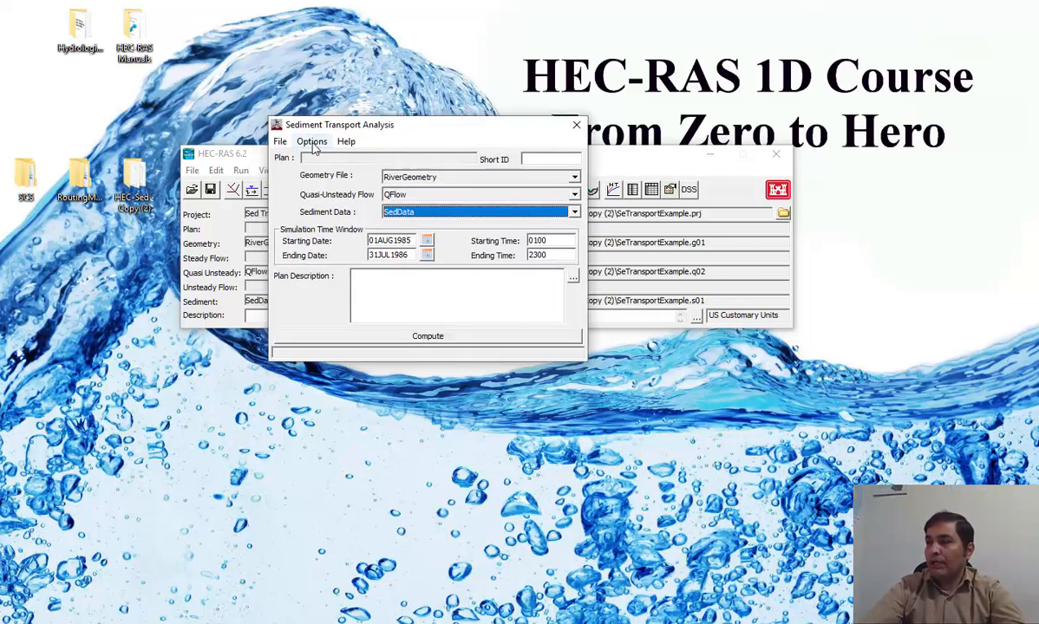
pyautogui.click(313, 143)
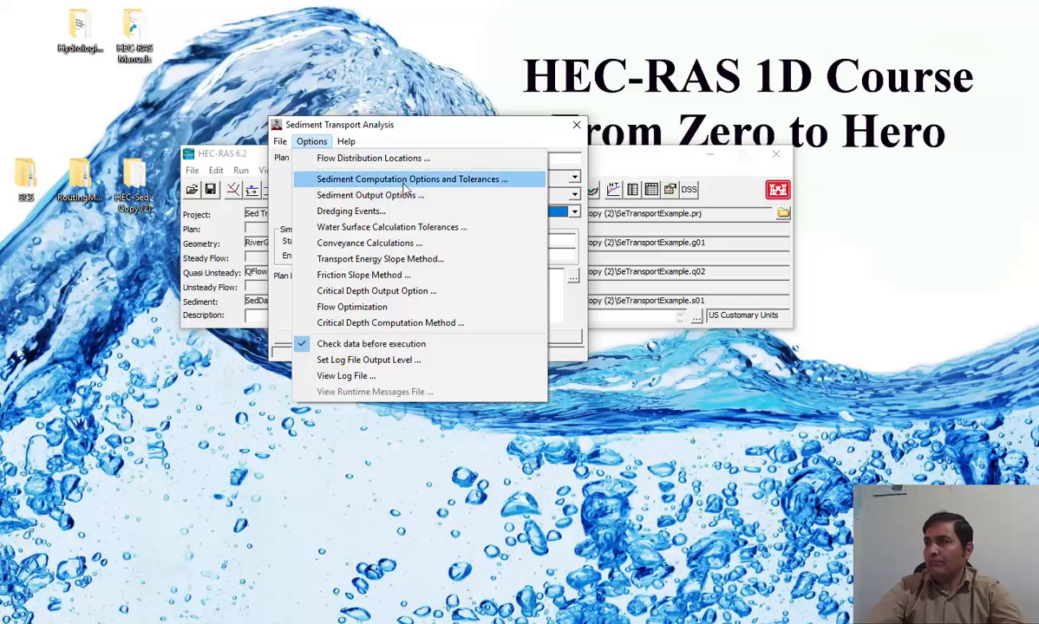
pyautogui.click(353, 197)
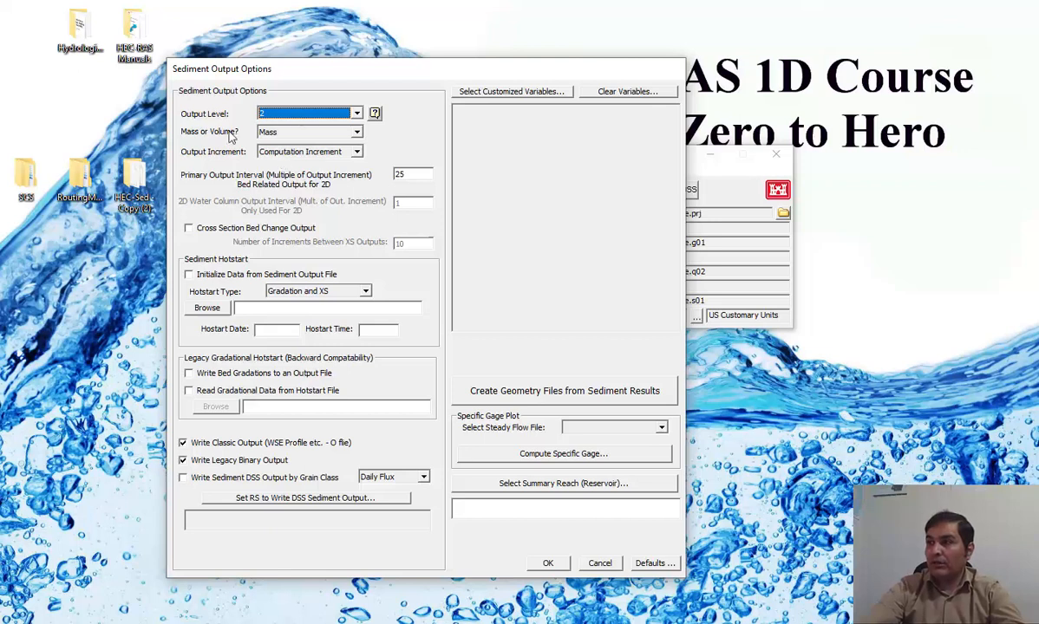
pyautogui.click(357, 114)
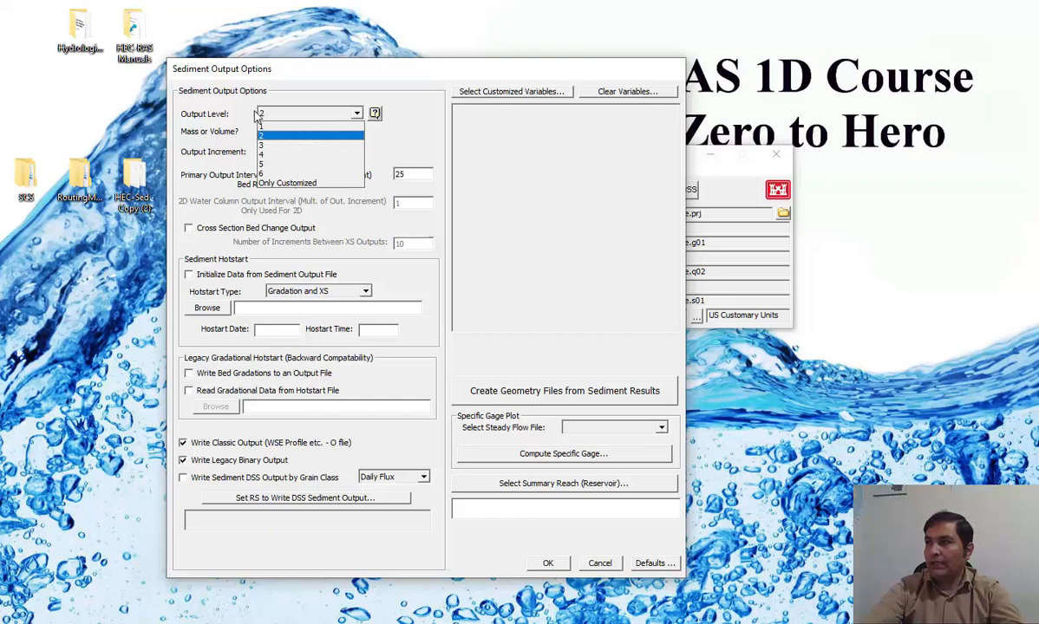
pyautogui.click(267, 155)
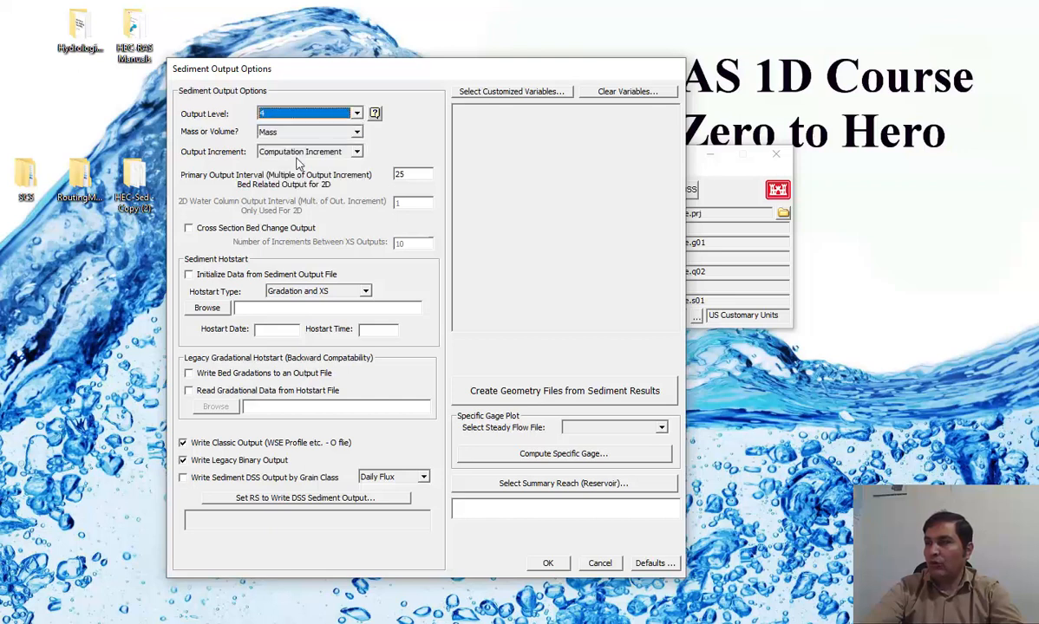
pyautogui.click(268, 132)
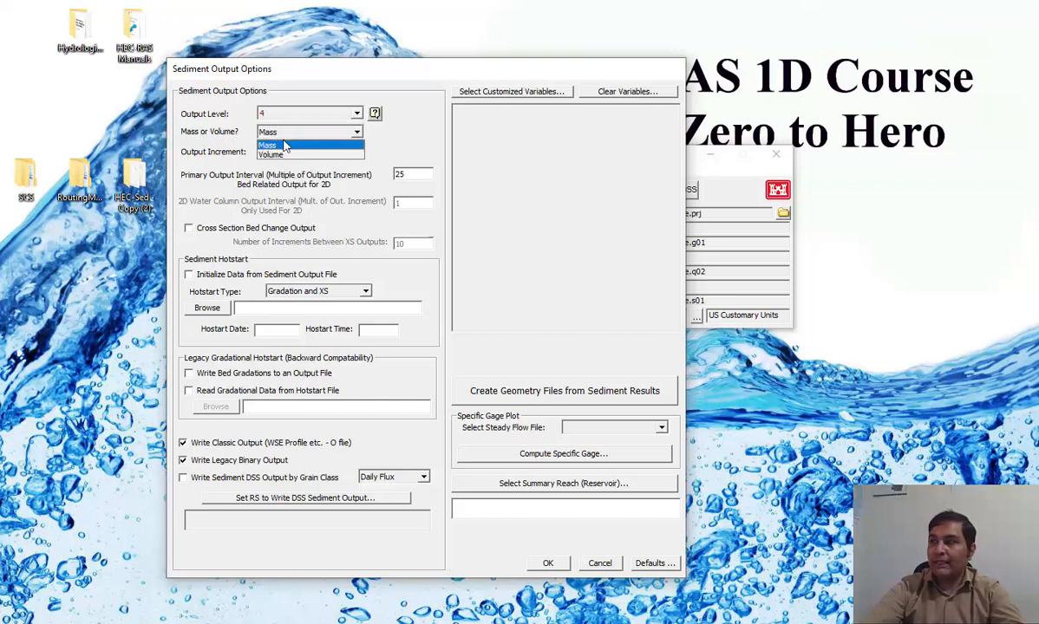
pyautogui.click(290, 156)
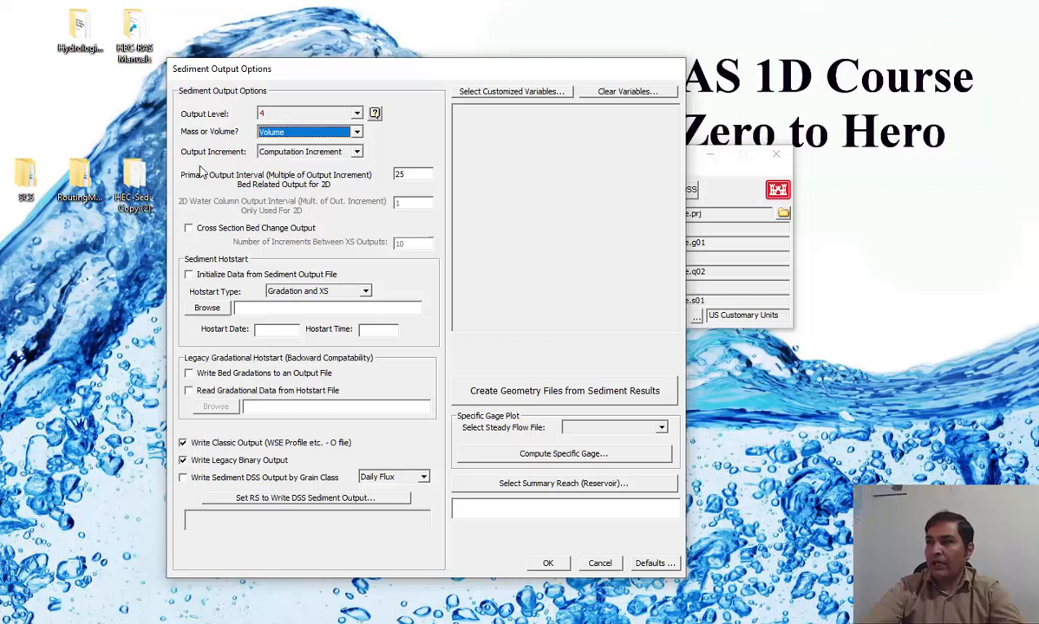
# Keep the output increment at Computation Increment and enable cross section bed change output with 1 increment between XS outputs.
pyautogui.click(354, 153)
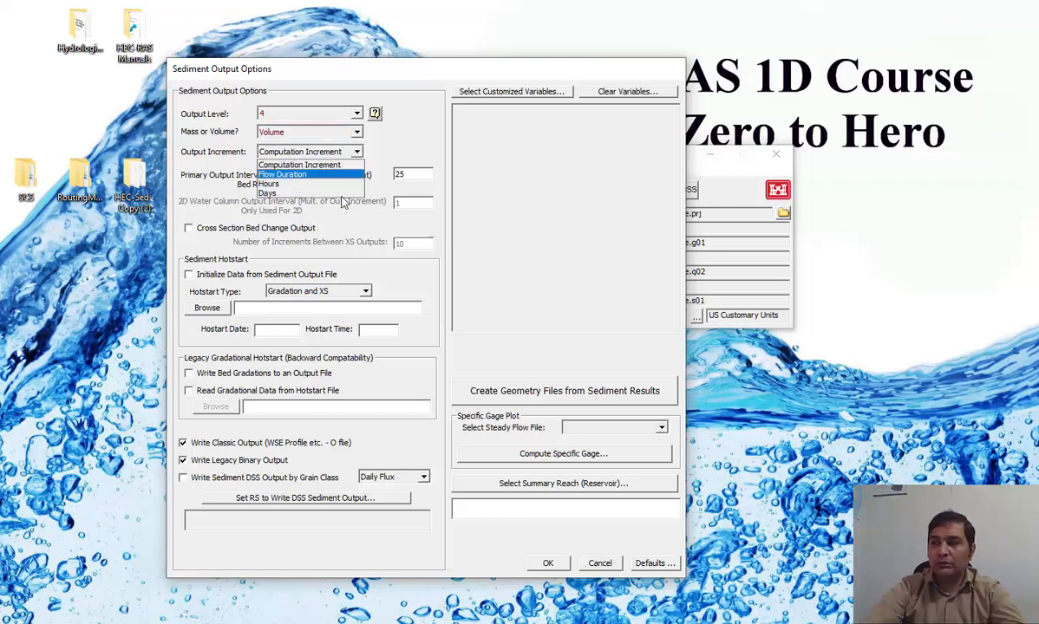
pyautogui.click(365, 218)
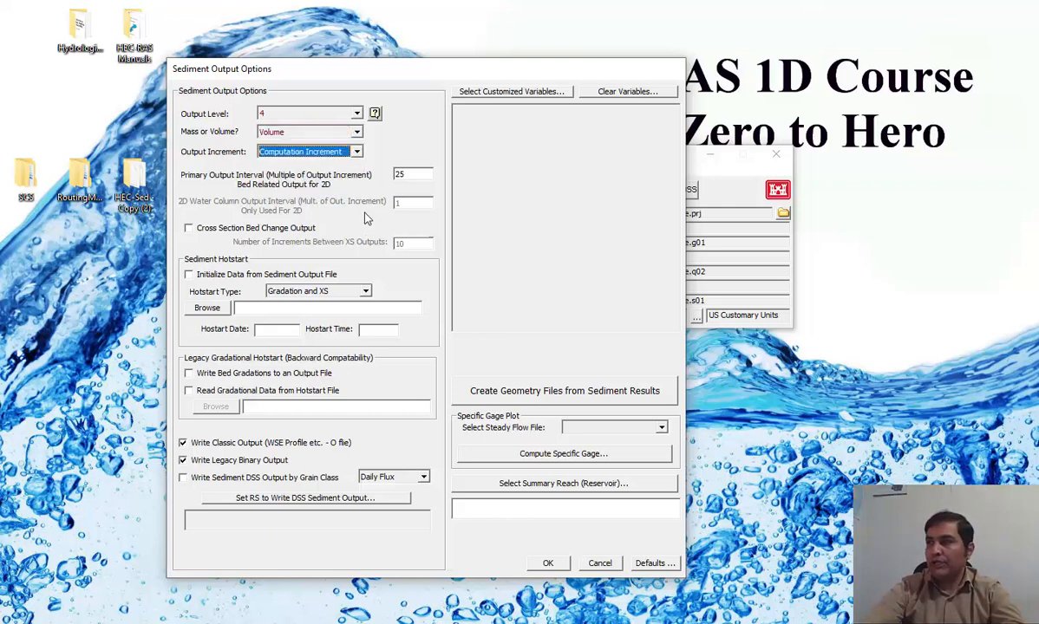
pyautogui.click(208, 231)
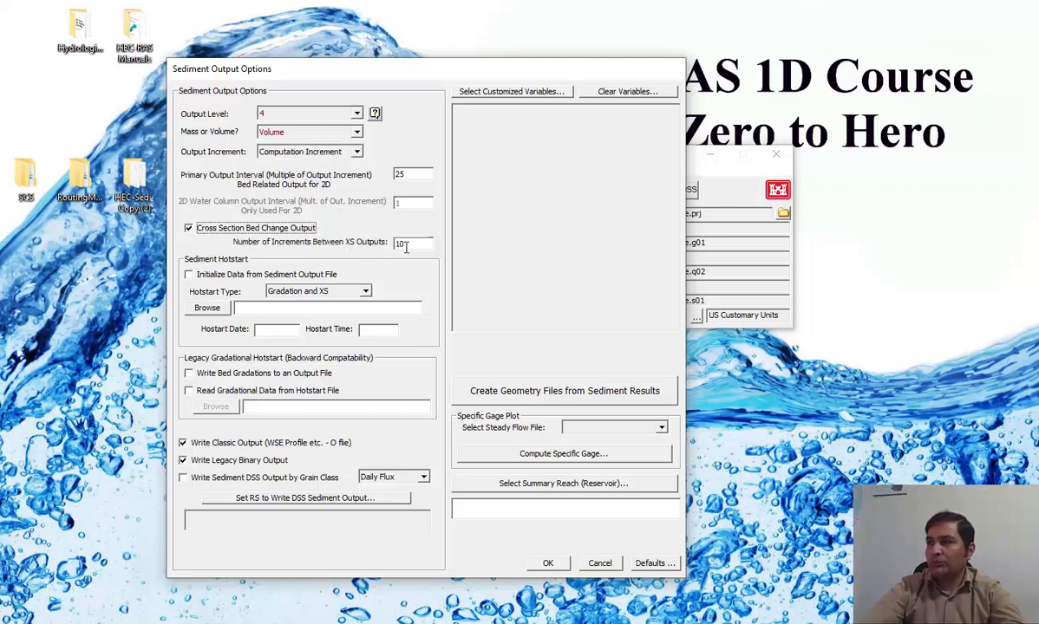
pyautogui.press('Tab')
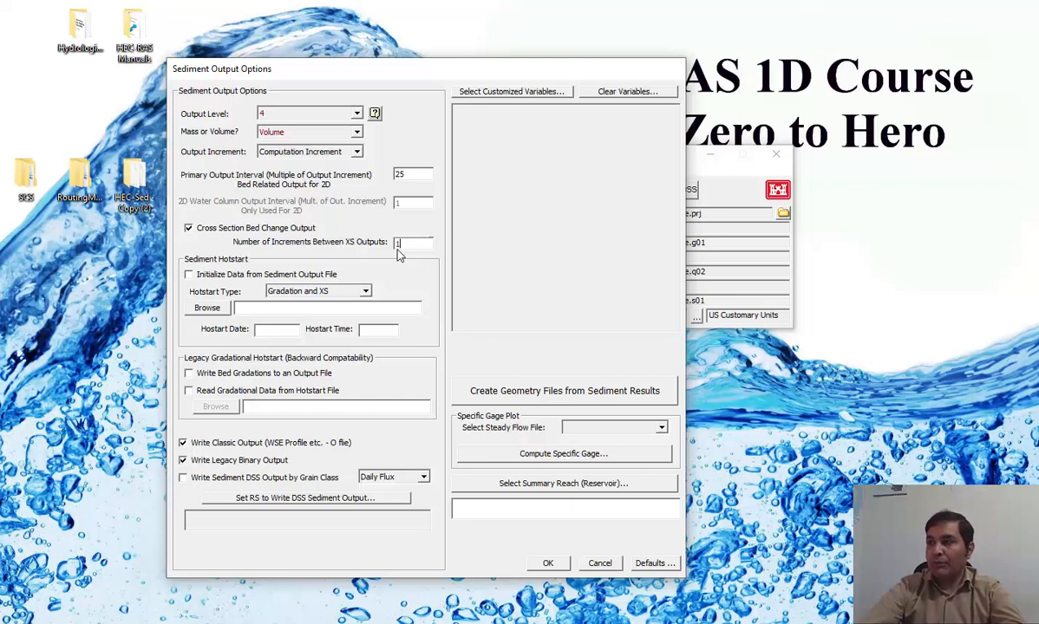
# Add Water Surface and Invert Change to the customized sediment output variables.
pyautogui.click(482, 93)
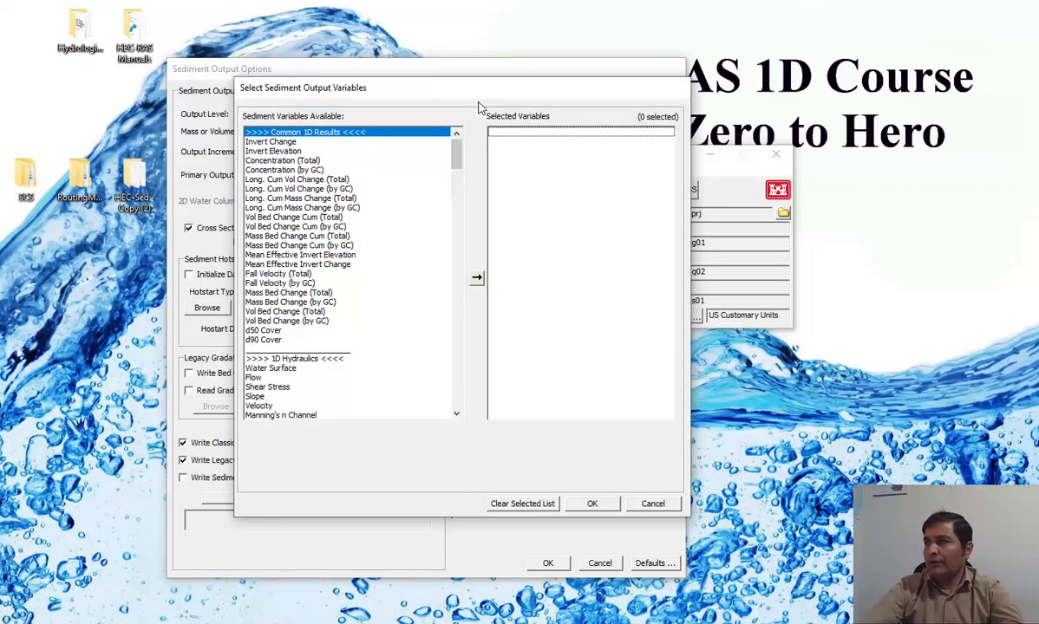
pyautogui.moveTo(478, 95); pyautogui.dragTo(621, 82)
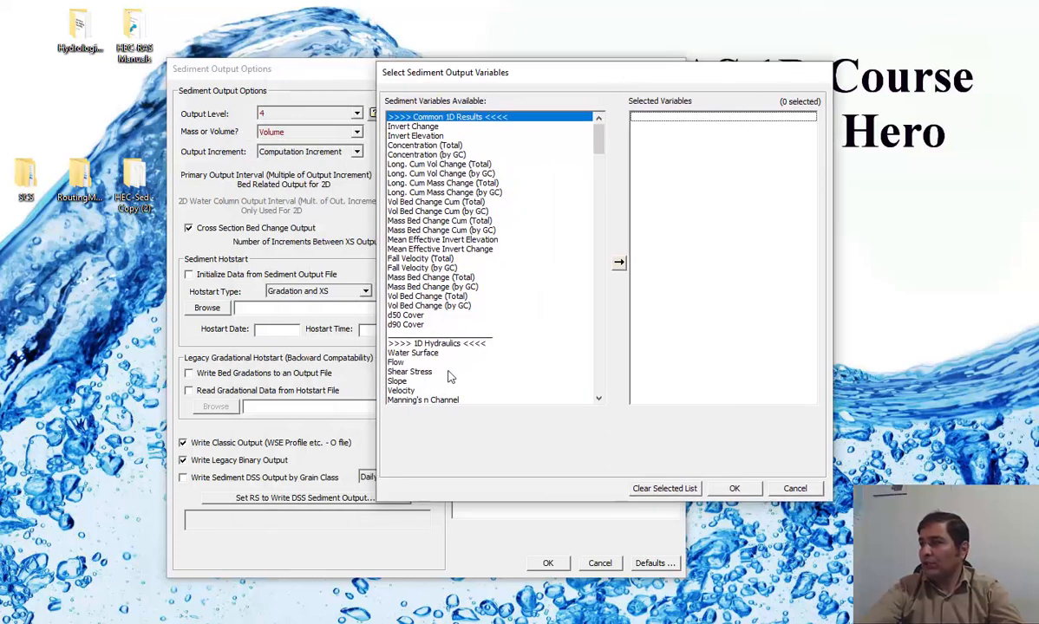
pyautogui.click(412, 353)
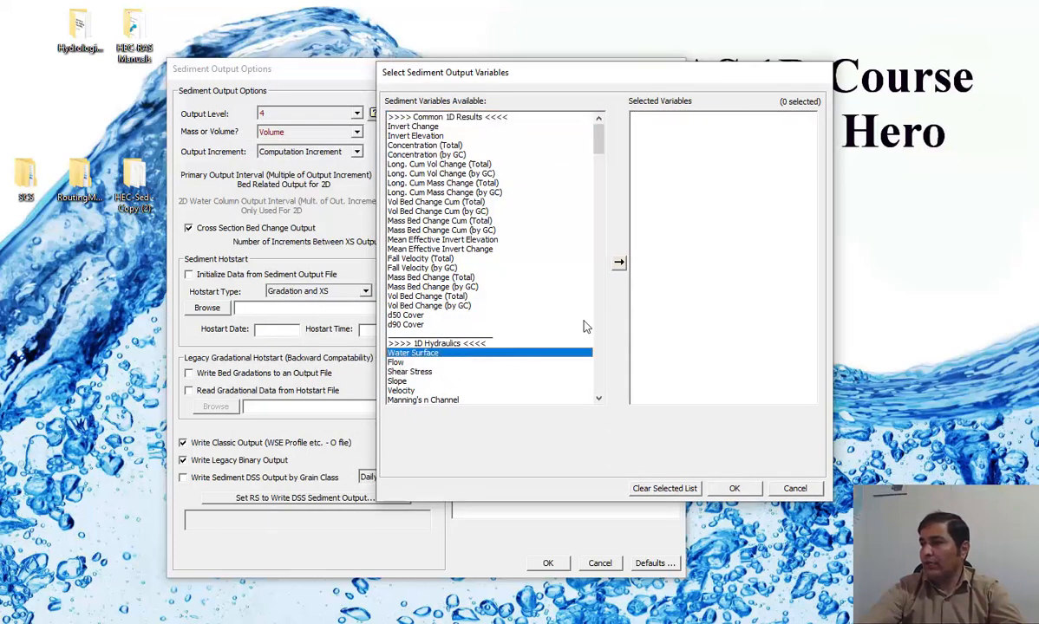
pyautogui.click(619, 266)
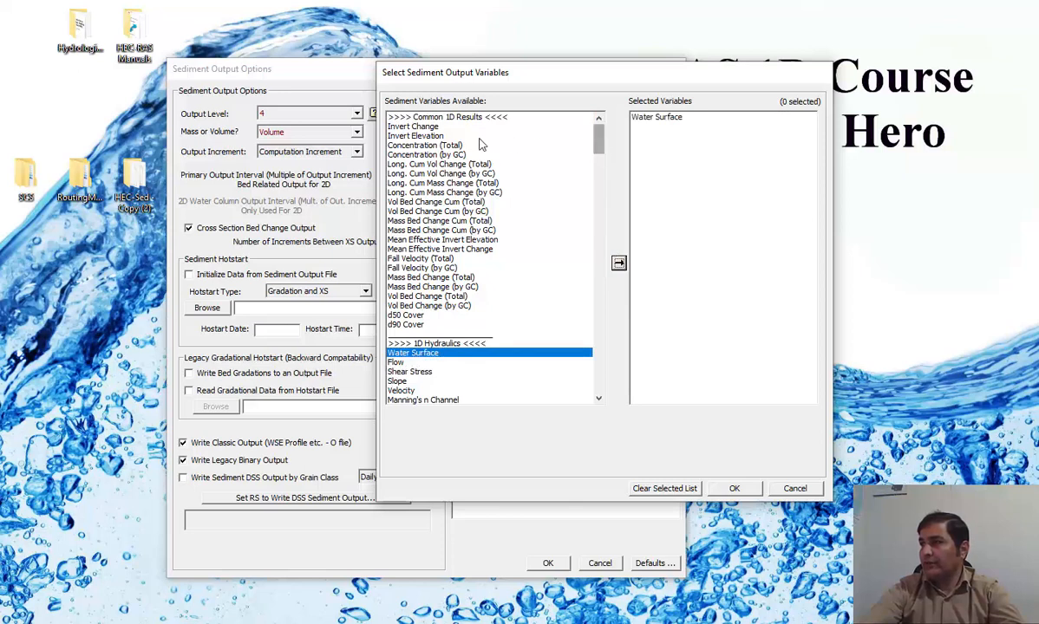
pyautogui.click(420, 128)
pyautogui.click(619, 263)
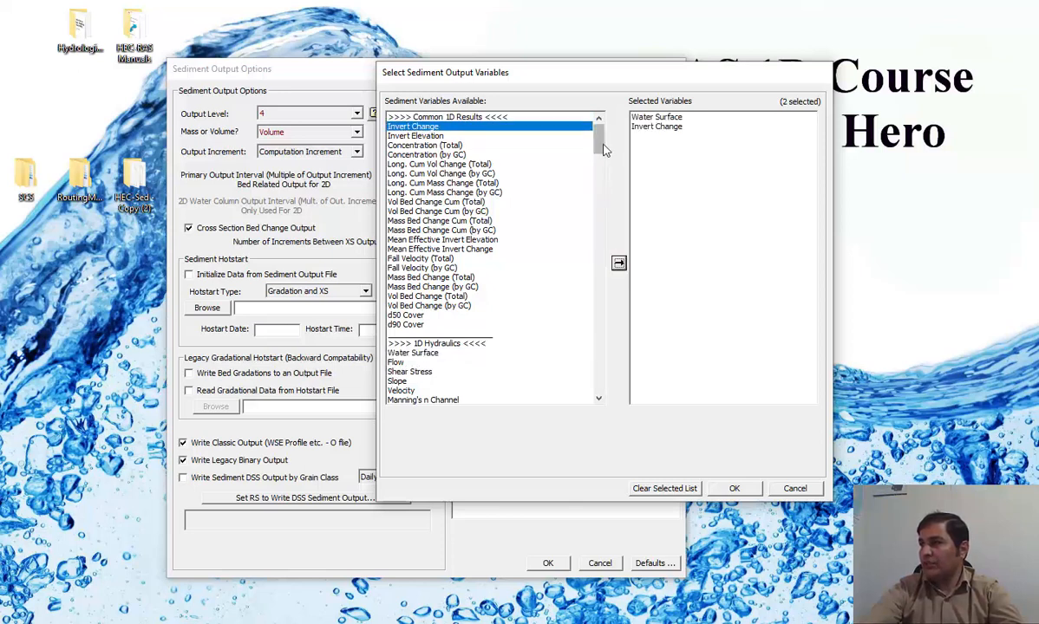
# Add Fall Velocity (Total) to the customized output variables and accept the sediment output options.
pyautogui.scroll(-2, 598, 143)
pyautogui.click(397, 211)
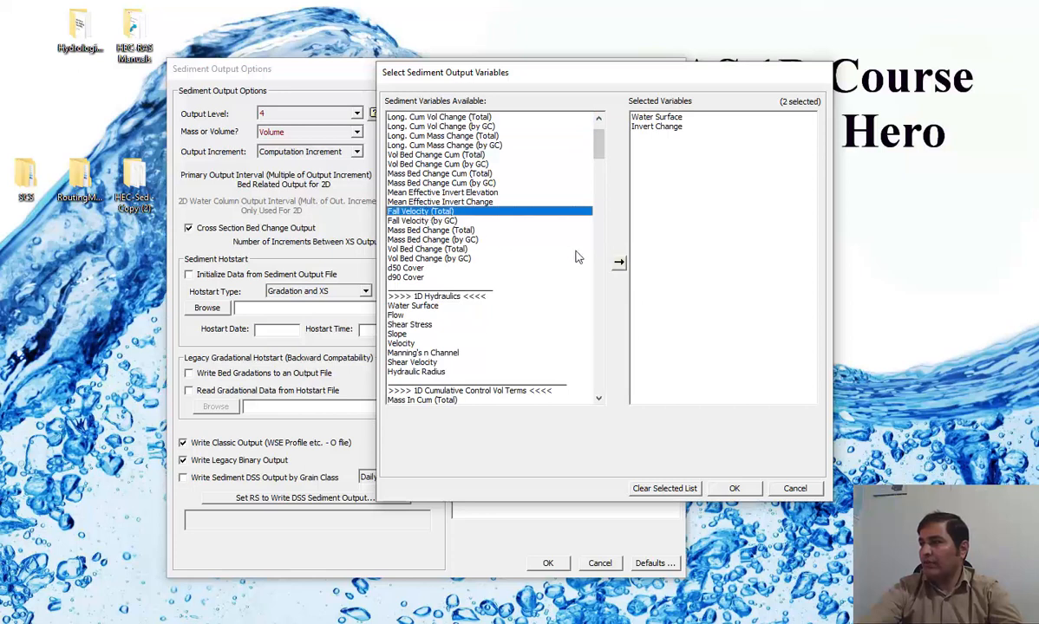
pyautogui.click(619, 262)
pyautogui.moveTo(598, 145); pyautogui.dragTo(598, 170)
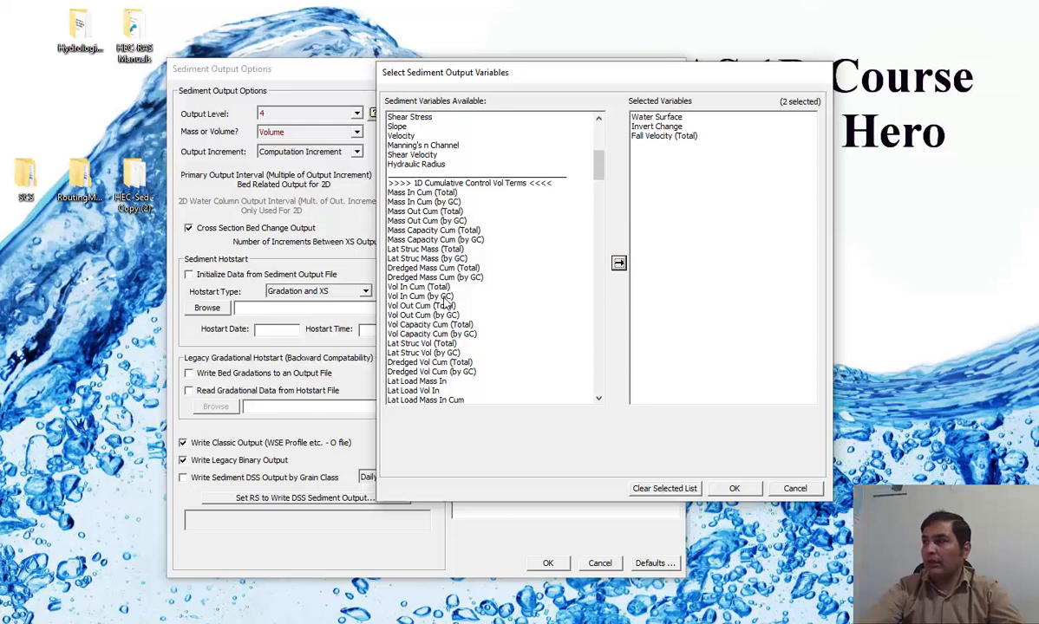
pyautogui.moveTo(599, 161); pyautogui.dragTo(601, 398)
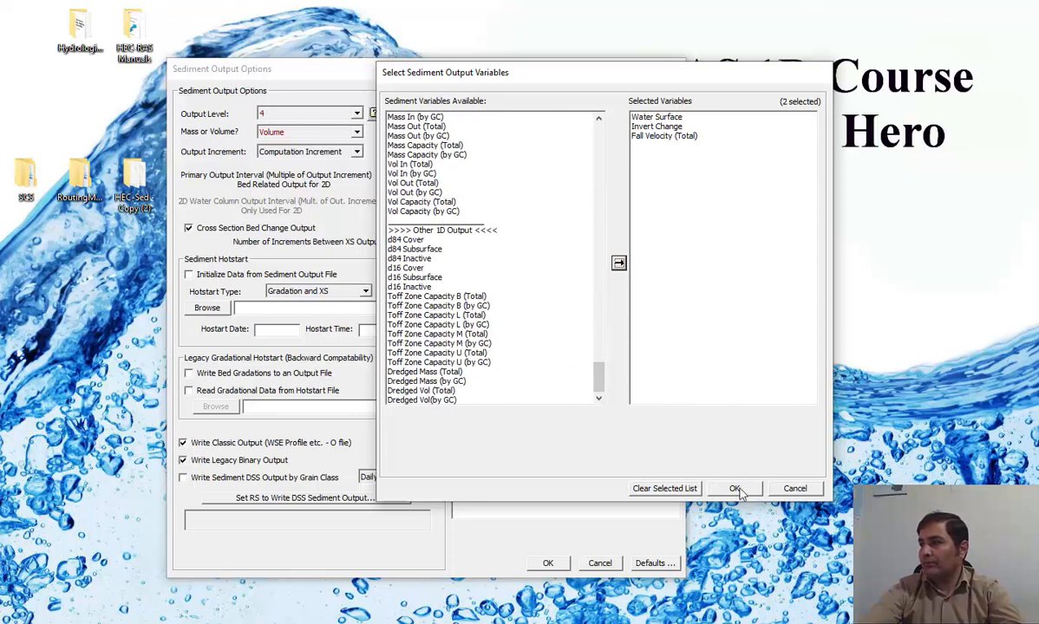
pyautogui.click(733, 488)
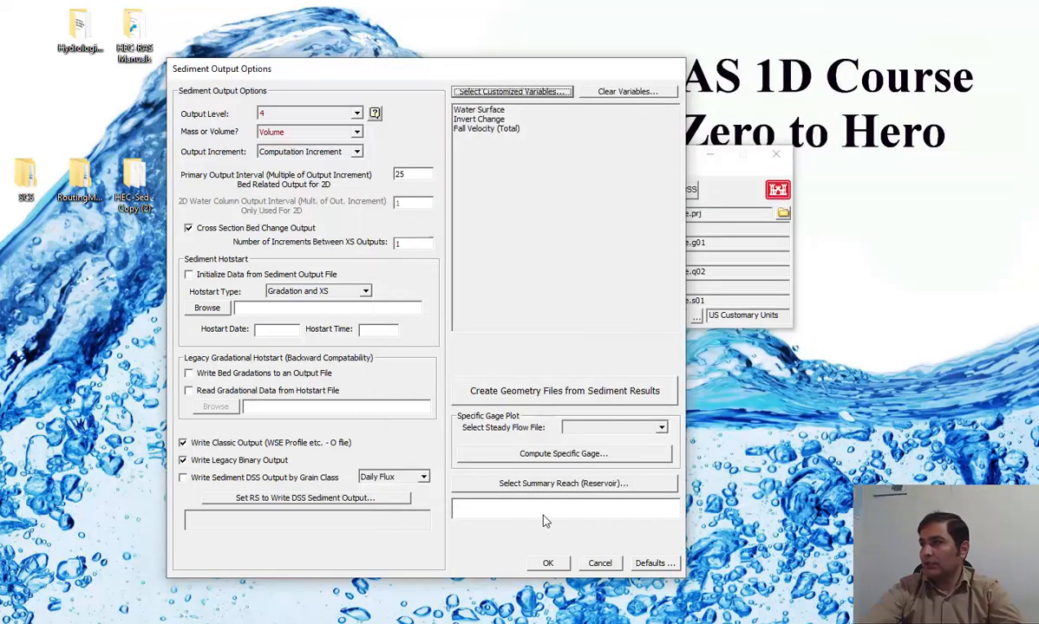
pyautogui.click(547, 563)
# Restore the default tolerances in the sediment computation options and display the cross section weighting factors.
pyautogui.click(311, 142)
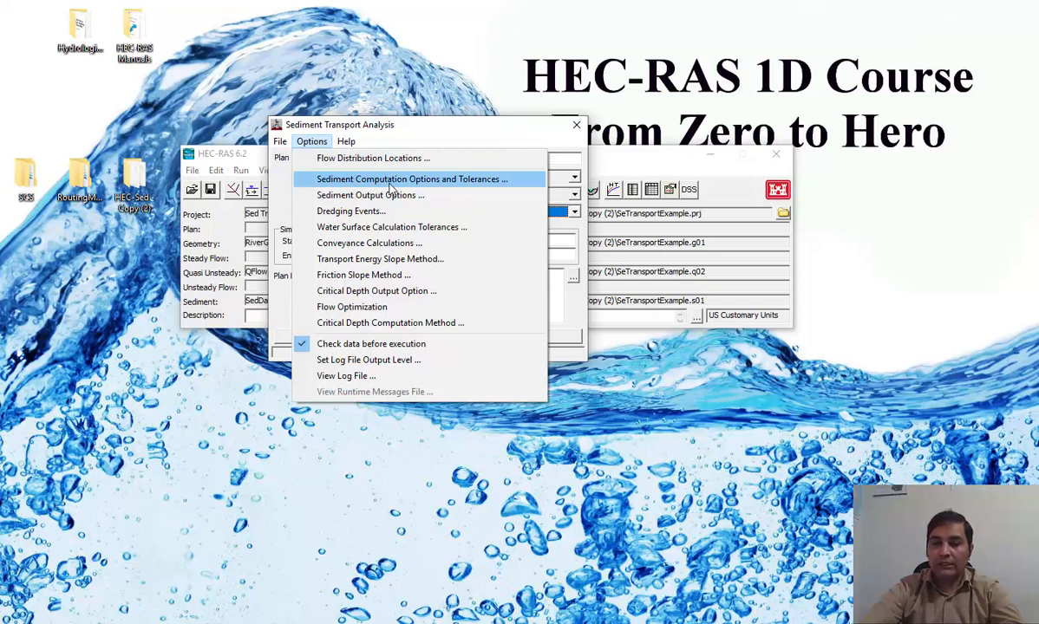
pyautogui.click(482, 182)
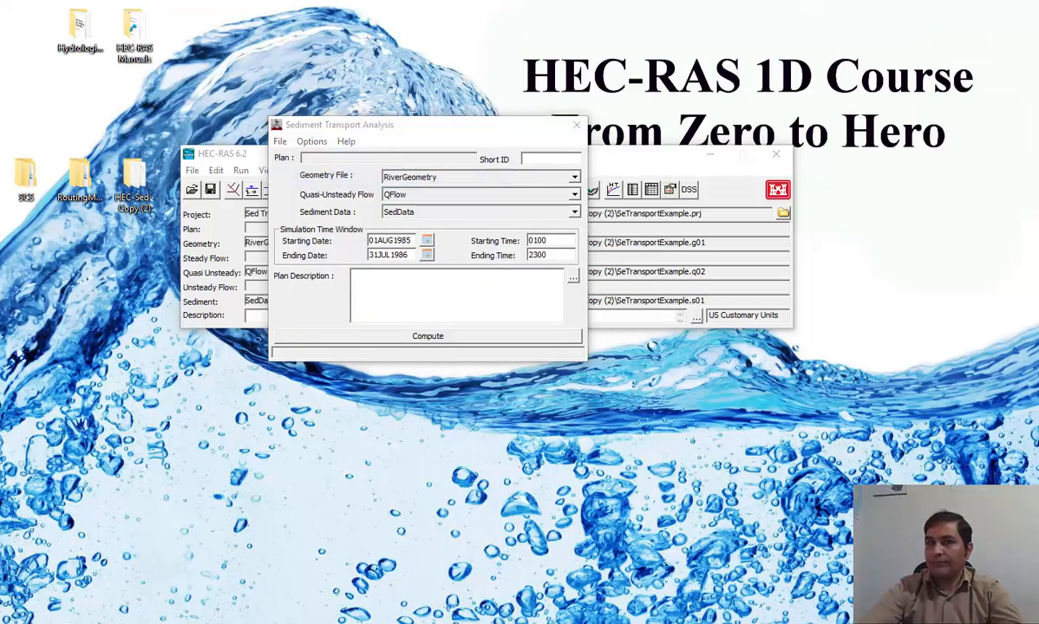
pyautogui.moveTo(521, 46); pyautogui.dragTo(438, 46)
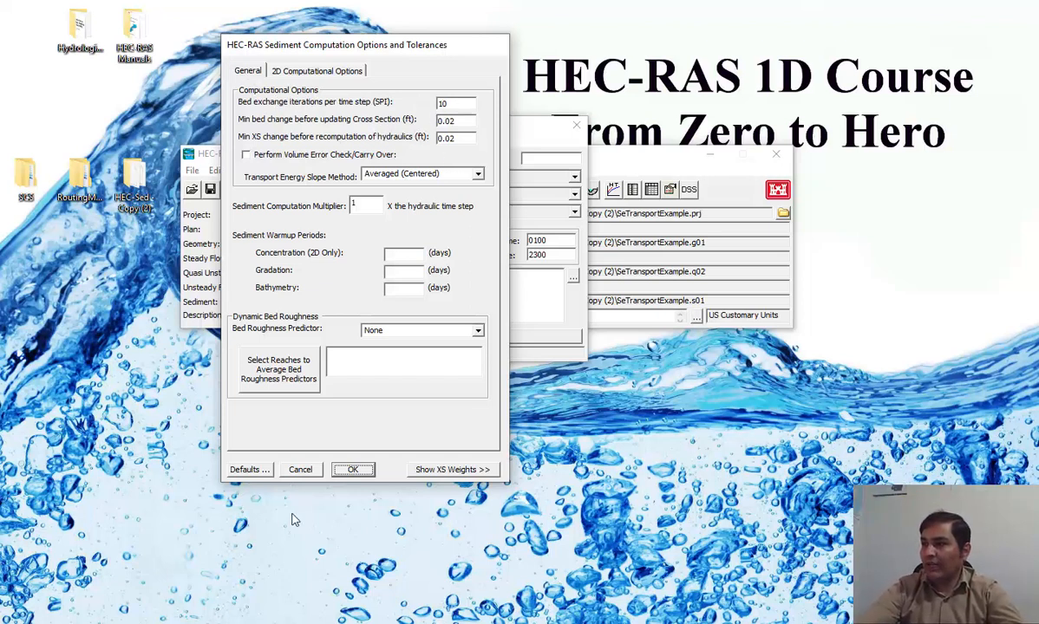
pyautogui.click(245, 468)
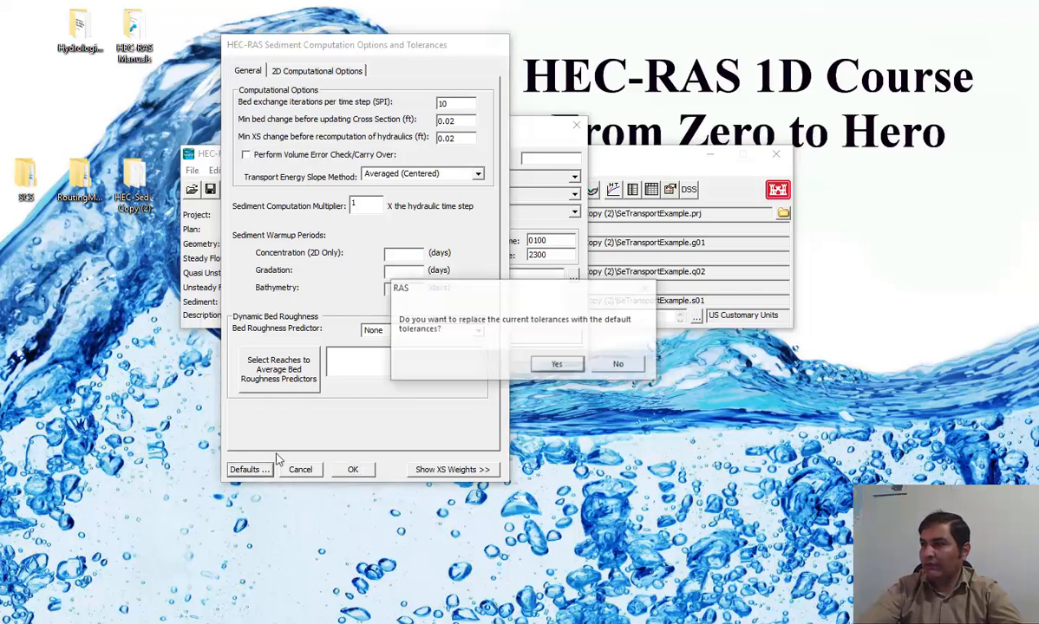
pyautogui.click(555, 364)
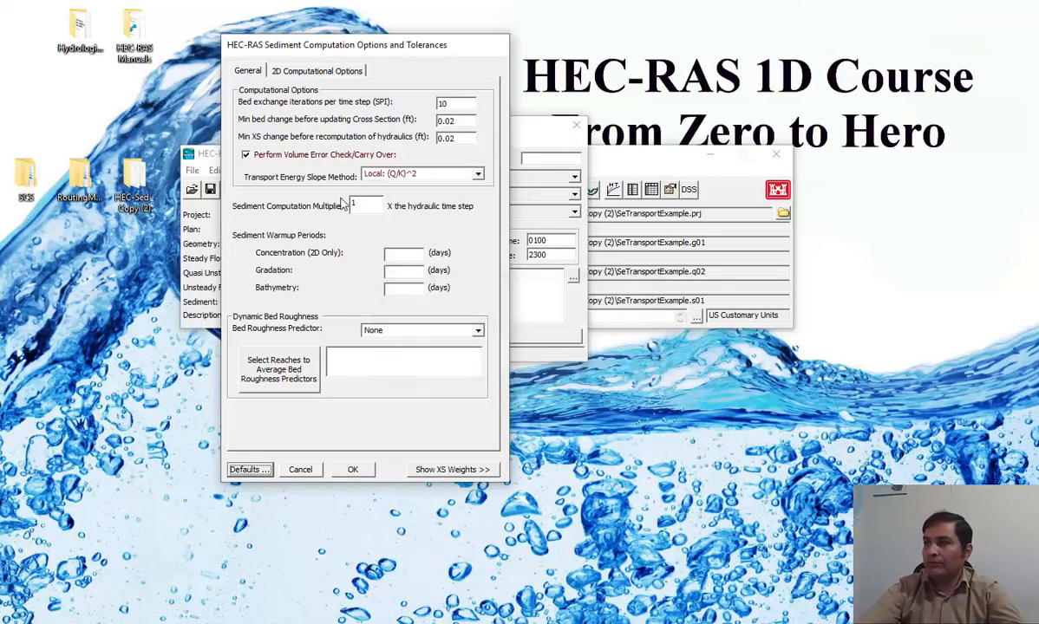
pyautogui.click(451, 470)
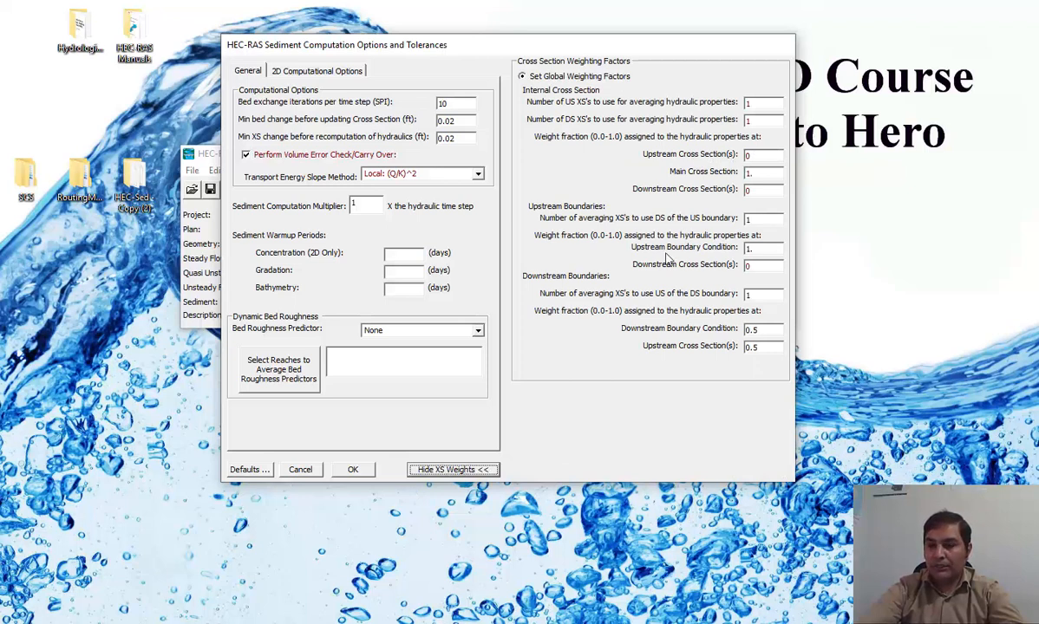
# Review the modeling note and Figure 51 on saw tooth instability and cross section weighting factors in the PDF, and return to HEC-RAS.
pyautogui.hotkey('alt', 'Tab')
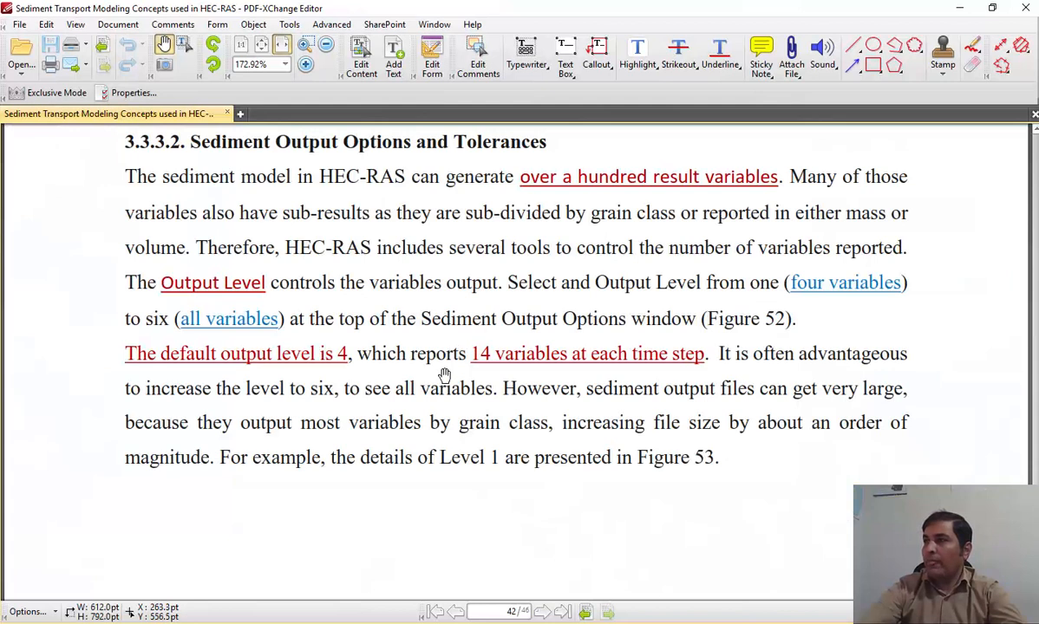
pyautogui.scroll(-5, 442, 355)
pyautogui.scroll(-8, 538, 340)
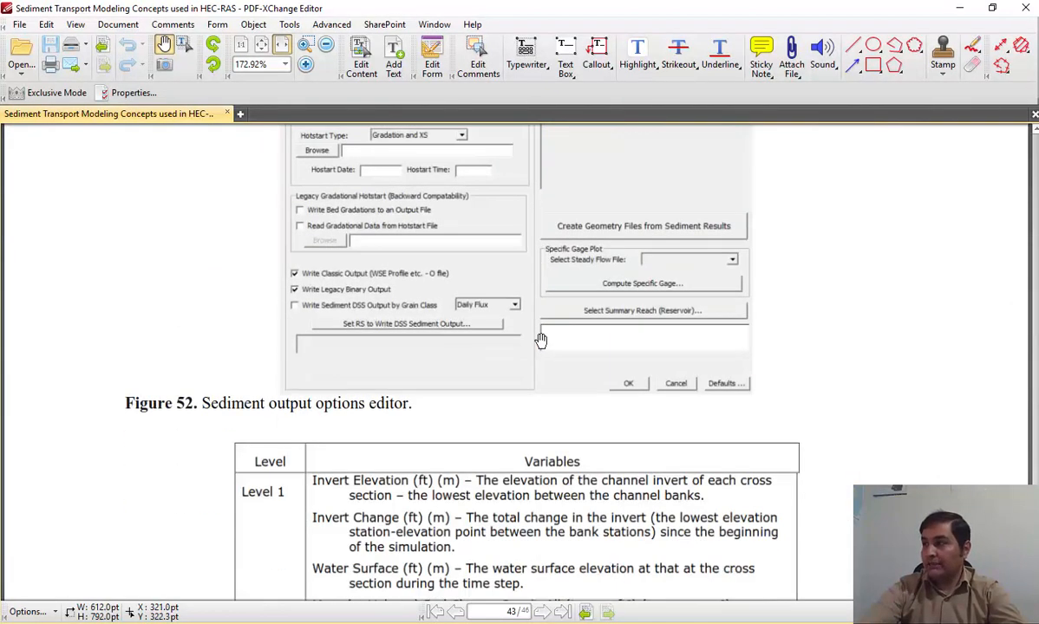
pyautogui.scroll(-3, 540, 340)
pyautogui.scroll(9, 540, 338)
pyautogui.scroll(-4, 540, 335)
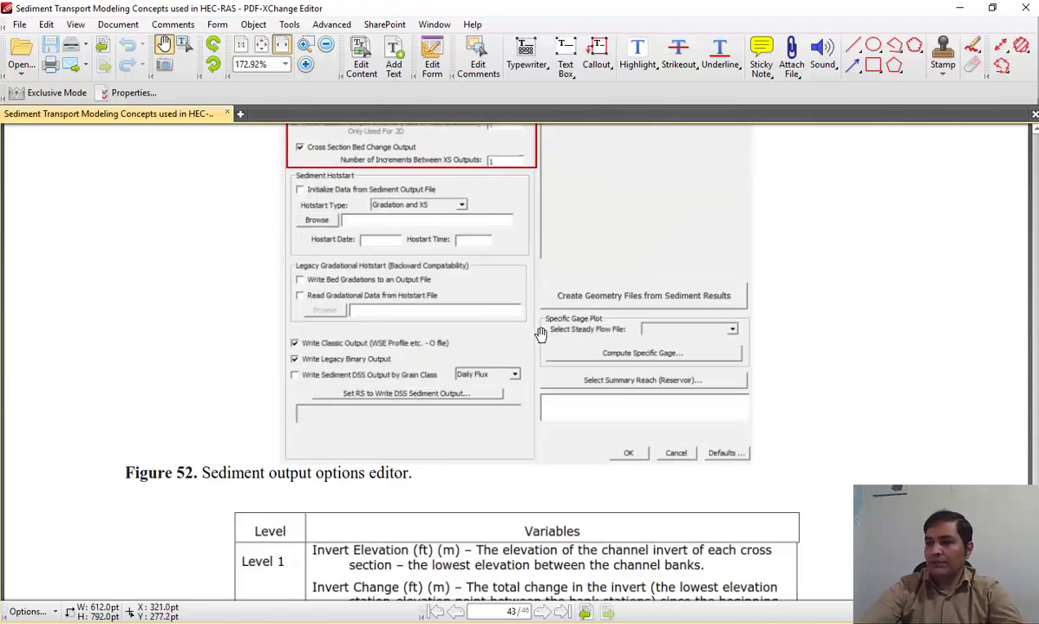
pyautogui.scroll(-20, 540, 335)
pyautogui.scroll(-20, 540, 335)
pyautogui.scroll(13, 540, 334)
pyautogui.scroll(20, 540, 334)
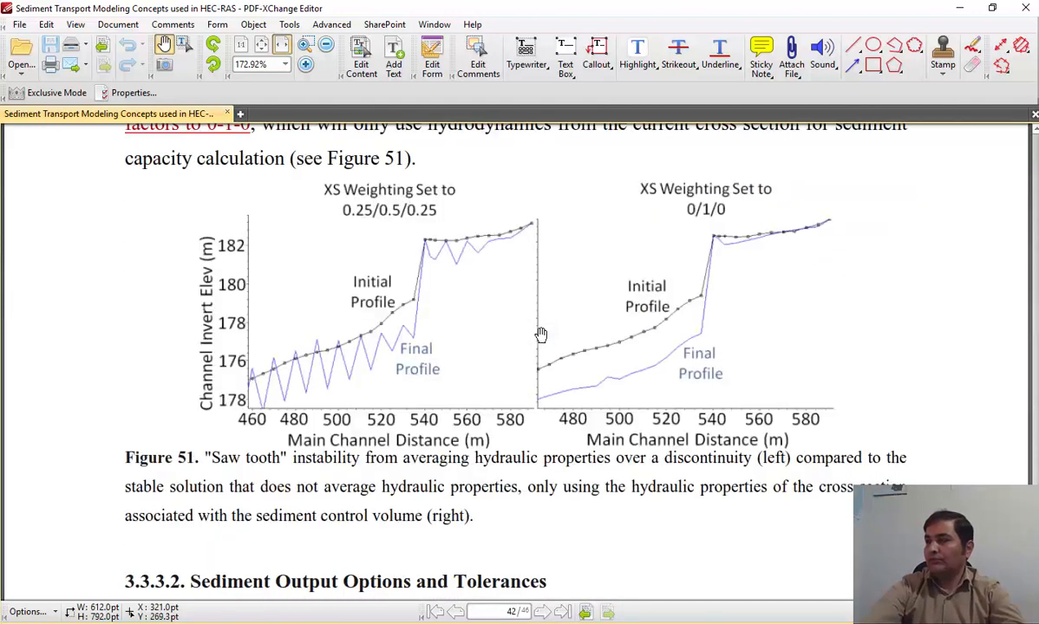
pyautogui.scroll(3, 550, 267)
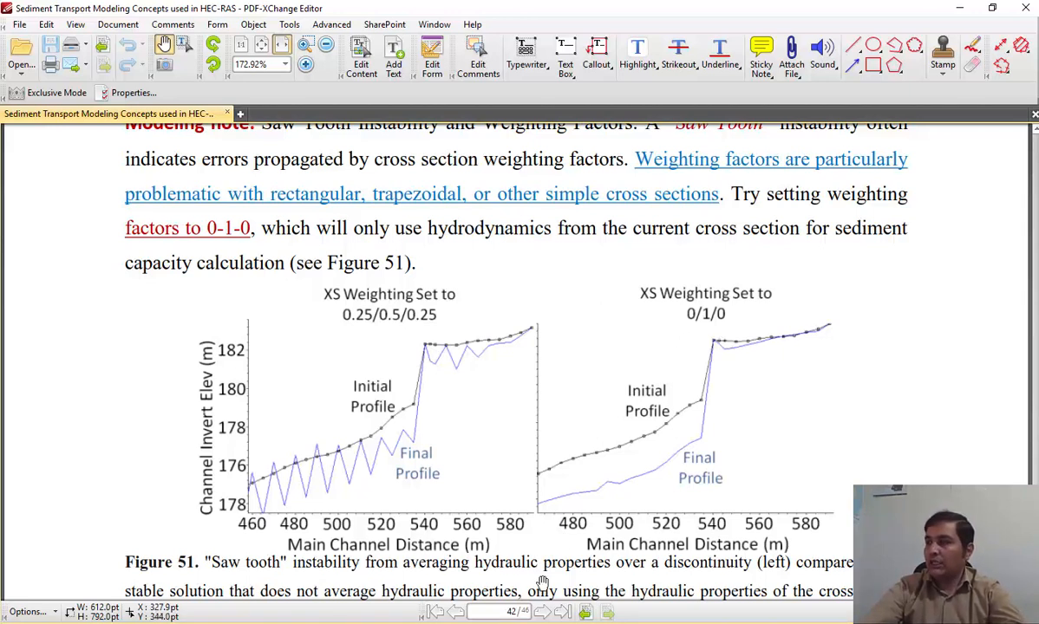
pyautogui.click(483, 608)
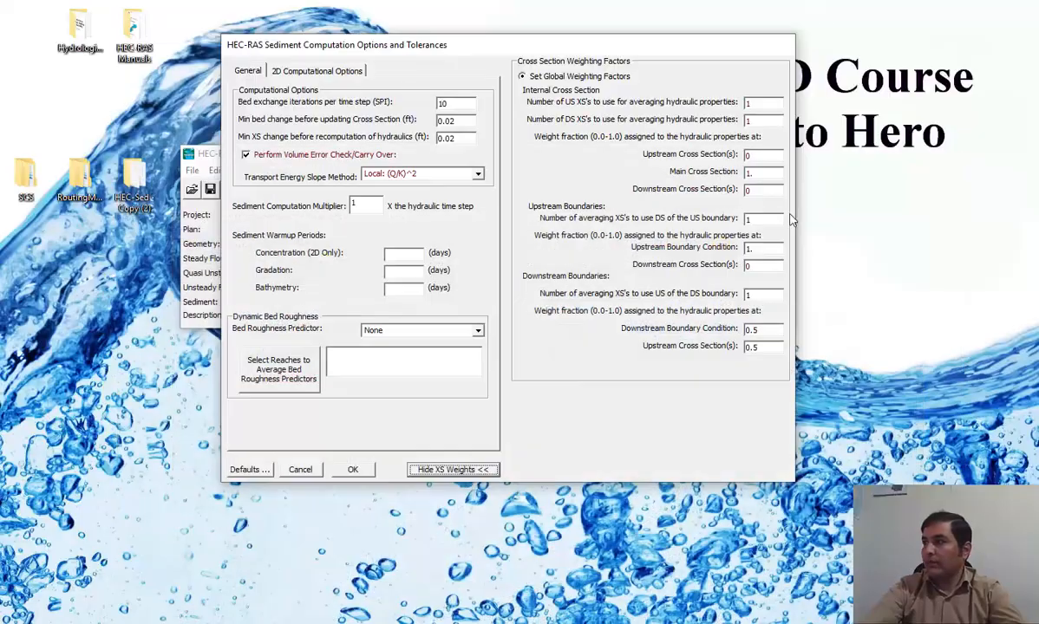
# Set the internal cross section weight fractions to 0.25 upstream, 0.5 main and 0.25 downstream, and accept the computation options.
pyautogui.doubleClick(746, 155)
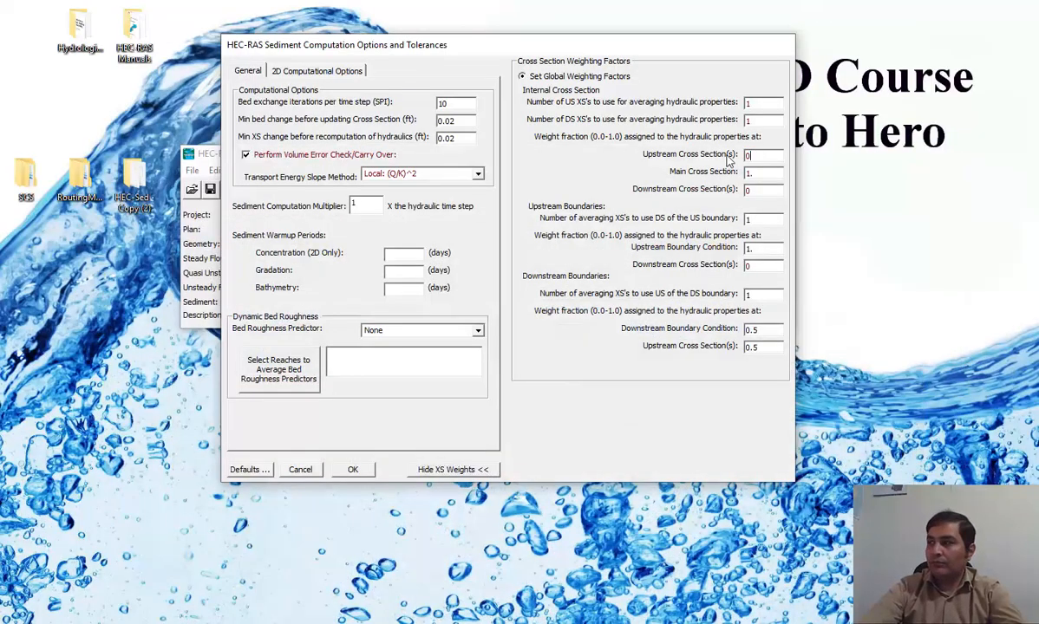
pyautogui.press('Tab')
pyautogui.write('0')
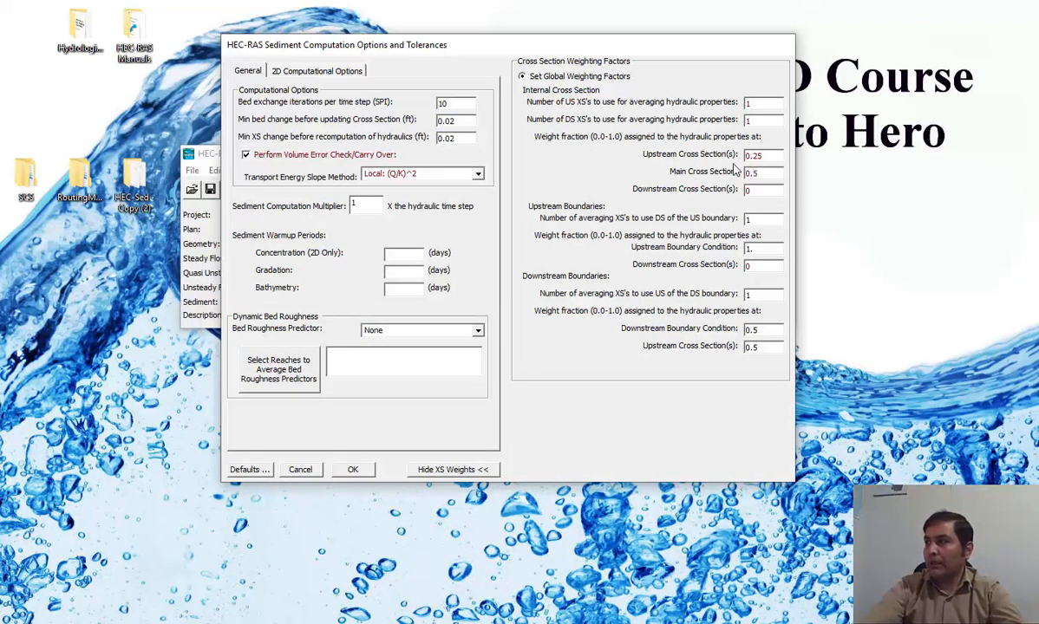
pyautogui.press('Tab')
pyautogui.write('0.2')
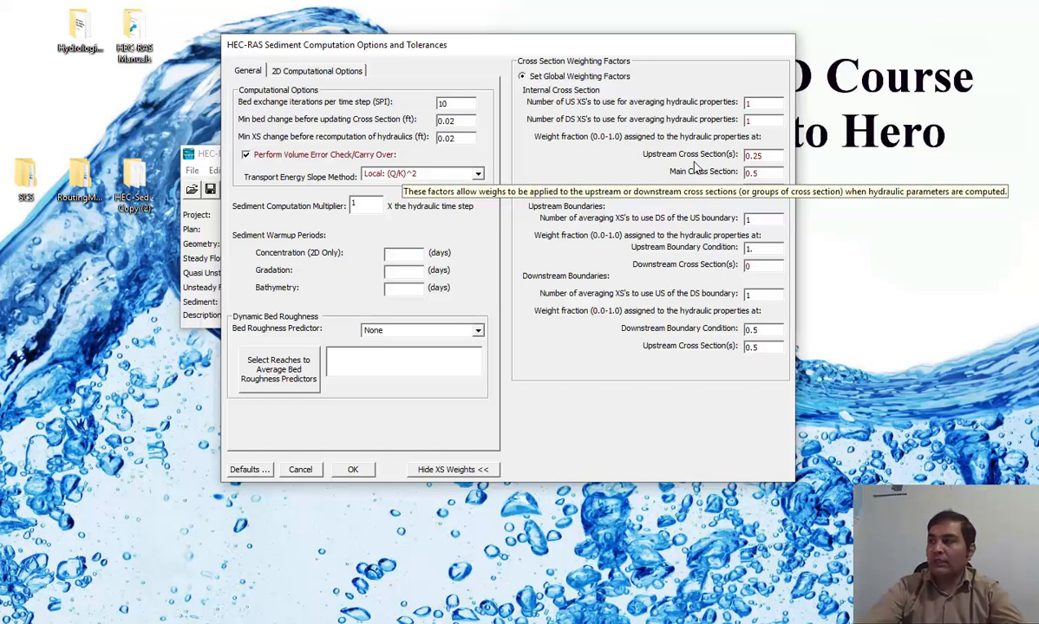
pyautogui.click(352, 470)
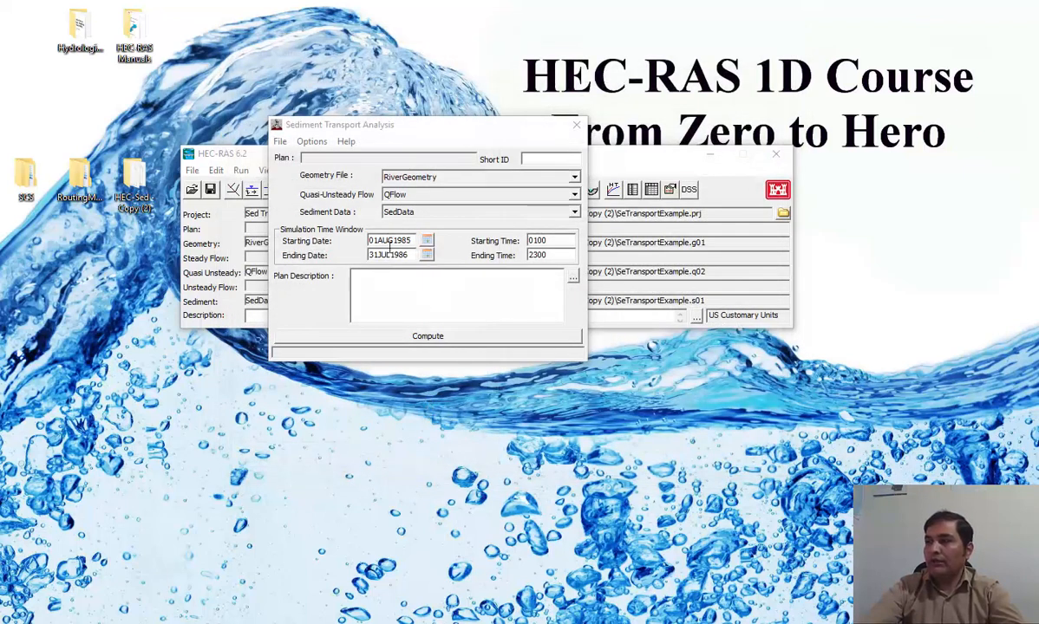
# Compute the Plan 02 sediment transport analysis and close the computation and analysis windows once it finishes.
pyautogui.click(428, 336)
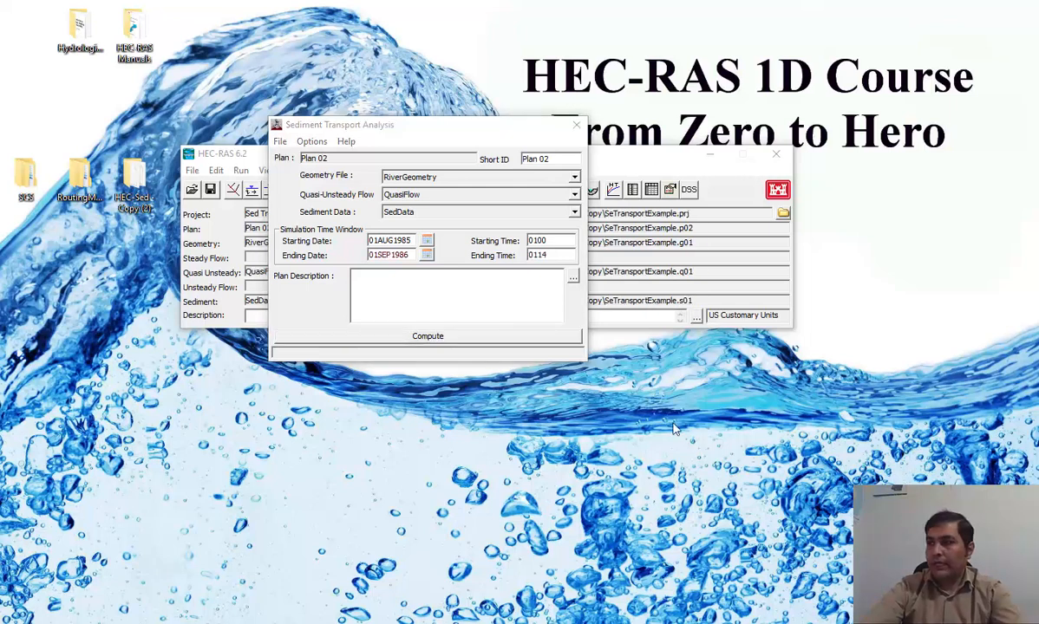
pyautogui.click(439, 338)
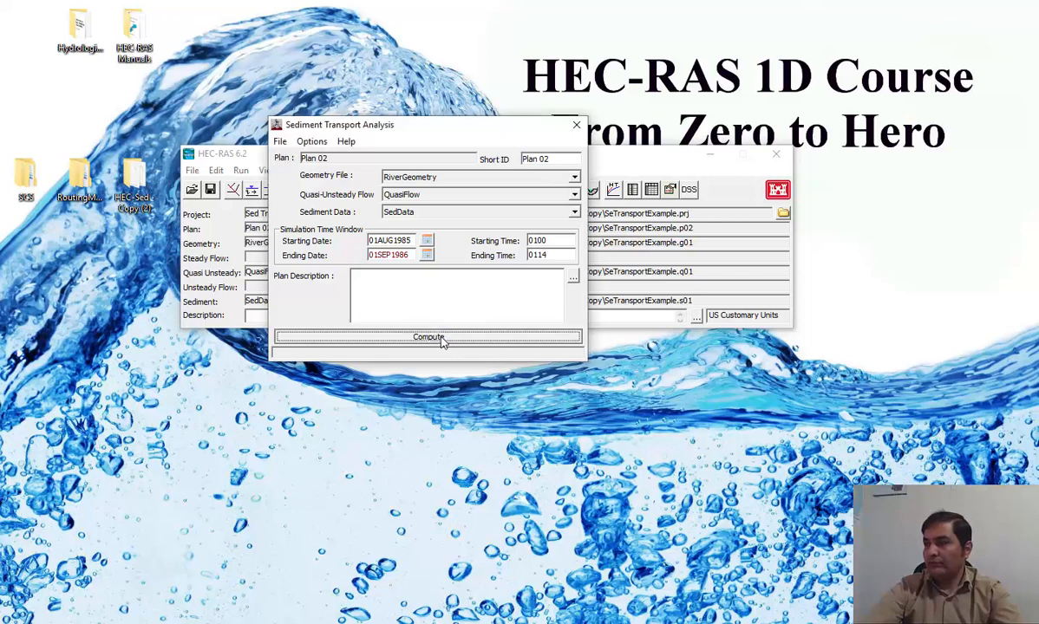
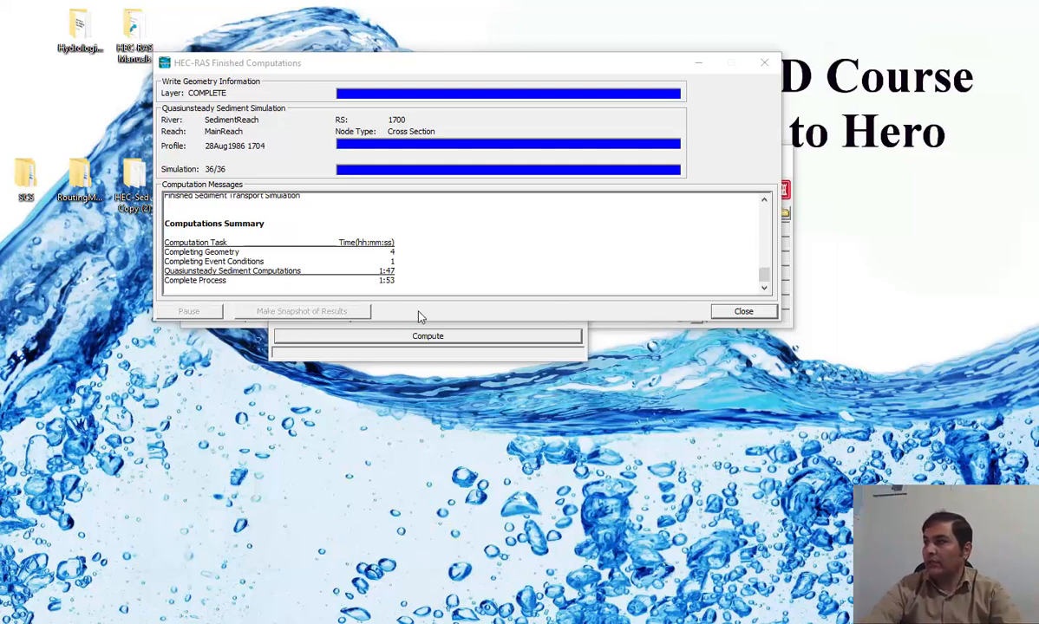
pyautogui.click(742, 311)
pyautogui.click(575, 125)
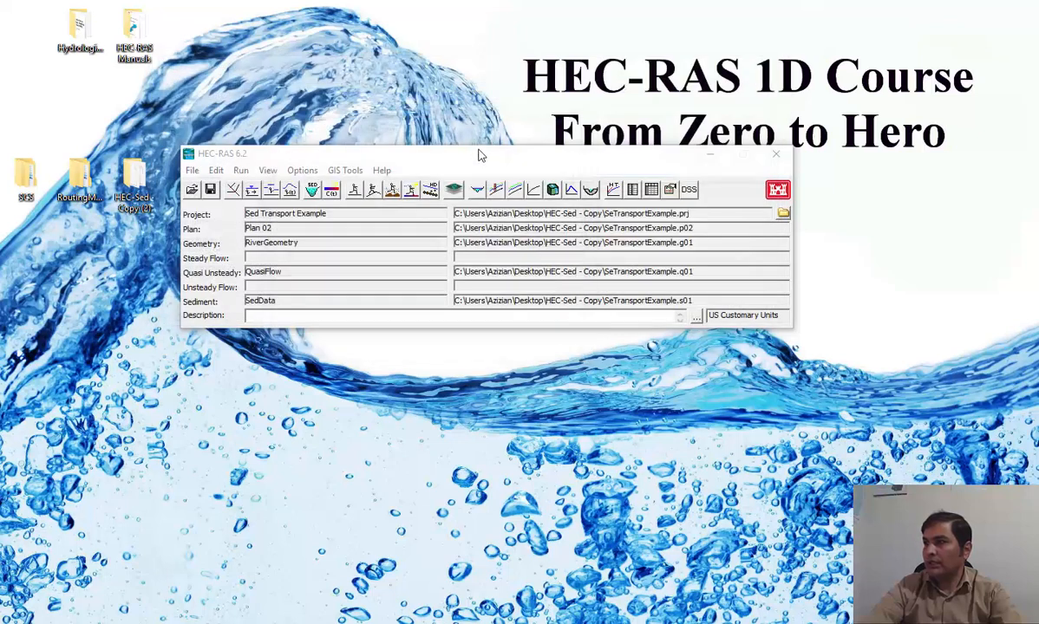
# Open the legacy Sediment Output (5.0) viewer and maximize its window.
pyautogui.moveTo(478, 153); pyautogui.dragTo(427, 154)
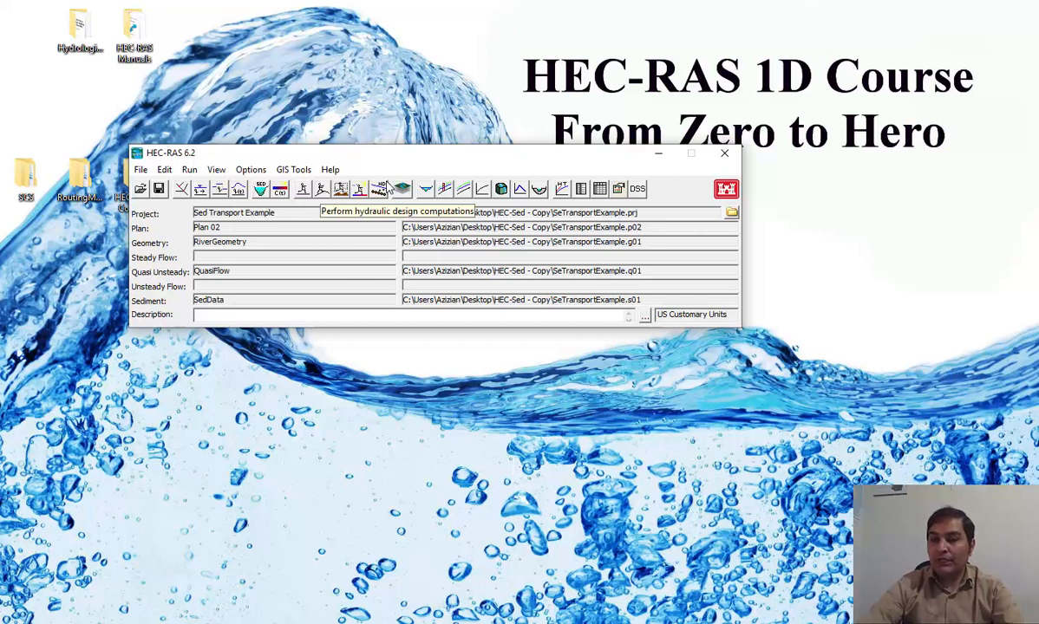
pyautogui.click(214, 169)
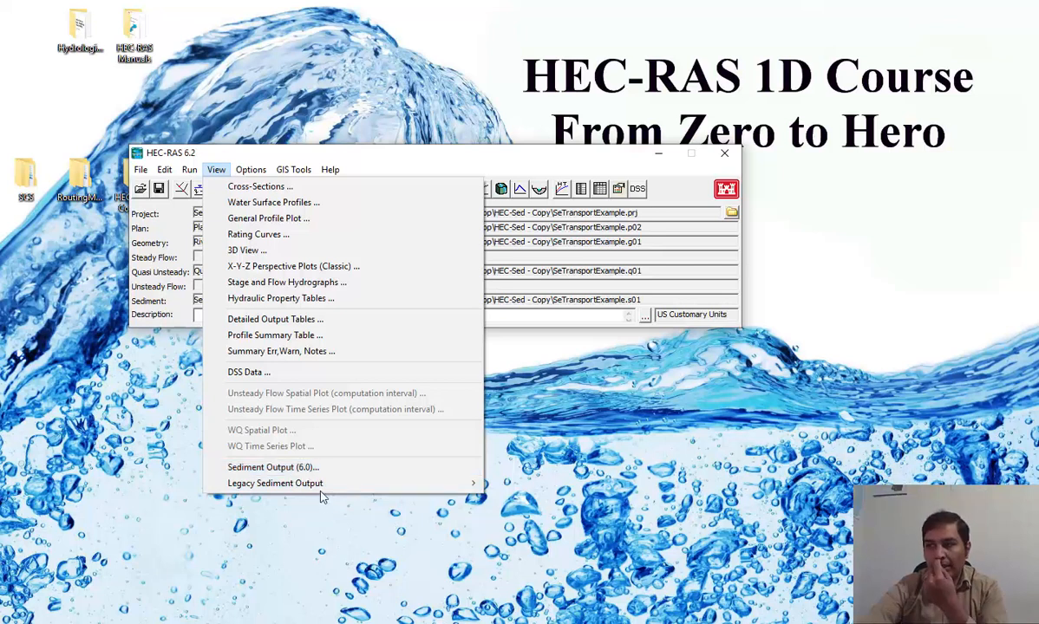
pyautogui.moveTo(354, 487)
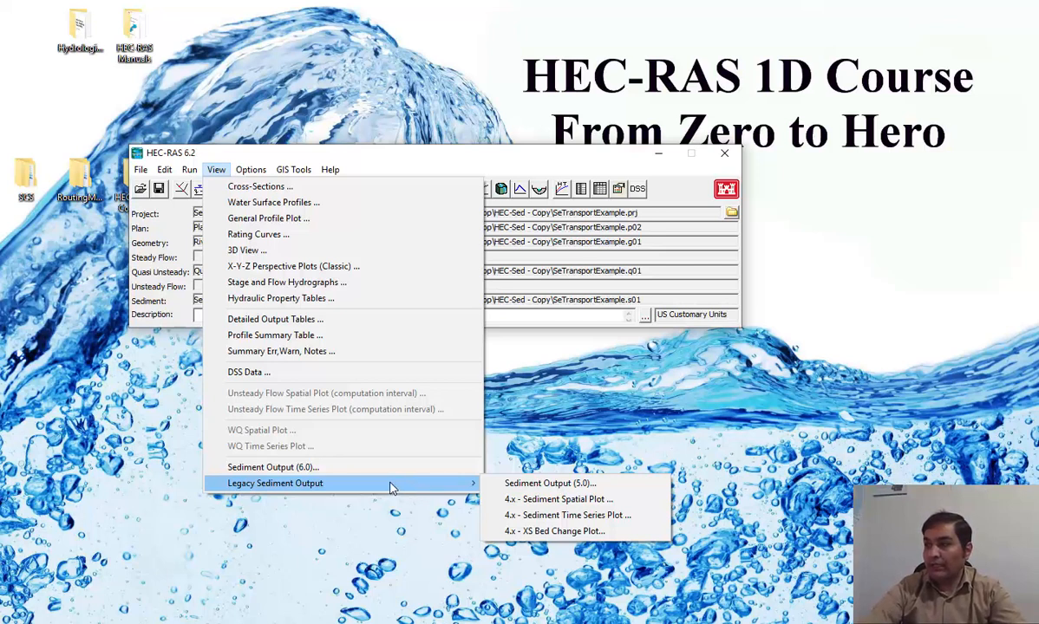
pyautogui.click(565, 488)
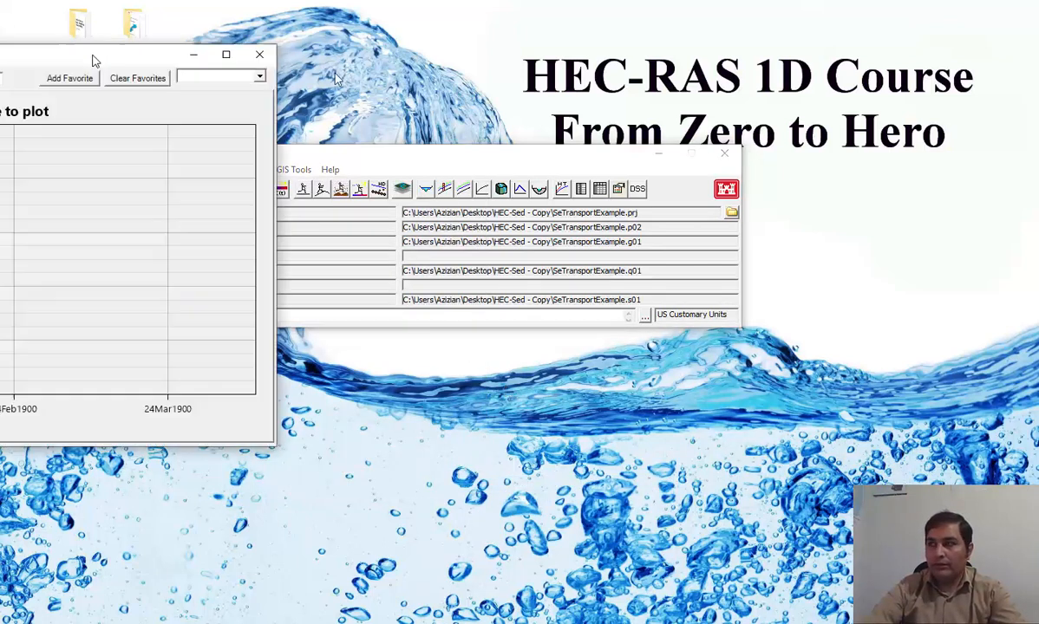
pyautogui.moveTo(92, 62); pyautogui.dragTo(632, 80)
pyautogui.click(809, 84)
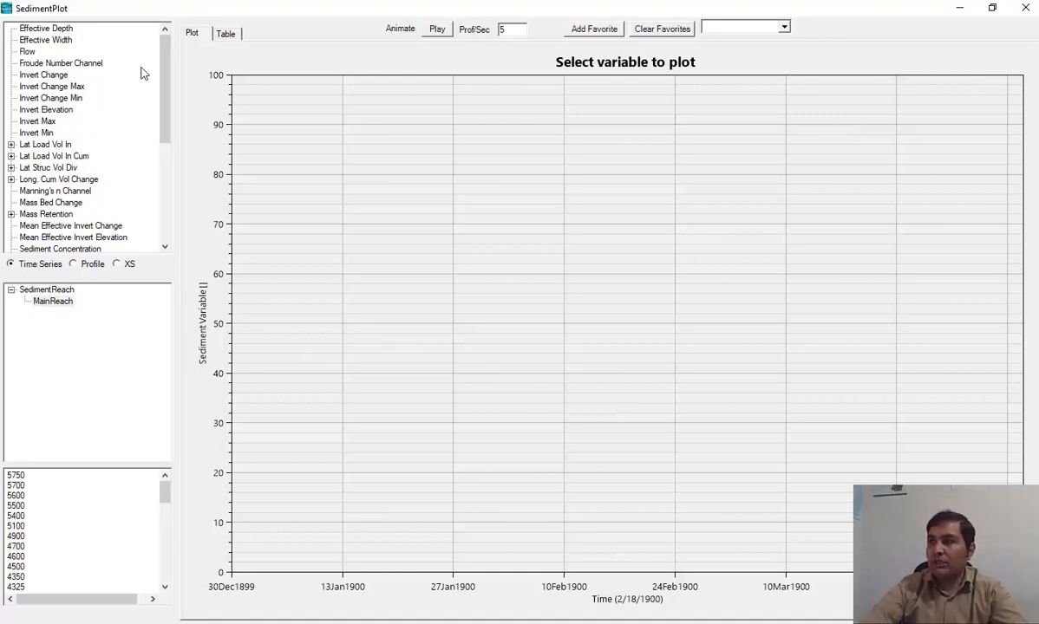
# Plot the Invert Change time series at river station 4100 of MainReach.
pyautogui.moveTo(164, 54)
pyautogui.mouseDown()
pyautogui.moveTo(164, 184)
pyautogui.moveTo(163, 49)
pyautogui.mouseUp()
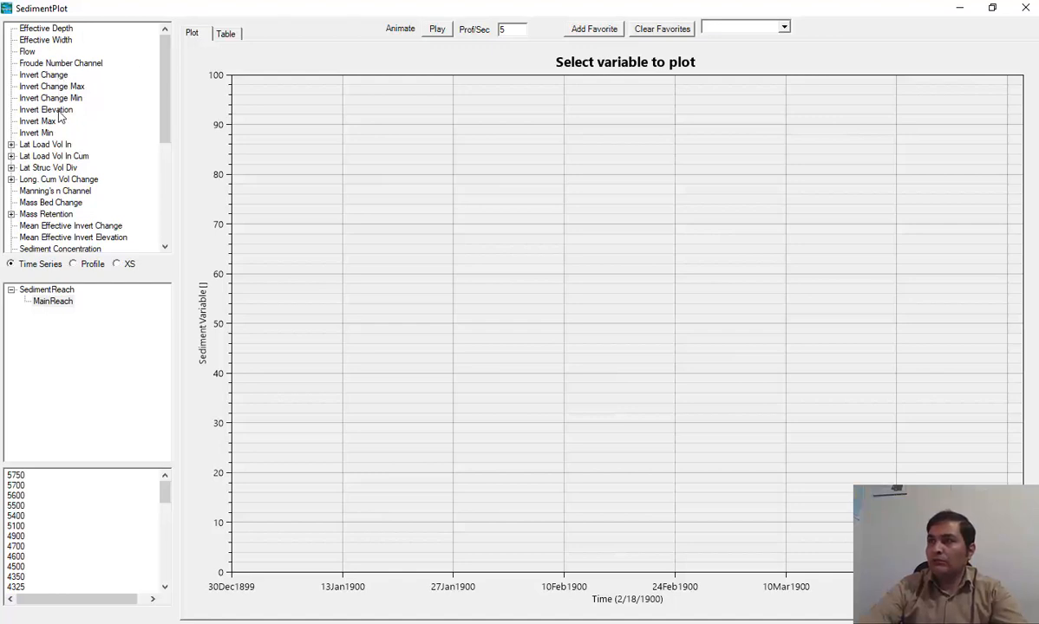
pyautogui.click(52, 76)
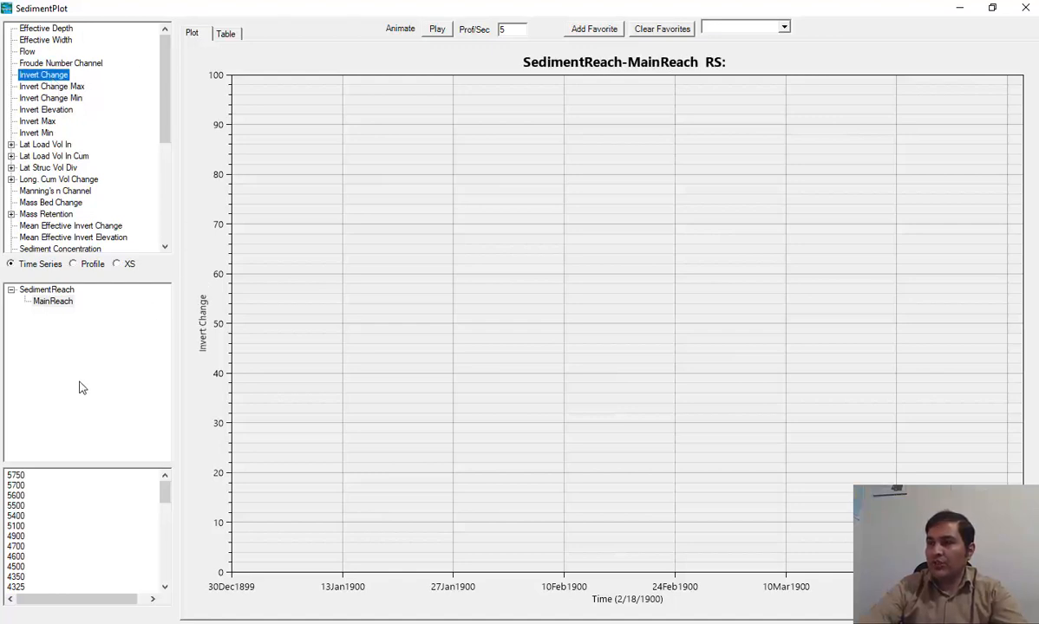
pyautogui.moveTo(167, 502); pyautogui.dragTo(163, 523)
pyautogui.click(18, 516)
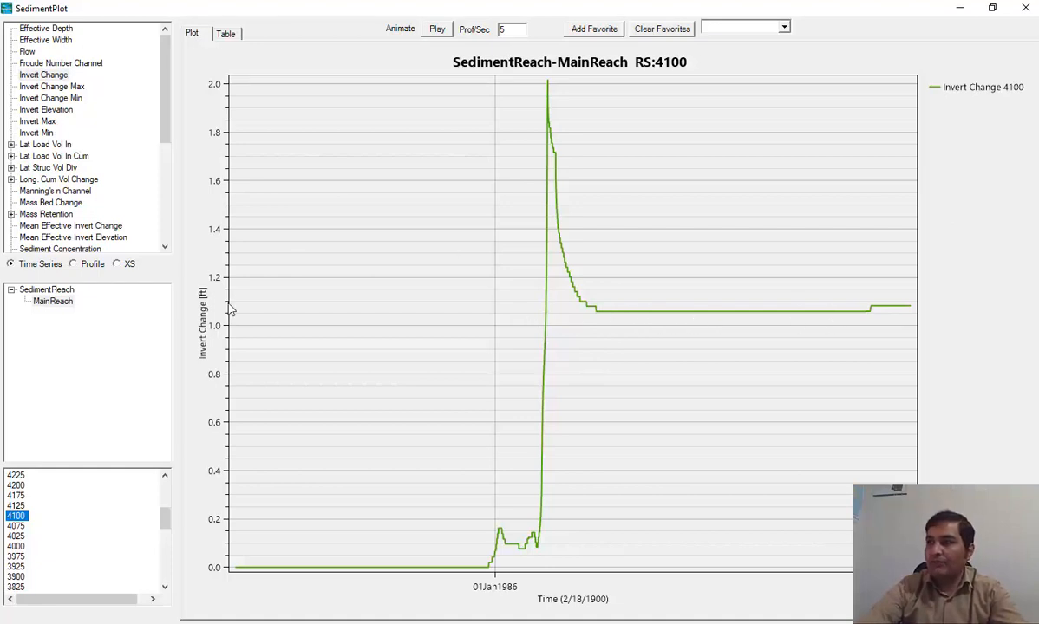
# Switch to the cross section plot and show river station 4000 at 02AUG1985 01:00:00.
pyautogui.click(121, 266)
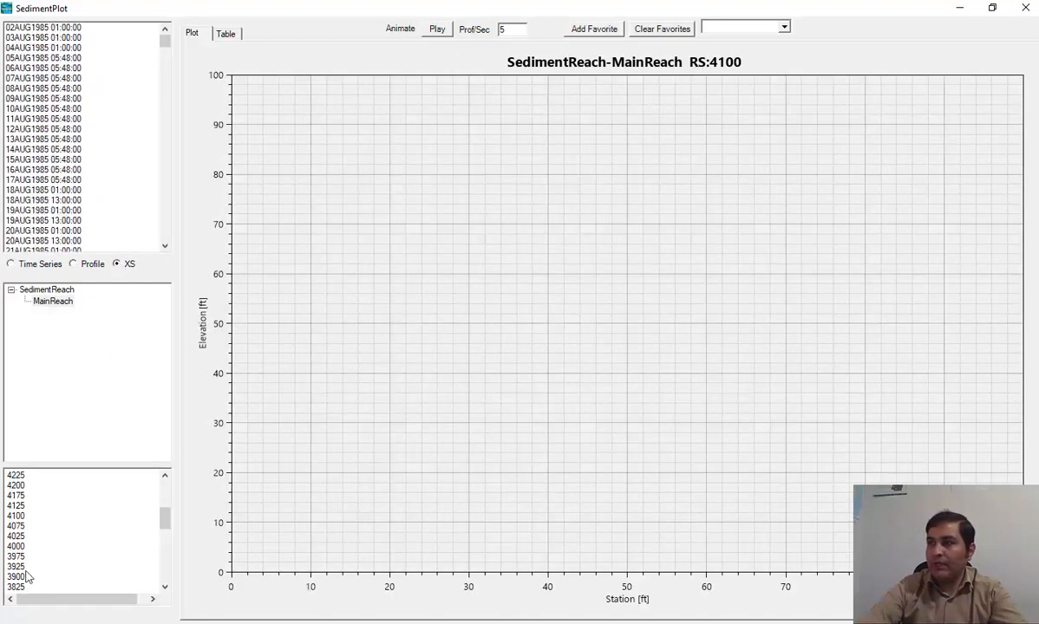
pyautogui.scroll(-4, 17, 577)
pyautogui.scroll(3, 19, 504)
pyautogui.click(16, 518)
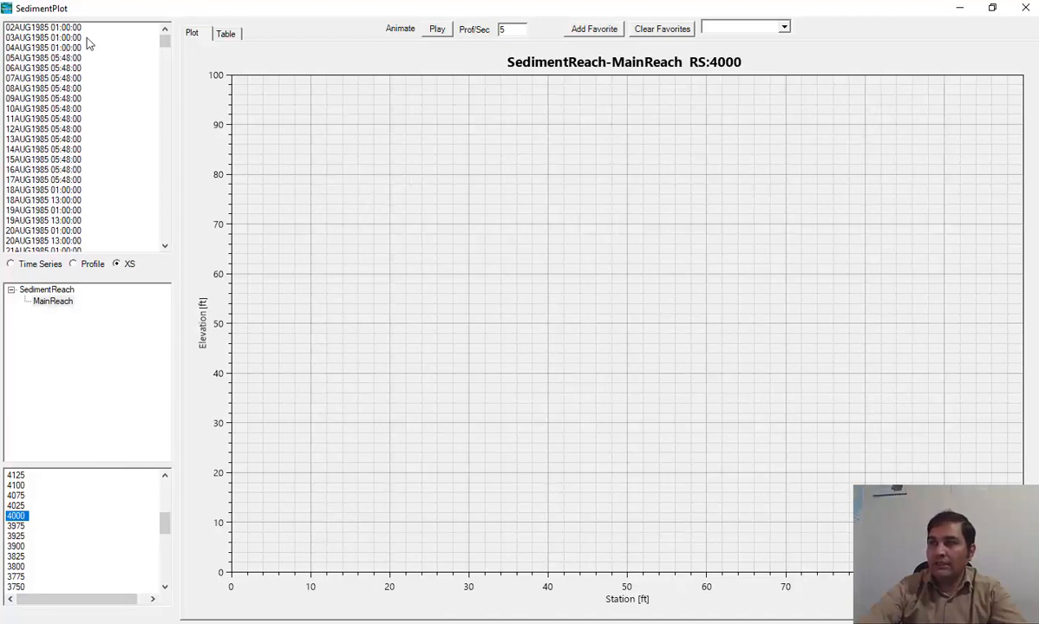
pyautogui.click(61, 31)
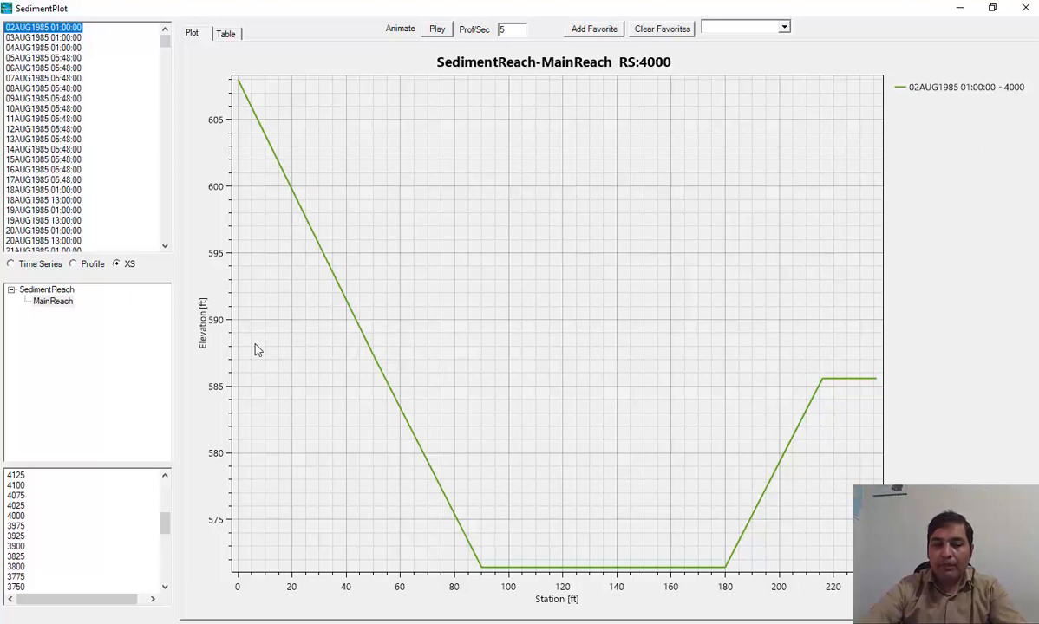
# Overlay the station 4000 cross sections for 18AUG1985 01:00:00, 31JAN1986 15:00:36, 04FEB1986 23:28:48 and 01SEP1986 01:14:00.
pyautogui.keyDown('ctrl'); pyautogui.click(49, 190); pyautogui.keyUp('ctrl')
pyautogui.moveTo(156, 40); pyautogui.dragTo(164, 159)
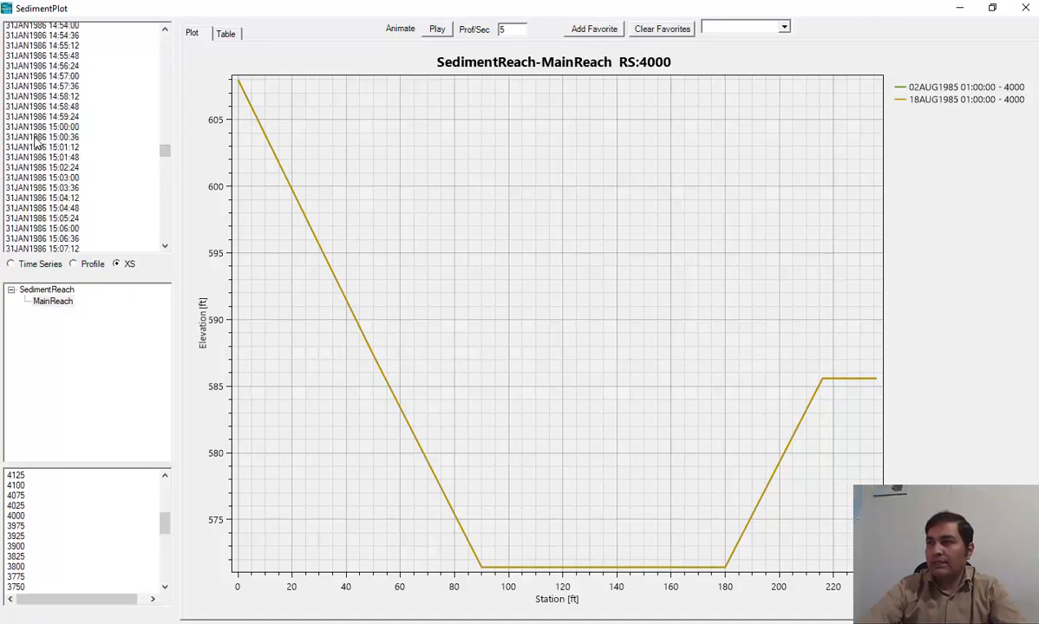
pyautogui.keyDown('ctrl'); pyautogui.click(36, 137); pyautogui.keyUp('ctrl')
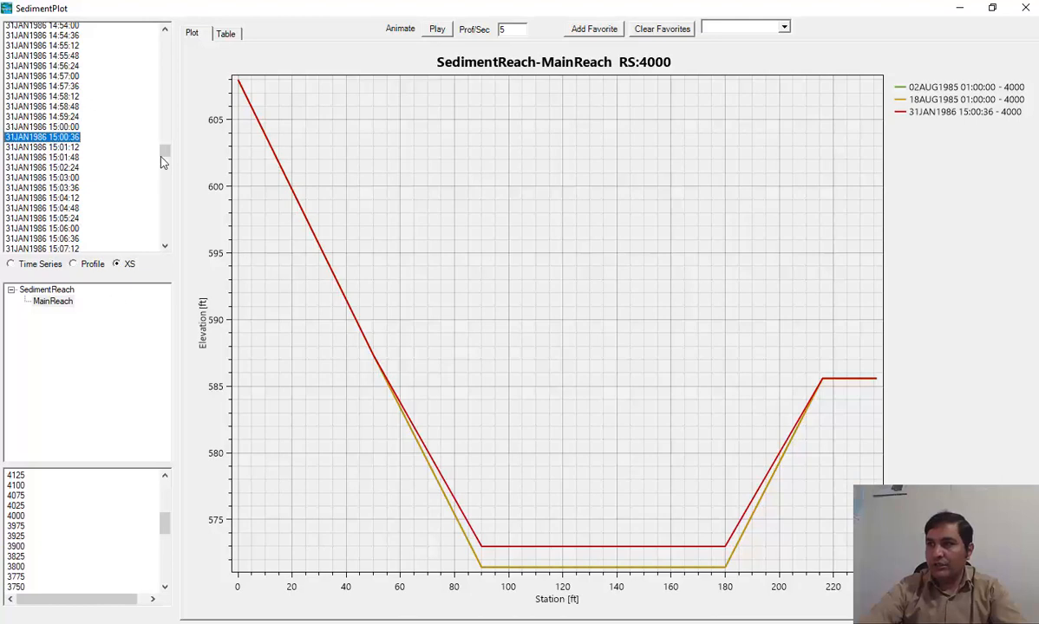
pyautogui.moveTo(162, 159); pyautogui.dragTo(164, 180)
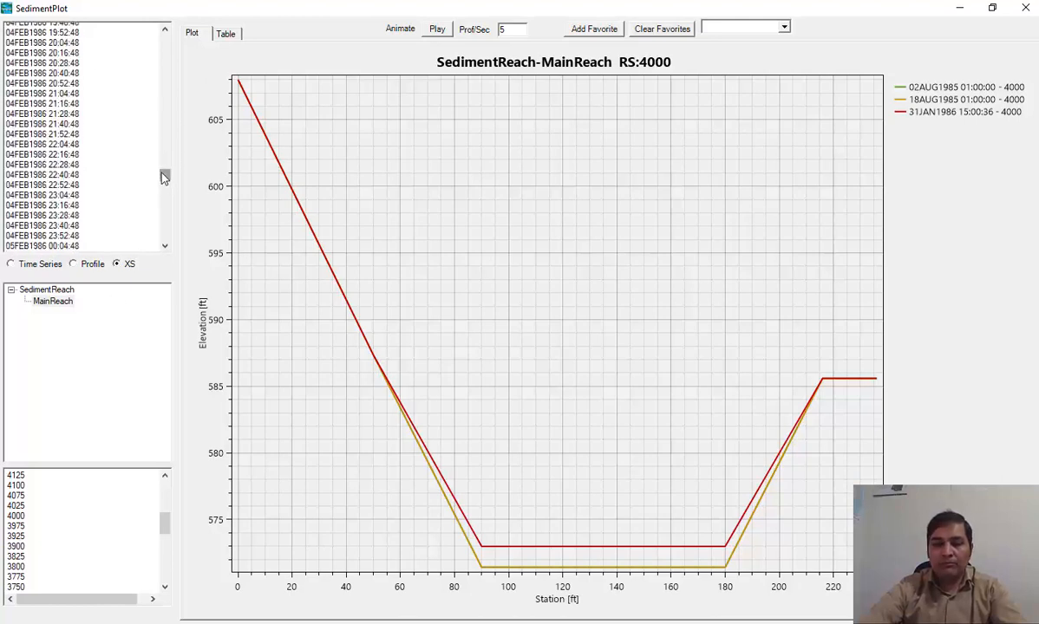
pyautogui.click(70, 216)
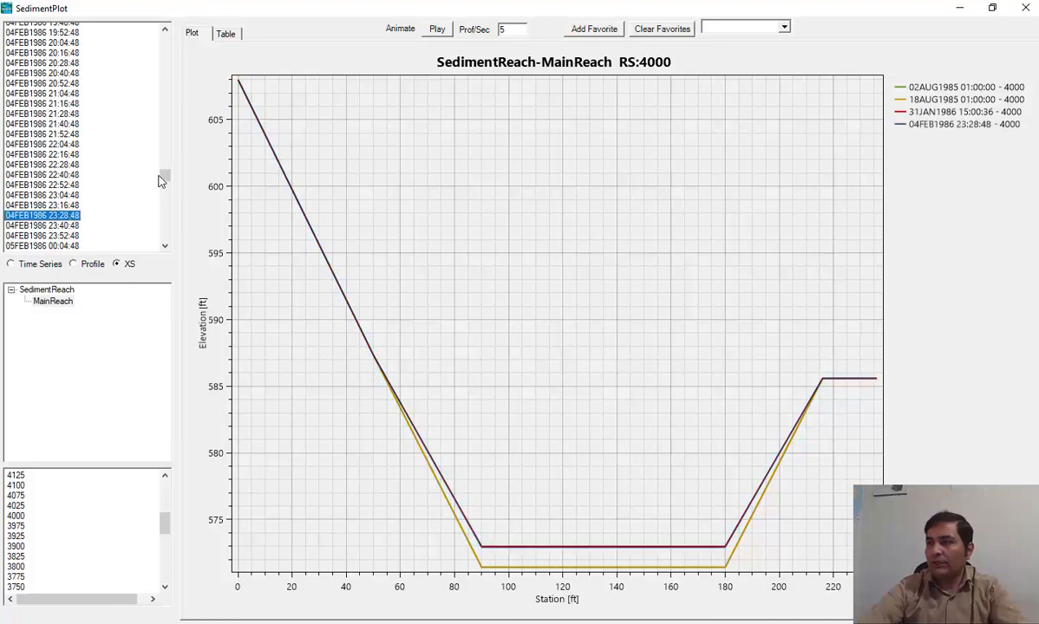
pyautogui.moveTo(164, 181); pyautogui.dragTo(161, 247)
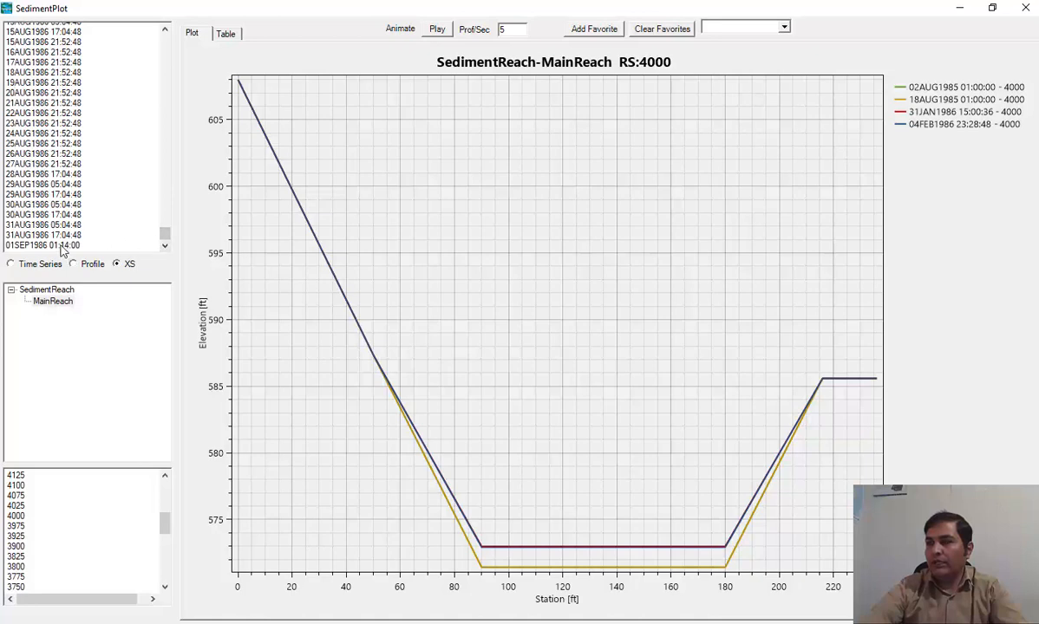
pyautogui.click(61, 247)
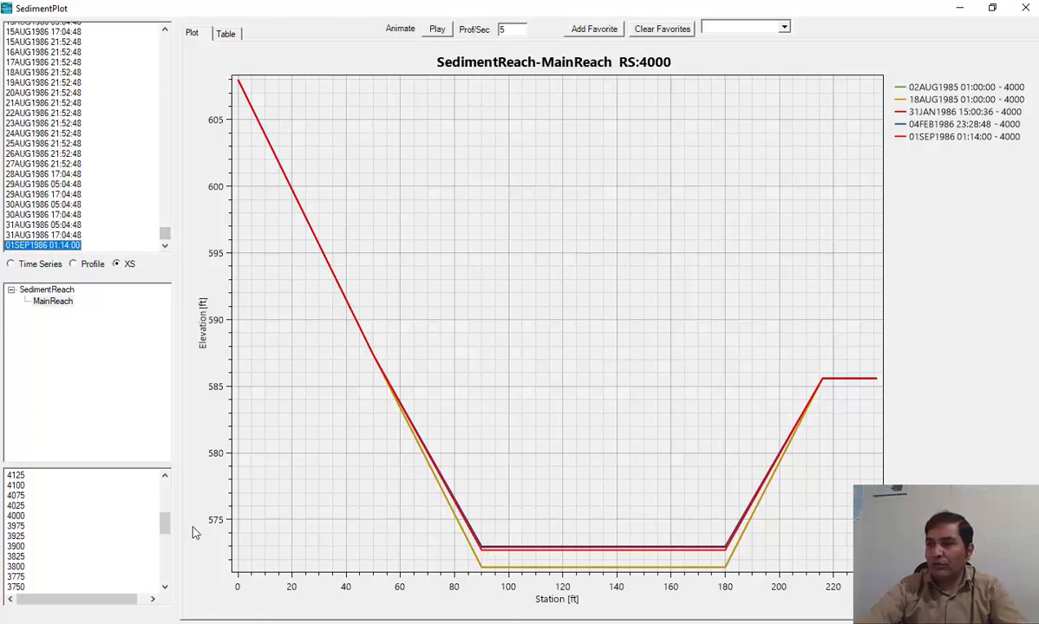
# Enlarge the river station list and compare the overlaid cross sections at stations 3632 and 4000.
pyautogui.moveTo(104, 467); pyautogui.dragTo(104, 368)
pyautogui.scroll(-1, 19, 437)
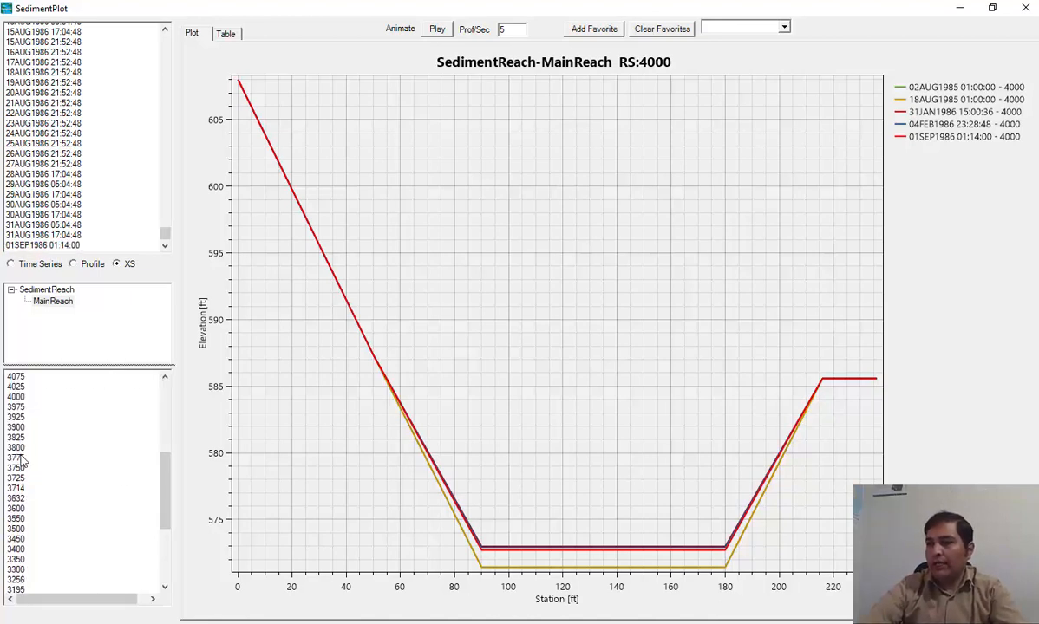
pyautogui.click(19, 450)
pyautogui.click(14, 499)
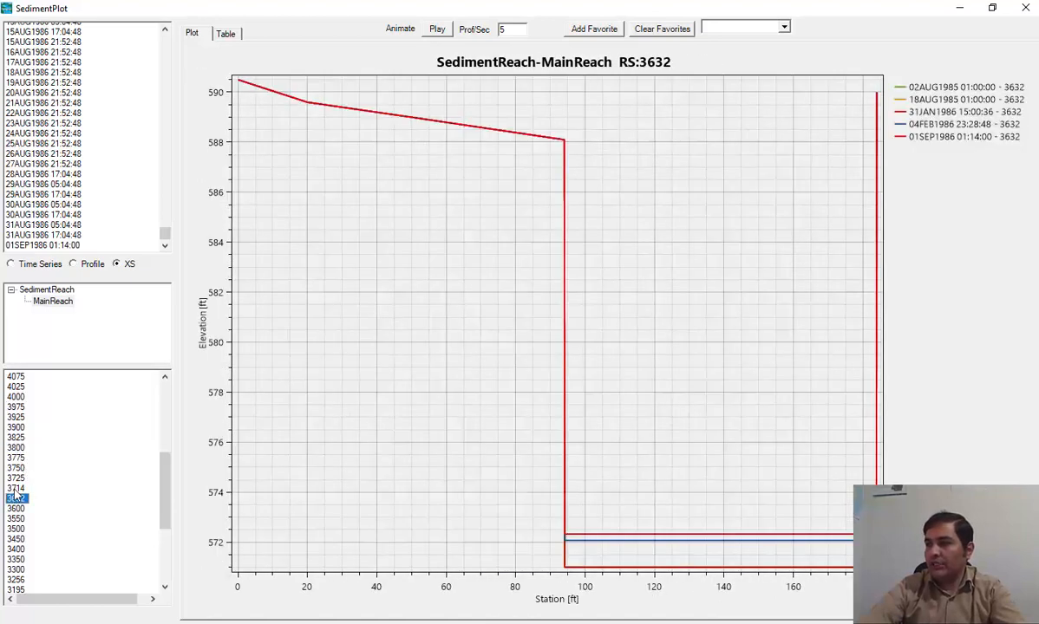
pyautogui.click(20, 437)
pyautogui.click(16, 404)
pyautogui.click(16, 397)
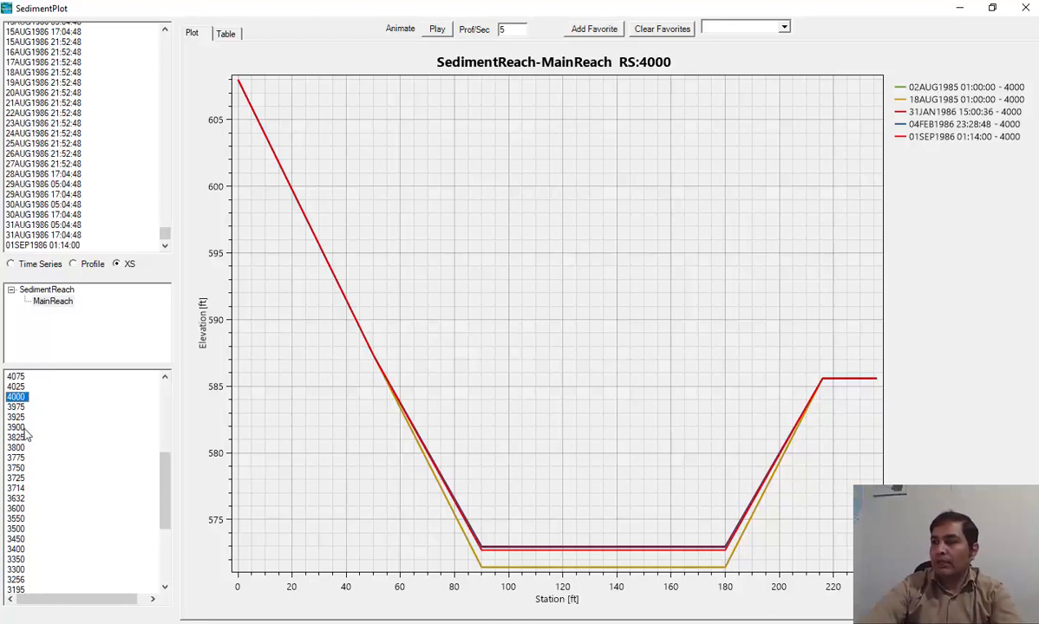
# Show the overlaid cross sections at river stations 3550 and 3750.
pyautogui.scroll(-2, 25, 503)
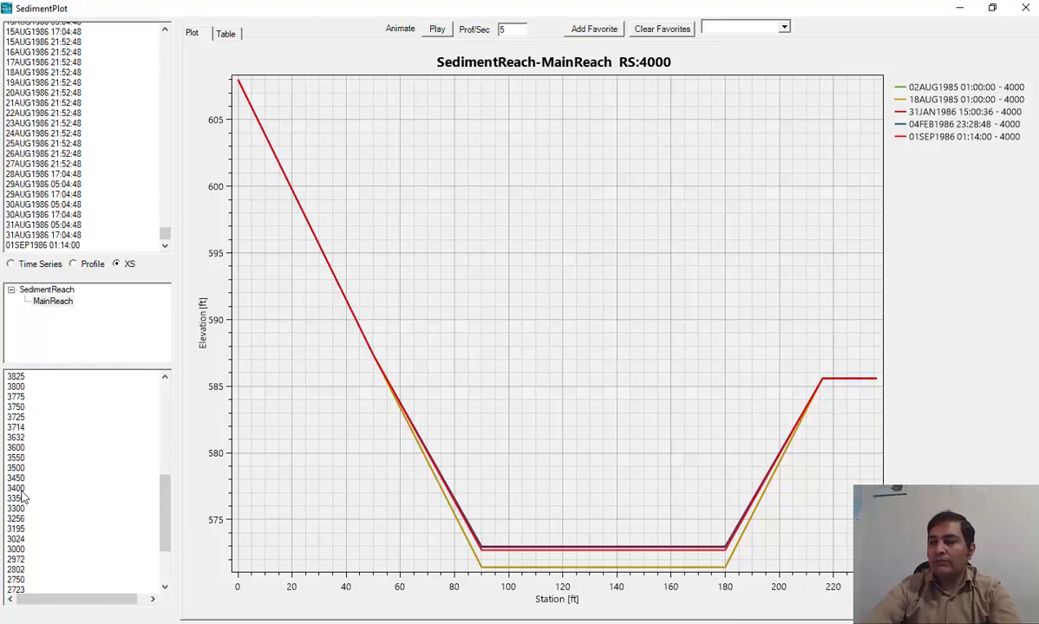
pyautogui.click(20, 488)
pyautogui.click(15, 457)
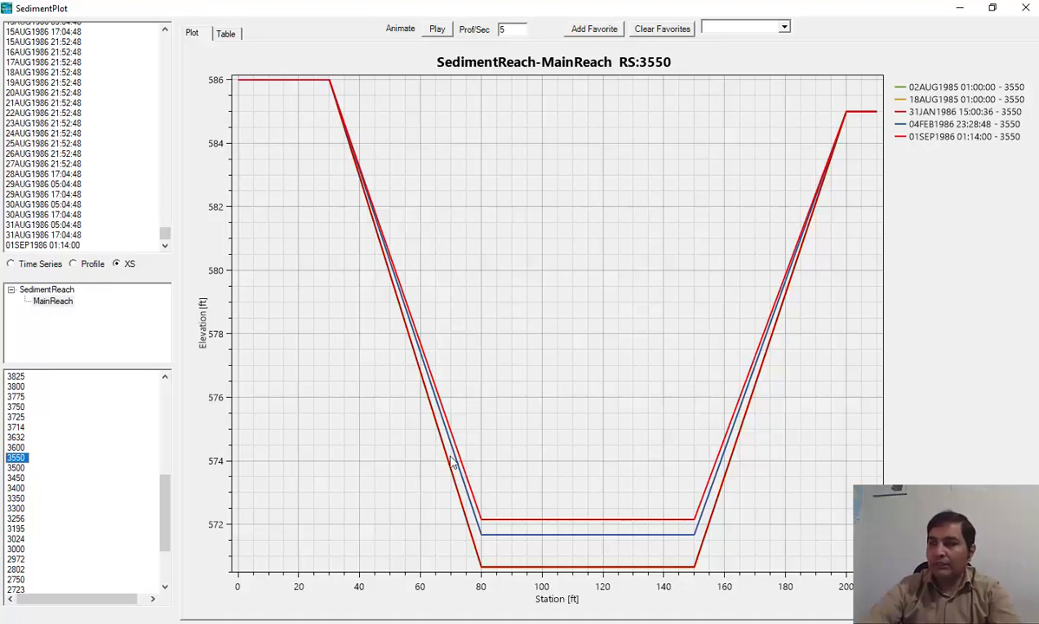
pyautogui.click(24, 408)
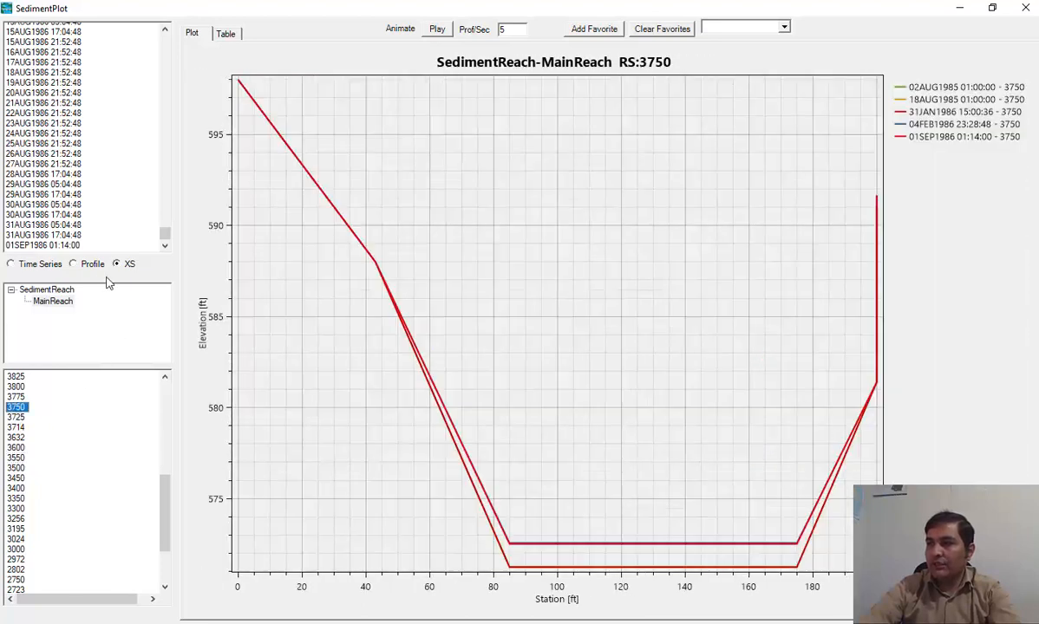
# Switch to the profile plot and show Invert Elevation for 26AUG1985 01:00:00.
pyautogui.click(83, 261)
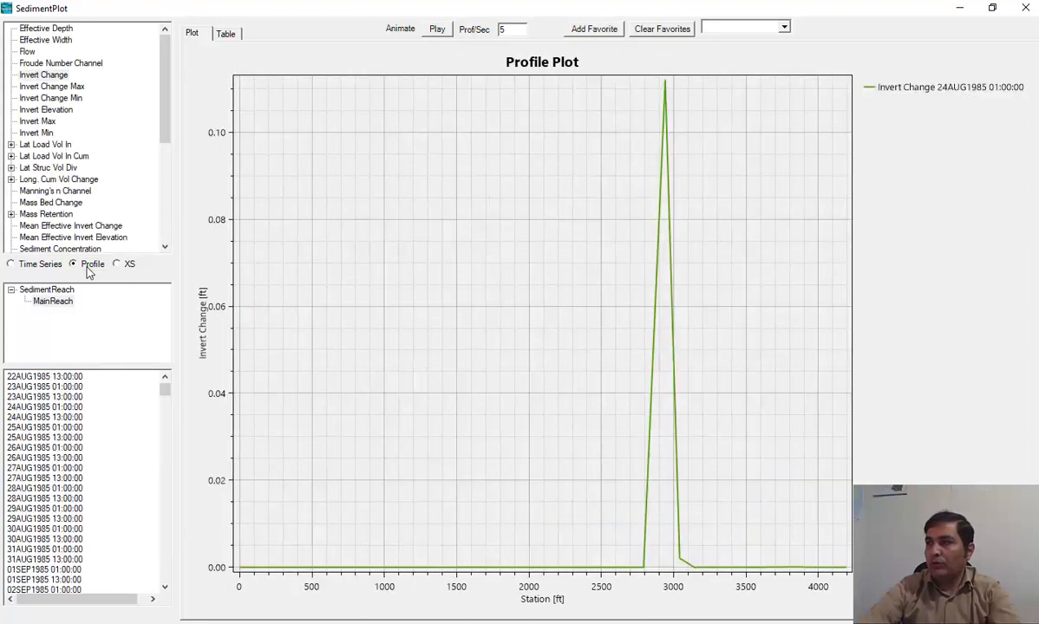
pyautogui.click(49, 109)
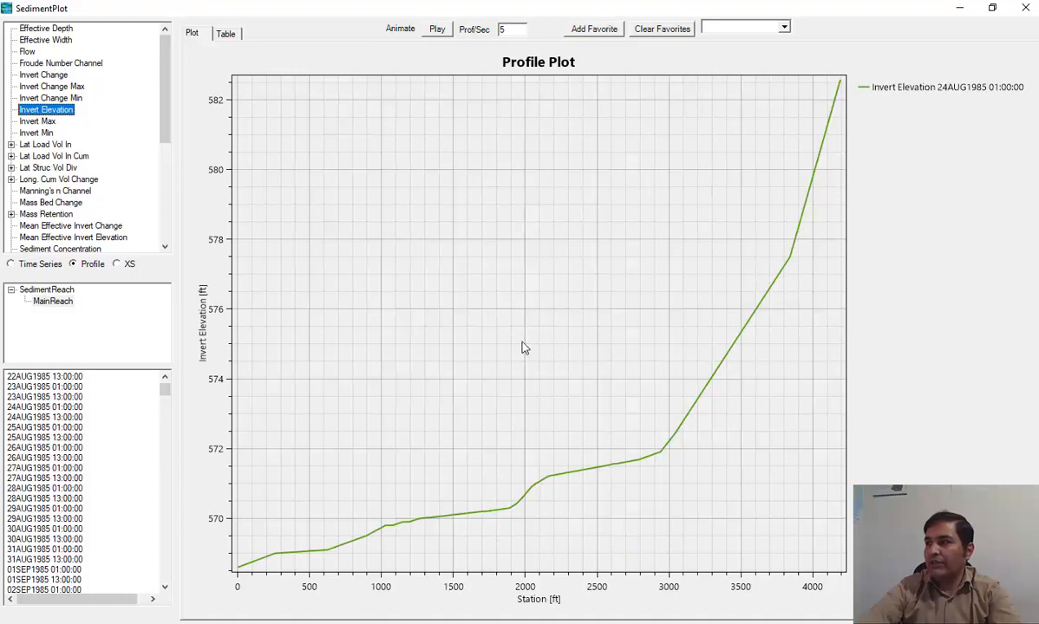
pyautogui.click(48, 448)
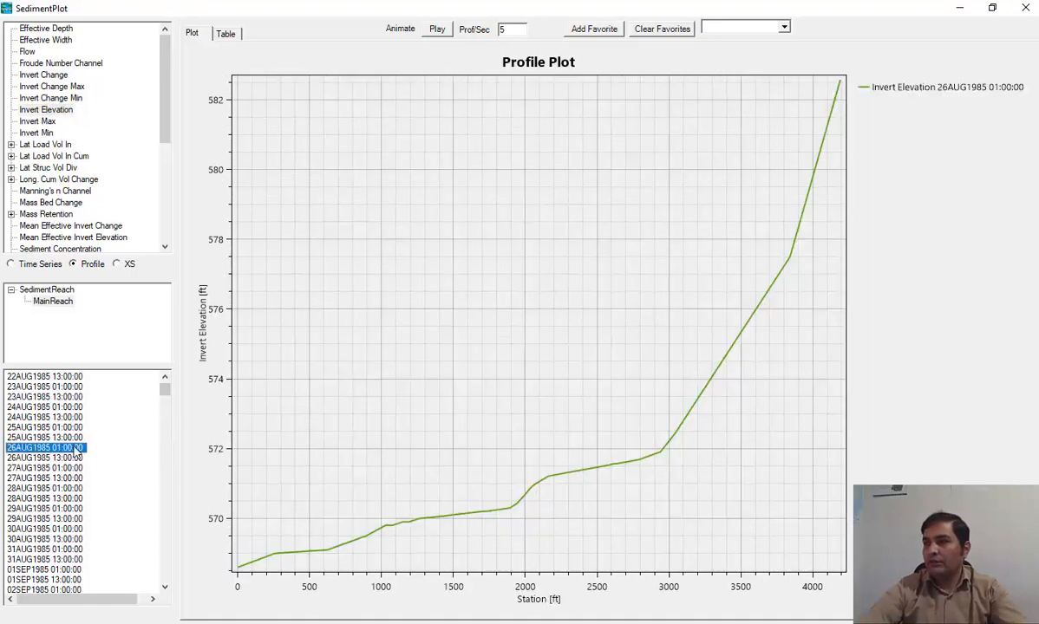
# Overlay the Invert Elevation profiles for 12AUG1985 05:48:00, 18JAN1986 15:30:00, 29JAN1986 00:00:00, 31JAN1986 04:10:12 and 31JAN1986 13:56:24.
pyautogui.moveTo(170, 393); pyautogui.dragTo(160, 360)
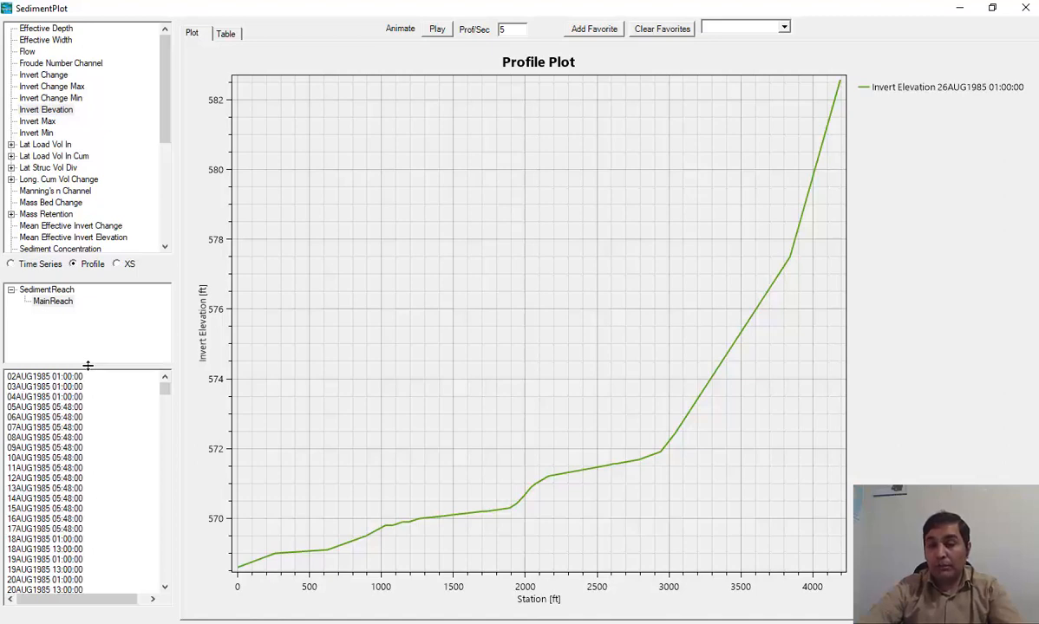
pyautogui.click(71, 481)
pyautogui.moveTo(162, 395); pyautogui.dragTo(164, 526)
pyautogui.click(61, 447)
pyautogui.click(62, 447)
pyautogui.click(62, 459)
pyautogui.click(52, 458)
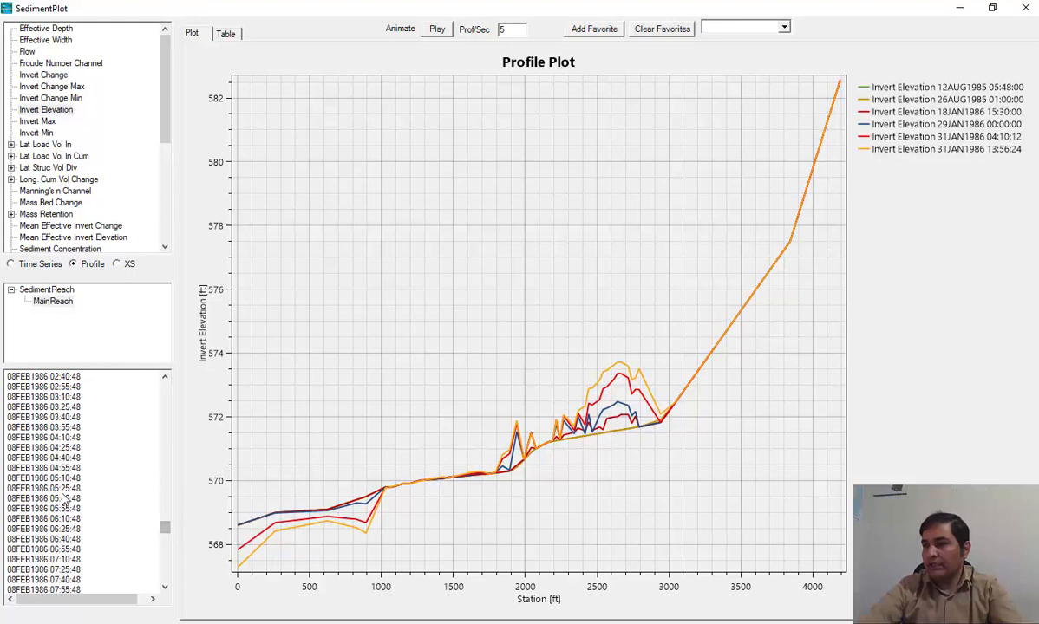
# Add the Invert Elevation profiles for 08FEB1986 05:25:48, 08FEB1986 13:25:48 and 23FEB1986 16:04:48 to the overlay.
pyautogui.click(54, 489)
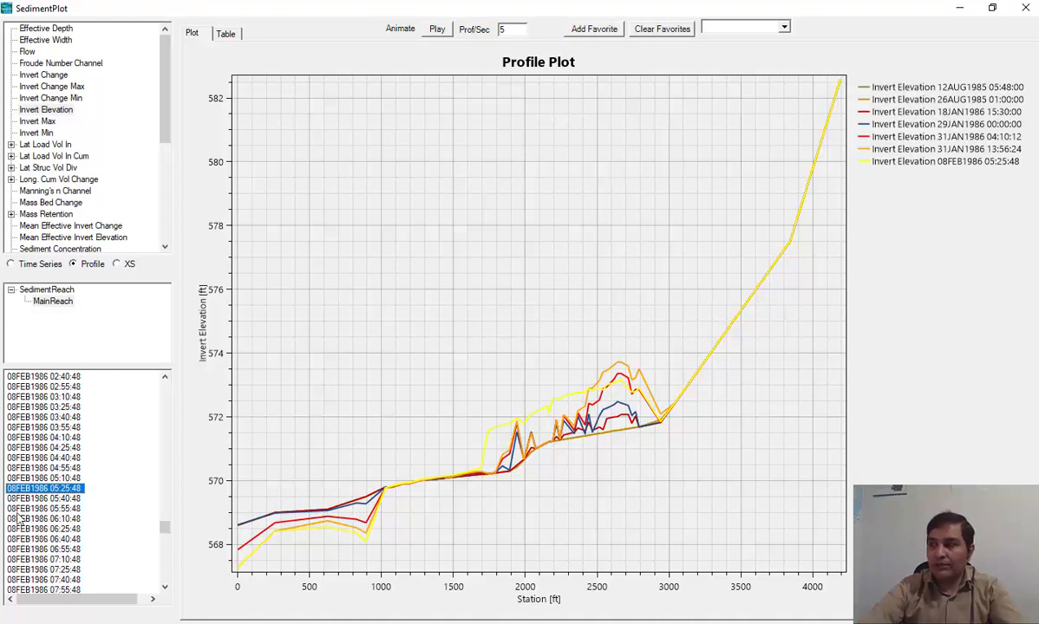
pyautogui.scroll(-10, 18, 517)
pyautogui.keyDown('ctrl'); pyautogui.click(55, 509); pyautogui.keyUp('ctrl')
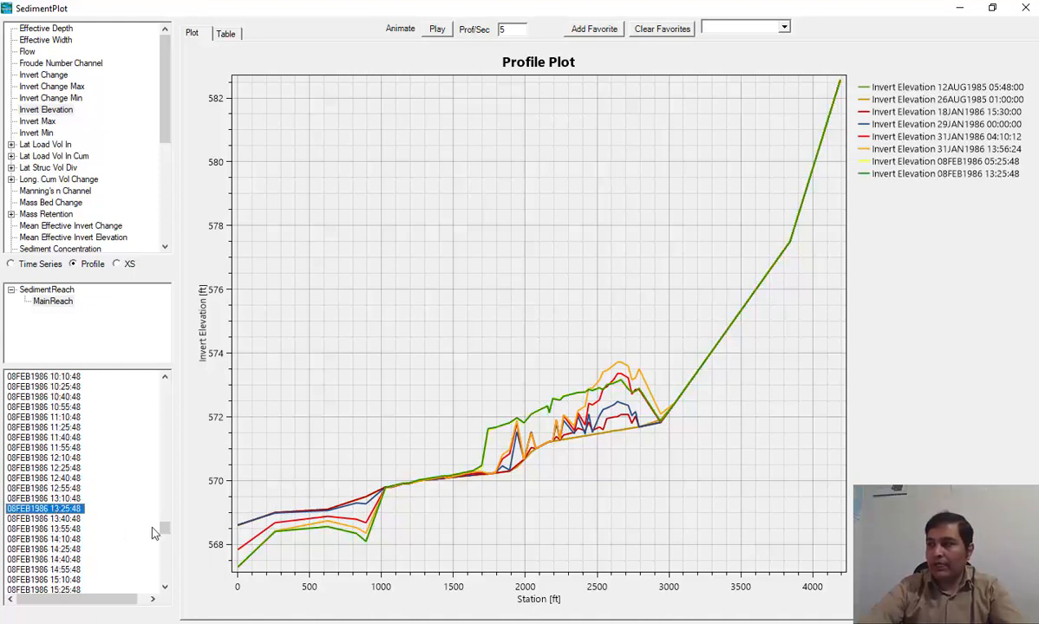
pyautogui.moveTo(165, 527); pyautogui.dragTo(165, 552)
pyautogui.keyDown('ctrl'); pyautogui.click(65, 480); pyautogui.keyUp('ctrl')
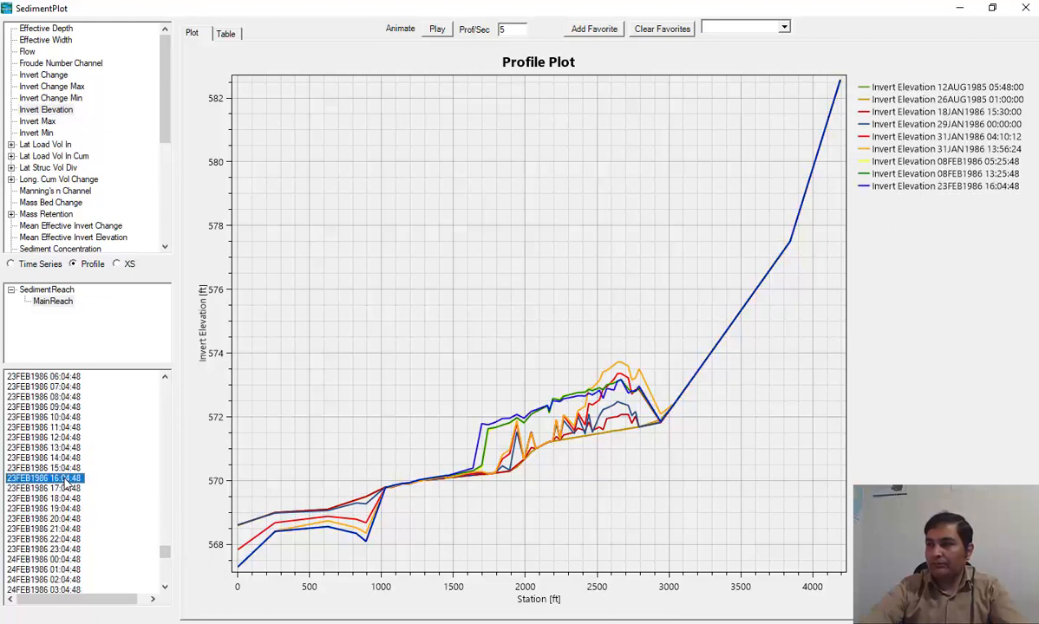
# Add the Invert Elevation profiles for 26FEB1986 14:04:48, 01APR1986 14:40:48 and 03APR1986 06:40:48 to the overlay.
pyautogui.scroll(-15, 69, 484)
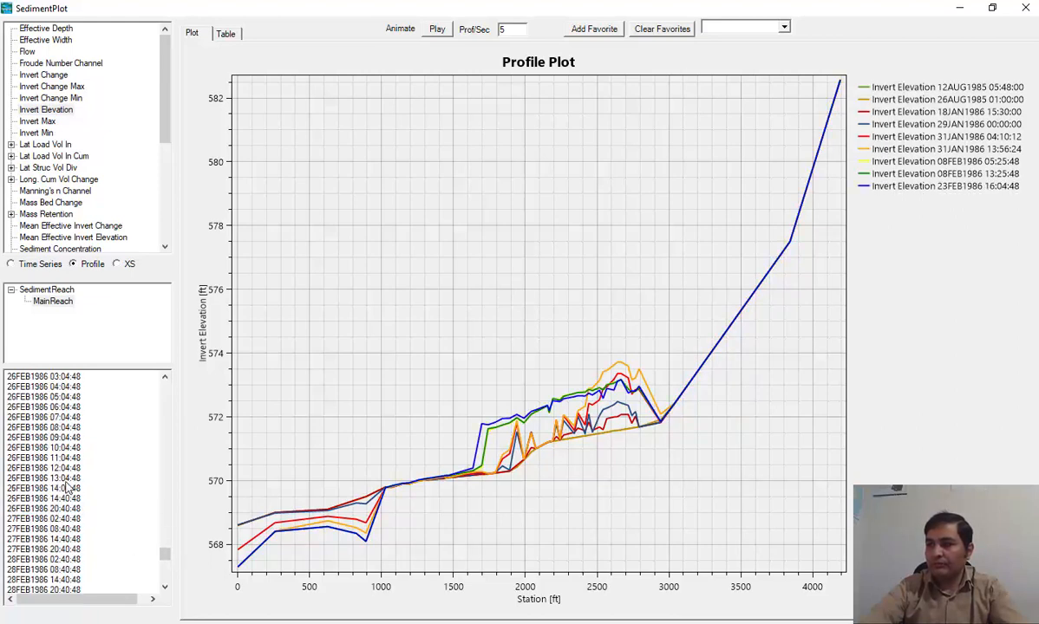
pyautogui.keyDown('ctrl'); pyautogui.click(65, 488); pyautogui.keyUp('ctrl')
pyautogui.moveTo(163, 553); pyautogui.dragTo(163, 561)
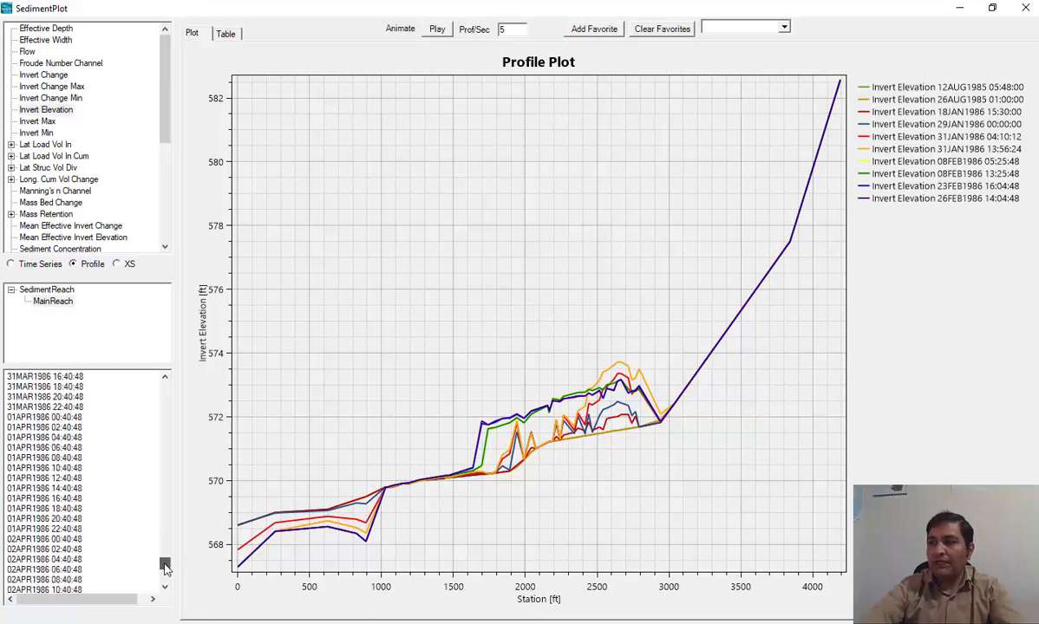
pyautogui.keyDown('ctrl'); pyautogui.click(67, 490); pyautogui.keyUp('ctrl')
pyautogui.scroll(-6, 68, 494)
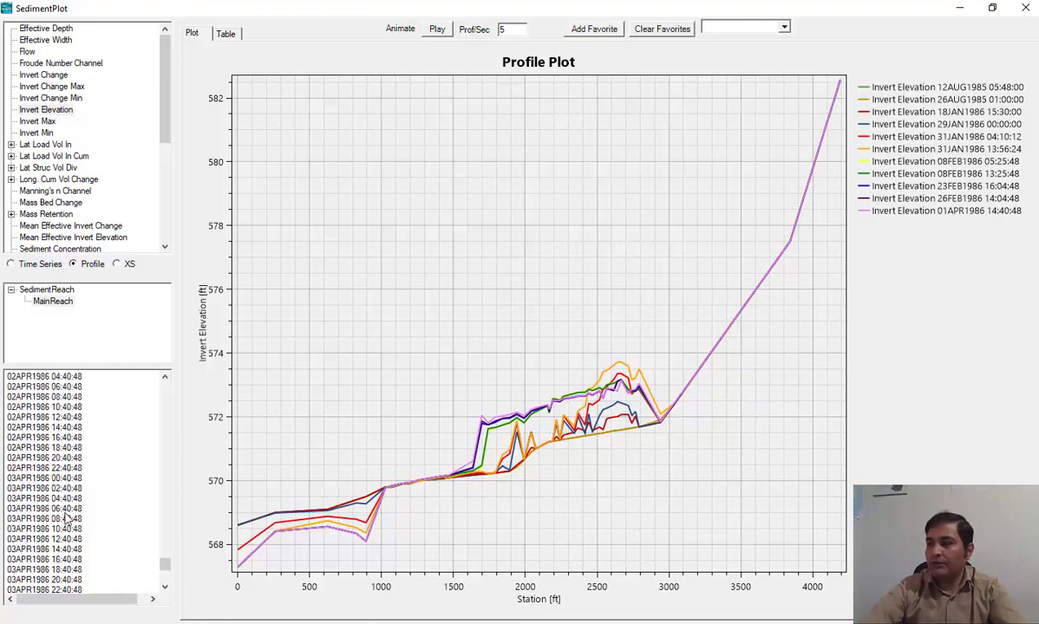
pyautogui.keyDown('ctrl'); pyautogui.click(66, 510); pyautogui.keyUp('ctrl')
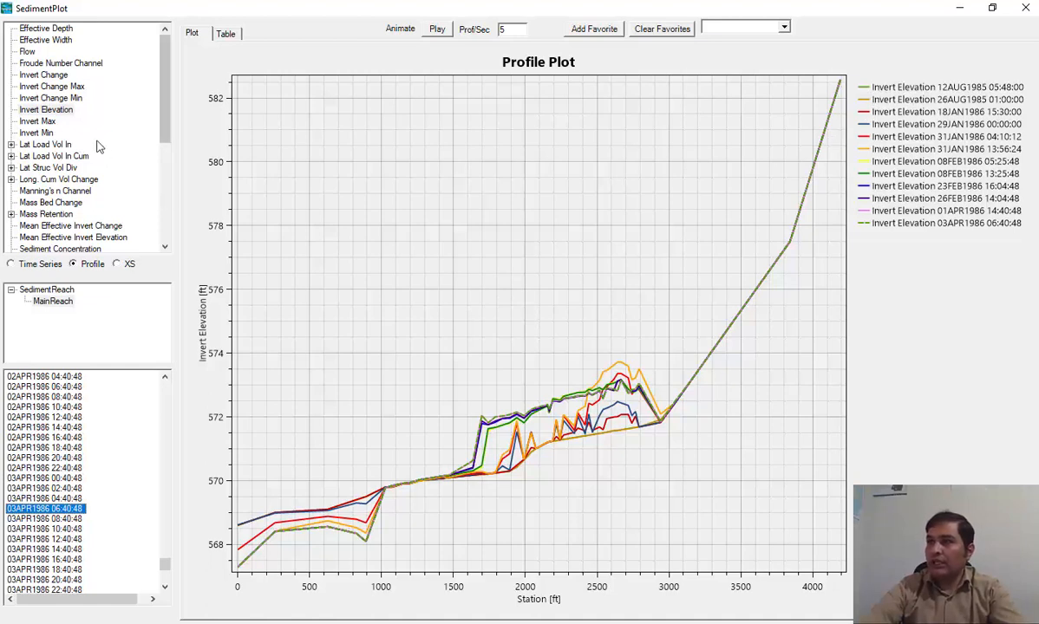
# Plot the Froude Number Channel profile for 02APR1986 16:40:48 and the Flow profile for 03APR1986 04:40:48.
pyautogui.click(56, 65)
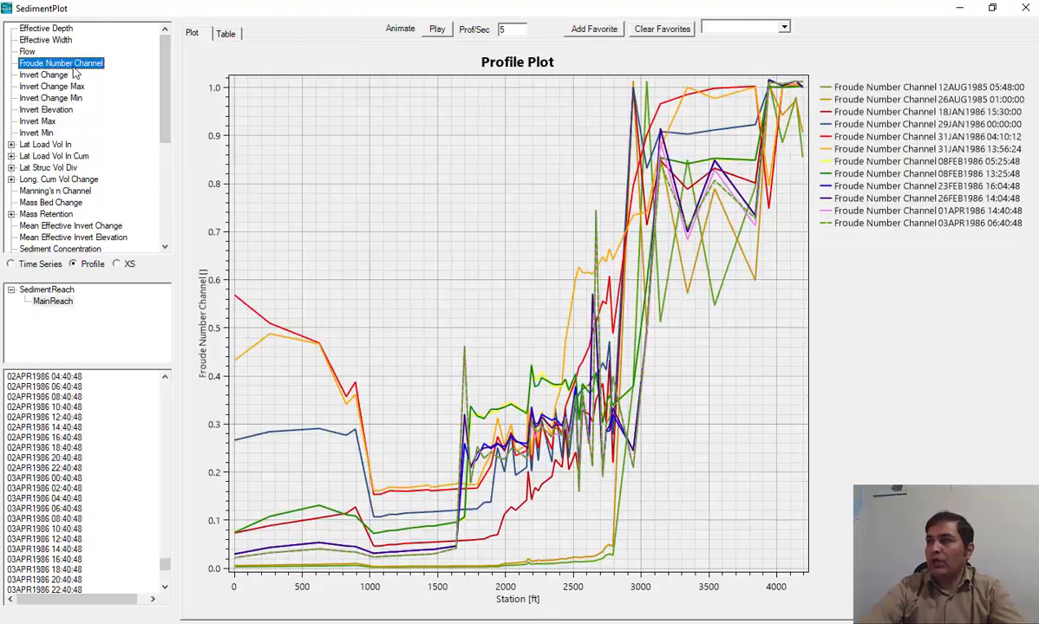
pyautogui.click(122, 468)
pyautogui.click(58, 65)
pyautogui.click(84, 438)
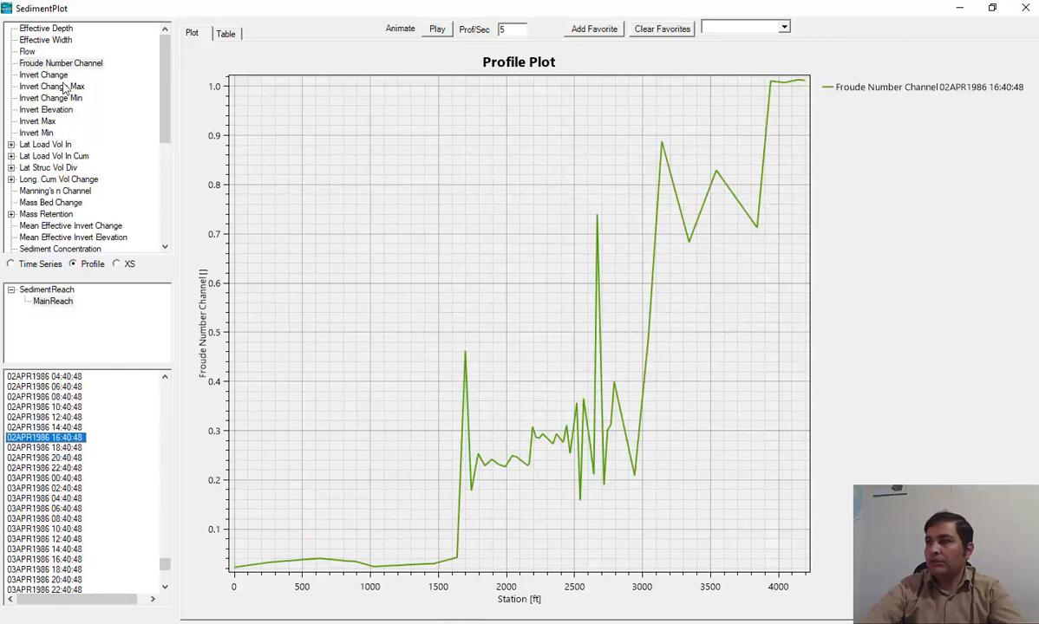
pyautogui.click(28, 52)
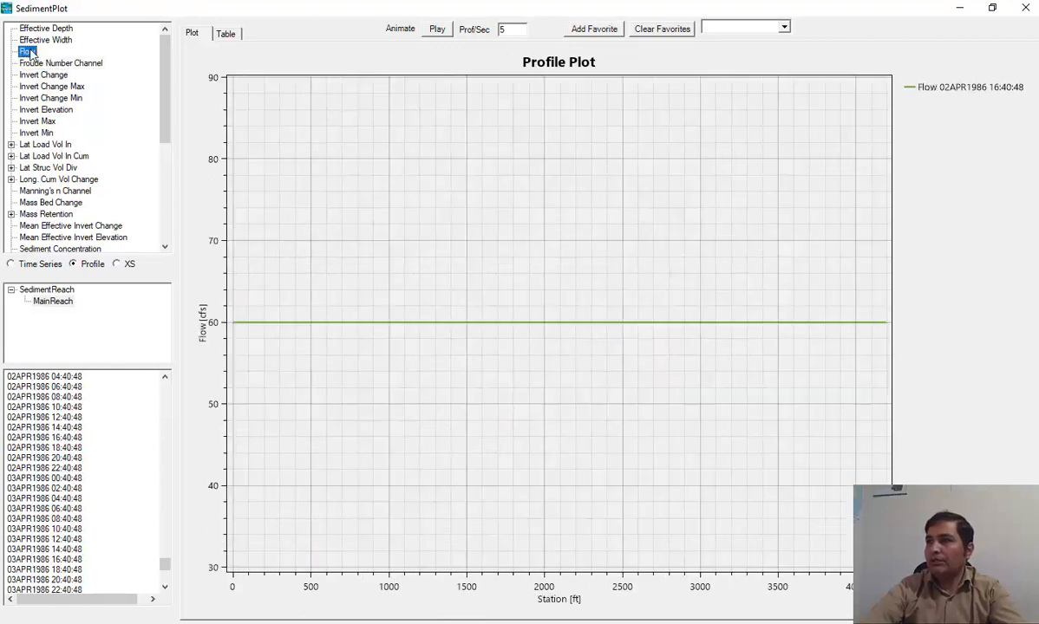
pyautogui.click(74, 501)
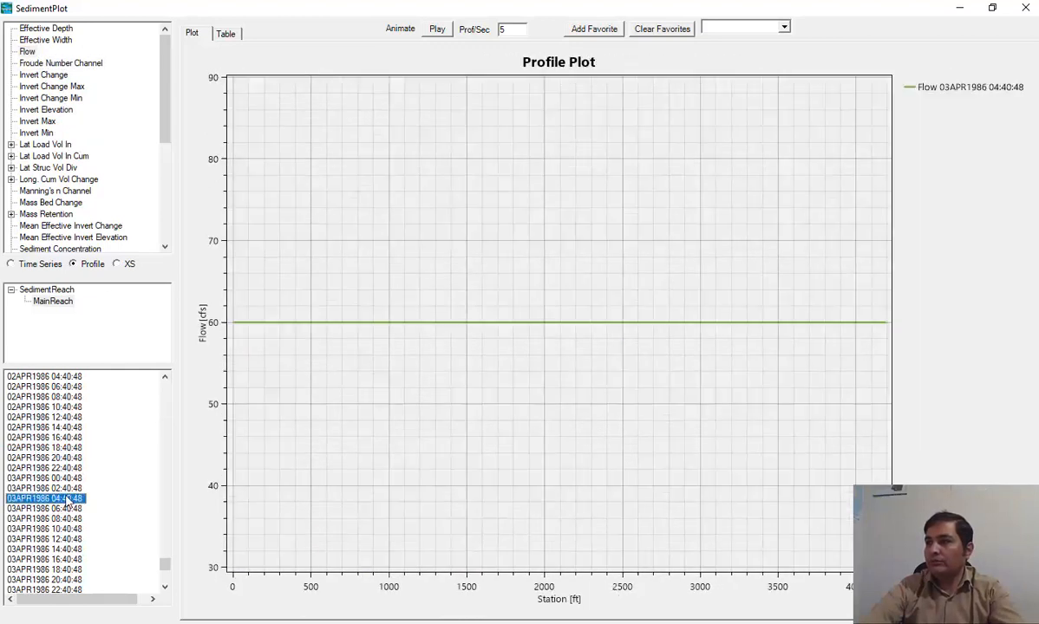
# View the Invert Elevation, Invert Max and Invert Min profiles for 03APR1986 04:40:48.
pyautogui.click(50, 110)
pyautogui.click(47, 122)
pyautogui.click(48, 133)
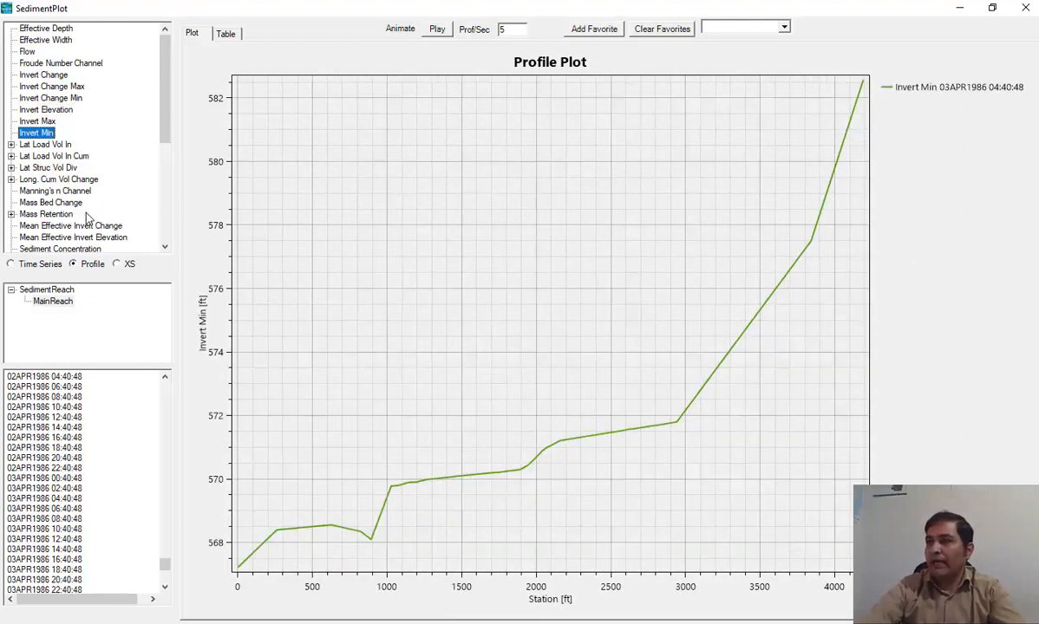
# Compare the Vol Bed Change Cum profiles of the MS, CS and FS grain classes for 03APR1986 04:40:48, ending on CS.
pyautogui.scroll(-1, 87, 217)
pyautogui.moveTo(161, 129); pyautogui.dragTo(153, 200)
pyautogui.click(11, 145)
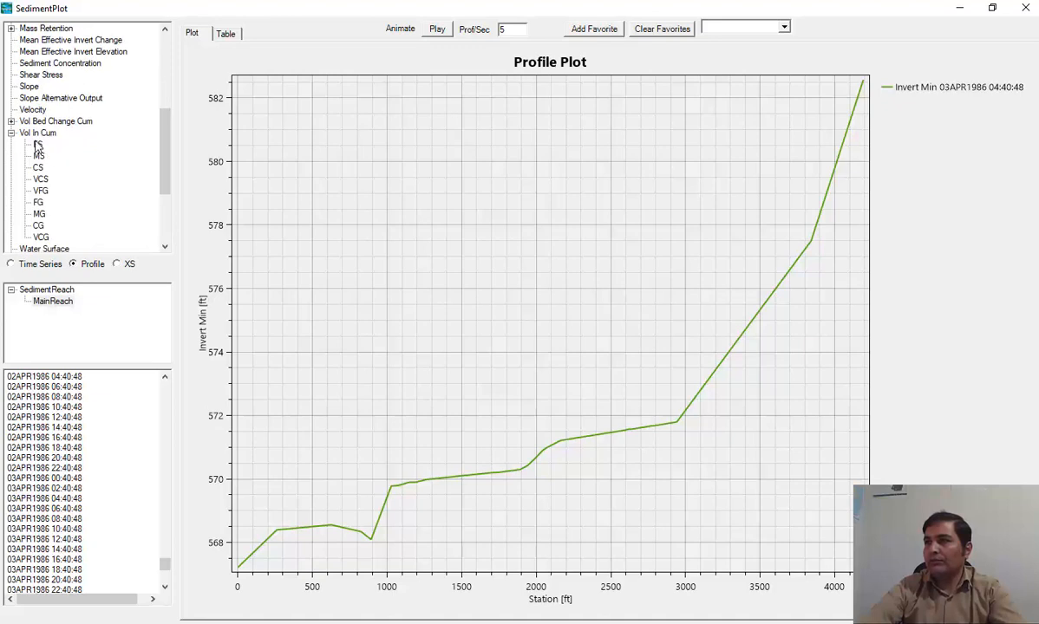
pyautogui.click(11, 133)
pyautogui.click(12, 122)
pyautogui.click(38, 133)
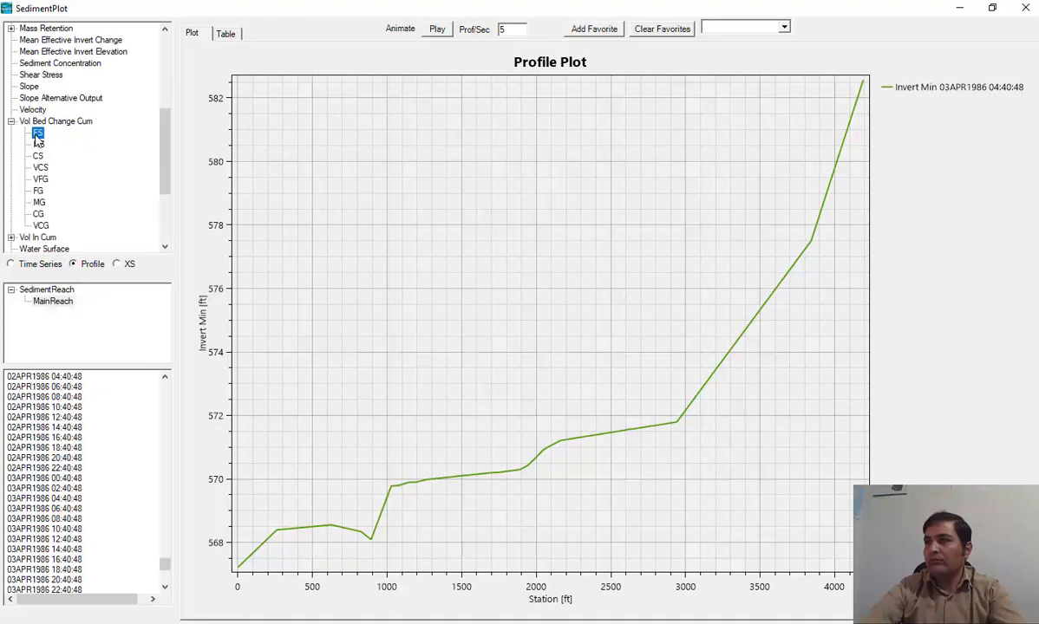
pyautogui.click(38, 147)
pyautogui.click(40, 156)
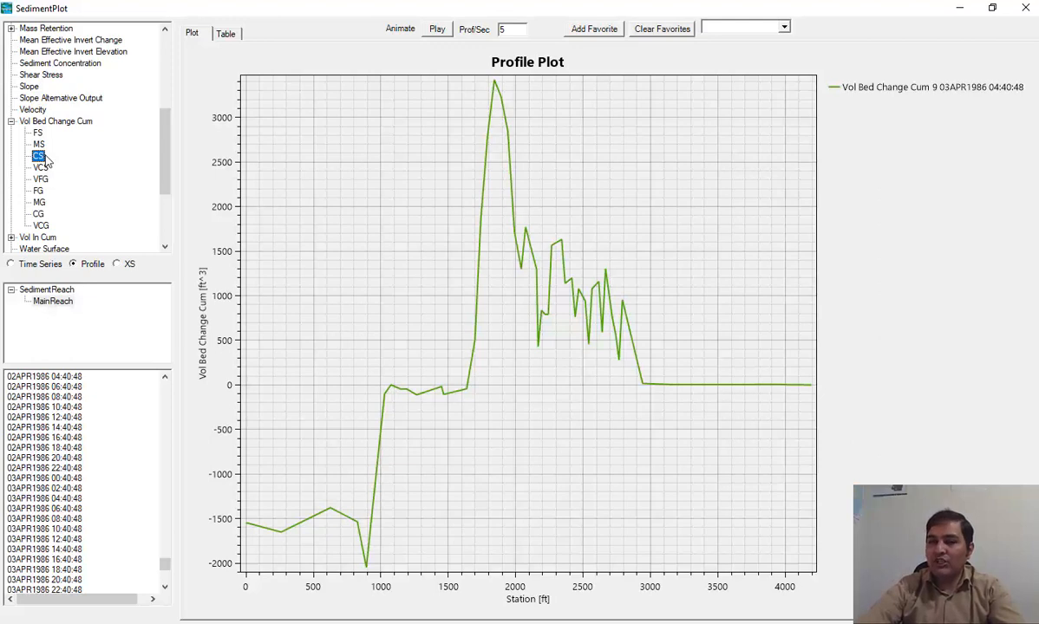
pyautogui.click(37, 132)
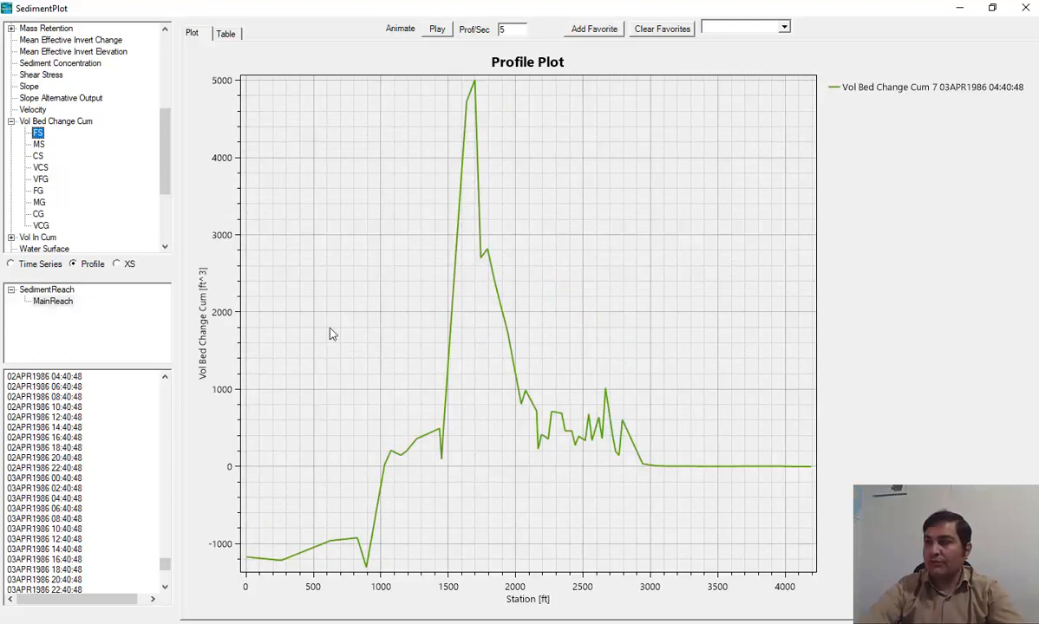
pyautogui.click(38, 155)
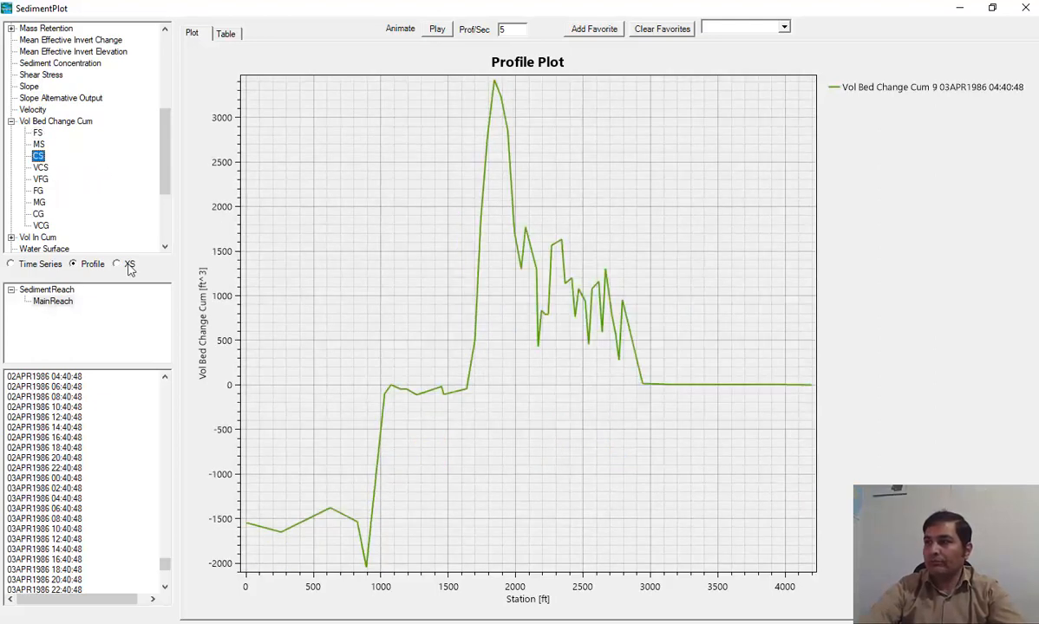
pyautogui.click(127, 265)
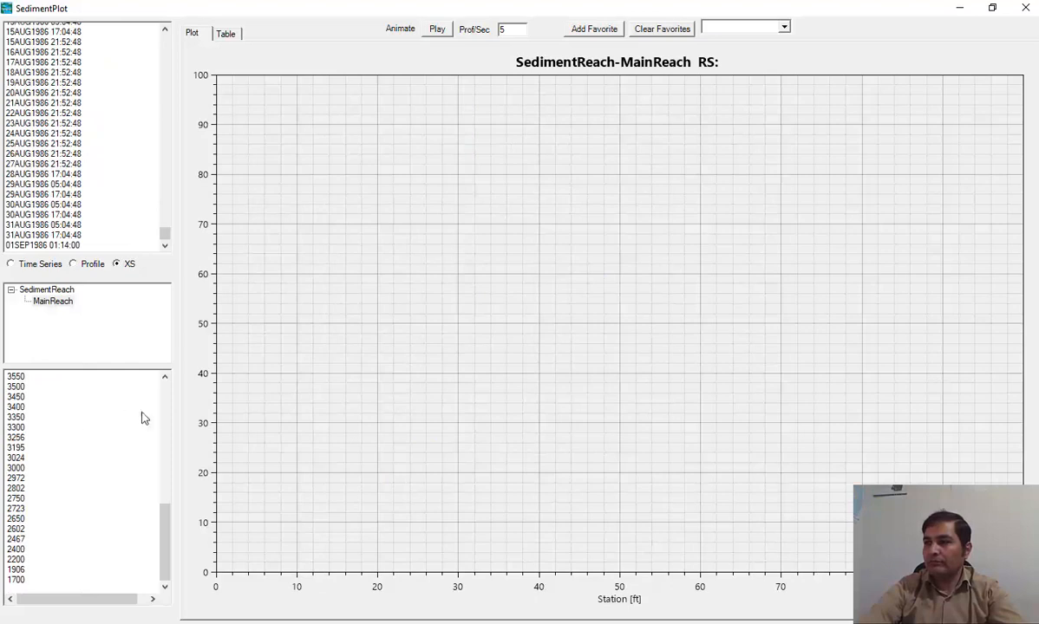
pyautogui.moveTo(163, 513); pyautogui.dragTo(121, 309)
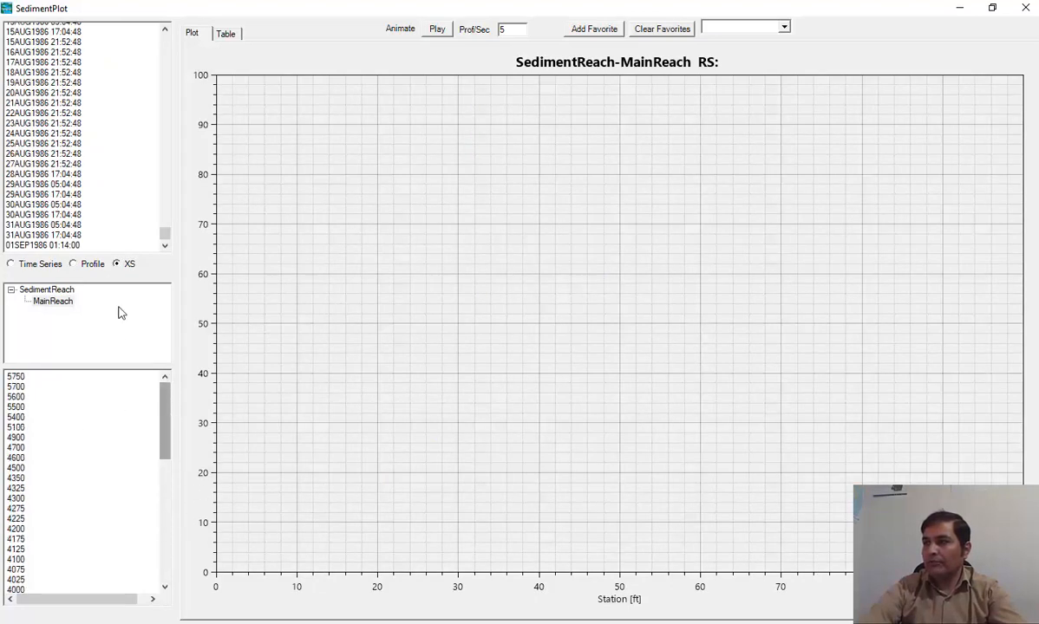
pyautogui.click(75, 264)
# Switch to time series and plot Vol Bed Change Cum of the CS class at river stations 5100 and 4300.
pyautogui.click(31, 264)
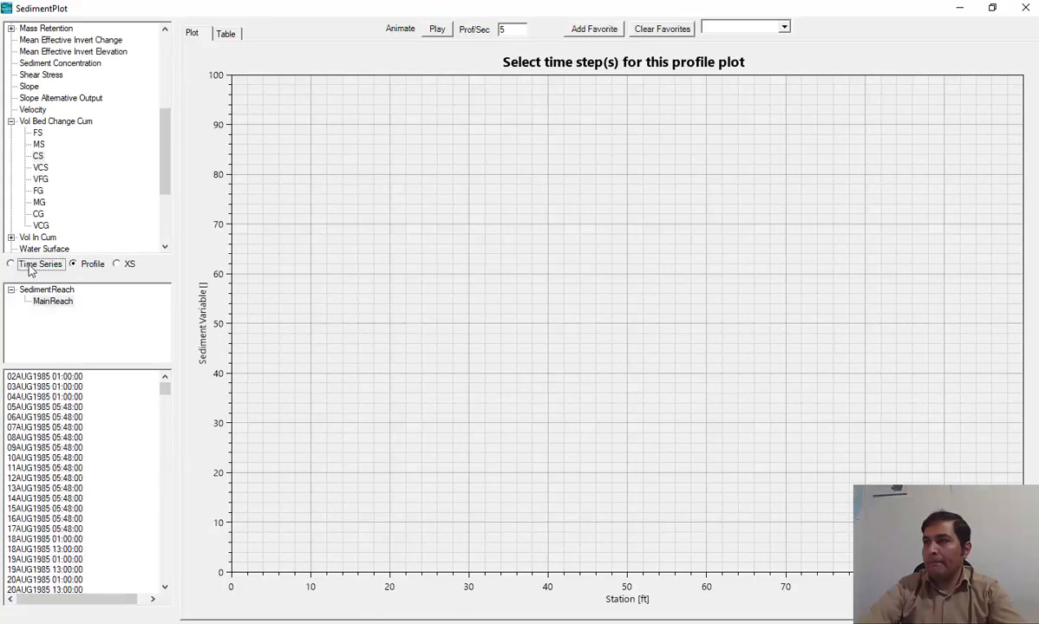
pyautogui.click(18, 427)
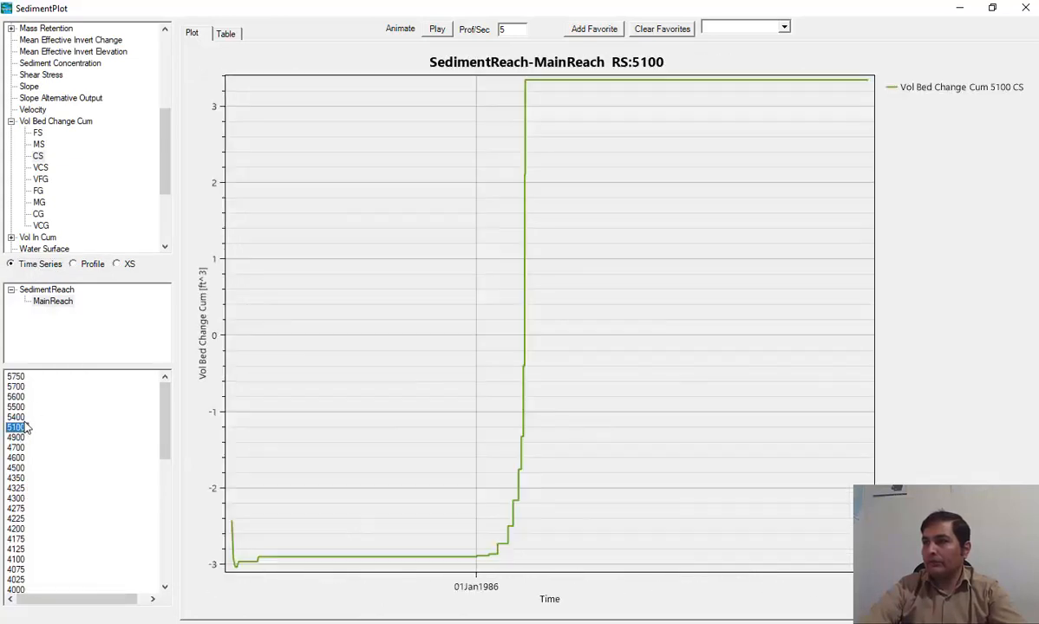
pyautogui.click(17, 499)
# Plot the Vol Bed Change Cum time series of the FS class at river stations 4700, 4900 and 4600.
pyautogui.click(38, 134)
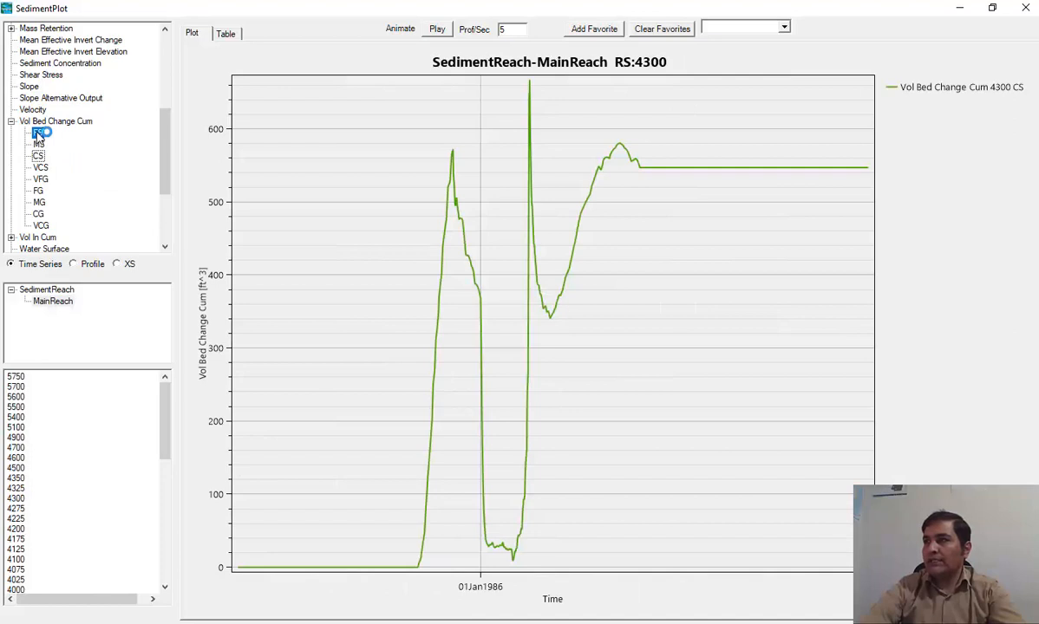
pyautogui.click(13, 448)
pyautogui.click(19, 438)
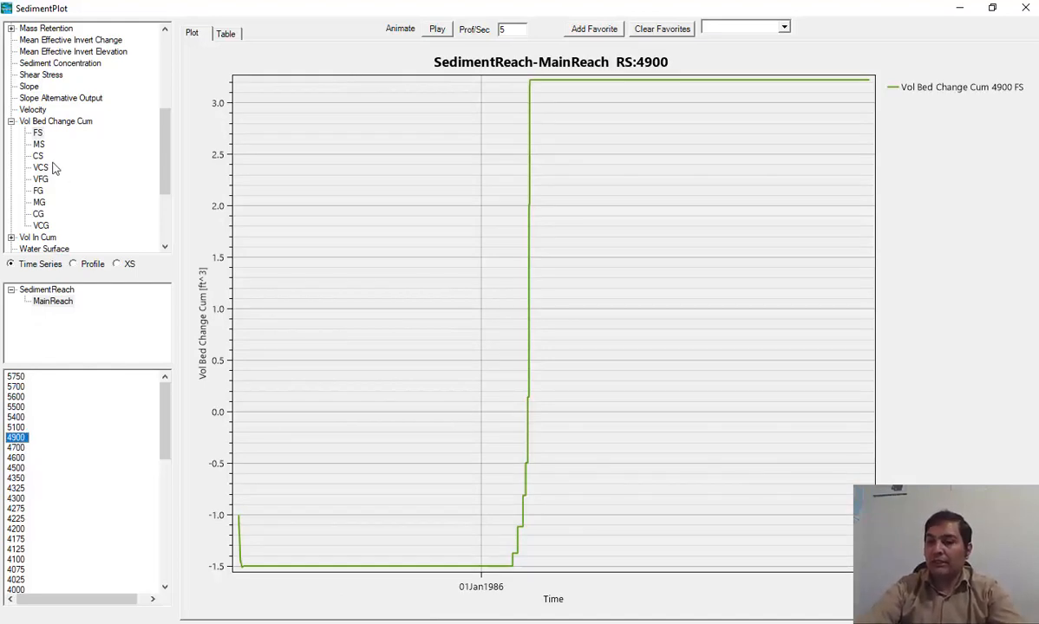
pyautogui.click(17, 458)
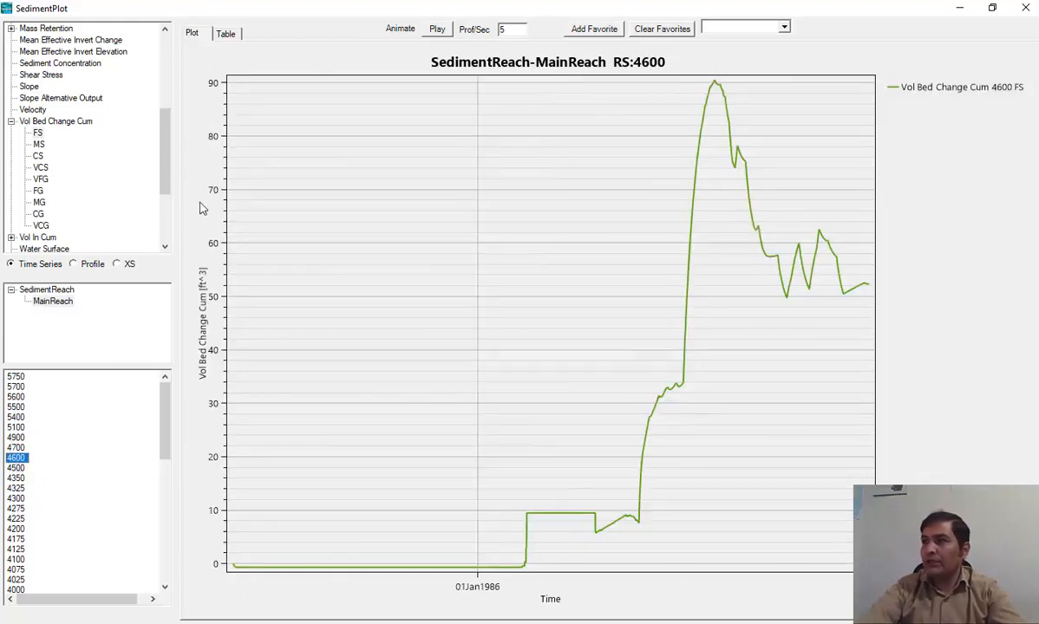
# Plot the Invert Elevation time series at river stations 4600 and 5600.
pyautogui.moveTo(163, 143); pyautogui.dragTo(173, 43)
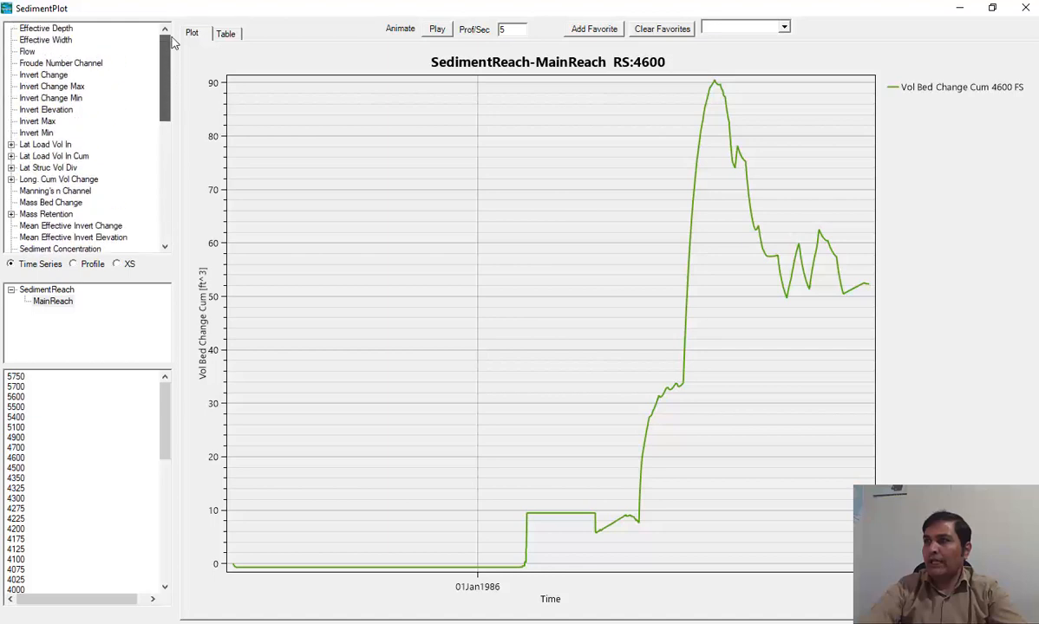
pyautogui.click(52, 111)
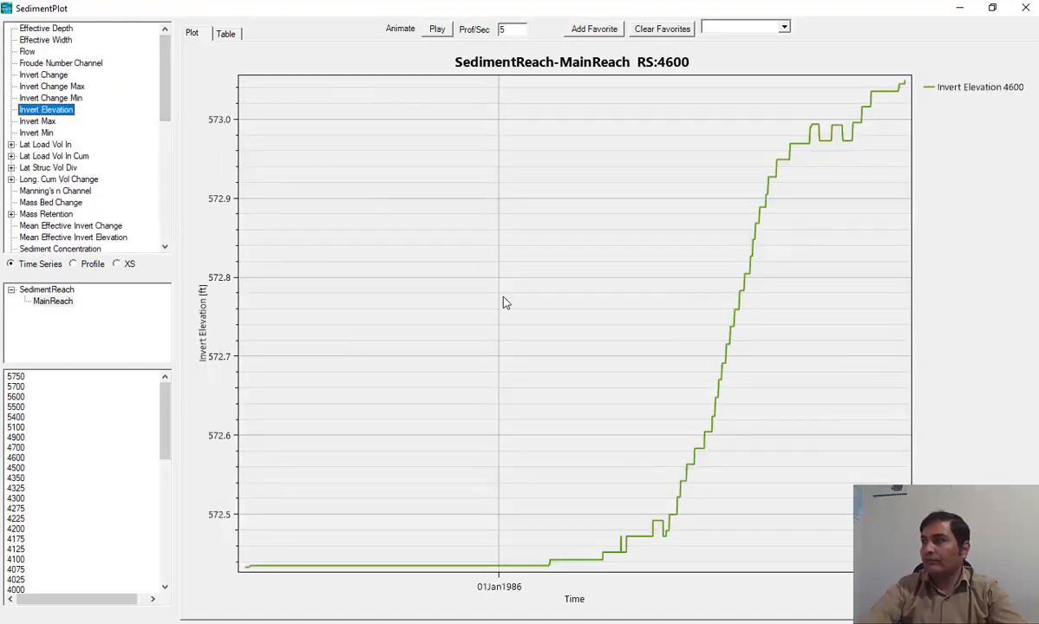
pyautogui.click(15, 397)
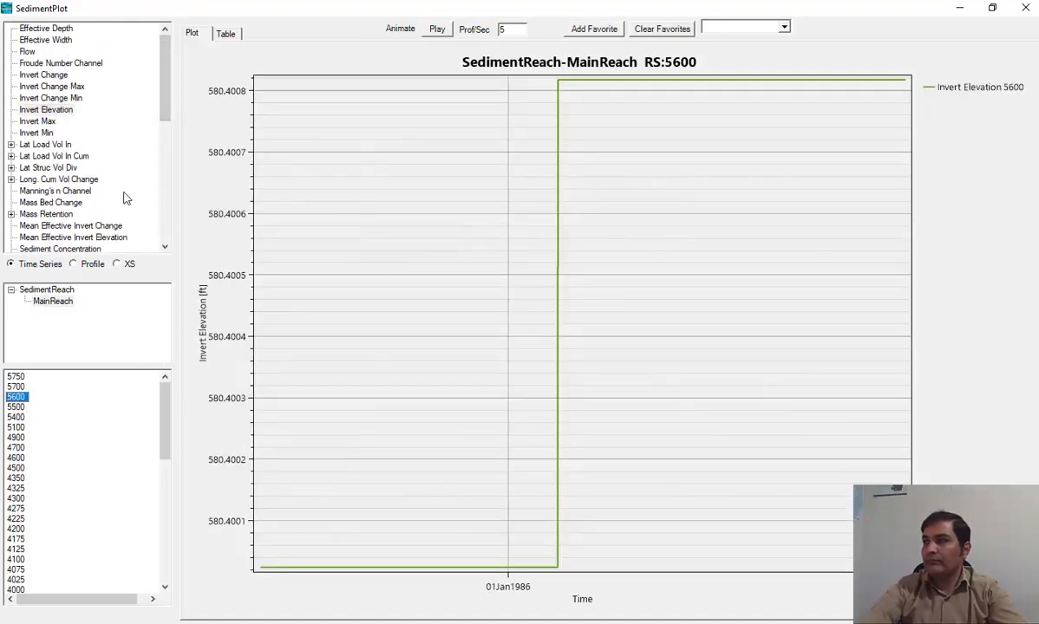
# Switch to profile output and animate the Invert Elevation profile at 5 profiles per second.
pyautogui.click(73, 265)
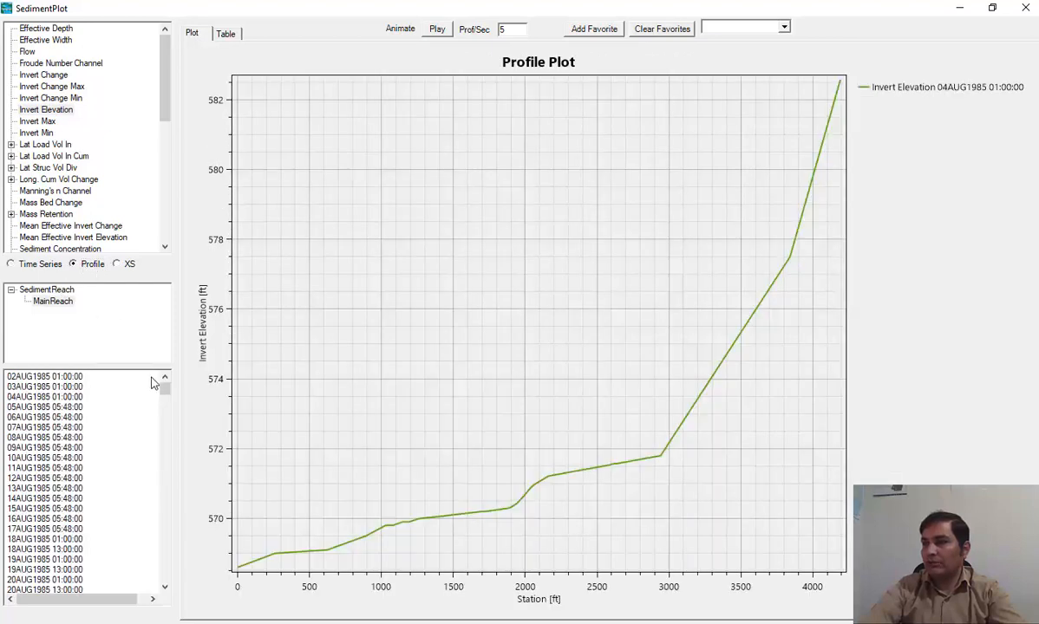
pyautogui.click(62, 110)
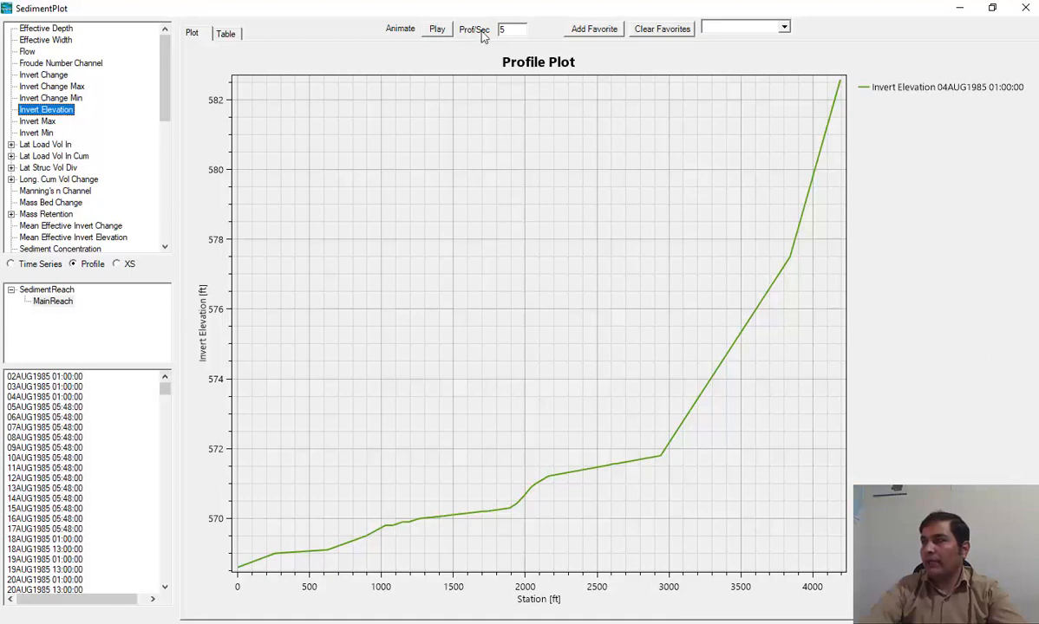
pyautogui.click(437, 29)
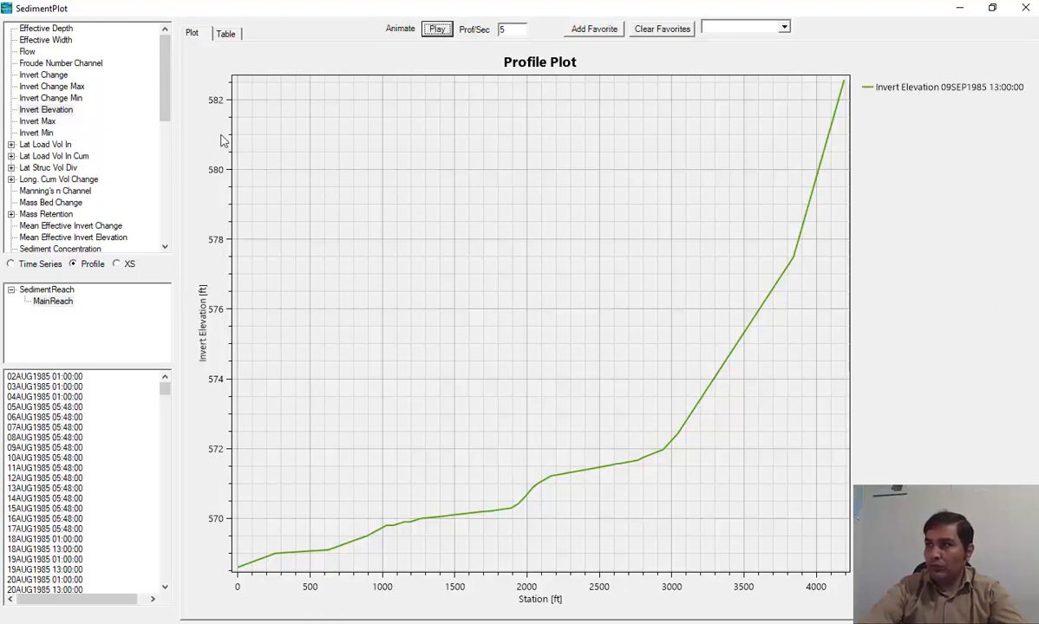
# Tabulate Invert Elevation for 16AUG1985 05:48:00 and select the station and elevation values.
pyautogui.click(229, 35)
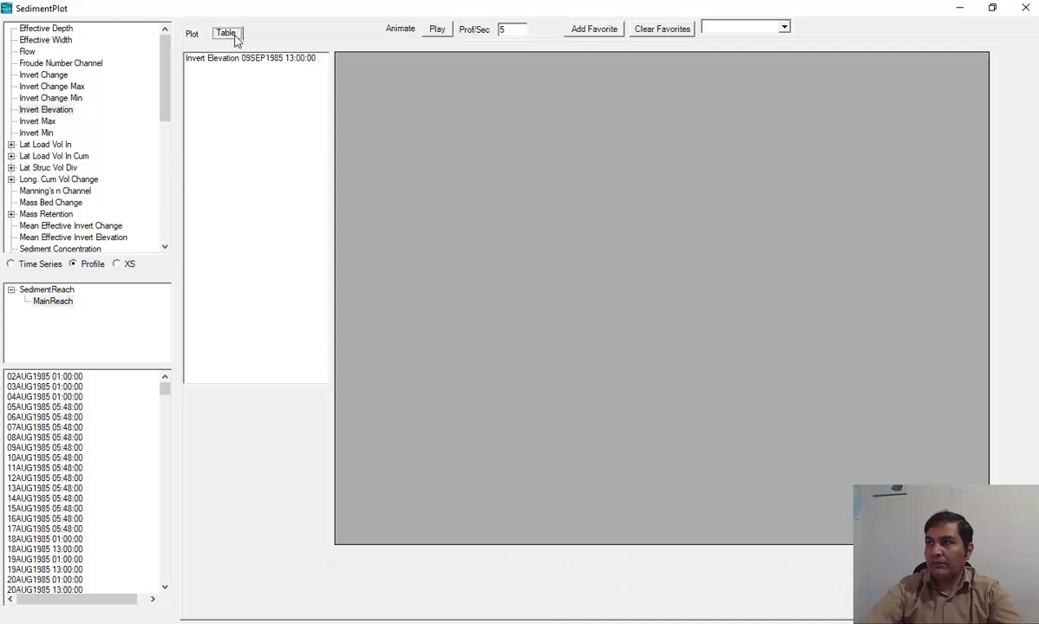
pyautogui.click(71, 519)
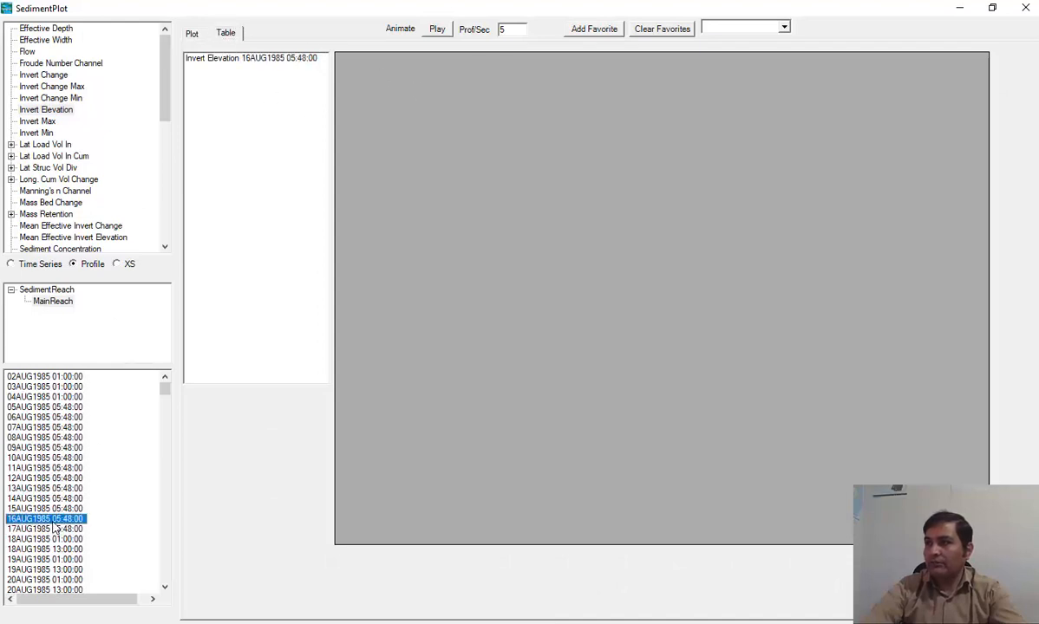
pyautogui.click(236, 60)
pyautogui.moveTo(485, 76); pyautogui.dragTo(425, 445)
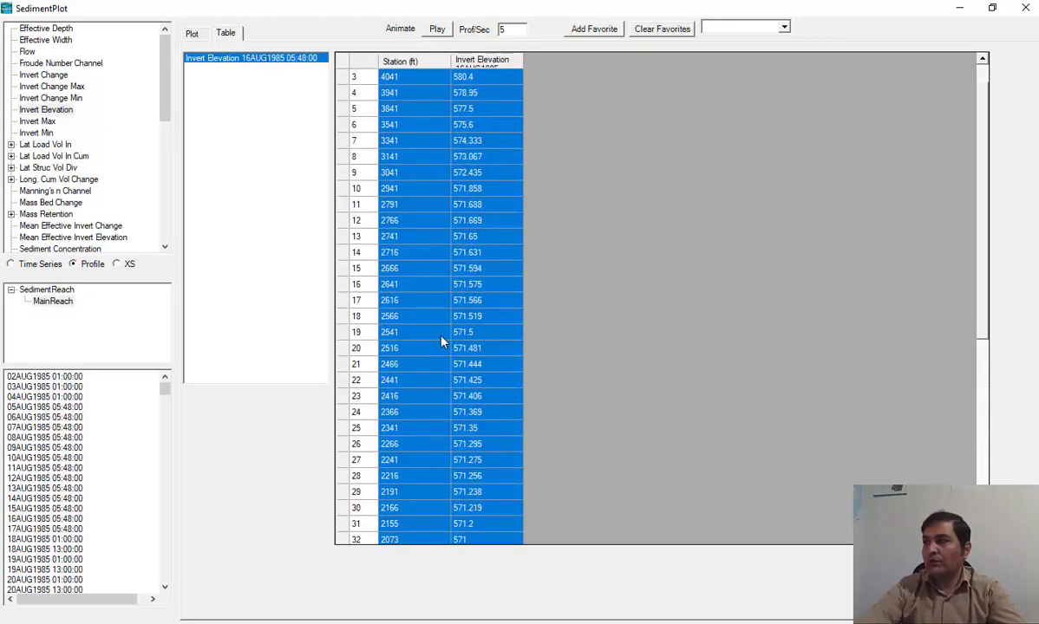
# Tabulate Invert Change Max for 16AUG1985 05:48:00, and close the sediment results window.
pyautogui.click(65, 87)
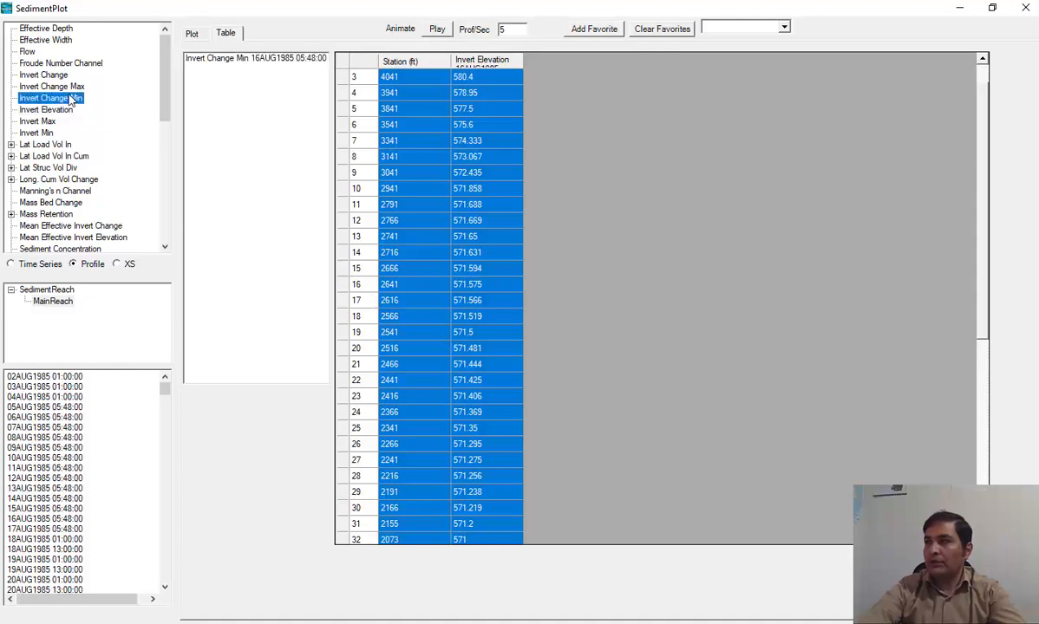
pyautogui.click(246, 59)
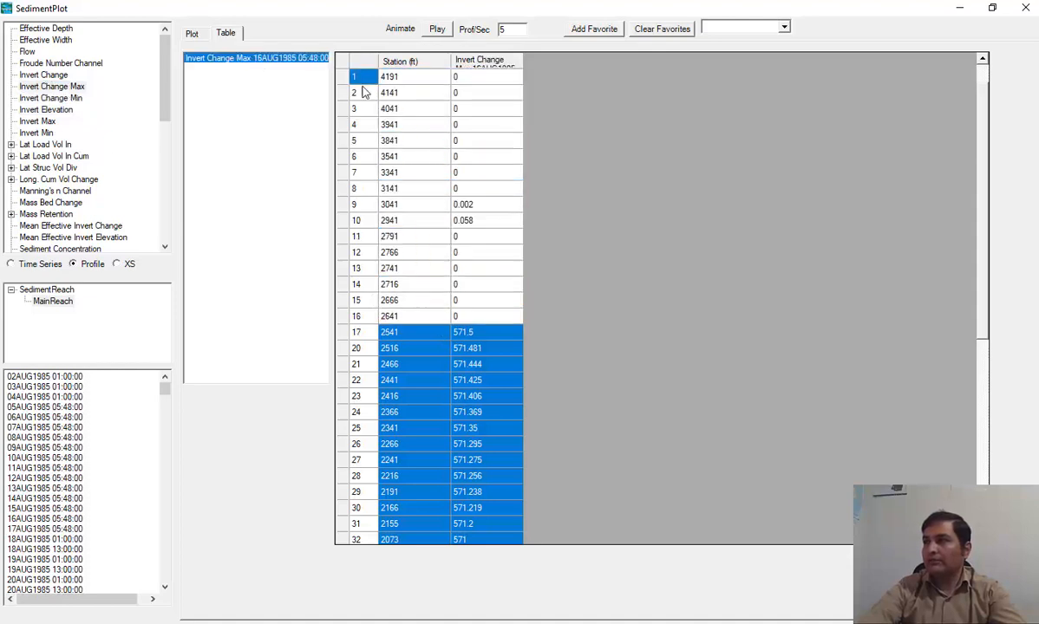
pyautogui.click(1026, 9)
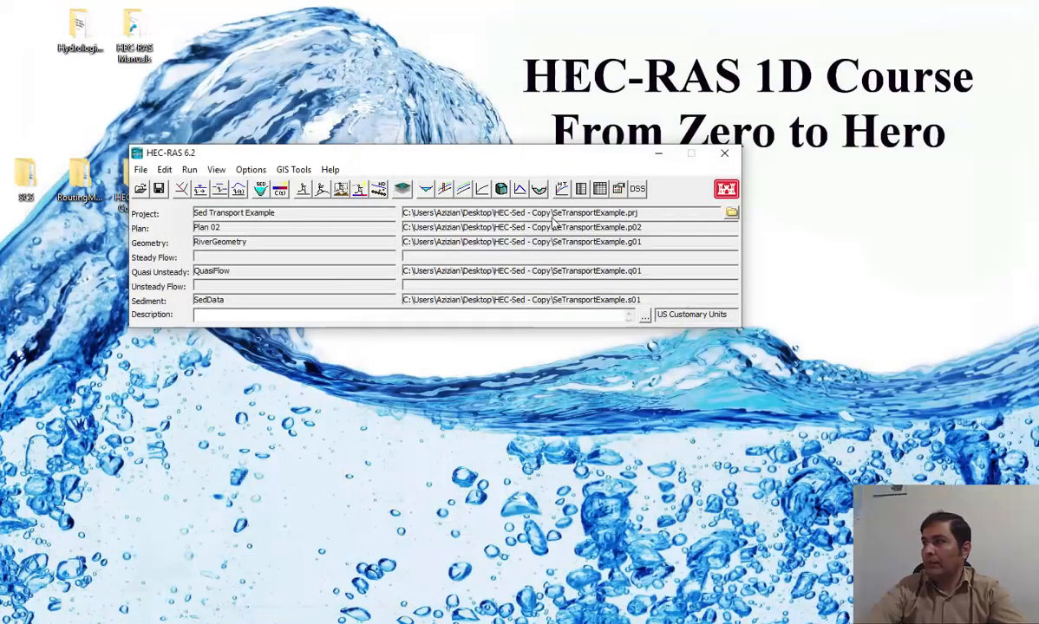
# Open the legacy 4.x Sediment Spatial Plot and enlarge its window.
pyautogui.click(216, 171)
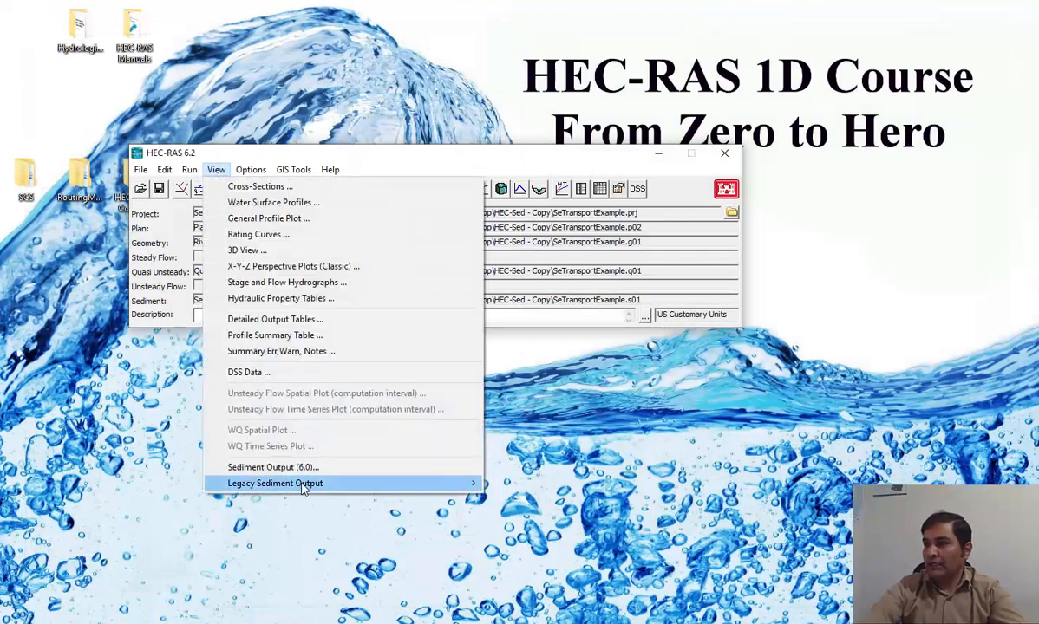
pyautogui.moveTo(305, 488)
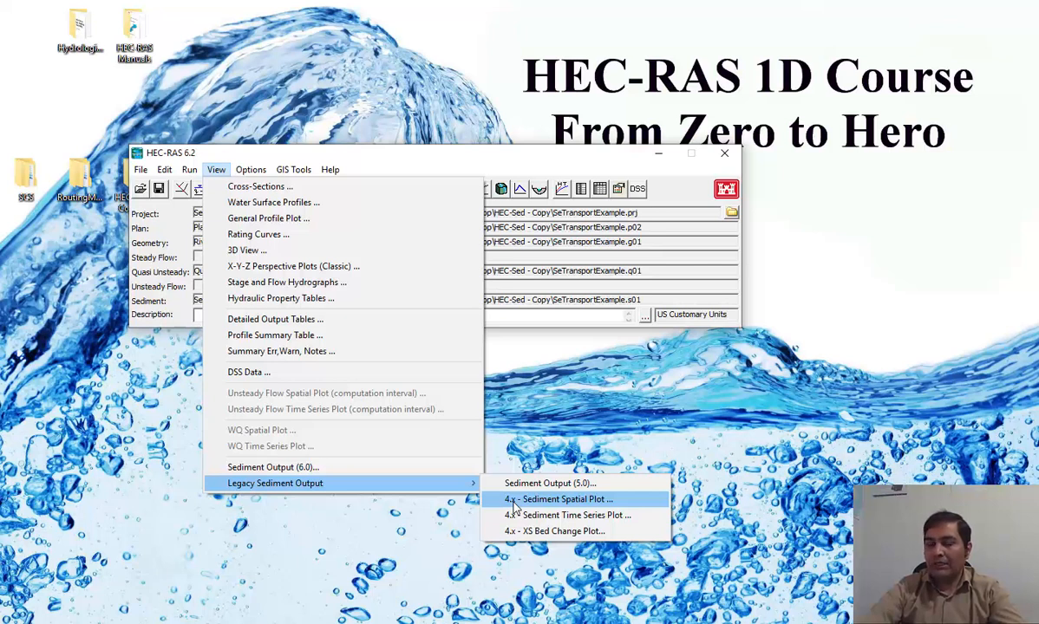
pyautogui.click(563, 501)
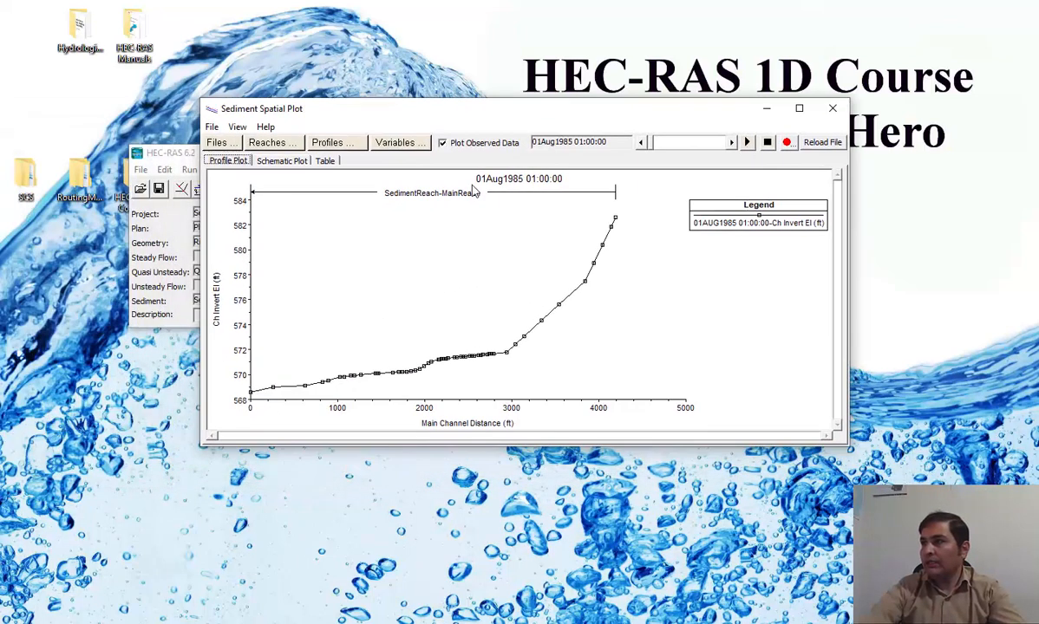
pyautogui.moveTo(201, 449); pyautogui.dragTo(118, 529)
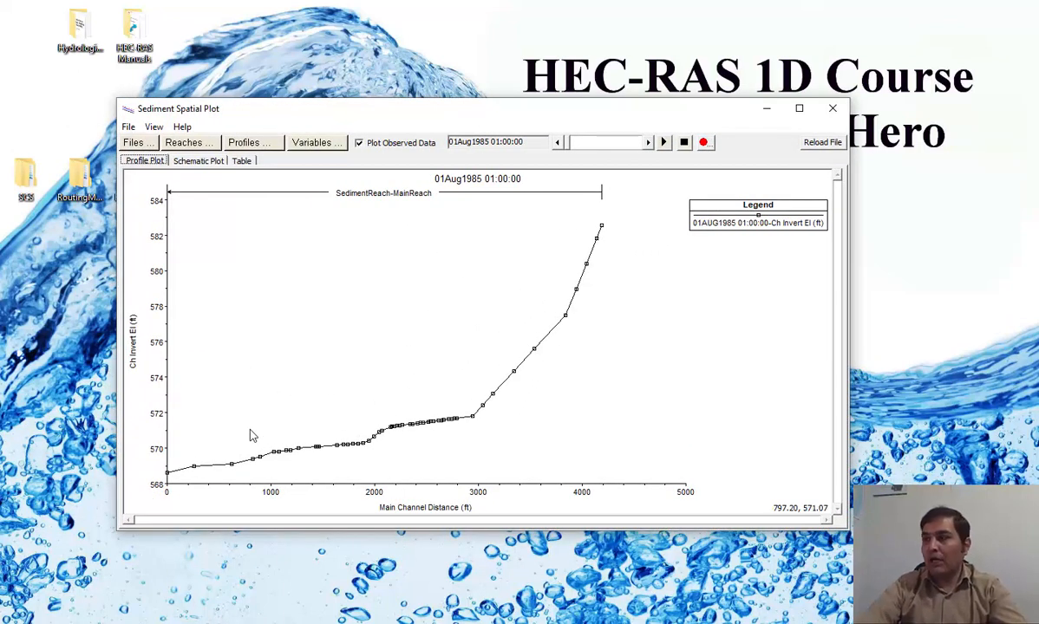
# Animate the channel invert elevation profile and advance it through the simulation to 01Sep1986 01:14:00.
pyautogui.click(664, 144)
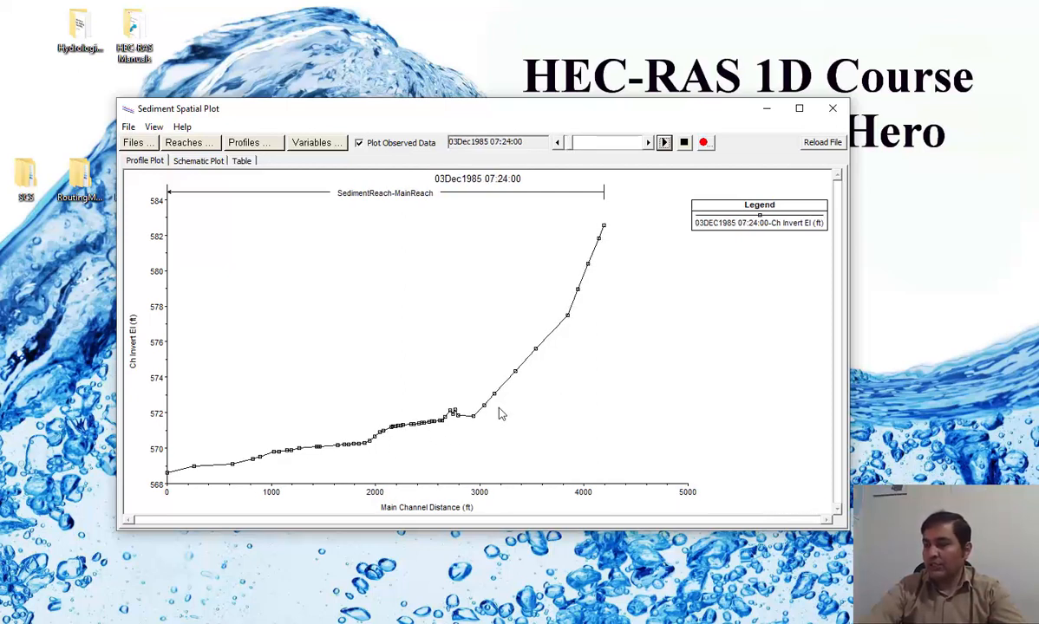
pyautogui.moveTo(573, 145); pyautogui.dragTo(597, 146)
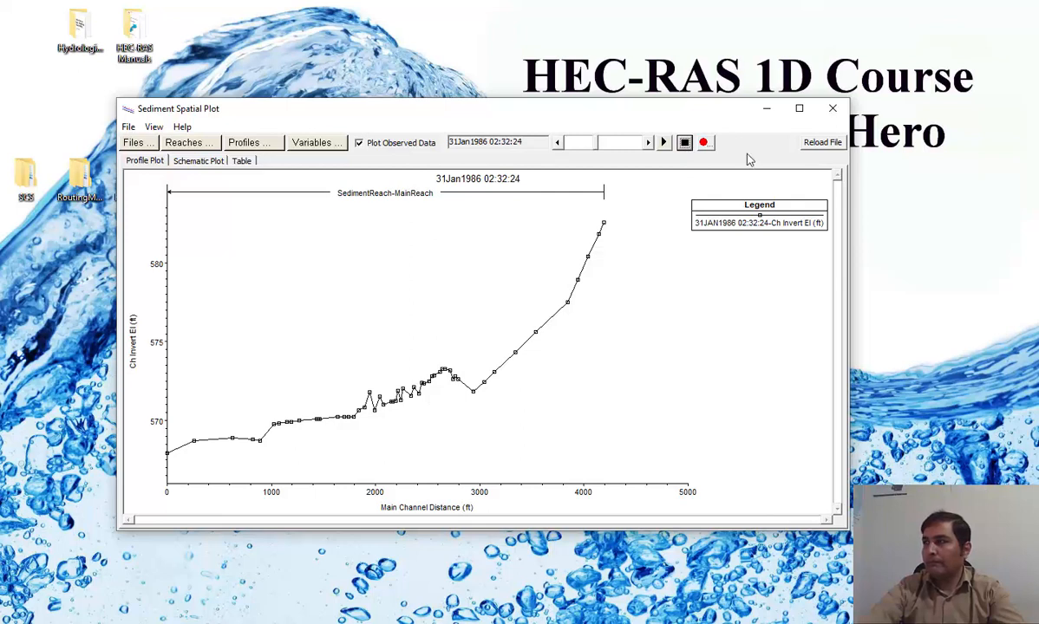
pyautogui.click(665, 142)
pyautogui.moveTo(597, 147); pyautogui.dragTo(637, 150)
pyautogui.click(622, 147)
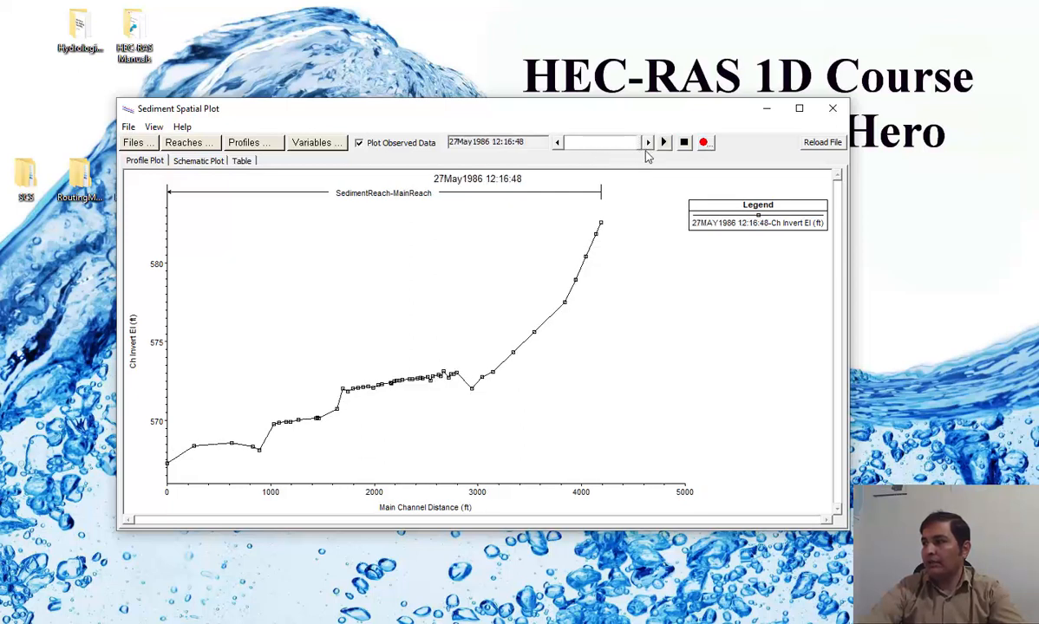
# Overlay the invert profiles of 10AUG1986 07:28:48, 30JAN1986 20:28:12, 05JAN1986 15:24:00 and 03AUG1985 01:00:00 on the 01SEP1986 profile.
pyautogui.click(272, 146)
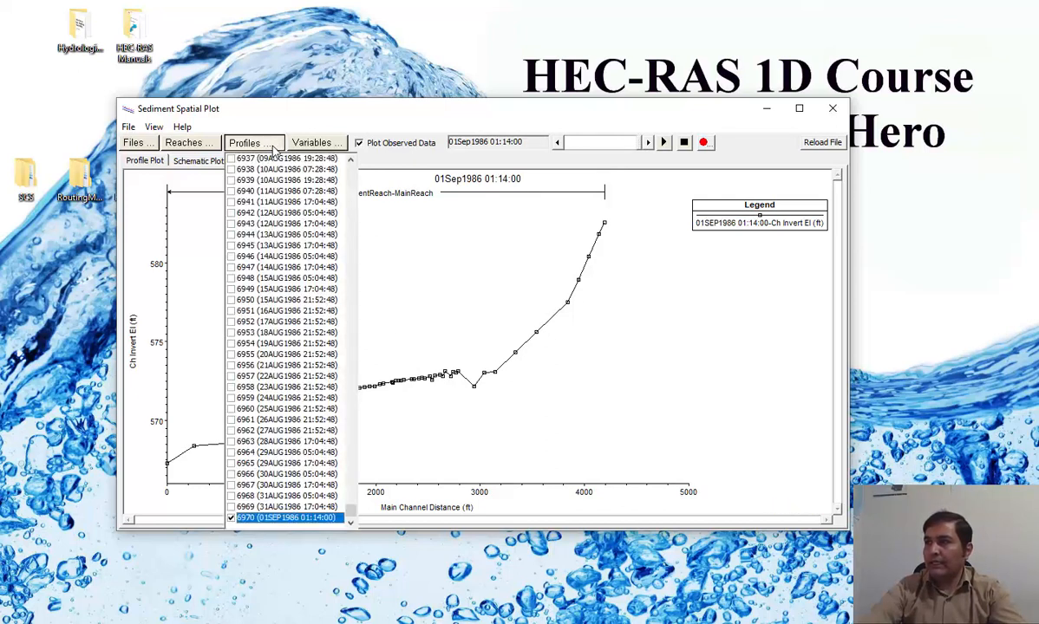
pyautogui.click(231, 172)
pyautogui.moveTo(351, 511); pyautogui.dragTo(291, 259)
pyautogui.click(230, 234)
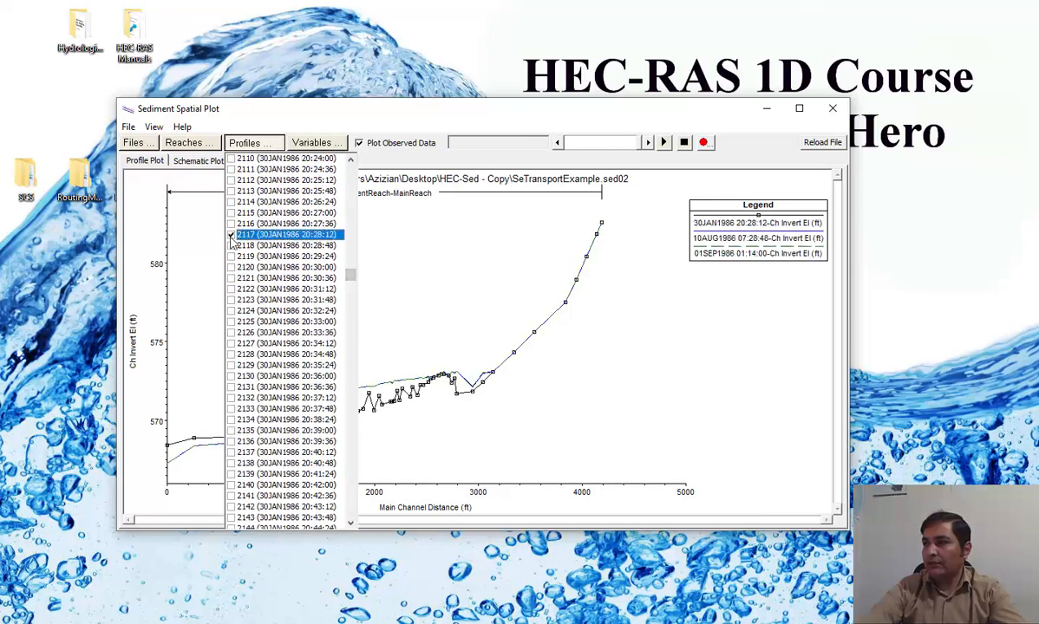
pyautogui.moveTo(353, 279); pyautogui.dragTo(350, 163)
pyautogui.click(231, 201)
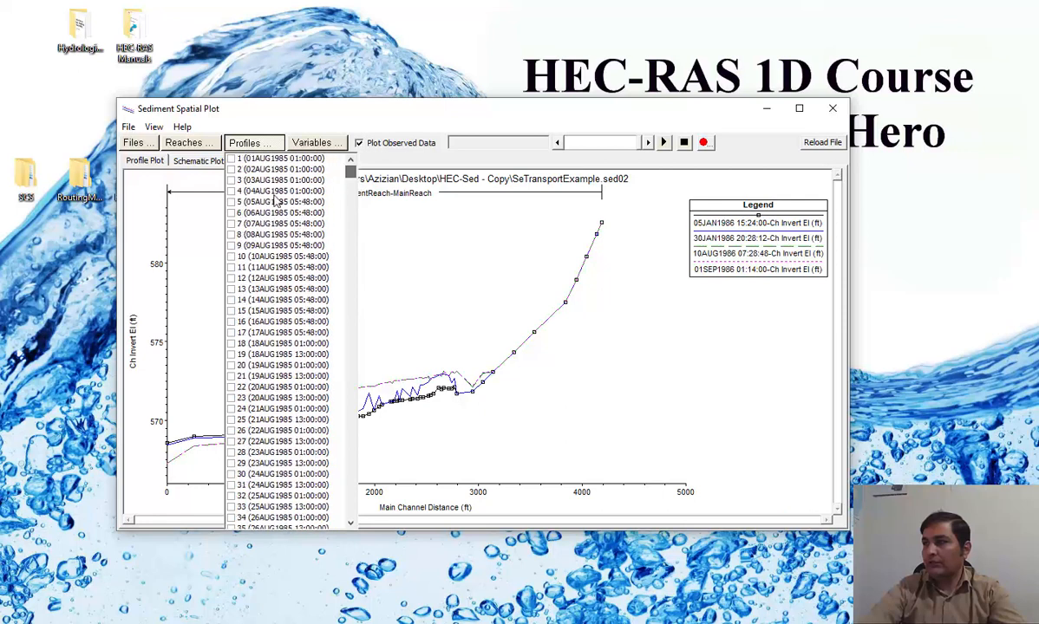
pyautogui.click(230, 173)
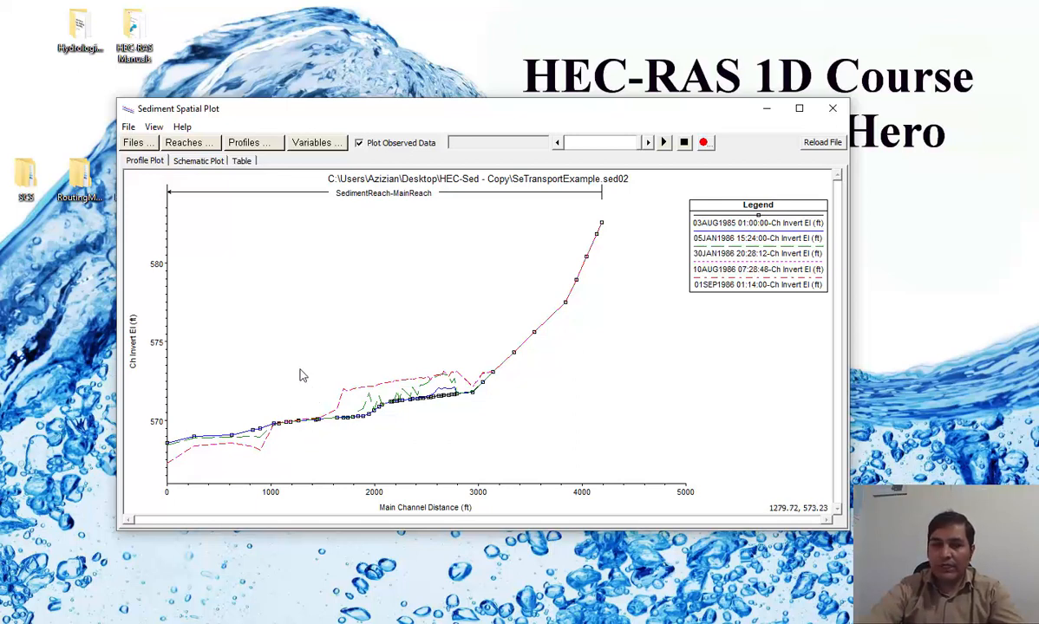
# Draw an arrow-shaped measure line onto the invert profiles near 1200 ft channel distance, and dismiss the measurement results.
pyautogui.moveTo(298, 336); pyautogui.dragTo(293, 421)
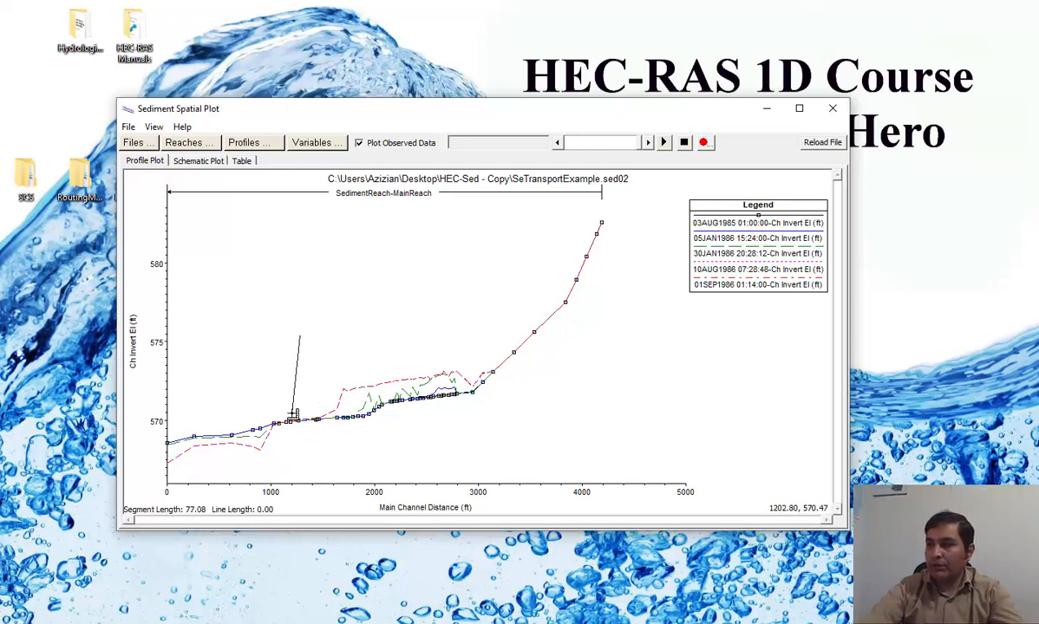
pyautogui.click(292, 419)
pyautogui.click(279, 402)
pyautogui.click(303, 403)
pyautogui.click(292, 420)
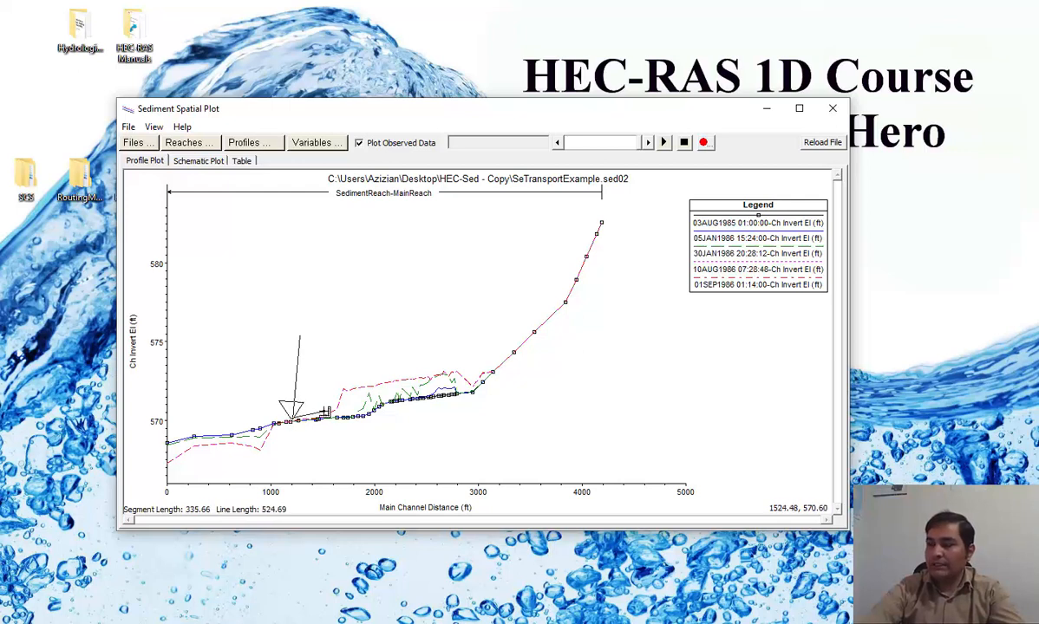
pyautogui.keyDown('ctrl'); pyautogui.click(290, 415); pyautogui.keyUp('ctrl')
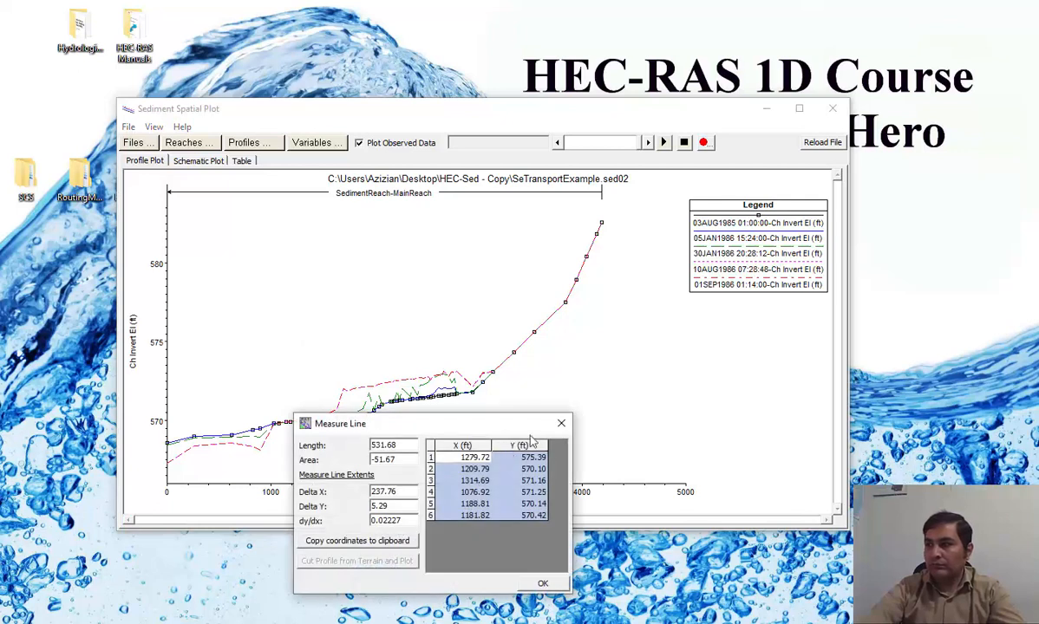
pyautogui.click(558, 422)
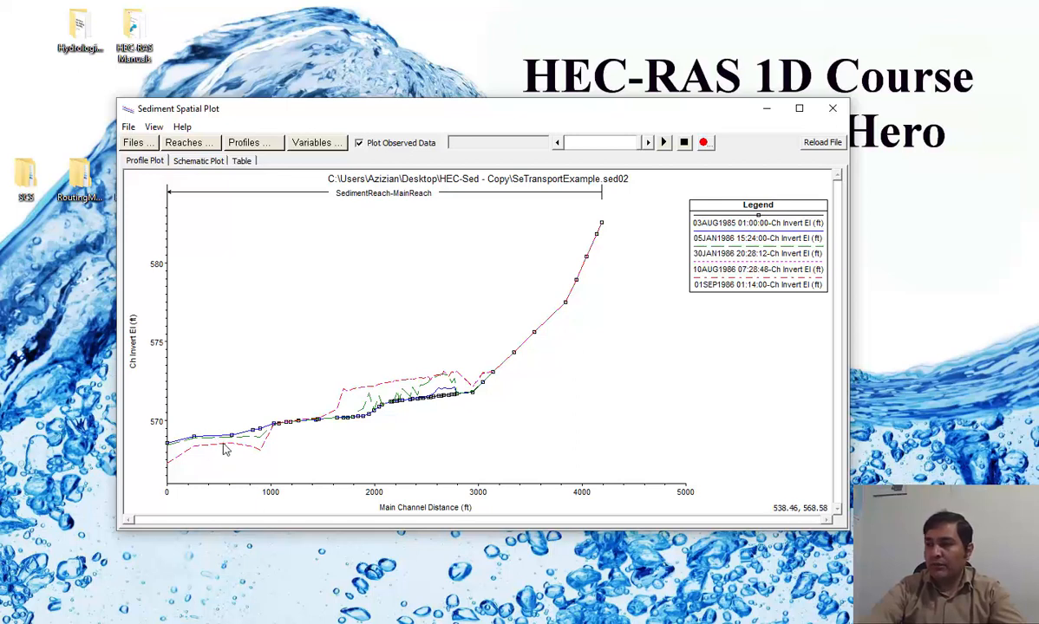
# Replace the plotted variable Ch Invert El with Invert Change for the selected profiles.
pyautogui.click(317, 144)
pyautogui.moveTo(482, 230); pyautogui.dragTo(479, 368)
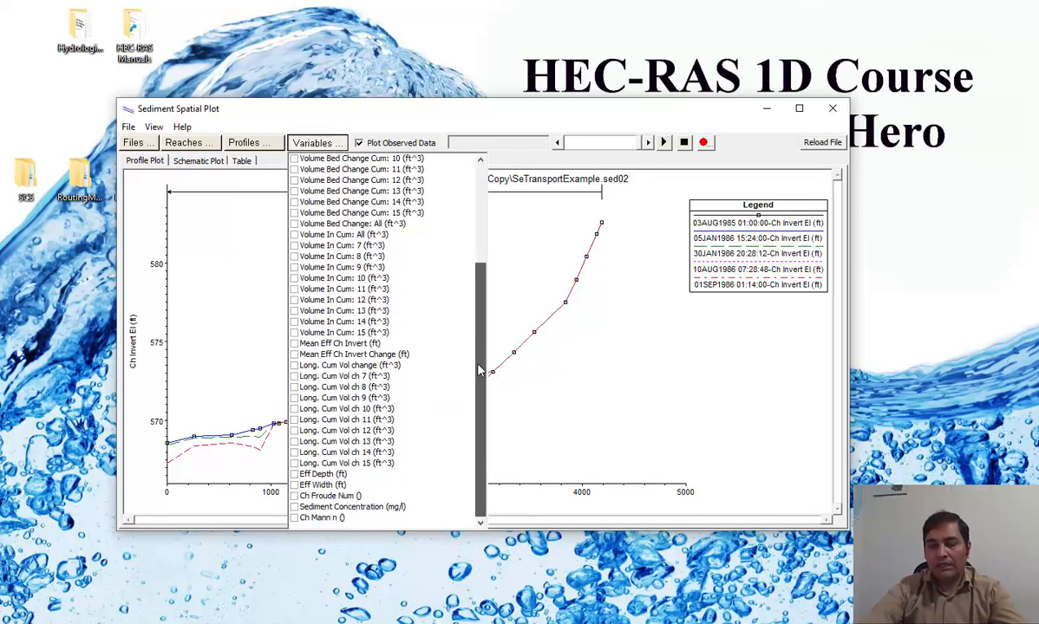
pyautogui.scroll(5, 390, 329)
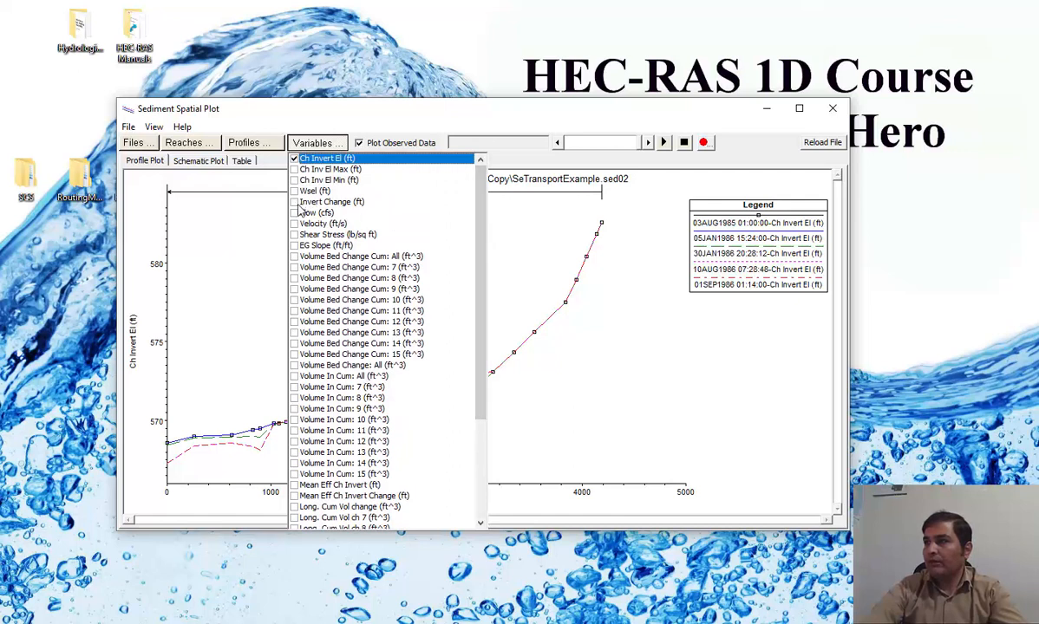
pyautogui.click(294, 201)
pyautogui.click(294, 158)
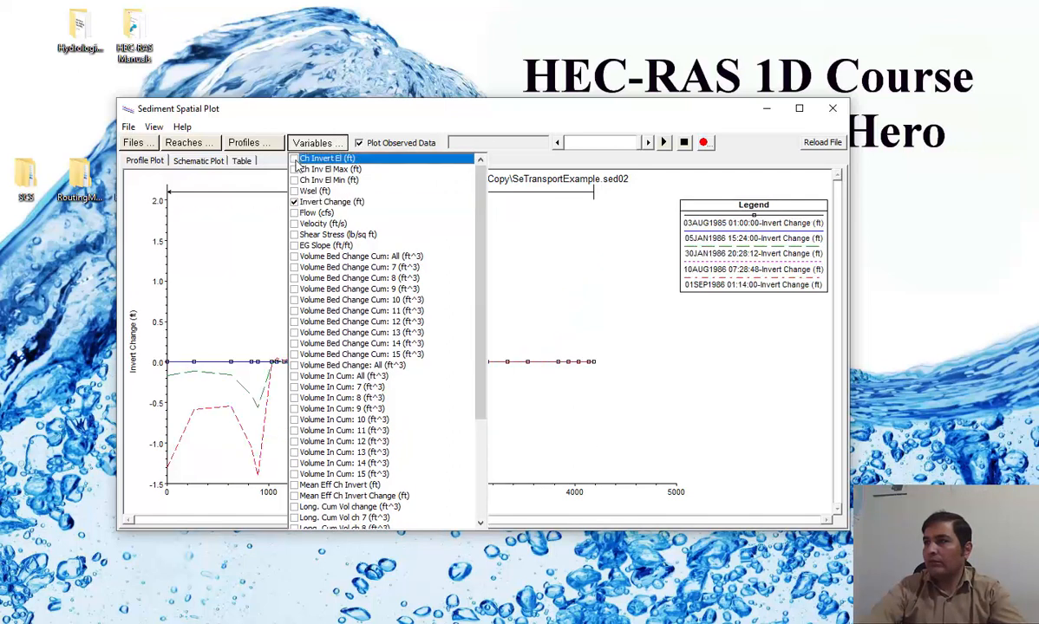
pyautogui.click(498, 288)
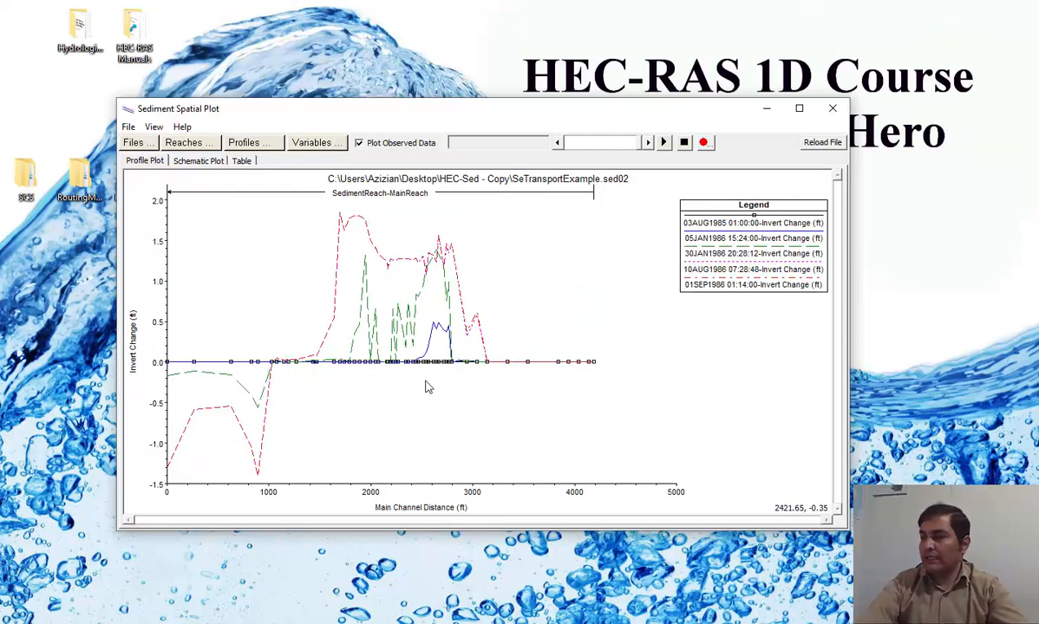
# Animate the Invert Change profile, and show the schematic plot for 01Aug1985 01:00:00.
pyautogui.click(663, 142)
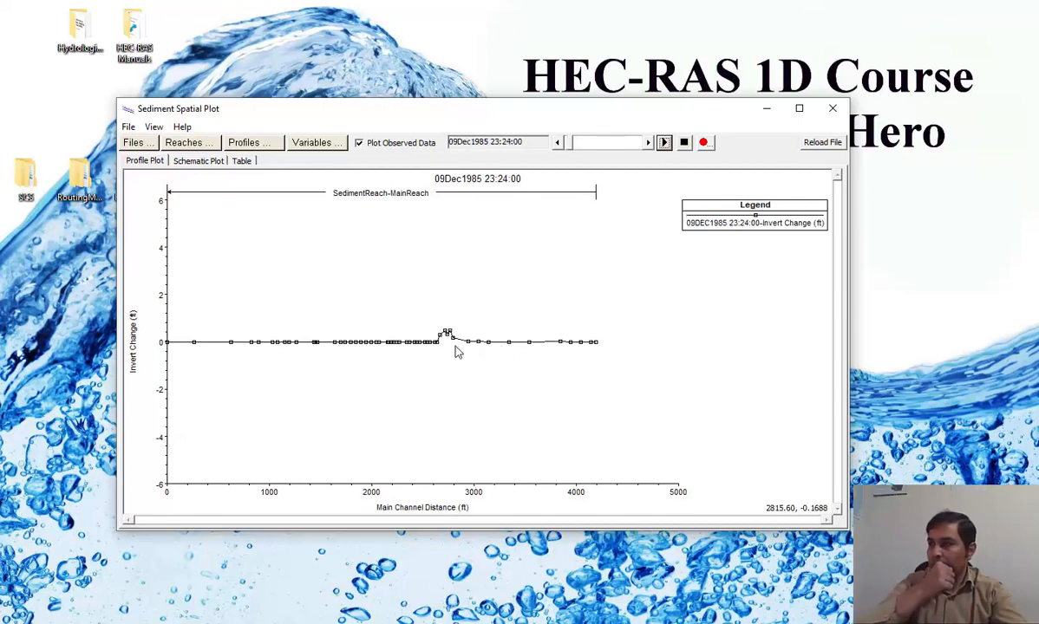
pyautogui.click(687, 143)
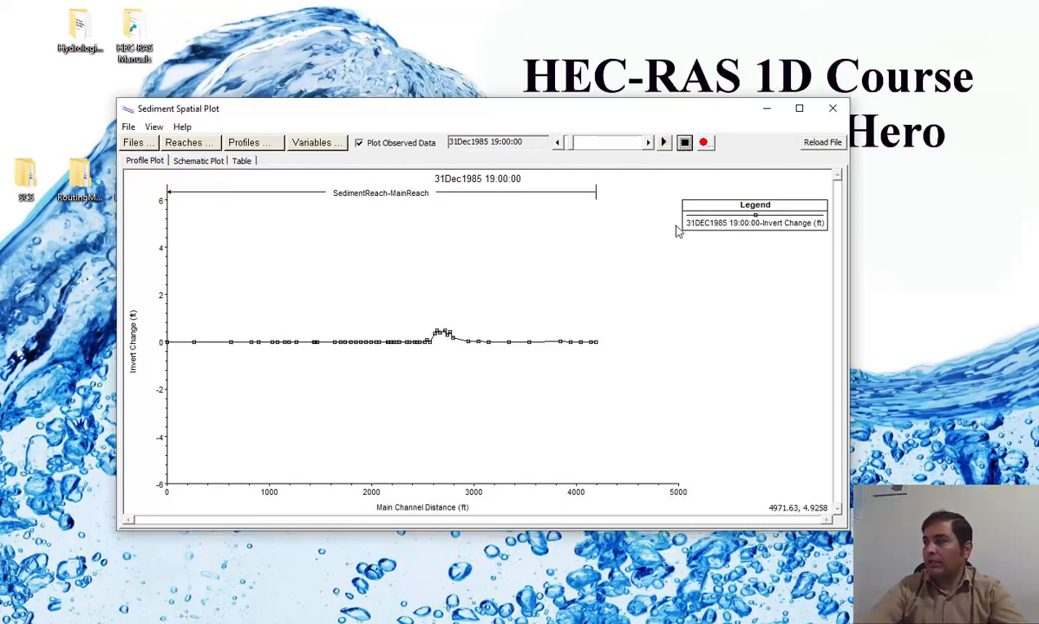
pyautogui.click(192, 161)
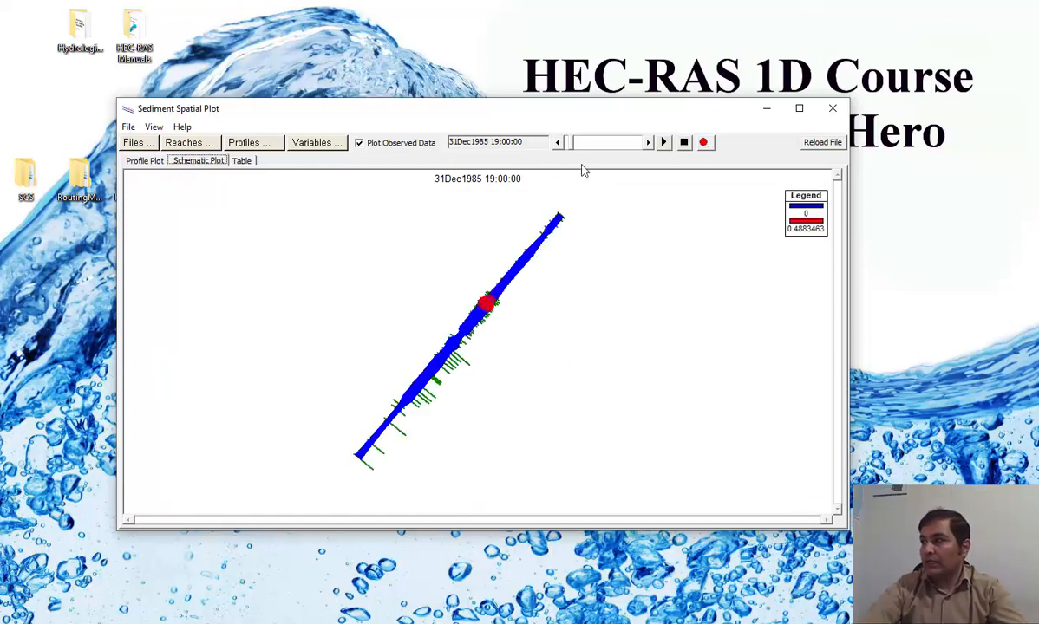
pyautogui.click(557, 143)
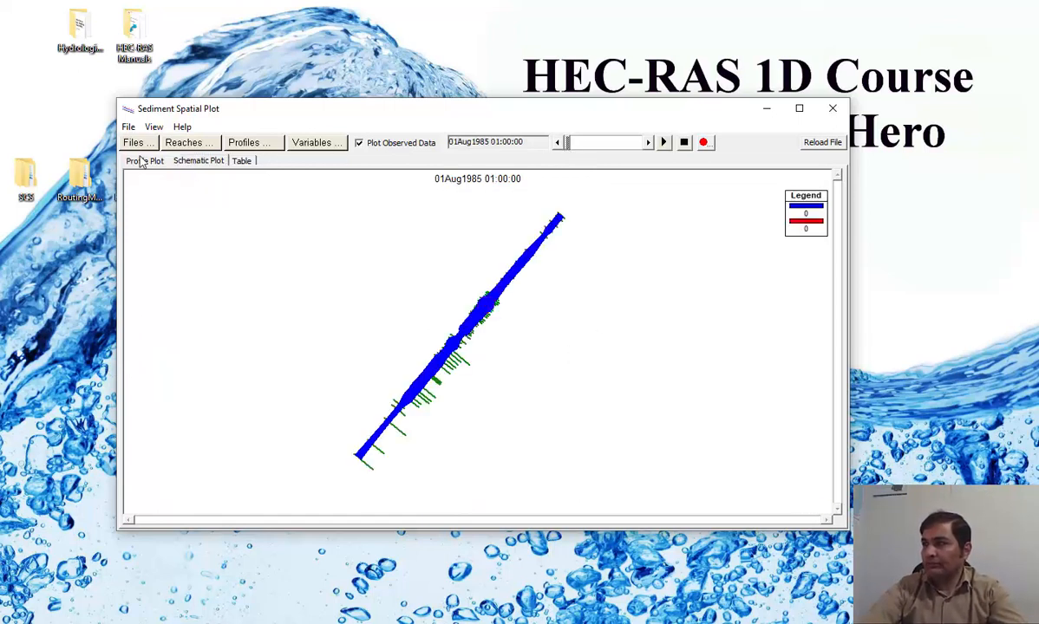
# Animate the Invert Change schematic plot, advance it to mid-February 1986, and stop at 20Feb1986 01:04:48.
pyautogui.click(312, 142)
pyautogui.click(296, 202)
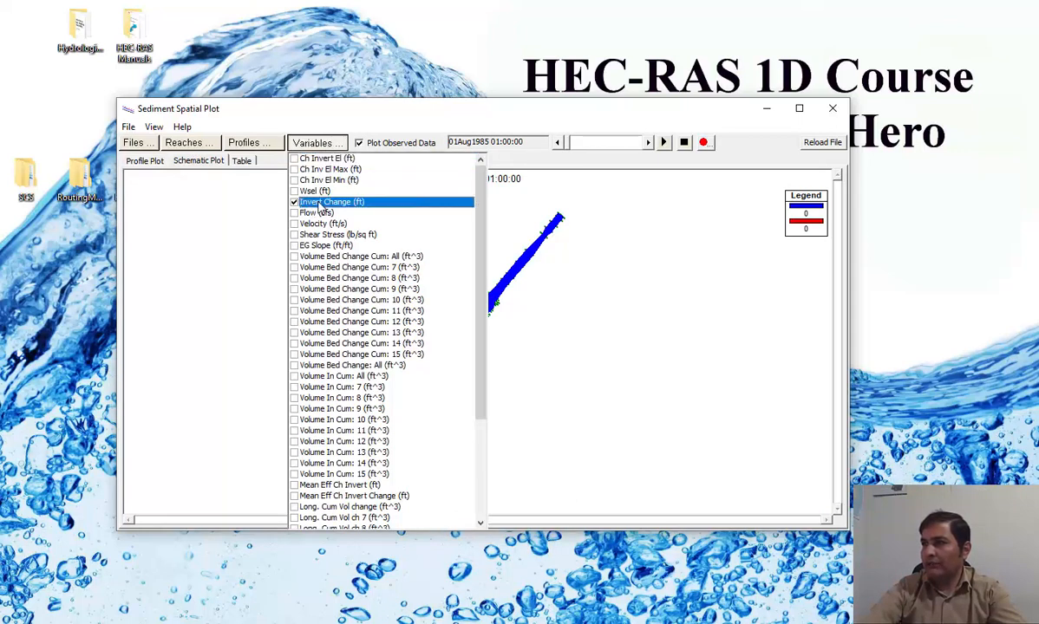
pyautogui.click(602, 304)
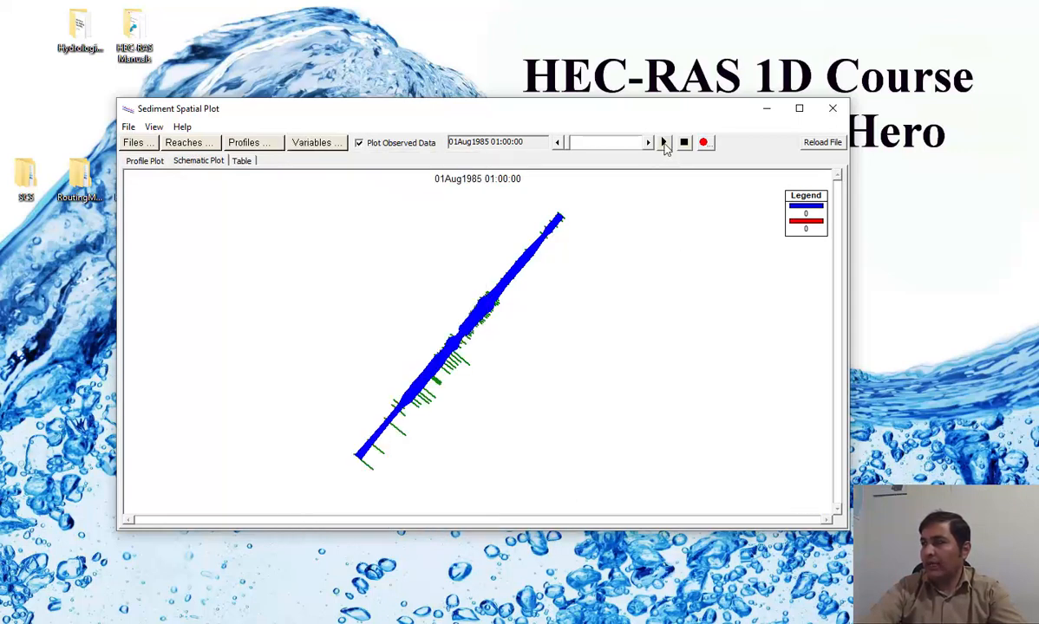
pyautogui.click(663, 143)
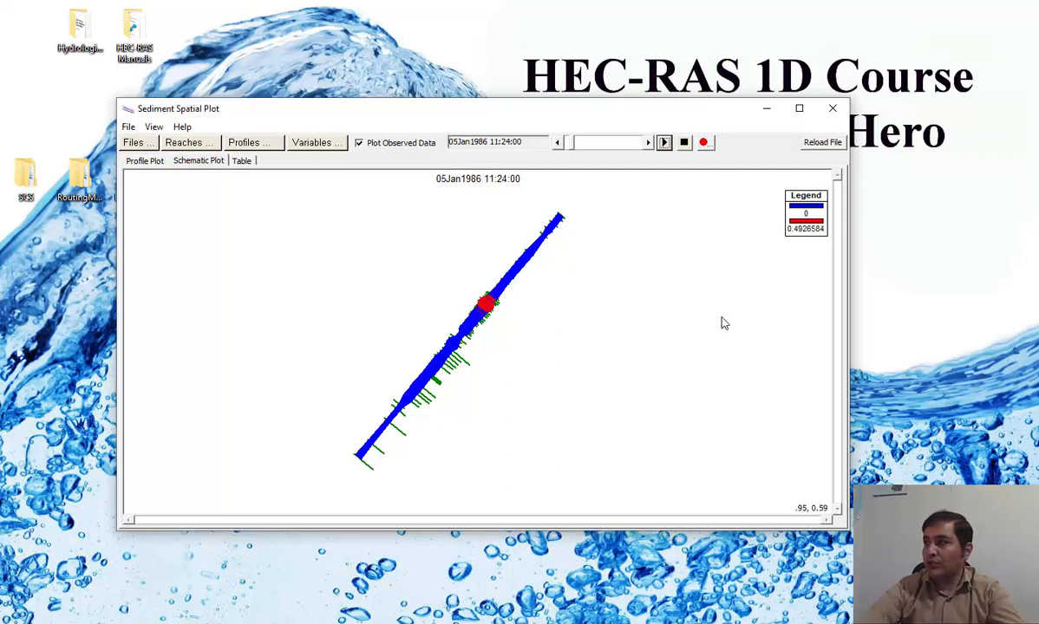
pyautogui.moveTo(573, 143); pyautogui.dragTo(627, 150)
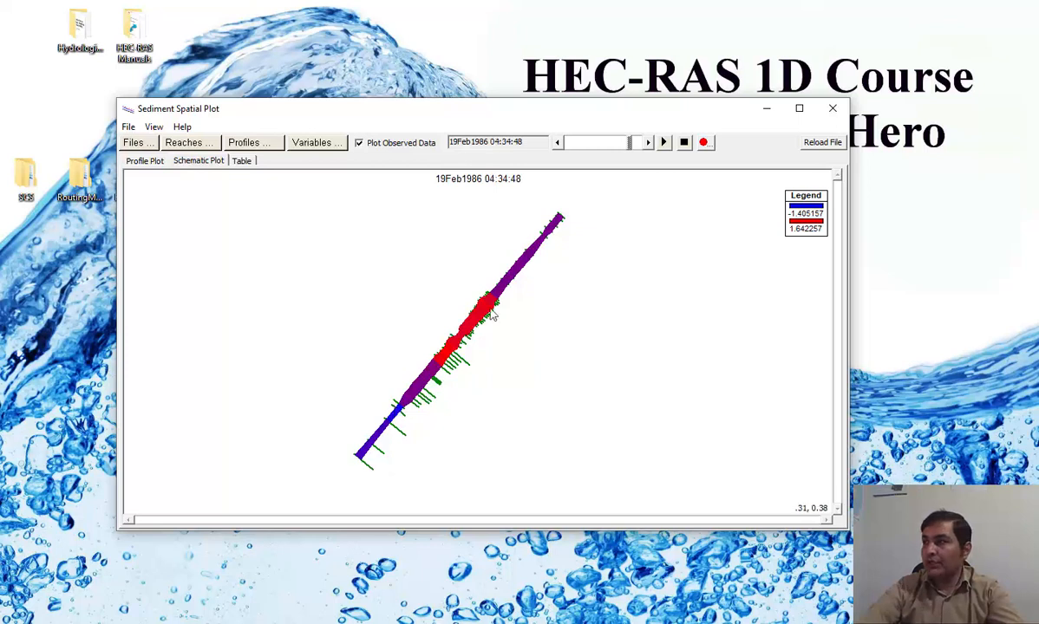
pyautogui.click(685, 145)
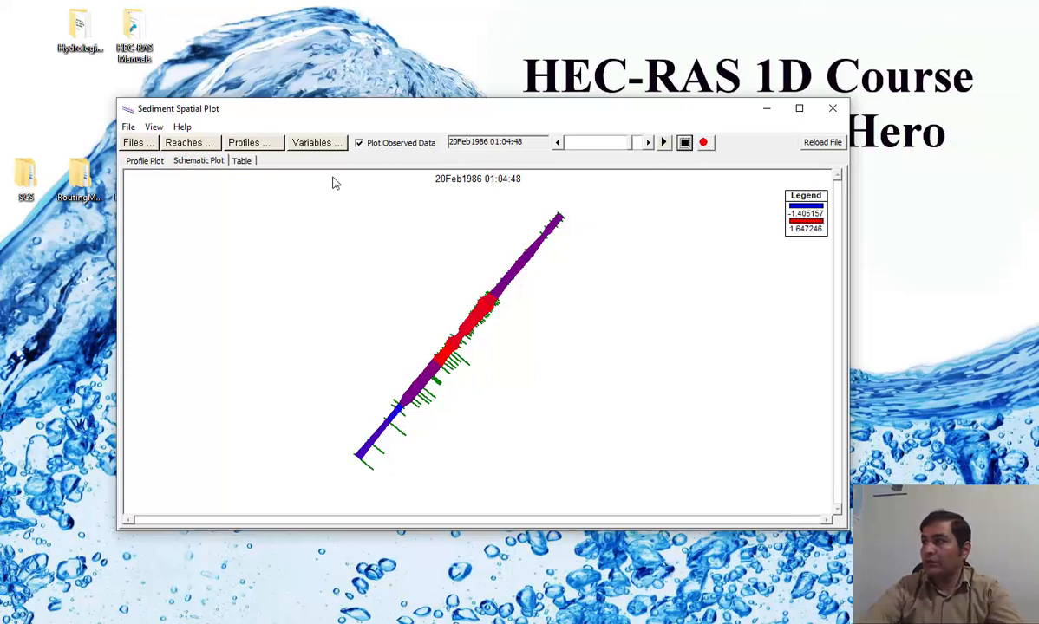
# Examine the tabulated channel distance and Invert Change values for 20Feb1986 01:04:48, highlighting both columns.
pyautogui.click(242, 161)
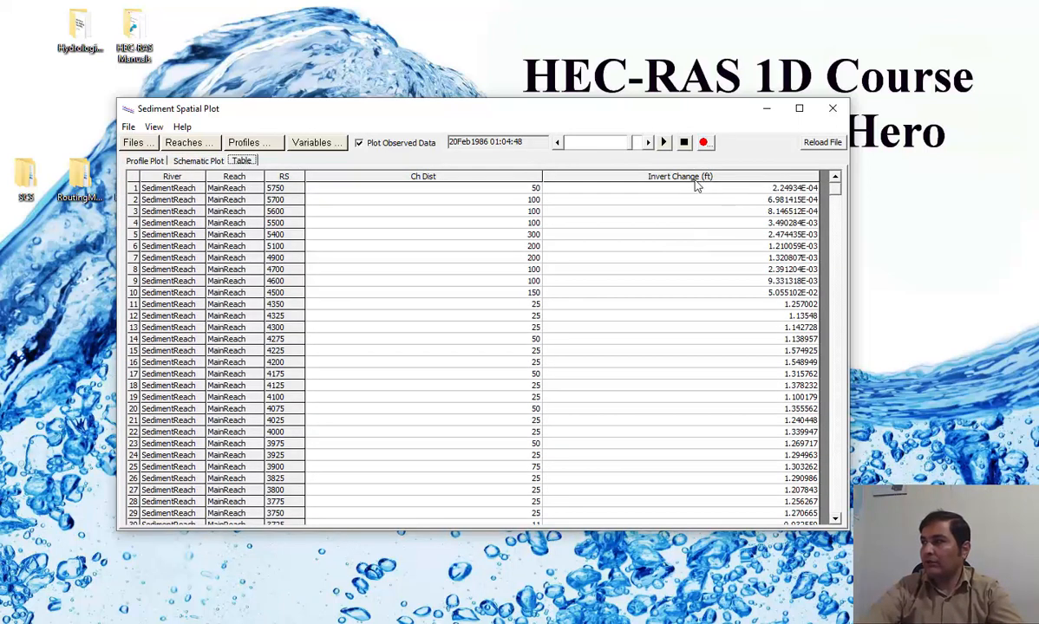
pyautogui.moveTo(695, 181); pyautogui.dragTo(462, 185)
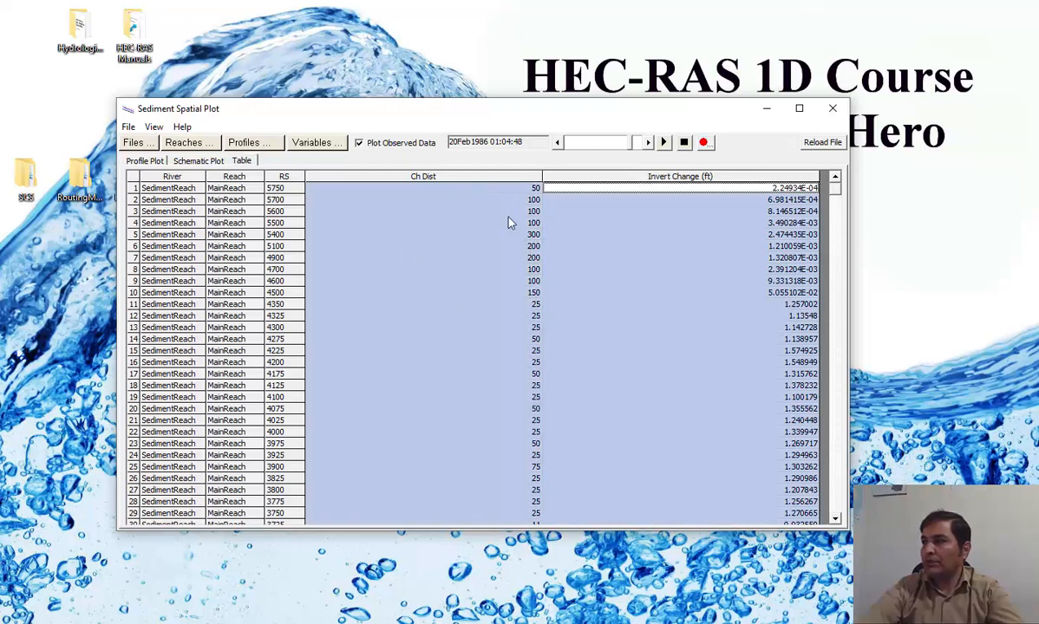
pyautogui.click(692, 211)
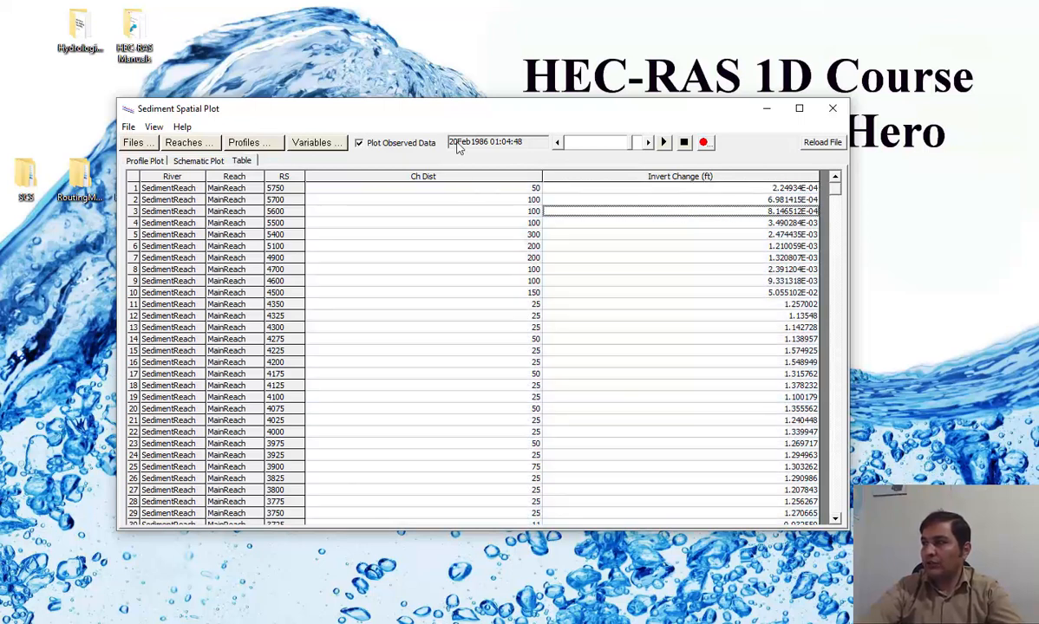
# Return to the profile plot and overlay the 31JAN1986 08:40:12 and 23JAN1986 03:15:00 Invert Change profiles on the 20FEB1986 profile.
pyautogui.click(188, 161)
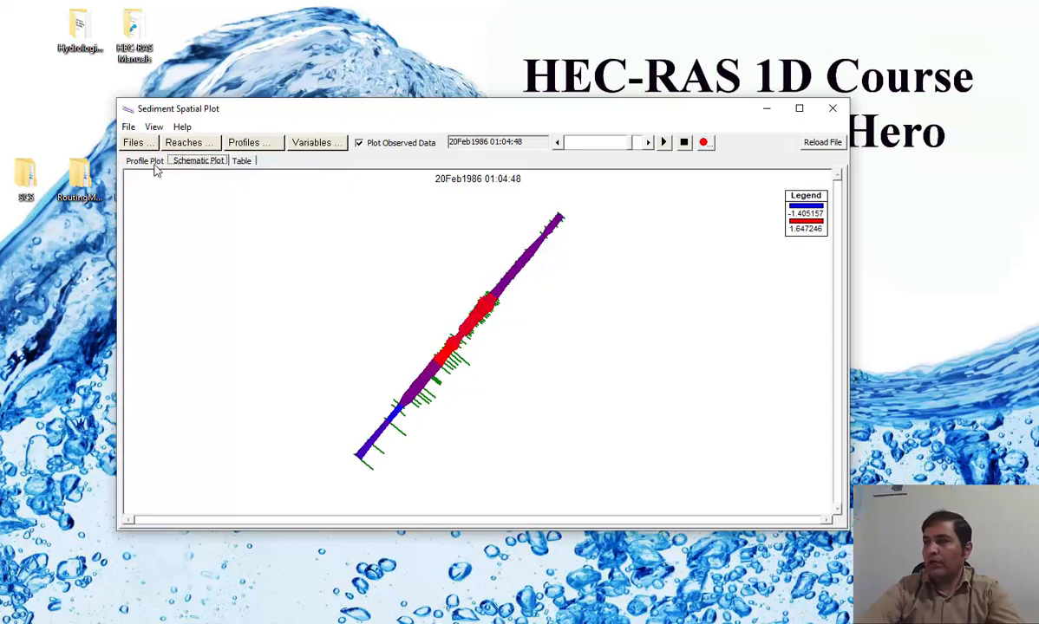
pyautogui.click(148, 161)
pyautogui.click(247, 143)
pyautogui.moveTo(345, 467); pyautogui.dragTo(350, 227)
pyautogui.click(232, 257)
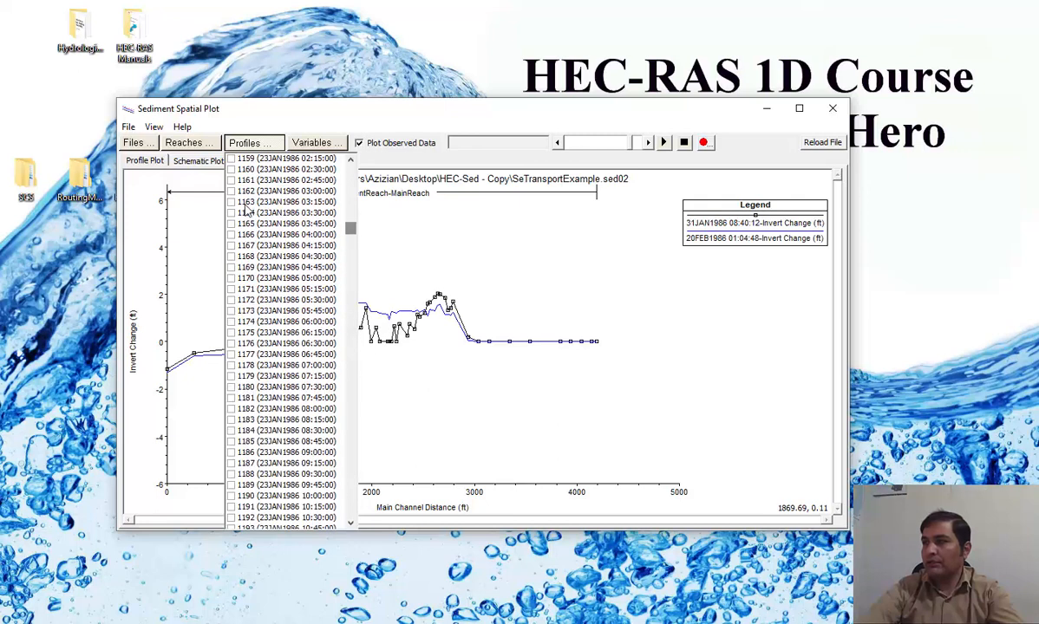
pyautogui.click(244, 202)
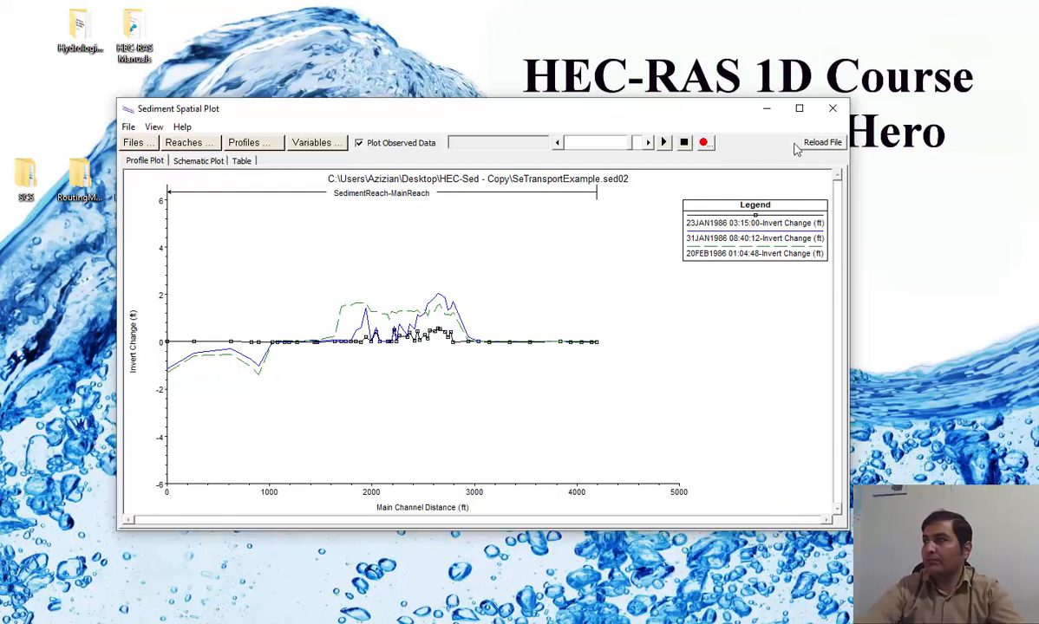
# Close the spatial plot, open the legacy 4.x Sediment Time Series Plot, and enlarge and reposition its window.
pyautogui.click(831, 108)
pyautogui.click(214, 170)
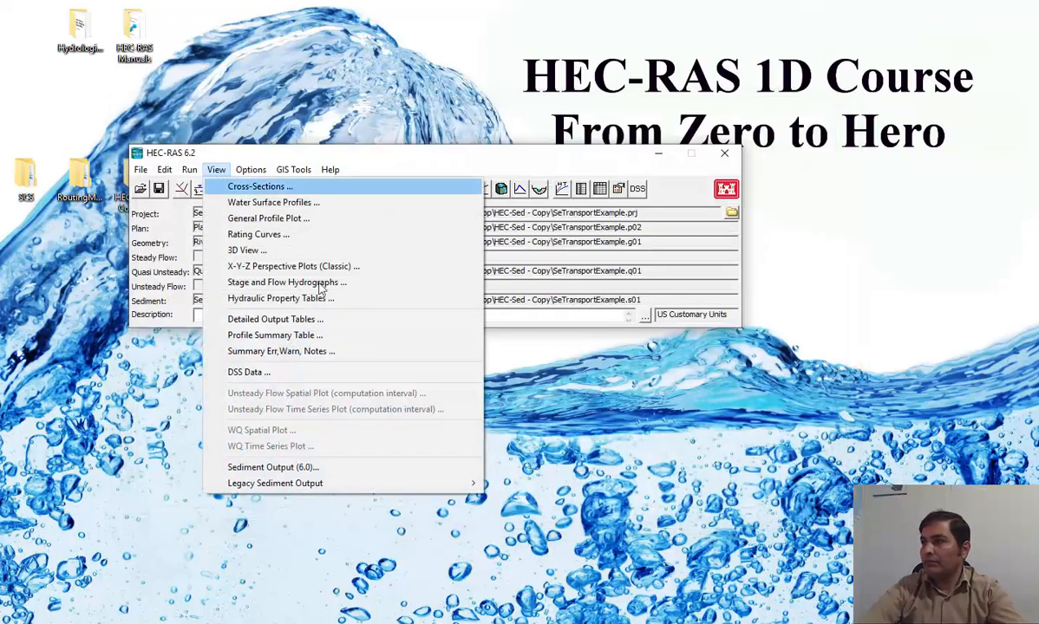
pyautogui.moveTo(437, 483)
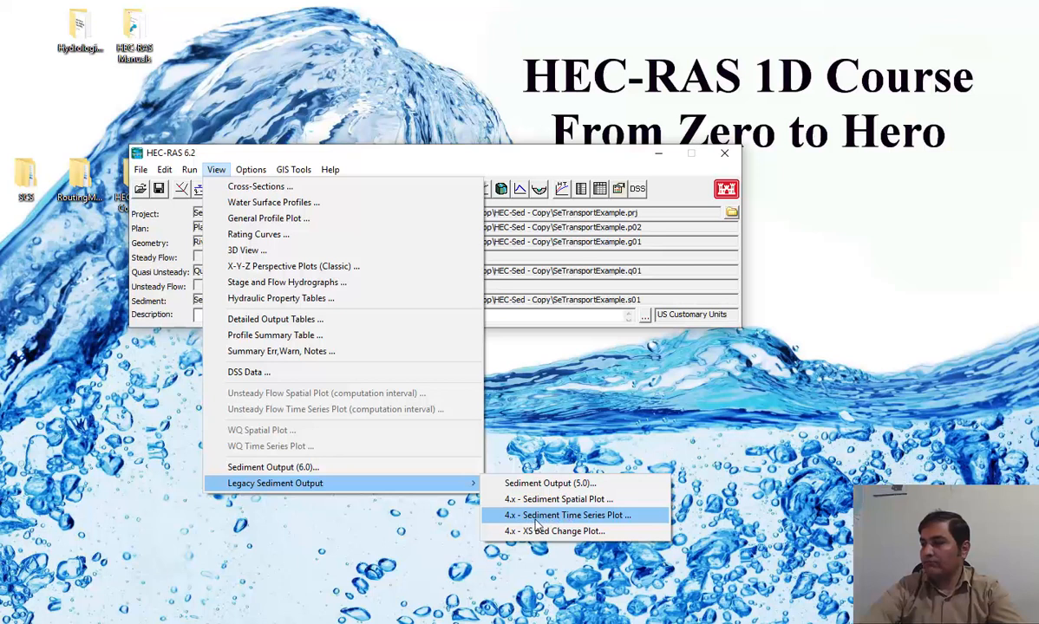
pyautogui.click(598, 519)
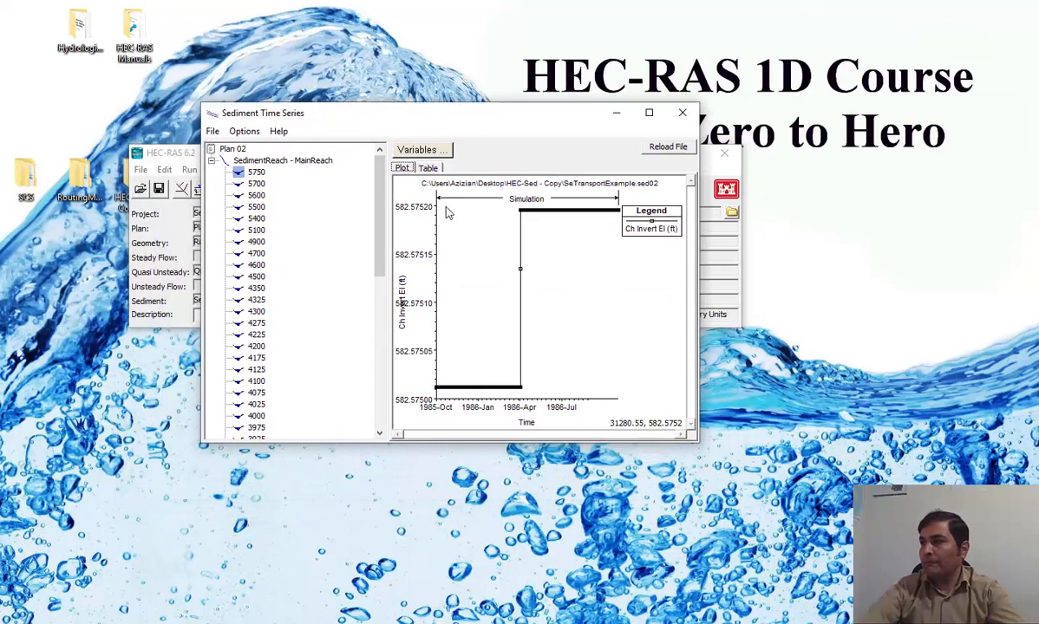
pyautogui.moveTo(704, 445); pyautogui.dragTo(788, 529)
pyautogui.moveTo(587, 115); pyautogui.dragTo(548, 79)
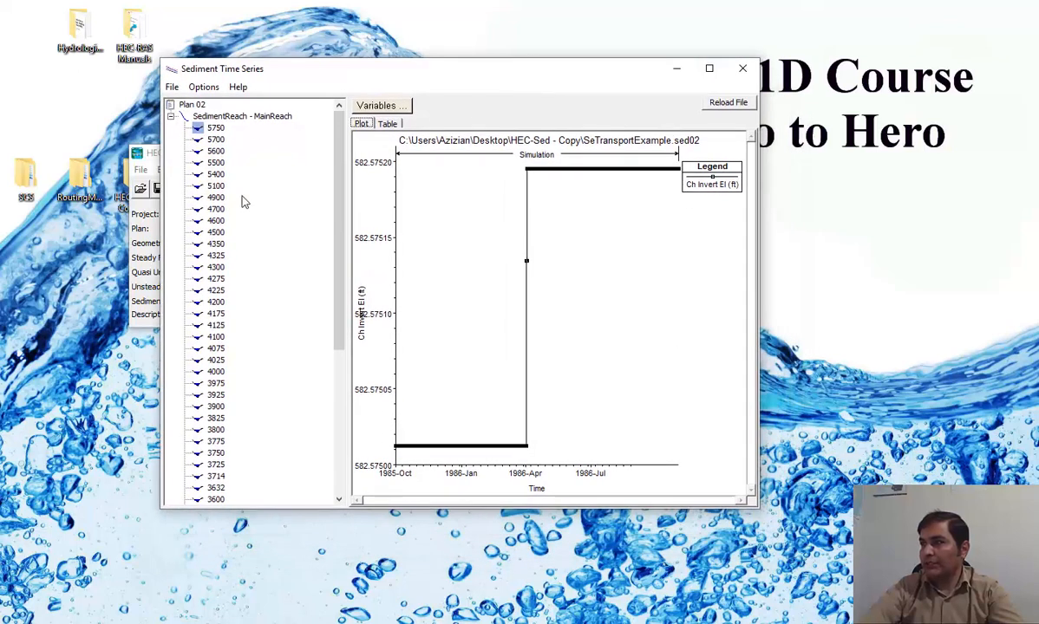
# Plot the time series for cross section 4075, replacing the variable Ch Invert El with Invert Change.
pyautogui.click(215, 350)
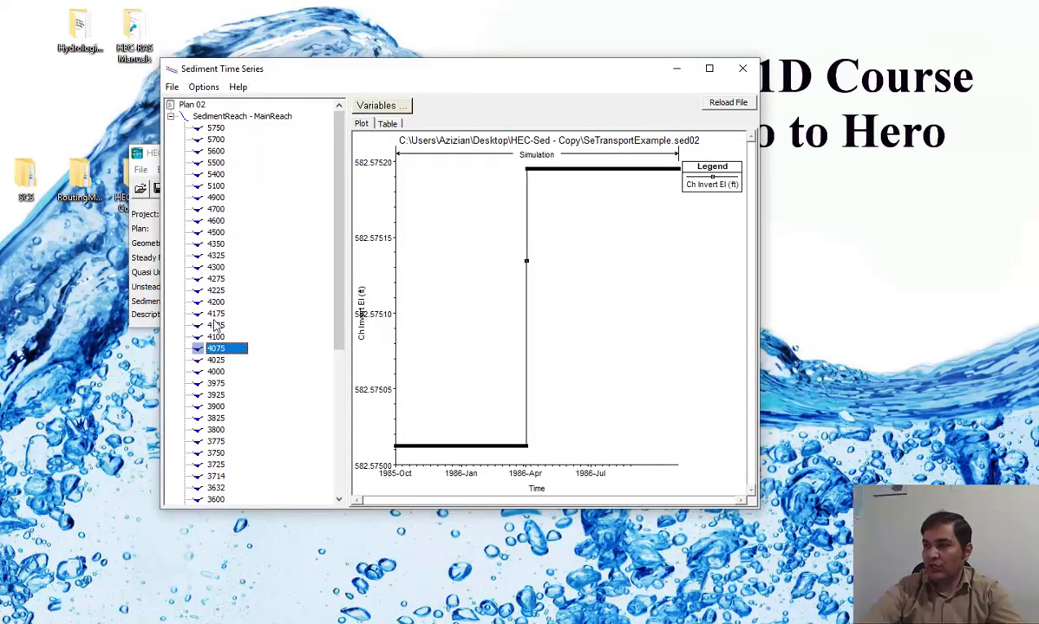
pyautogui.click(397, 106)
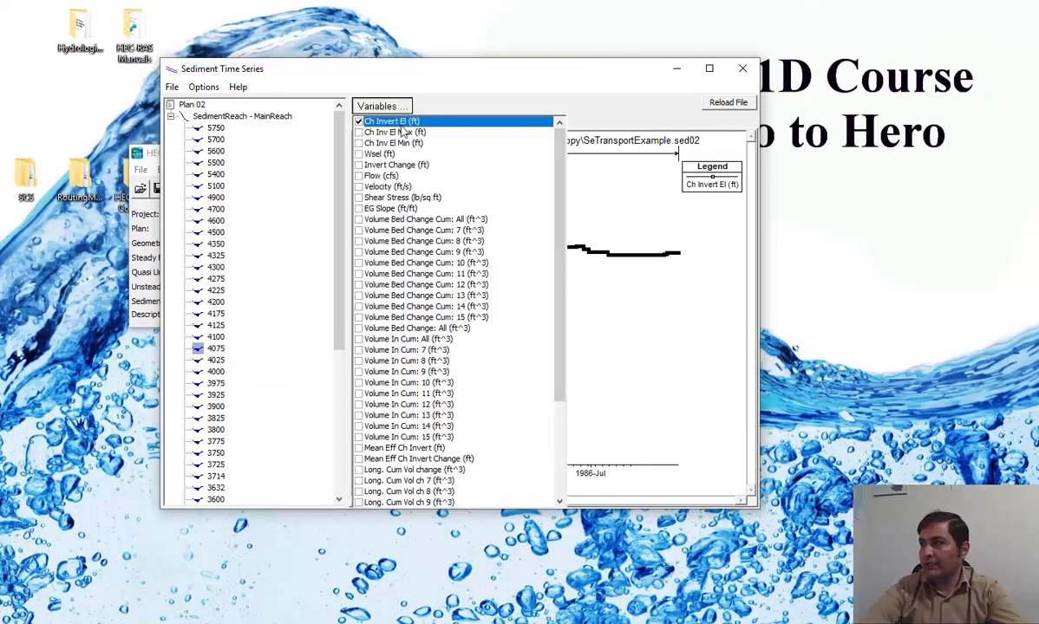
pyautogui.click(359, 165)
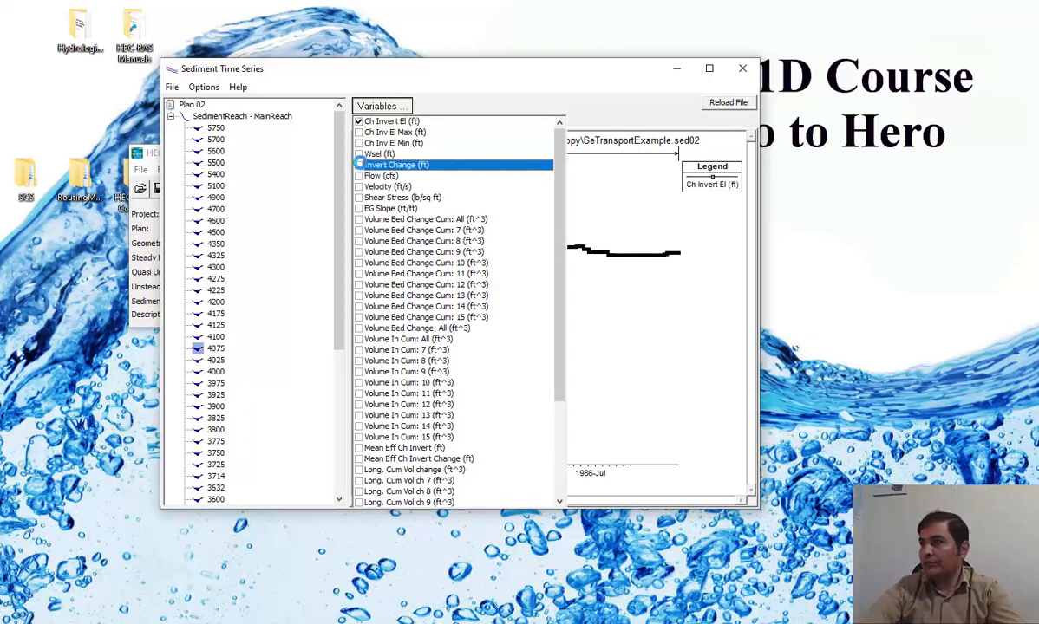
pyautogui.click(359, 165)
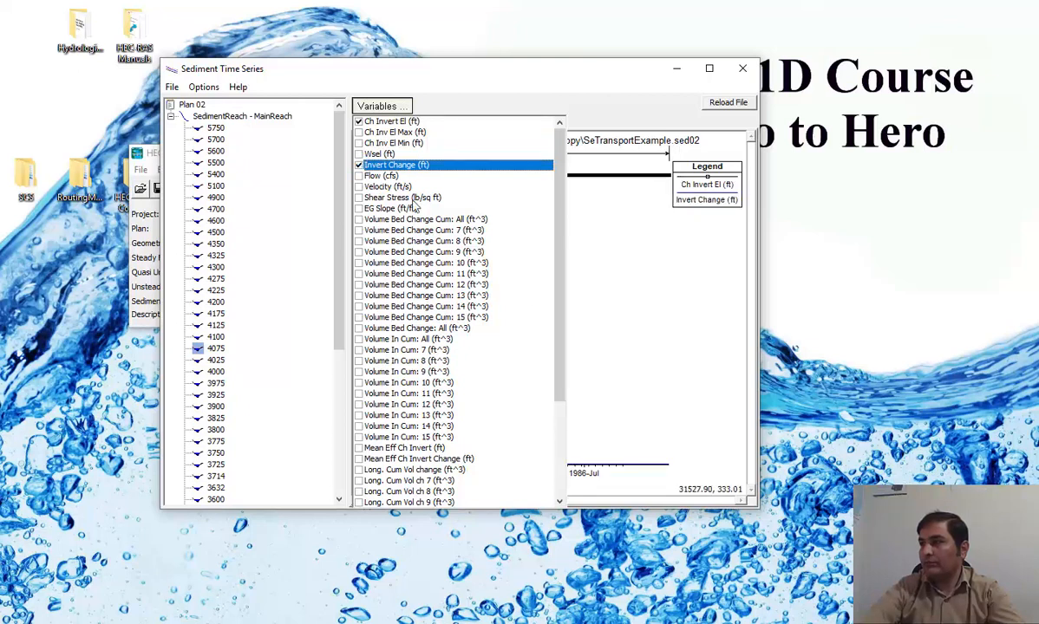
pyautogui.click(363, 122)
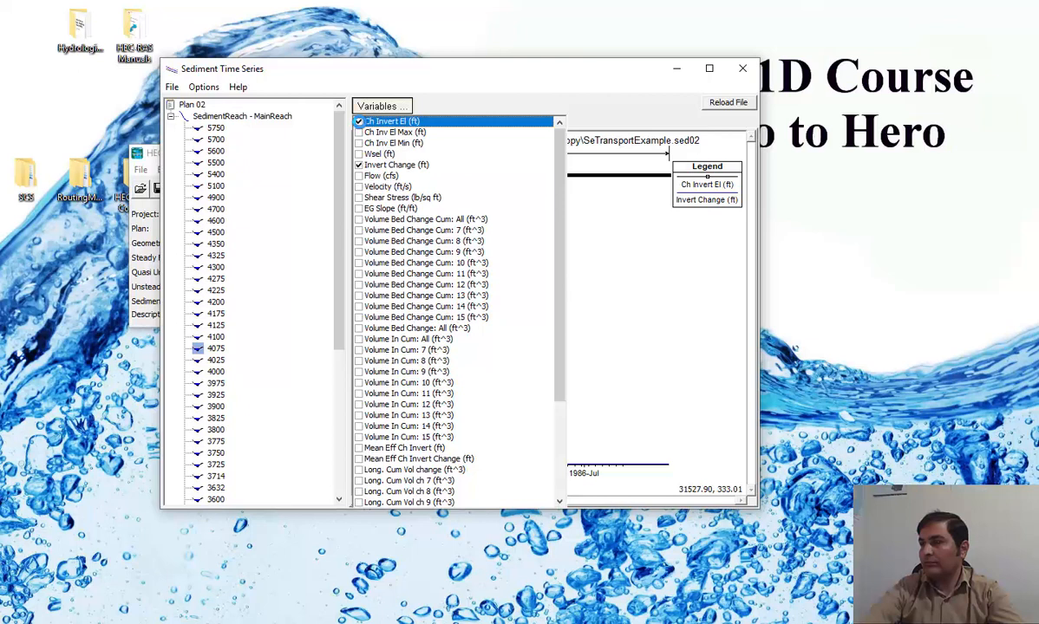
pyautogui.click(358, 121)
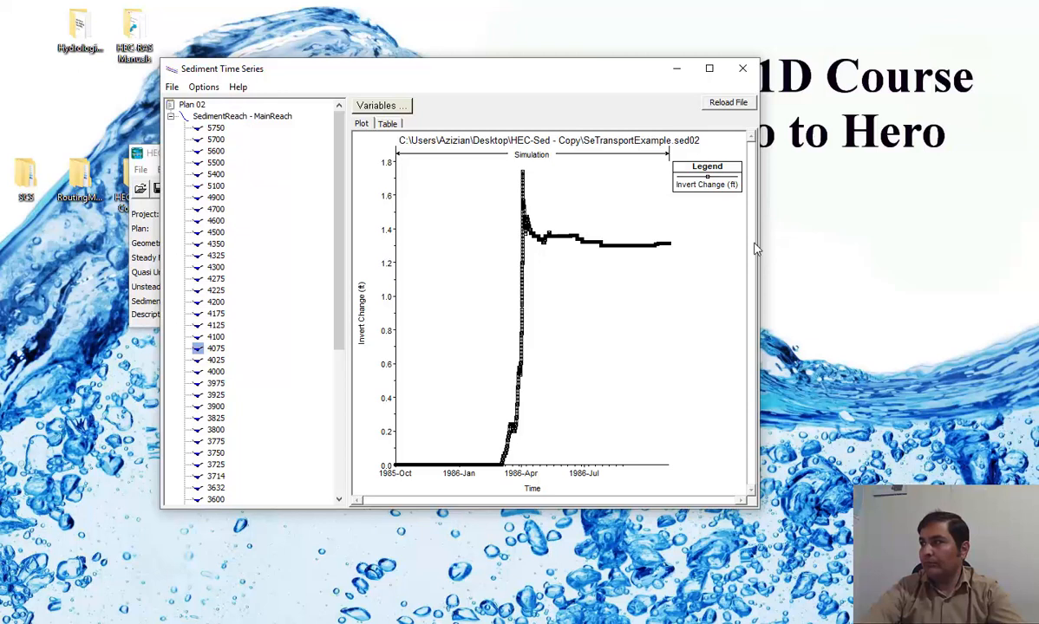
# Widen the time series window and replace Invert Change with Volume Bed Change Cum: All for cross section 4075.
pyautogui.moveTo(761, 242); pyautogui.dragTo(909, 243)
pyautogui.click(378, 105)
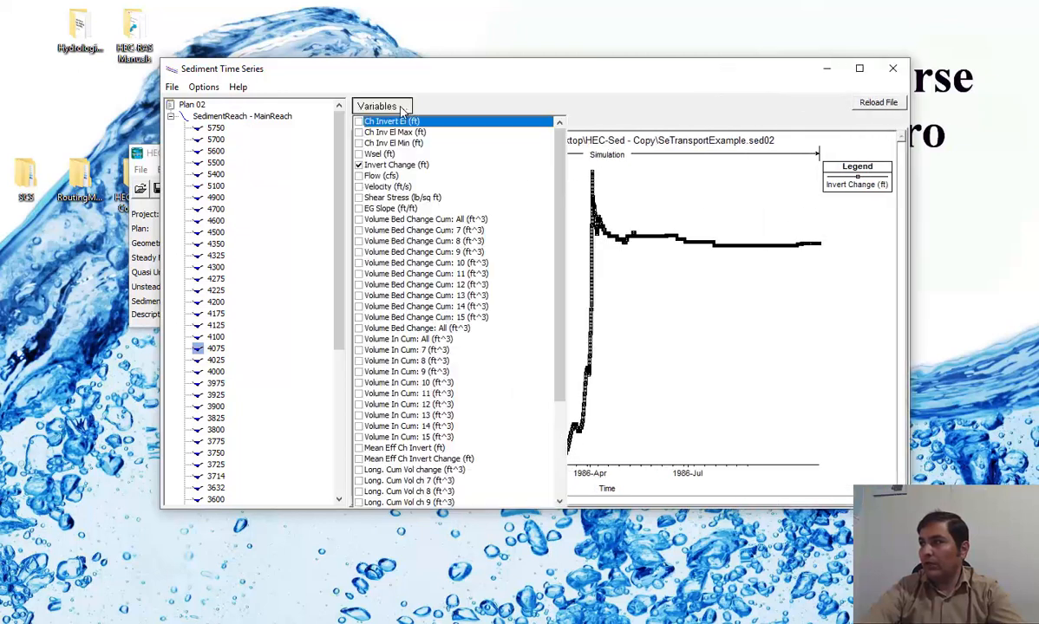
pyautogui.click(373, 165)
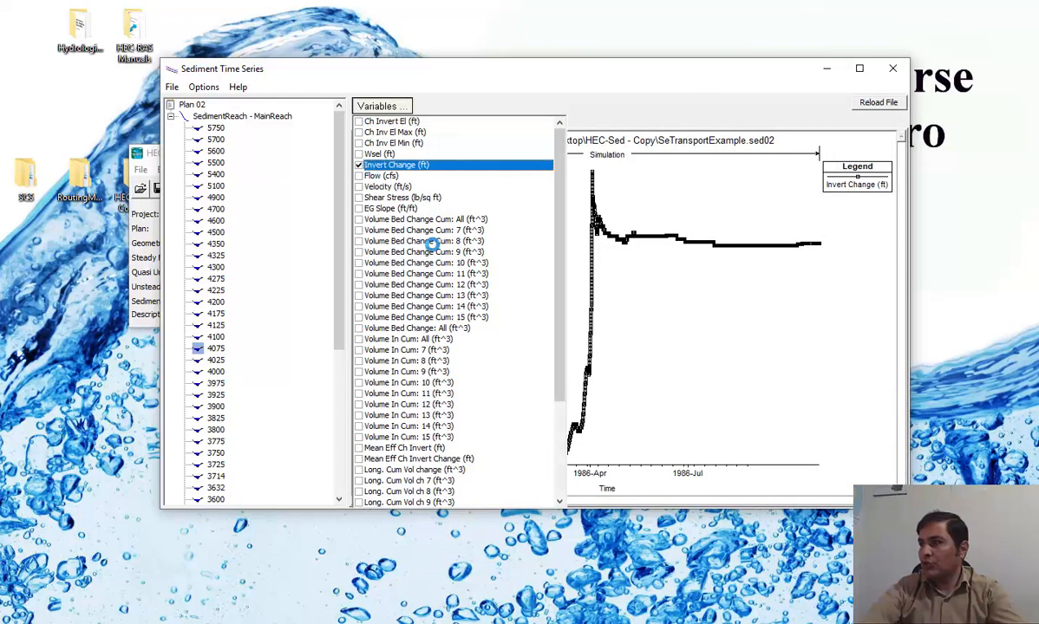
pyautogui.click(359, 220)
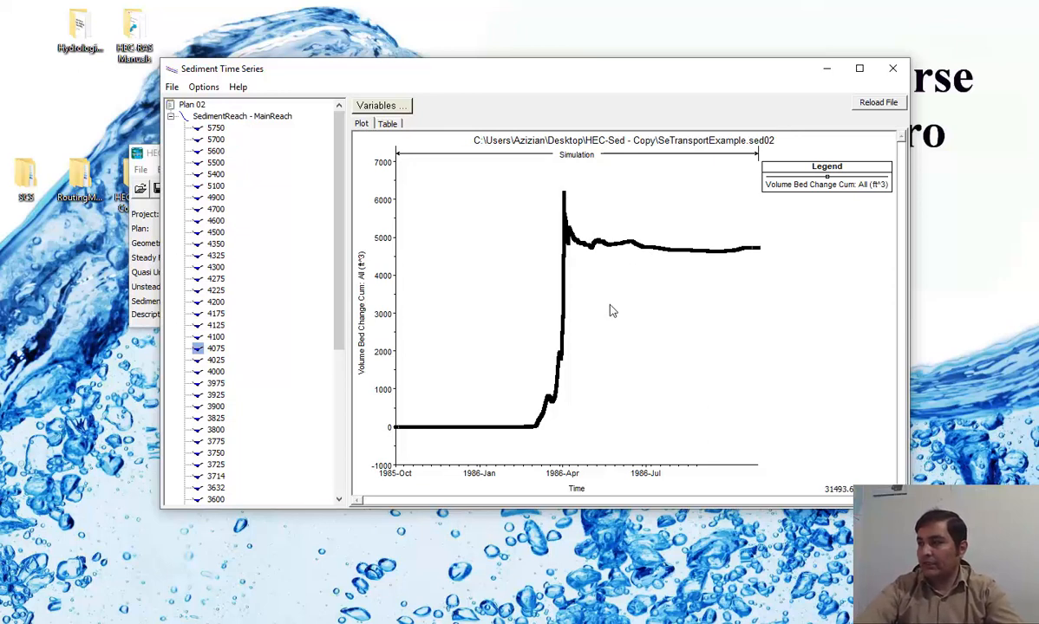
# Replace Volume Bed Change Cum: All with Volume In Cum: All in the time series plot for cross section 4075.
pyautogui.click(214, 348)
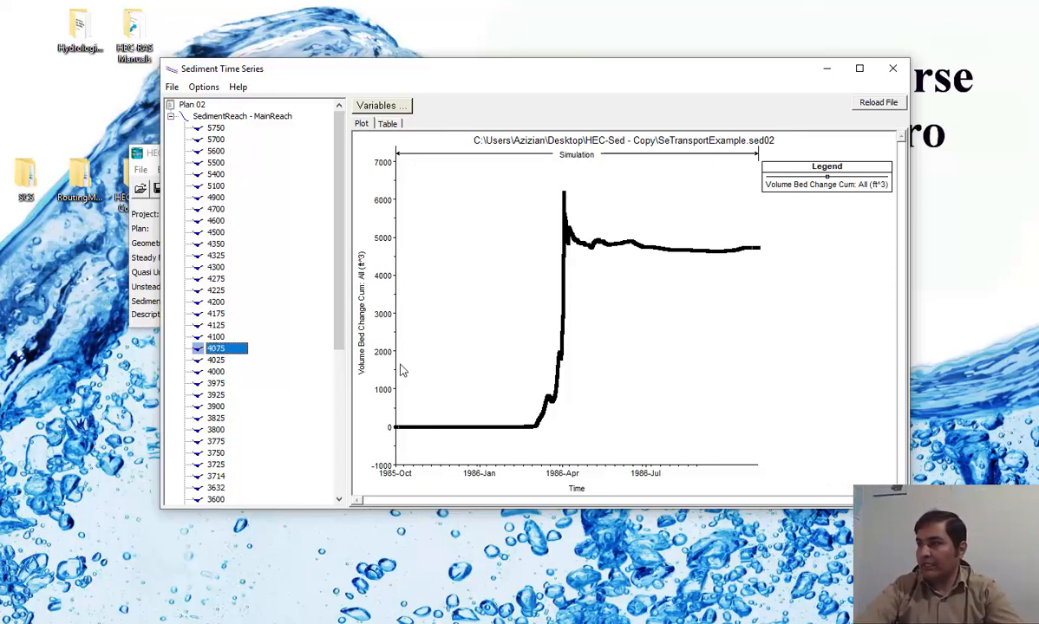
pyautogui.click(374, 107)
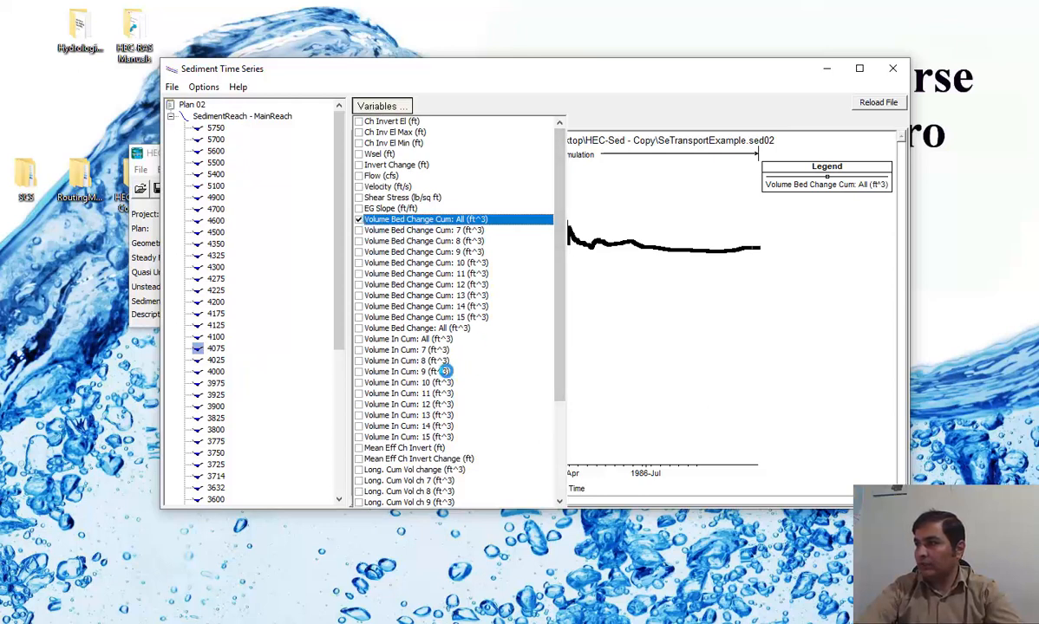
pyautogui.click(358, 339)
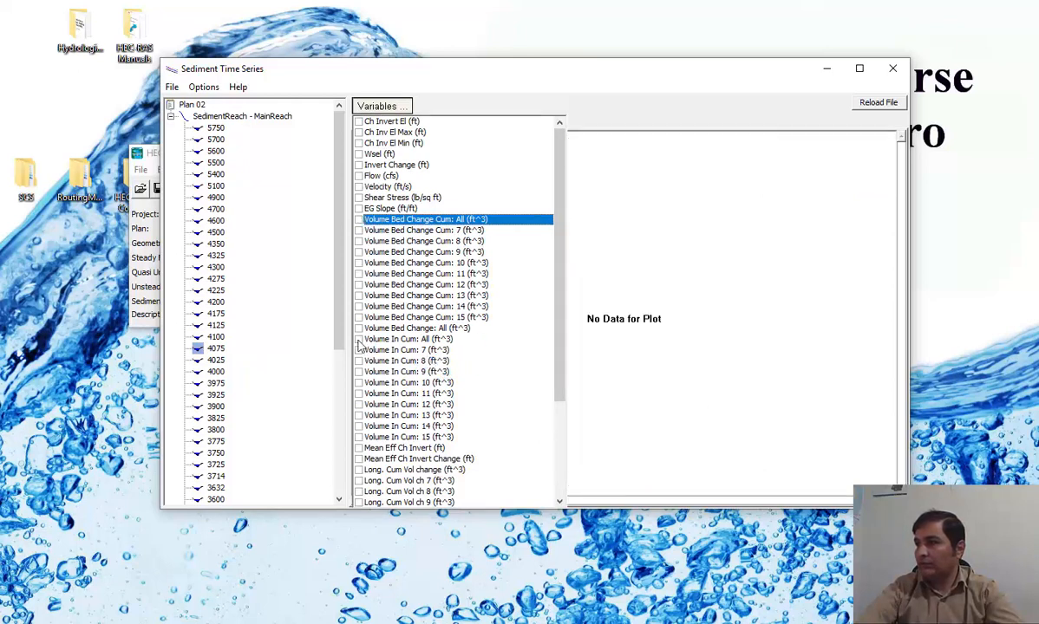
pyautogui.click(360, 339)
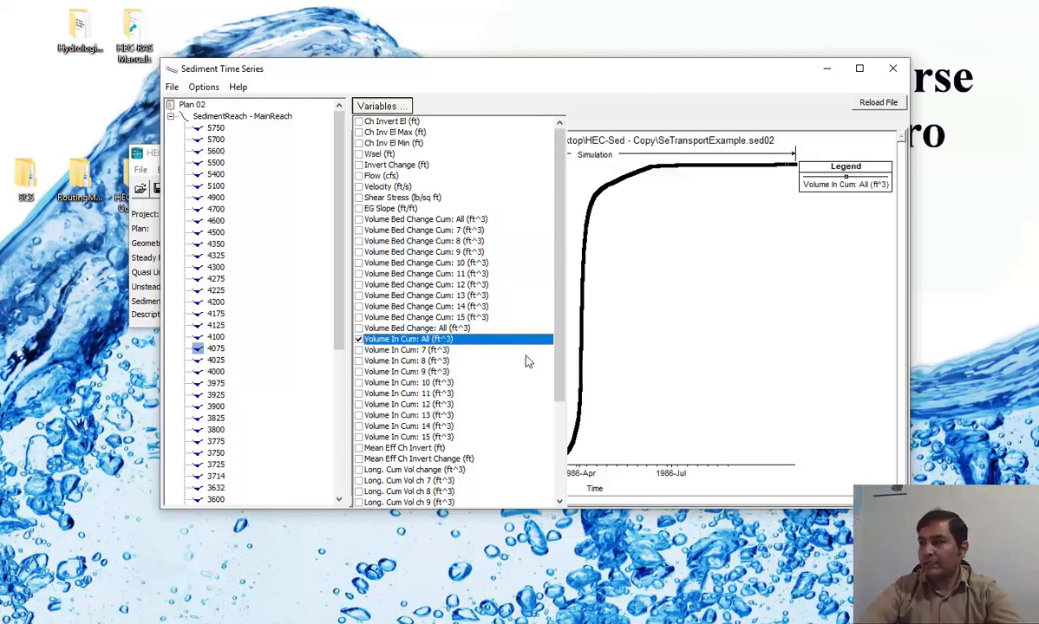
pyautogui.click(720, 318)
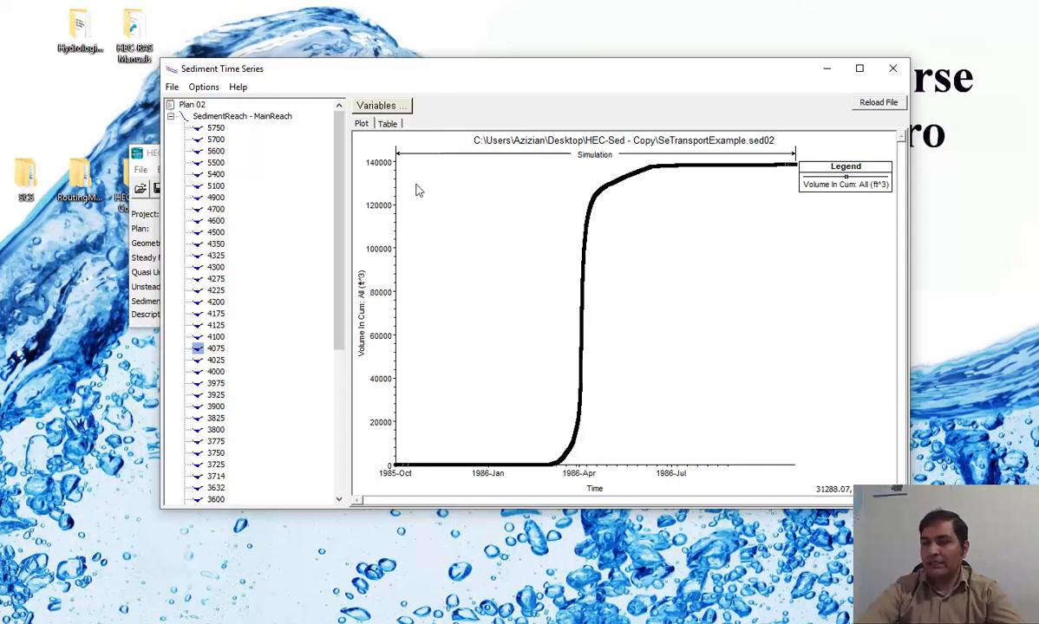
# Remove Volume In Cum: All from the time series plot and look through the other available variables.
pyautogui.click(382, 106)
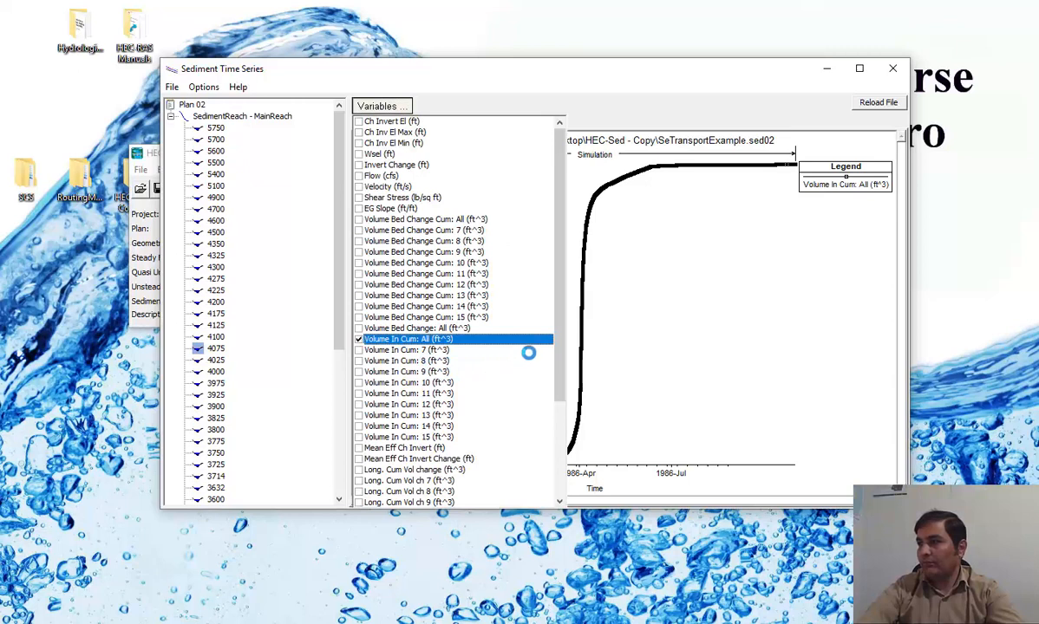
pyautogui.moveTo(553, 276); pyautogui.dragTo(580, 252)
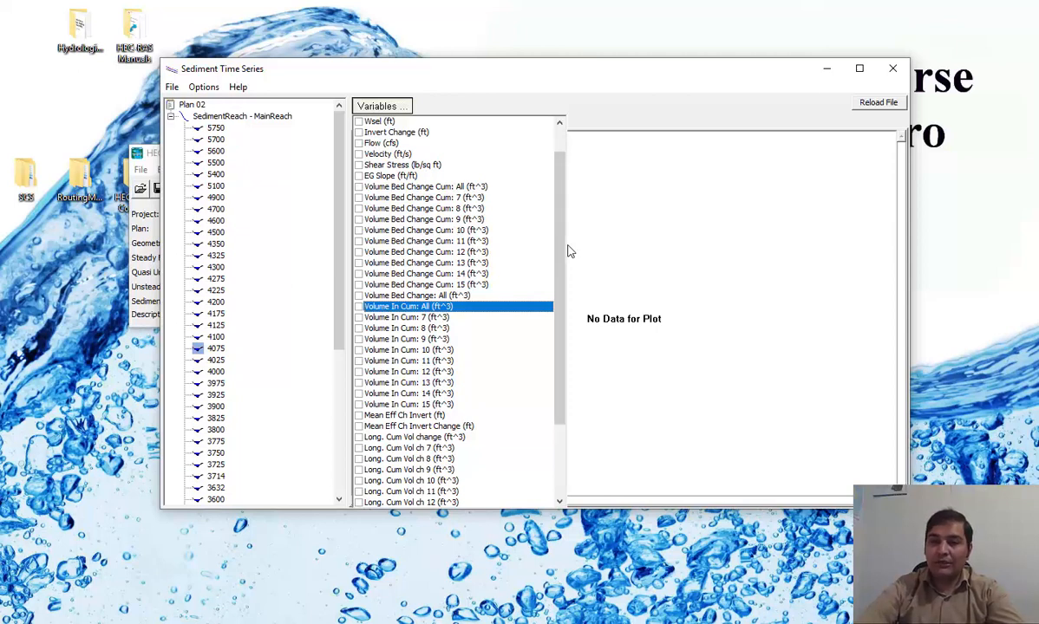
pyautogui.moveTo(560, 241); pyautogui.dragTo(570, 185)
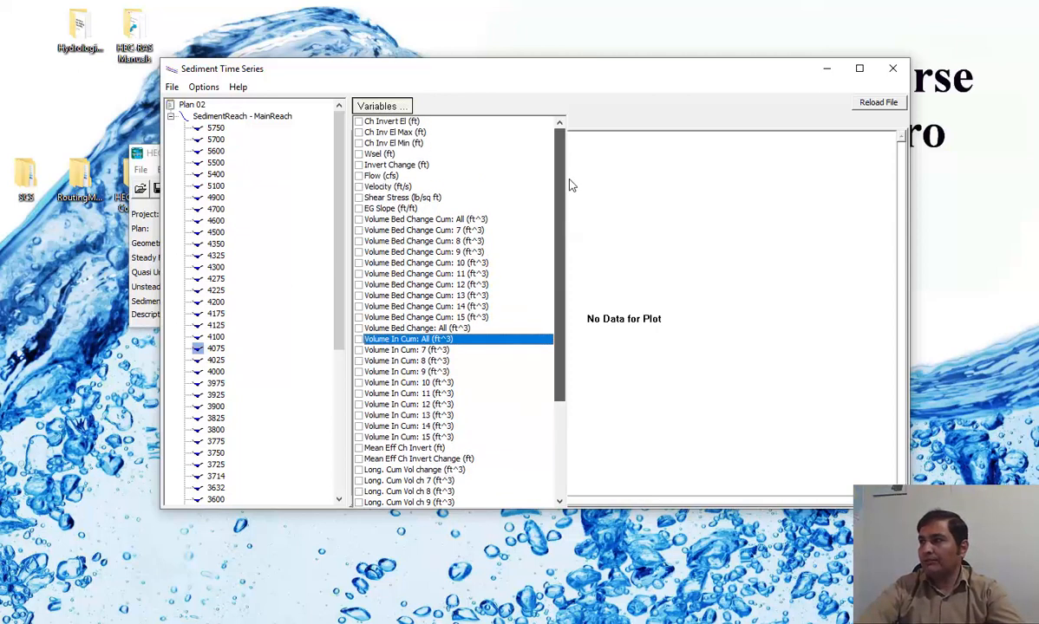
pyautogui.click(634, 233)
# Close the time series plot and open the legacy 4.x XS Bed Change Plot.
pyautogui.click(892, 70)
pyautogui.click(220, 172)
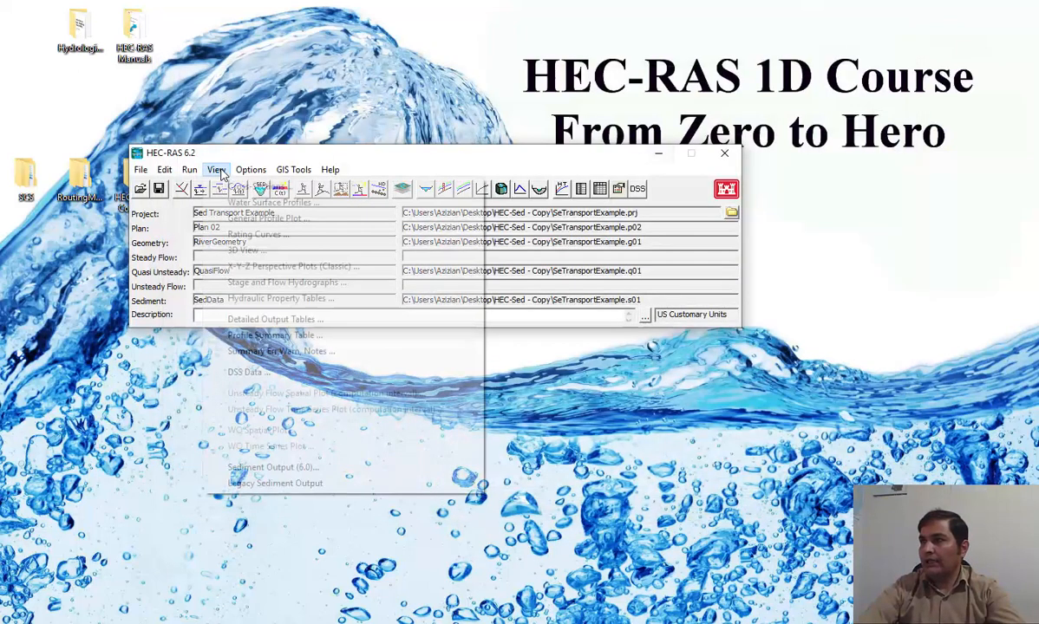
pyautogui.moveTo(451, 483)
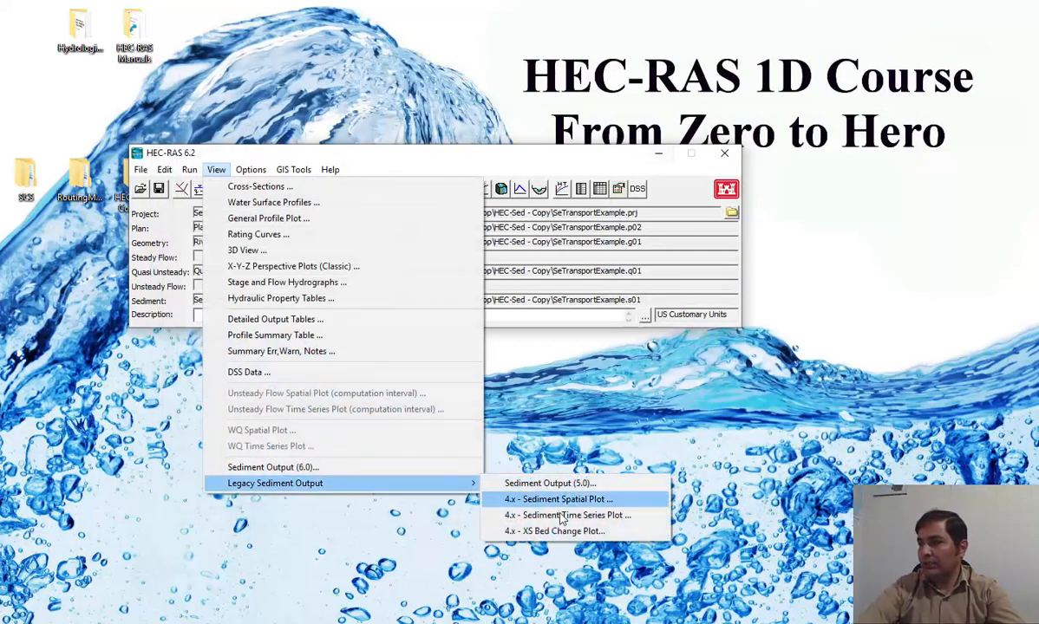
pyautogui.click(587, 531)
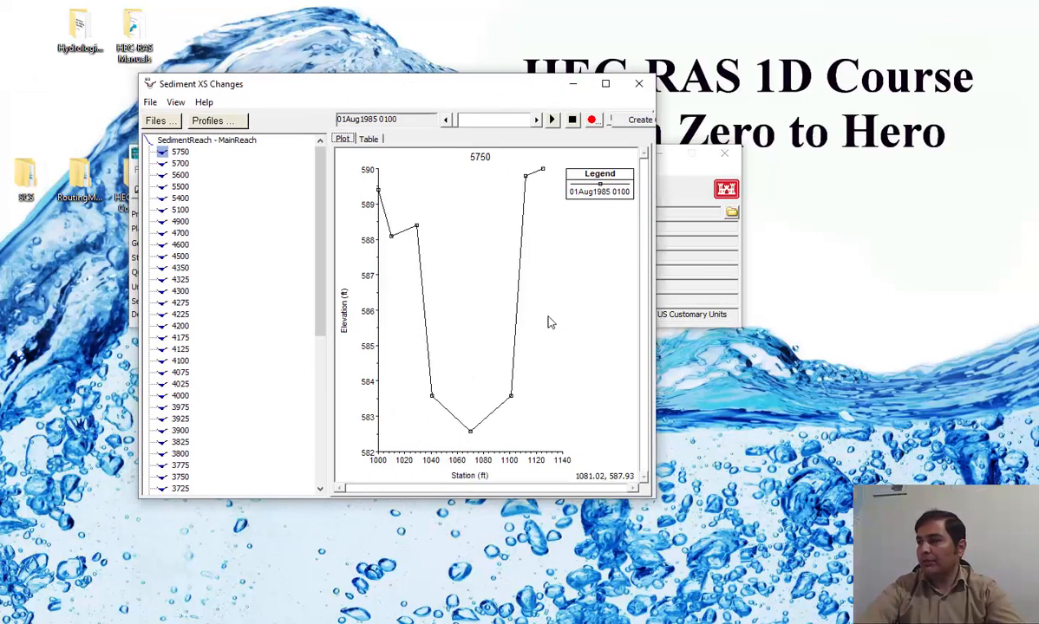
# Enlarge the Sediment XS Changes window and display the plot for cross section 4075.
pyautogui.moveTo(652, 498); pyautogui.dragTo(902, 566)
pyautogui.click(180, 304)
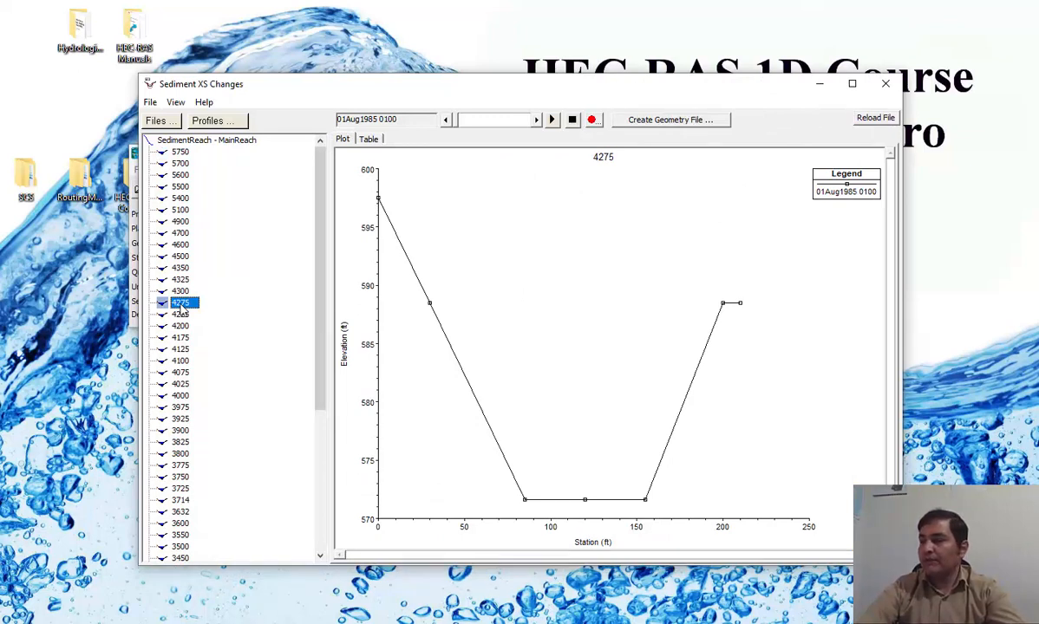
pyautogui.click(180, 373)
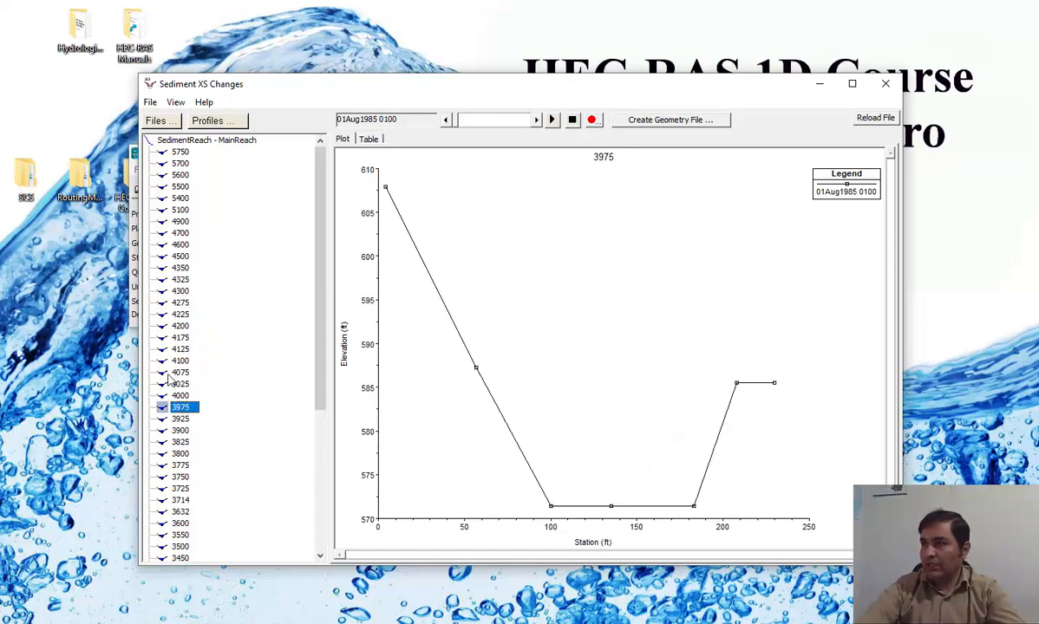
# Add the 31Jan1986 0142, 04Feb1986 0204 and 26Mar1986 2040 profiles to the cross section 4075 plot.
pyautogui.click(217, 121)
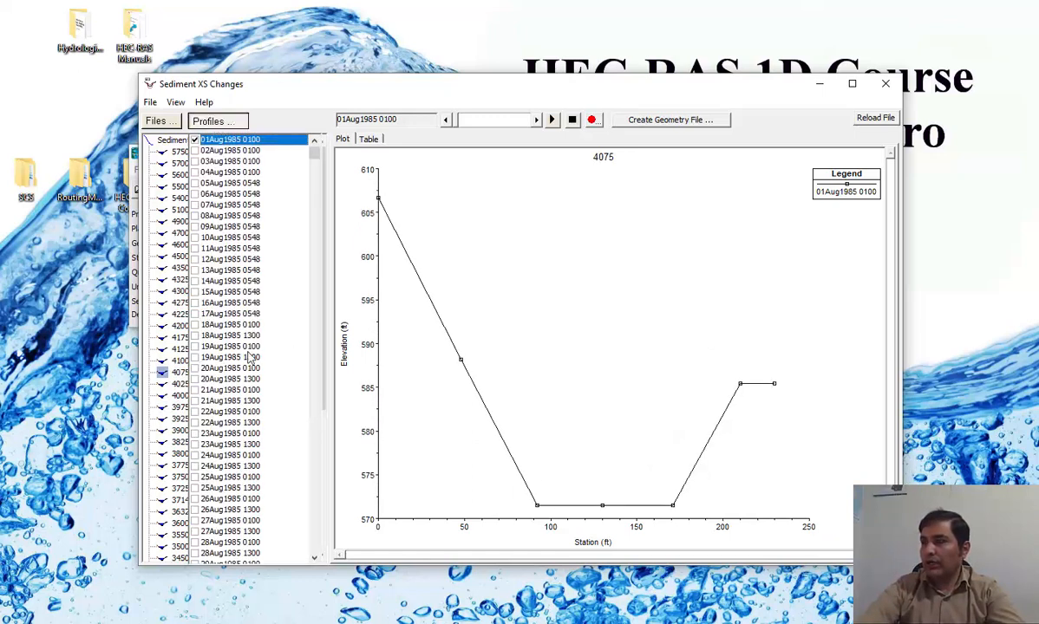
pyautogui.scroll(-2, 316, 173)
pyautogui.moveTo(315, 154); pyautogui.dragTo(324, 308)
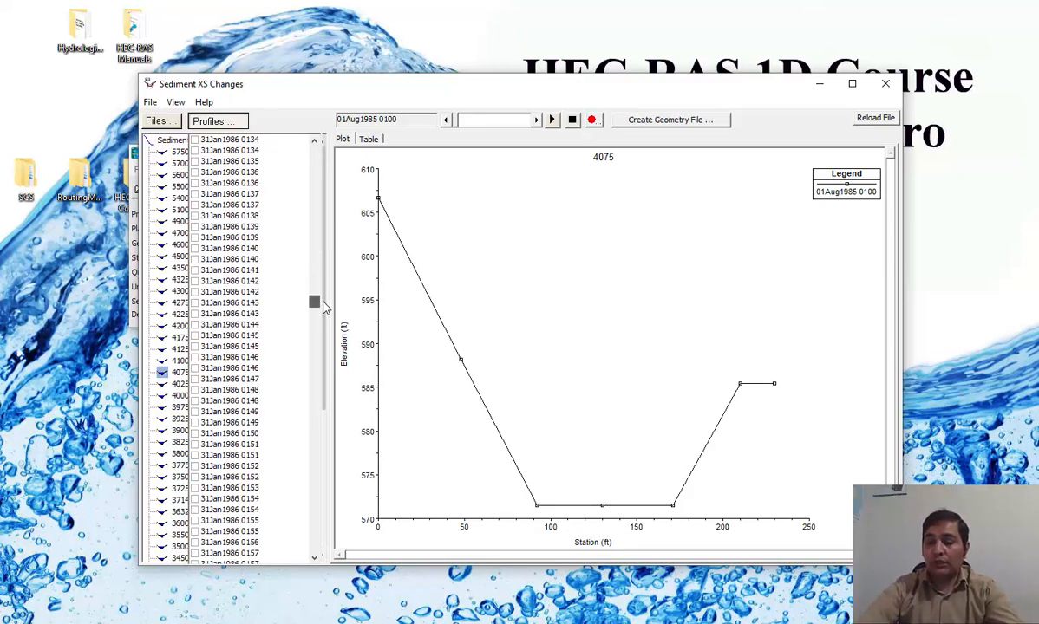
pyautogui.click(196, 293)
pyautogui.moveTo(316, 306); pyautogui.dragTo(314, 515)
pyautogui.click(195, 379)
pyautogui.click(195, 433)
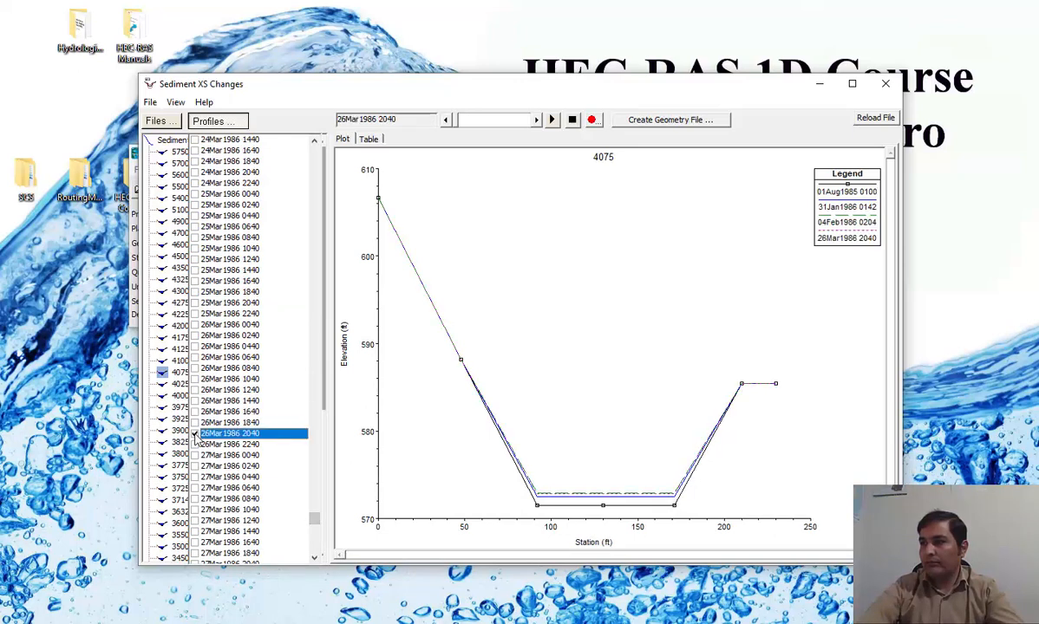
pyautogui.click(365, 230)
# Compare the bed profiles over time at several cross sections, including 4275, 4600, 3400 and 3600.
pyautogui.click(179, 303)
pyautogui.click(182, 419)
pyautogui.click(179, 476)
pyautogui.click(178, 360)
pyautogui.click(176, 302)
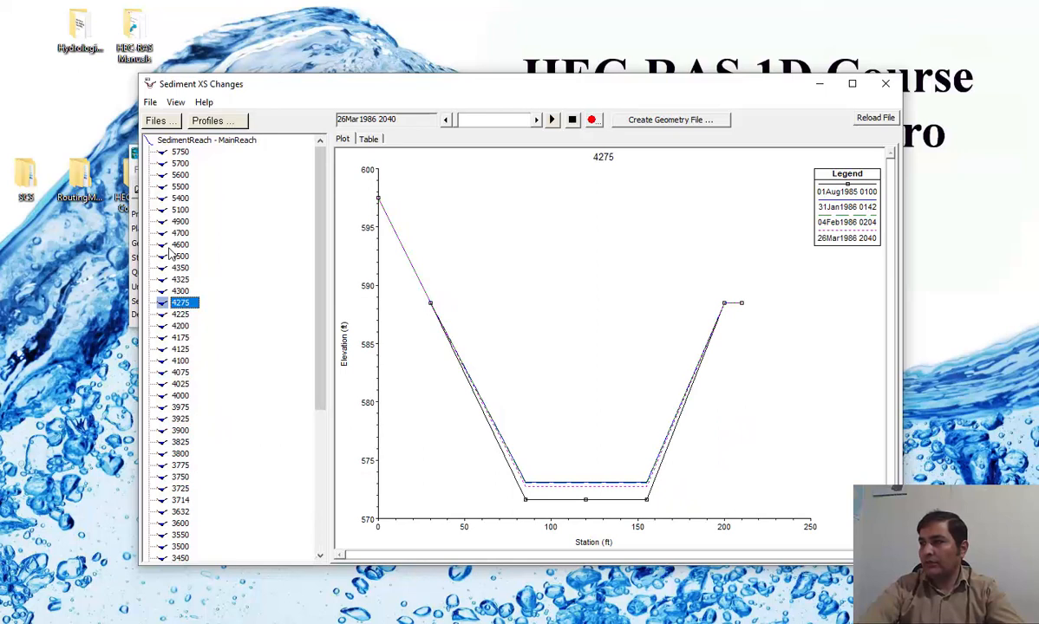
pyautogui.click(177, 246)
pyautogui.scroll(-3, 198, 471)
pyautogui.click(181, 465)
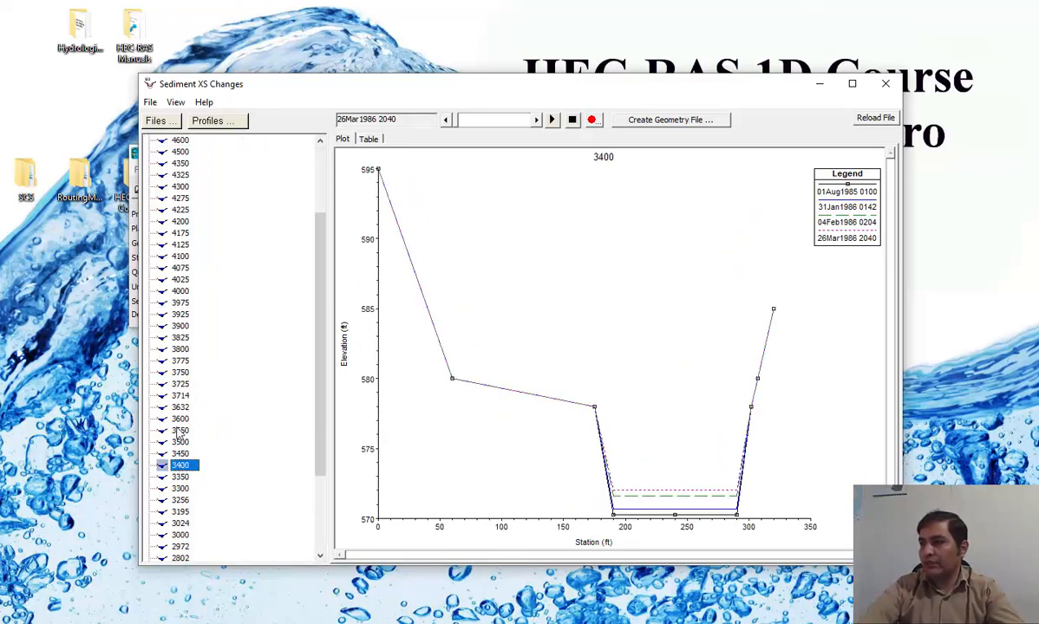
pyautogui.click(180, 418)
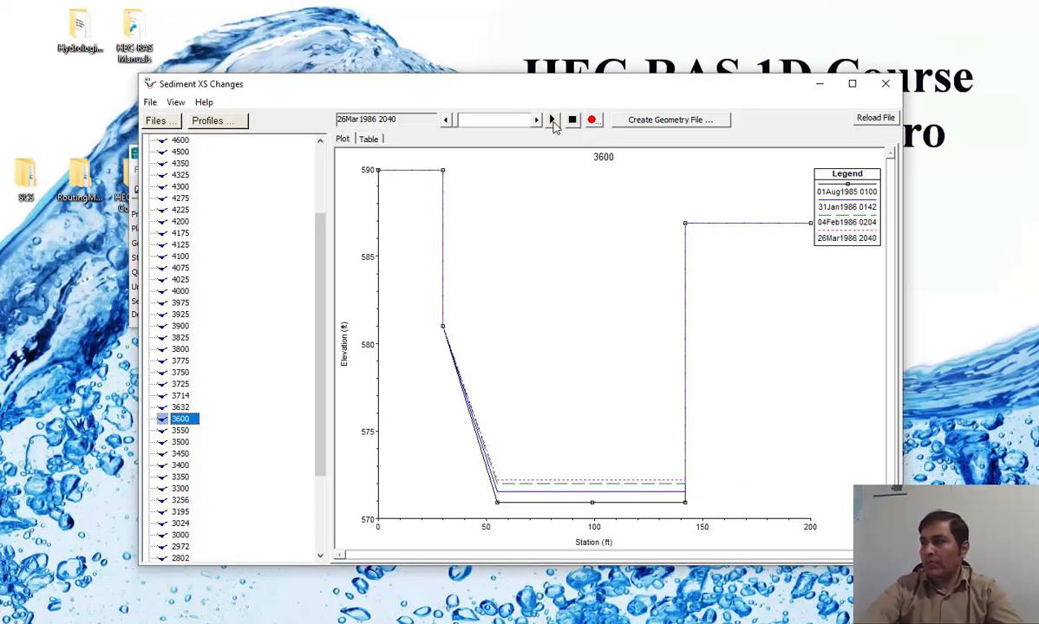
# Animate the bed change at cross section 3600 through the profiles and stop the playback on 31Jan1986 0912.
pyautogui.click(552, 120)
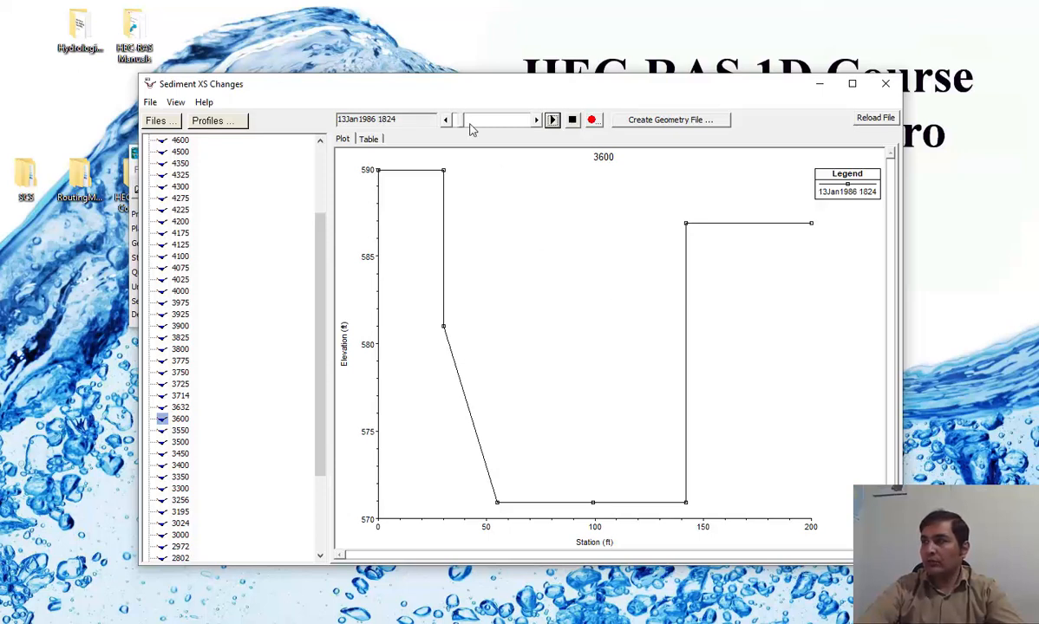
pyautogui.click(551, 121)
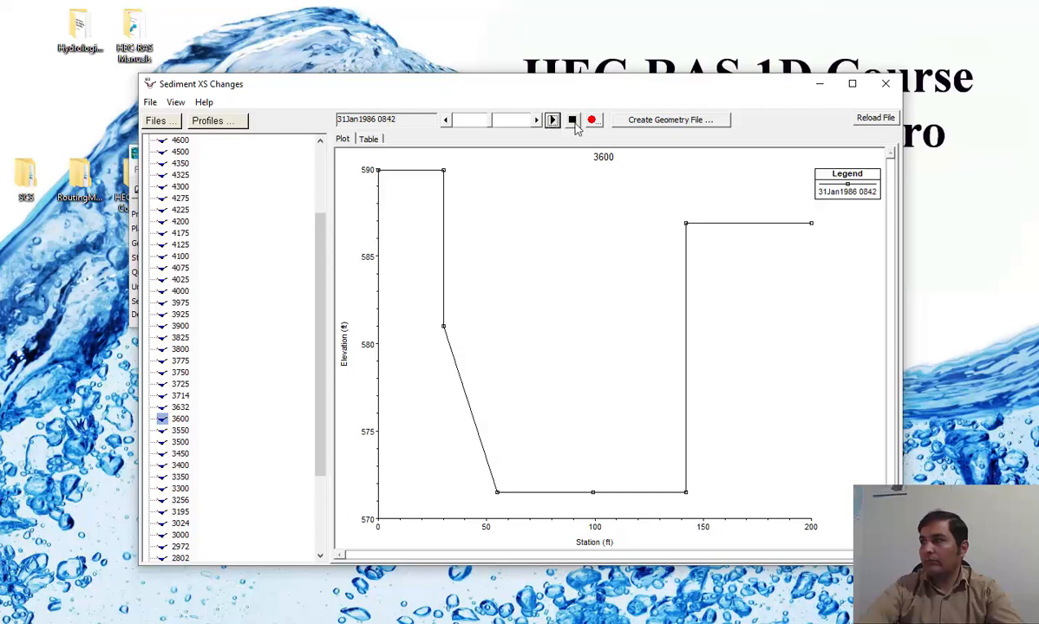
pyautogui.click(572, 120)
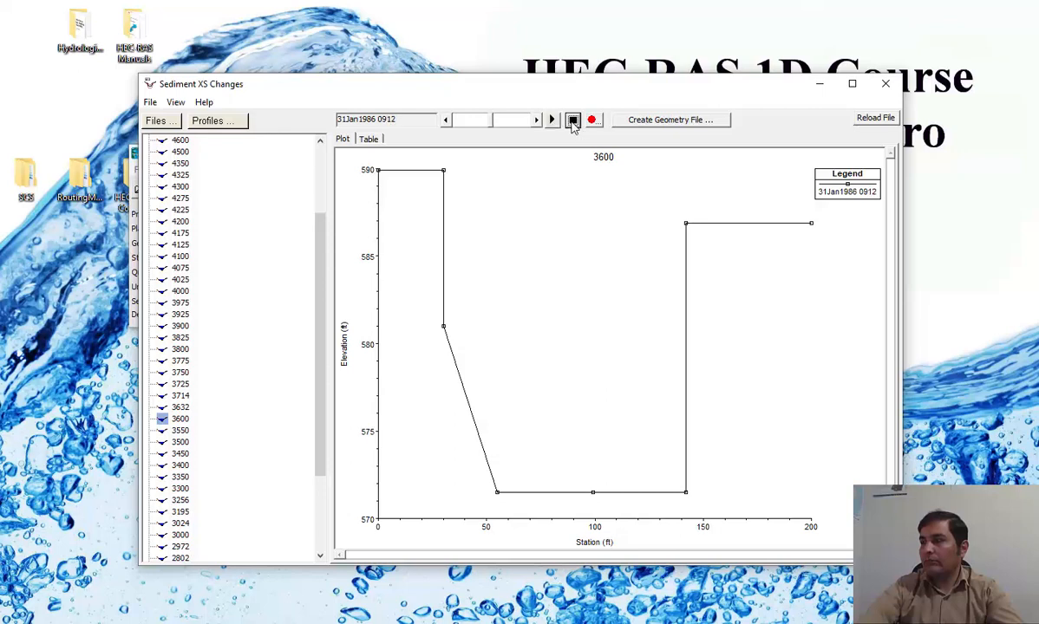
# Check which sediment output file is loaded and close the Sediment XS Changes window.
pyautogui.click(164, 121)
pyautogui.click(176, 103)
pyautogui.click(176, 103)
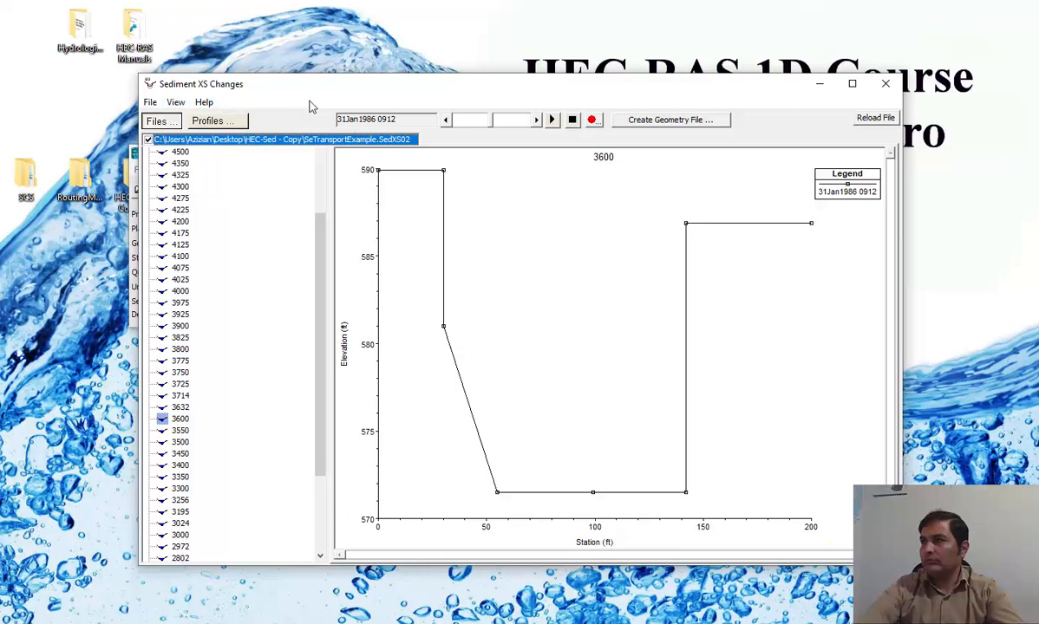
pyautogui.click(279, 141)
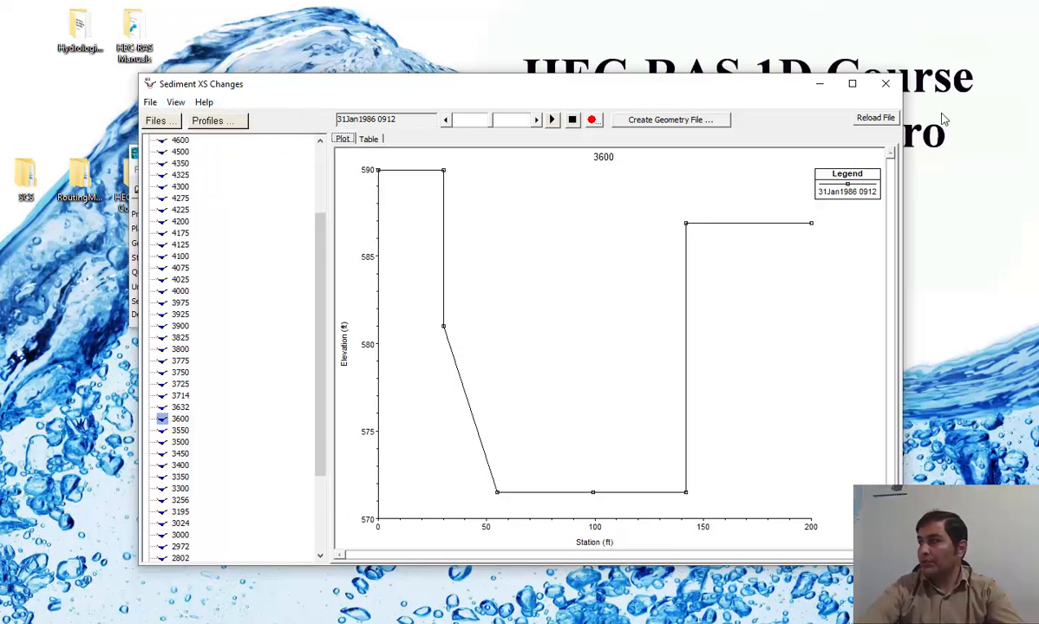
pyautogui.click(885, 84)
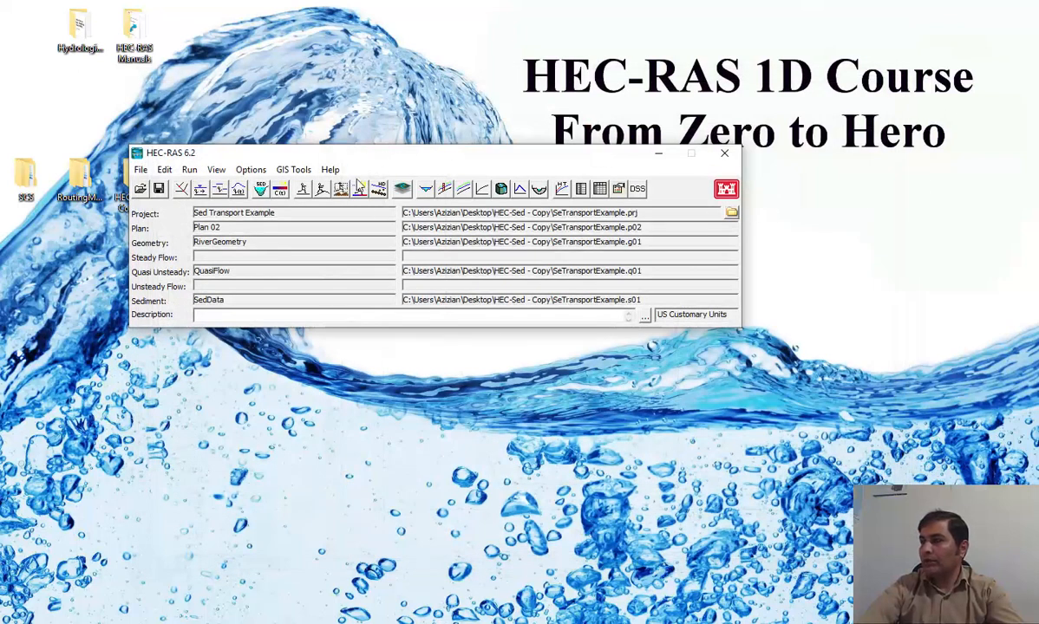
# Open the sediment data editor and review the cross section weighting pages in the sediment transport modeling concepts PDF.
pyautogui.click(261, 191)
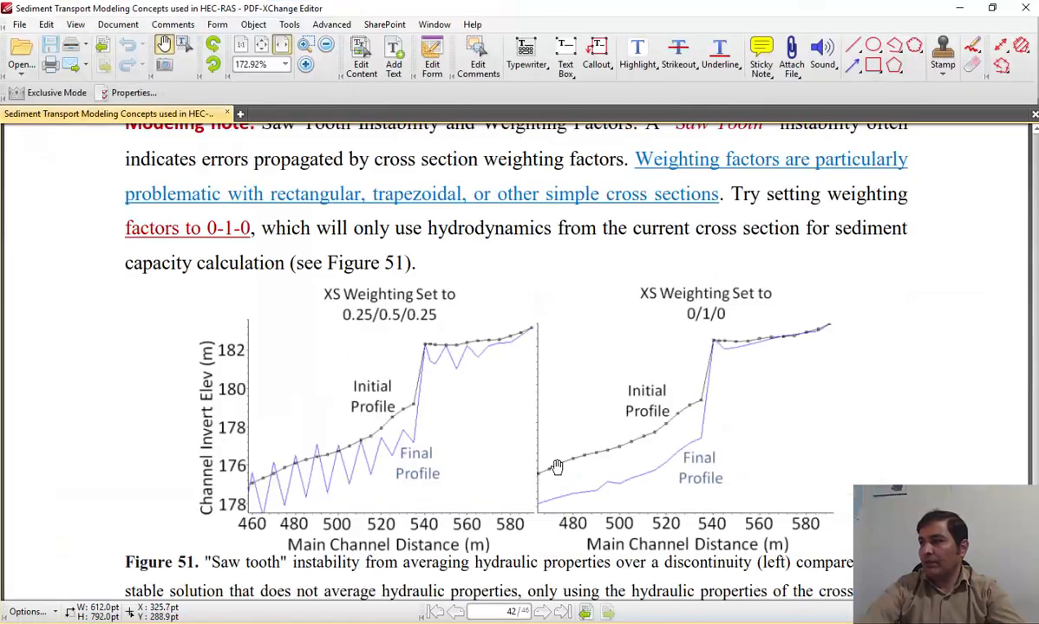
pyautogui.scroll(8, 557, 461)
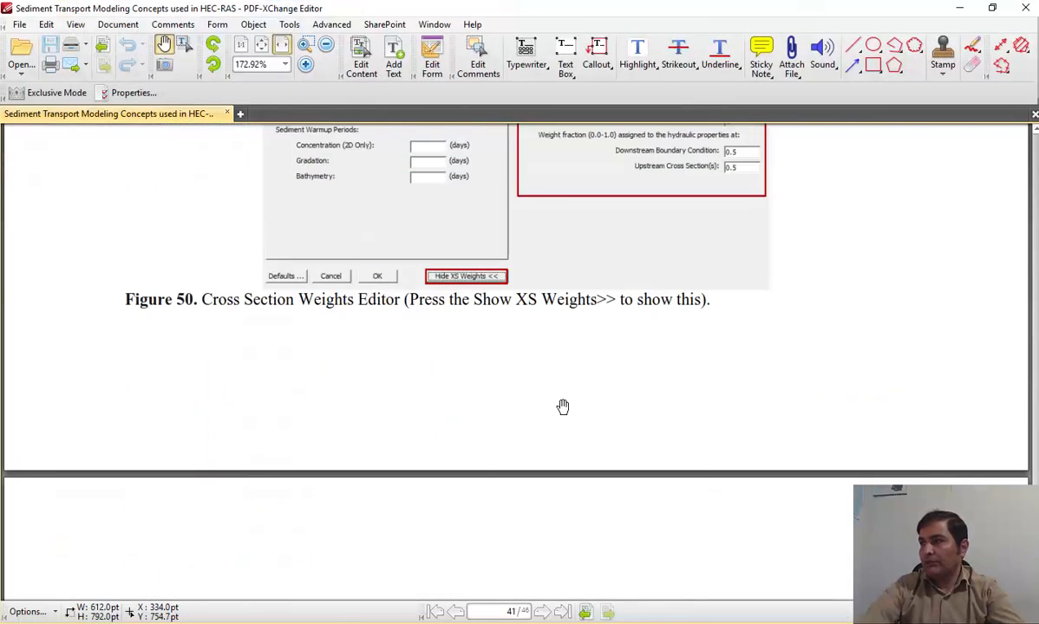
pyautogui.scroll(5, 563, 407)
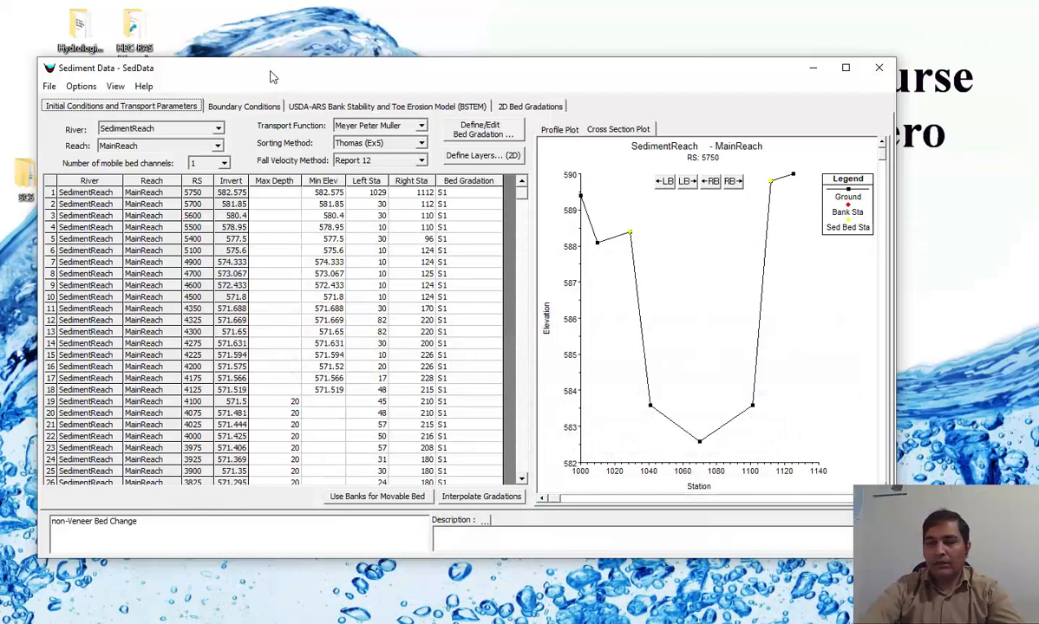
# Reposition the Sediment Data window and open its 1D bed change options.
pyautogui.moveTo(270, 78); pyautogui.dragTo(290, 74)
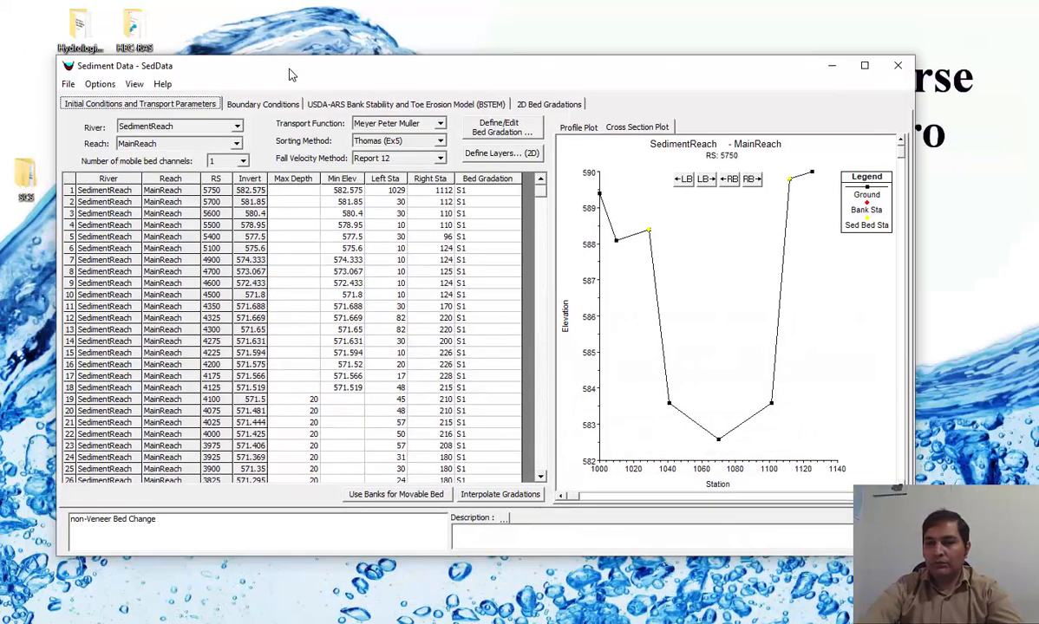
pyautogui.click(100, 85)
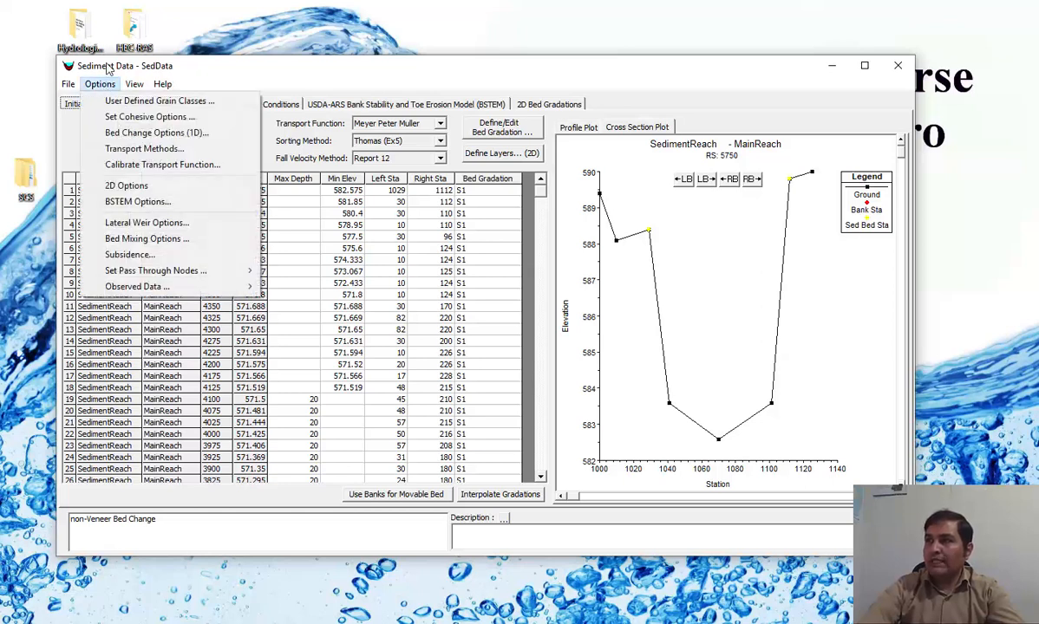
pyautogui.click(105, 65)
pyautogui.click(99, 84)
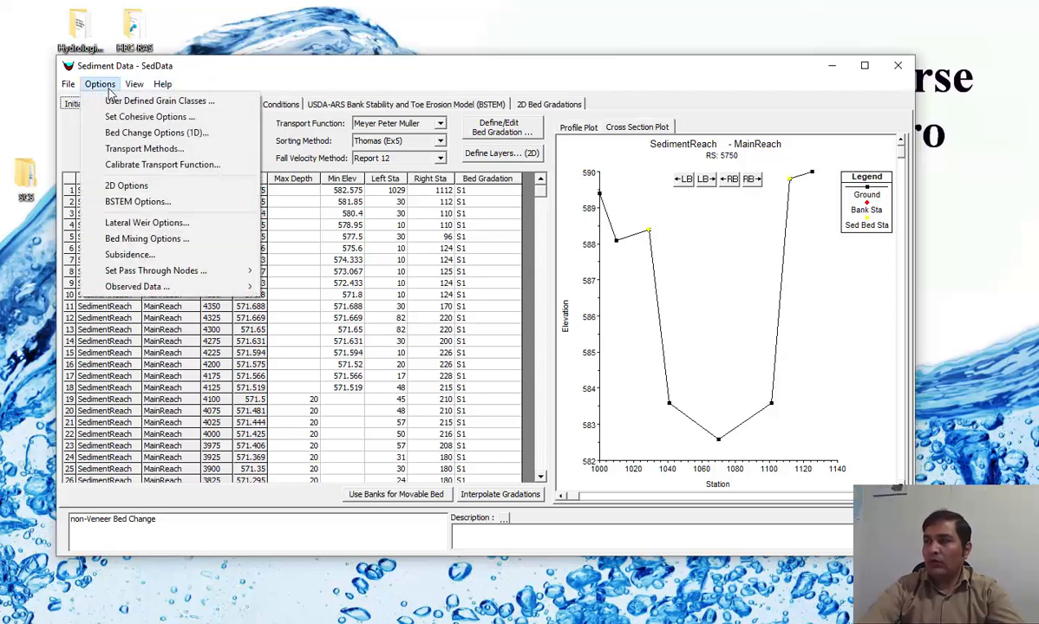
pyautogui.click(130, 137)
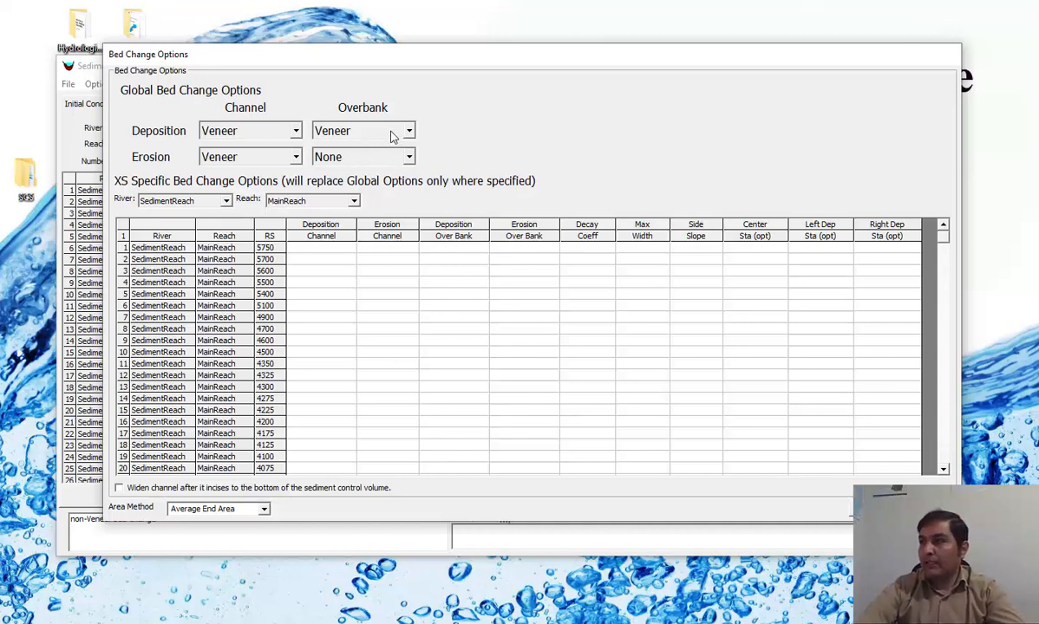
# Try None as the global overbank deposition option and restore it to Veneer.
pyautogui.click(364, 131)
pyautogui.click(343, 144)
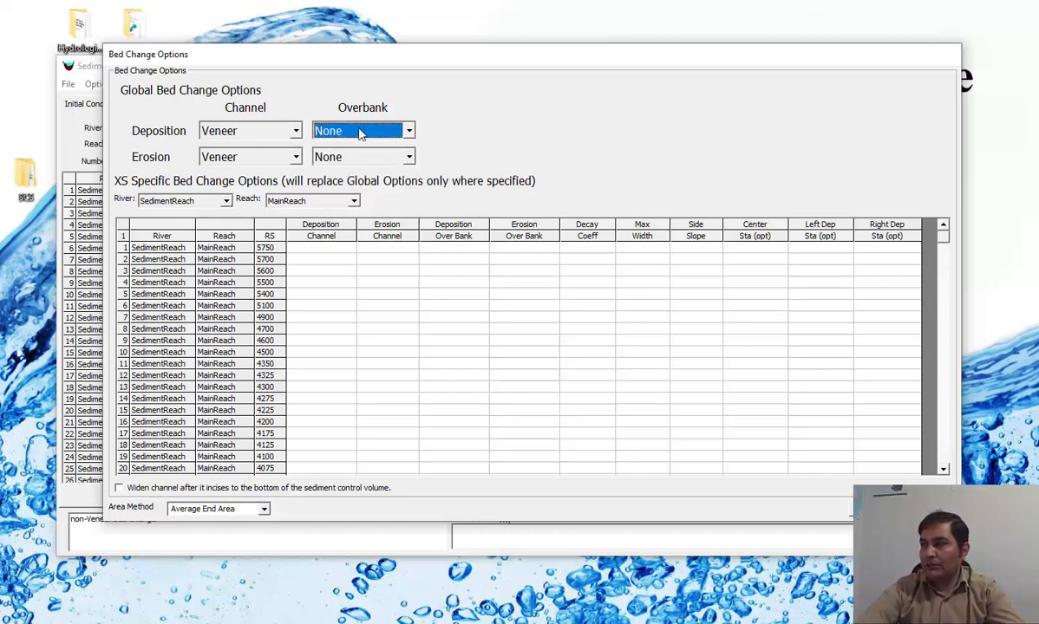
pyautogui.click(361, 132)
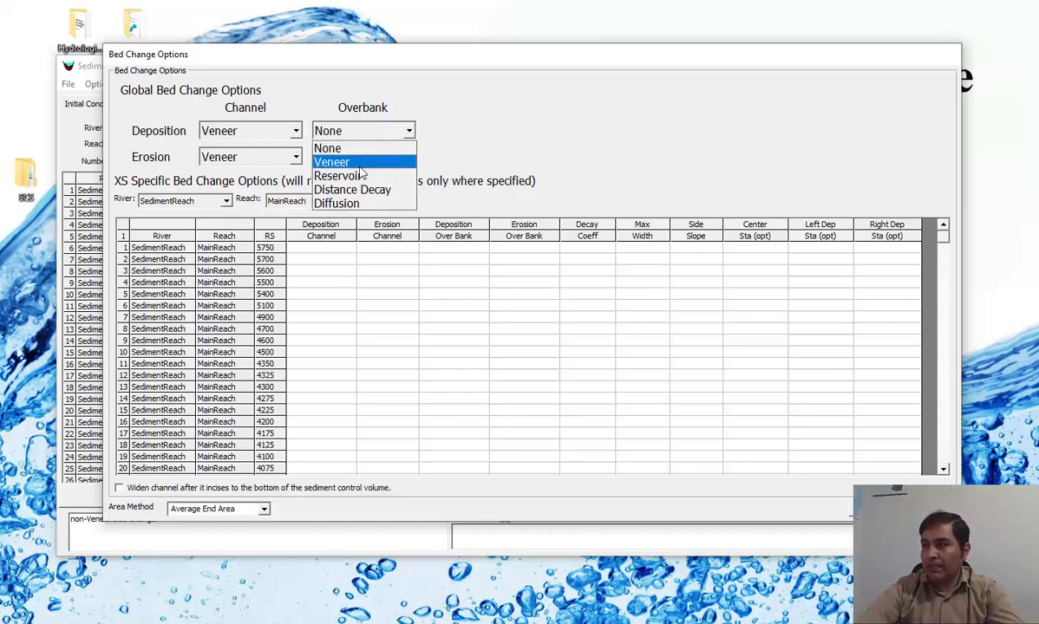
pyautogui.click(351, 164)
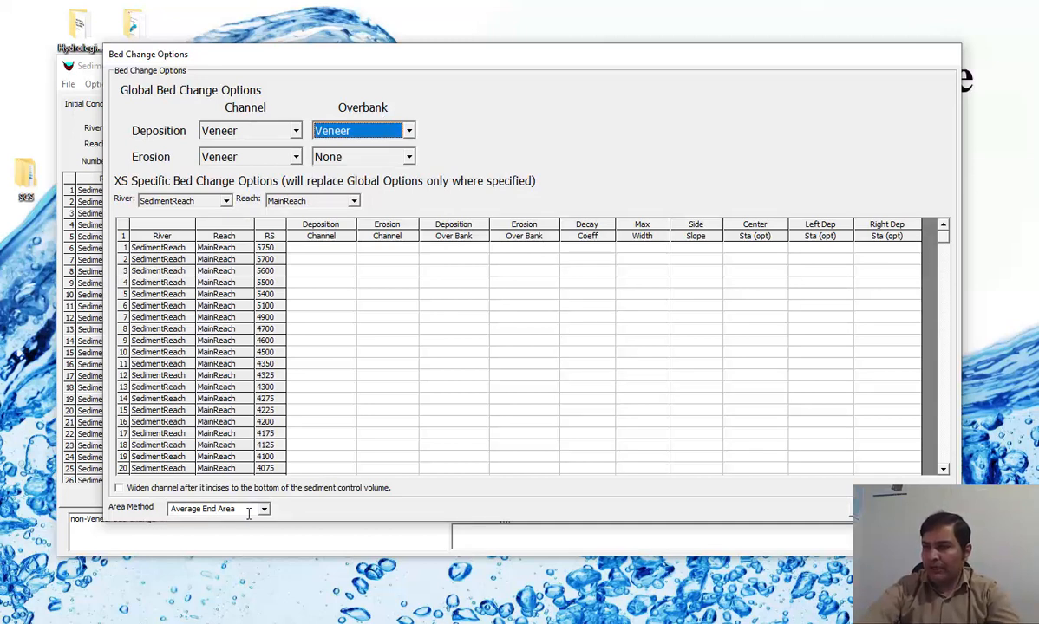
# Review the available area methods for bed change and close the bed change options.
pyautogui.click(264, 511)
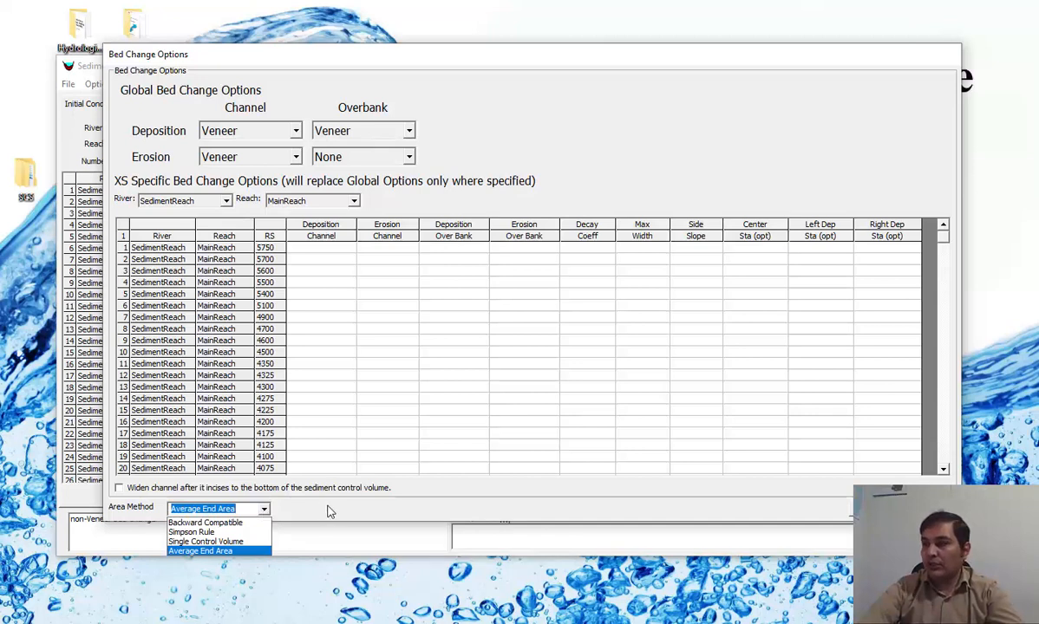
pyautogui.click(359, 486)
pyautogui.click(876, 510)
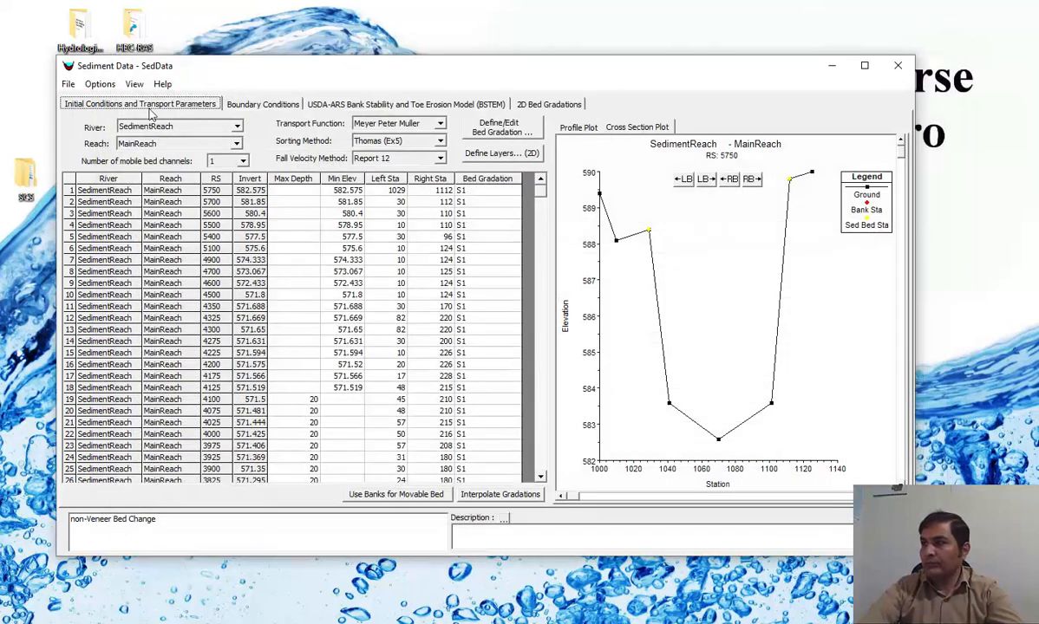
# Open the transport methods, try Continuity as the 1D routing method, and set it back to Limit to Water Velocity.
pyautogui.click(102, 85)
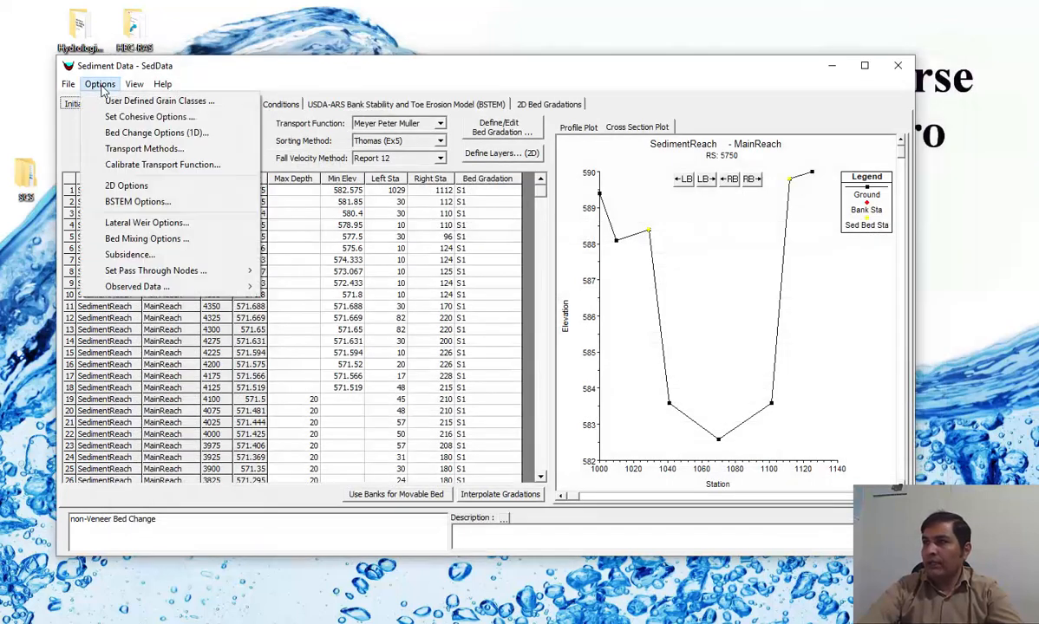
pyautogui.click(130, 148)
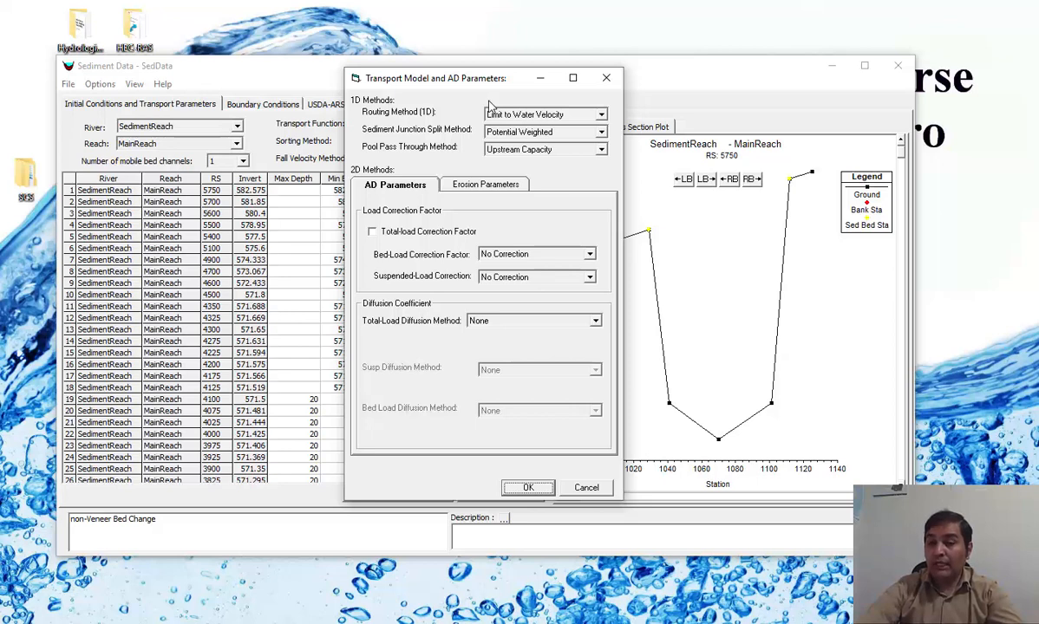
pyautogui.click(529, 116)
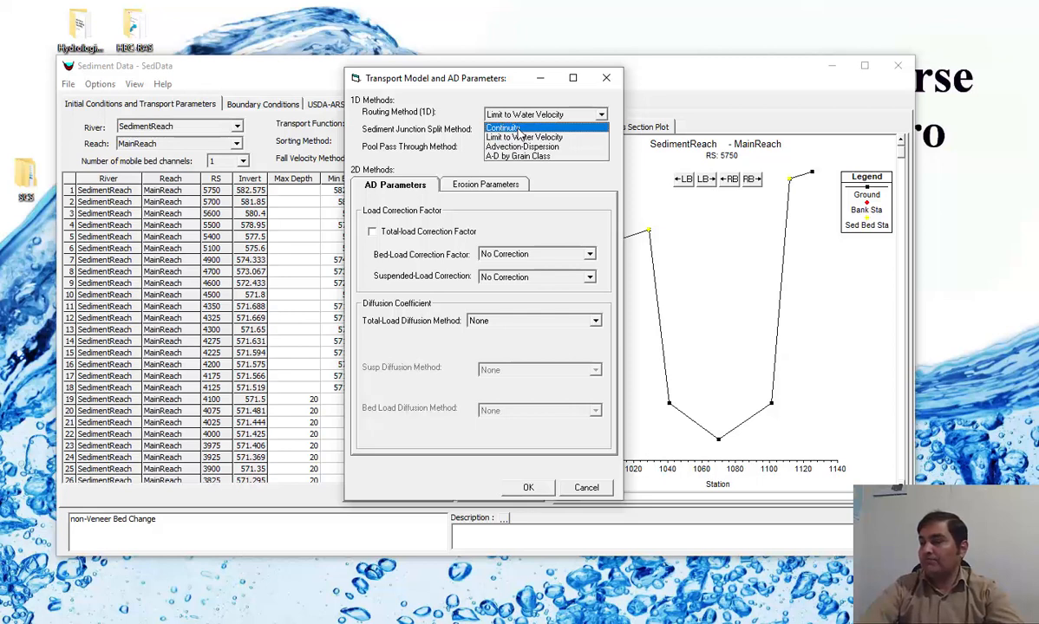
pyautogui.click(518, 129)
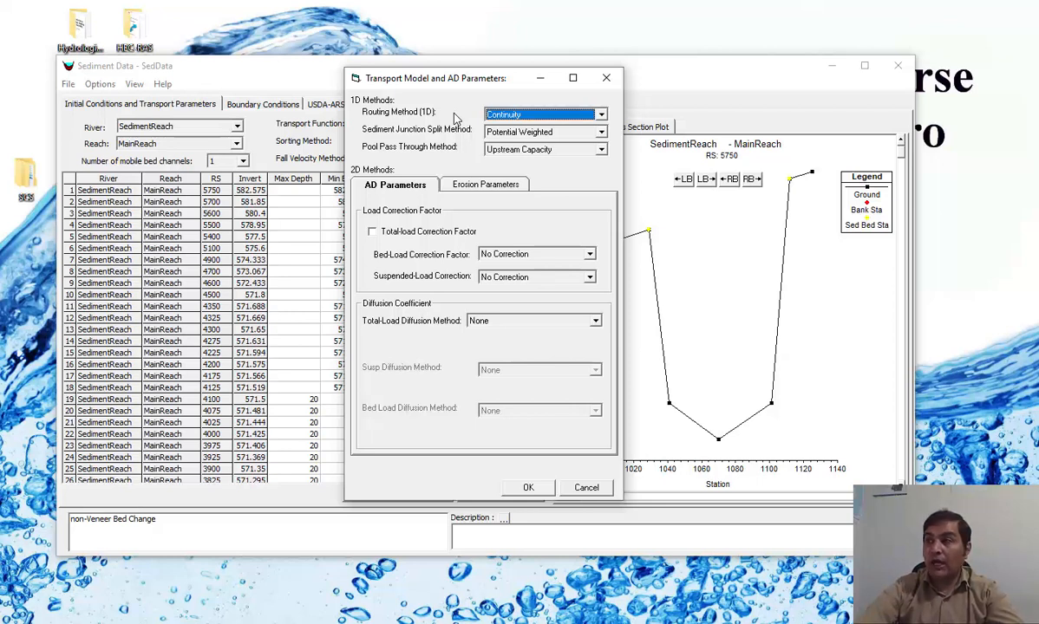
pyautogui.click(556, 122)
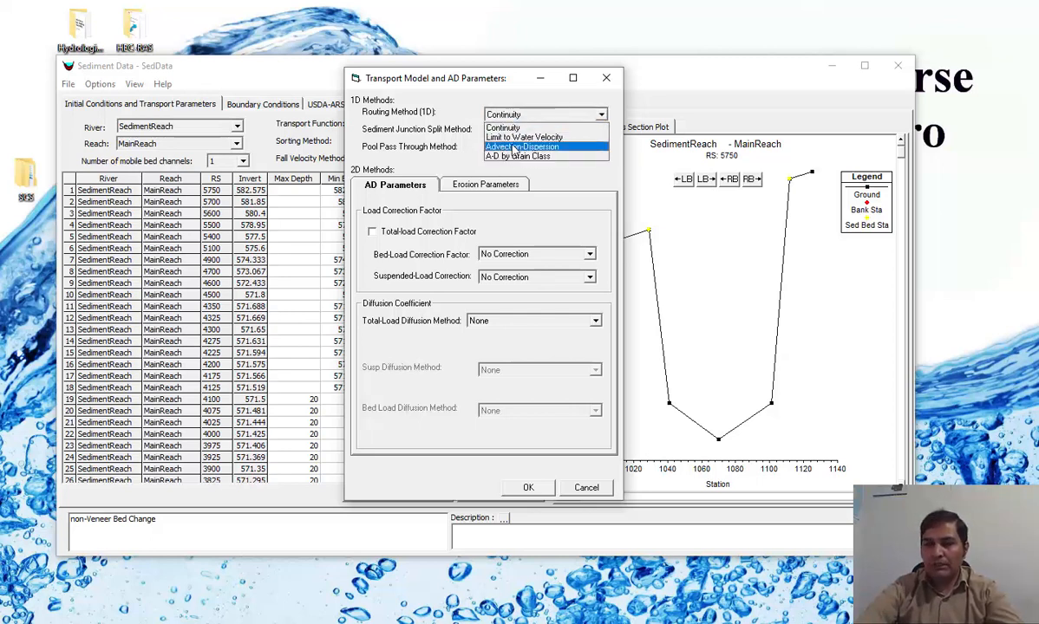
pyautogui.click(563, 138)
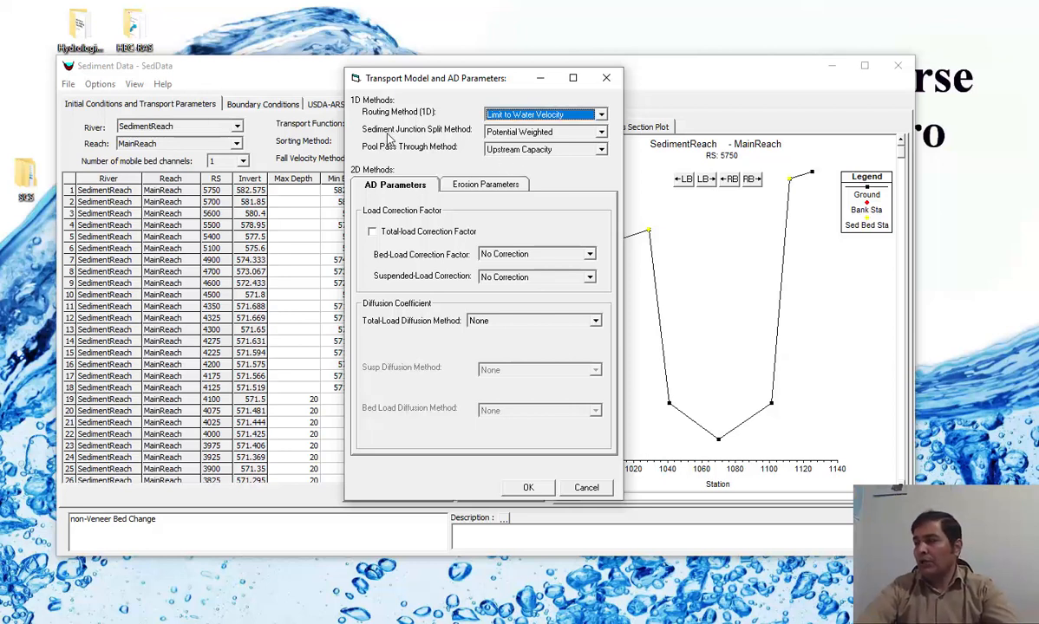
# Select Potential Weighted as the sediment junction split method and accept the transport model parameters.
pyautogui.click(518, 132)
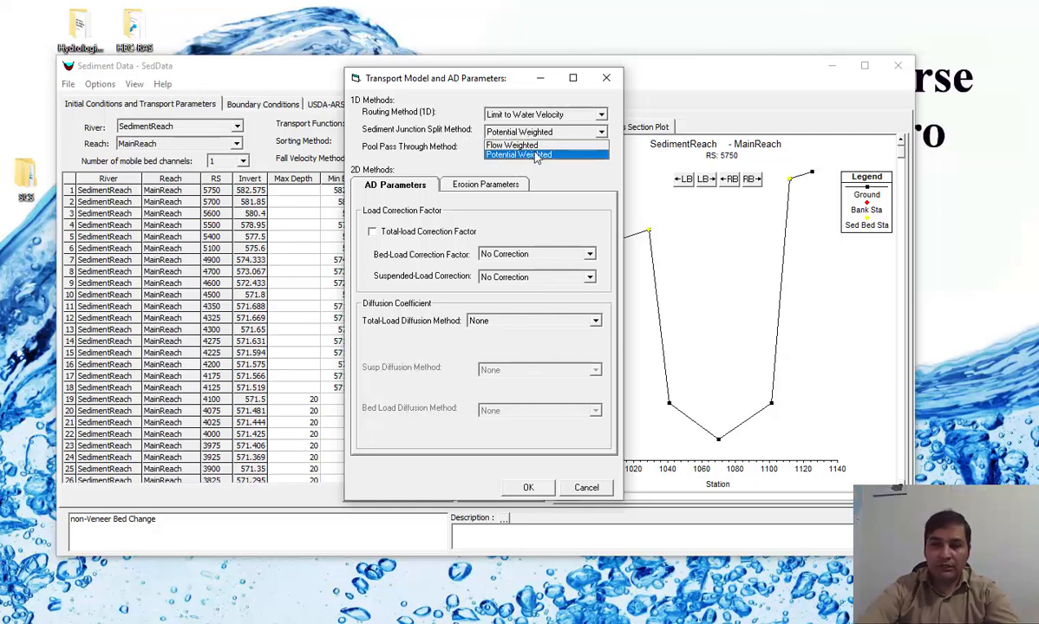
pyautogui.click(535, 156)
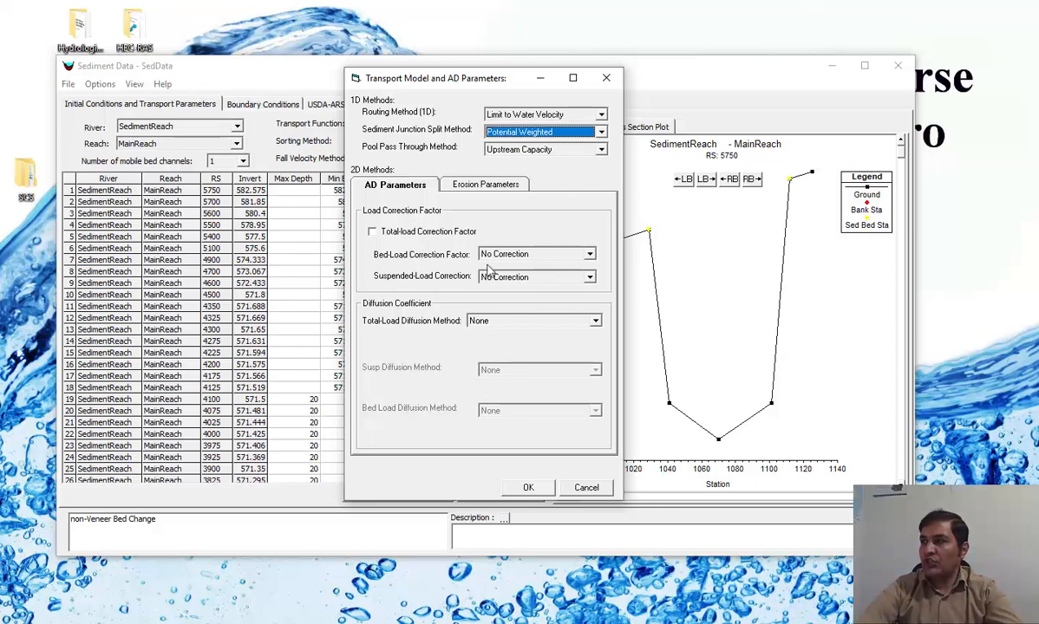
pyautogui.click(528, 487)
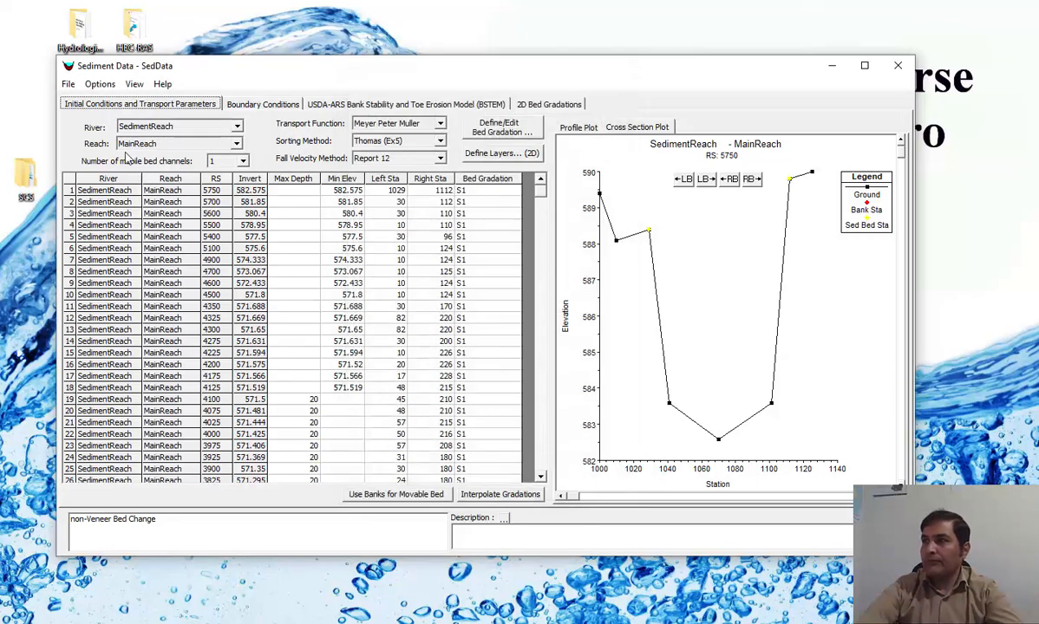
# View the sediment data's boundary conditions, close the sediment data editor, and reposition the main HEC-RAS window.
pyautogui.click(104, 88)
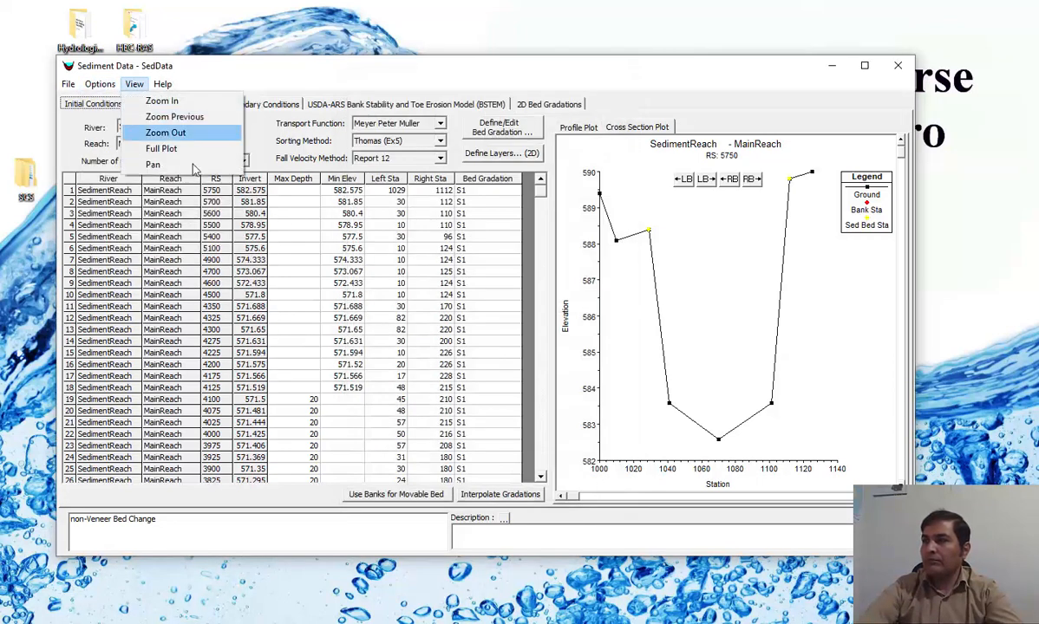
pyautogui.click(289, 84)
pyautogui.click(263, 104)
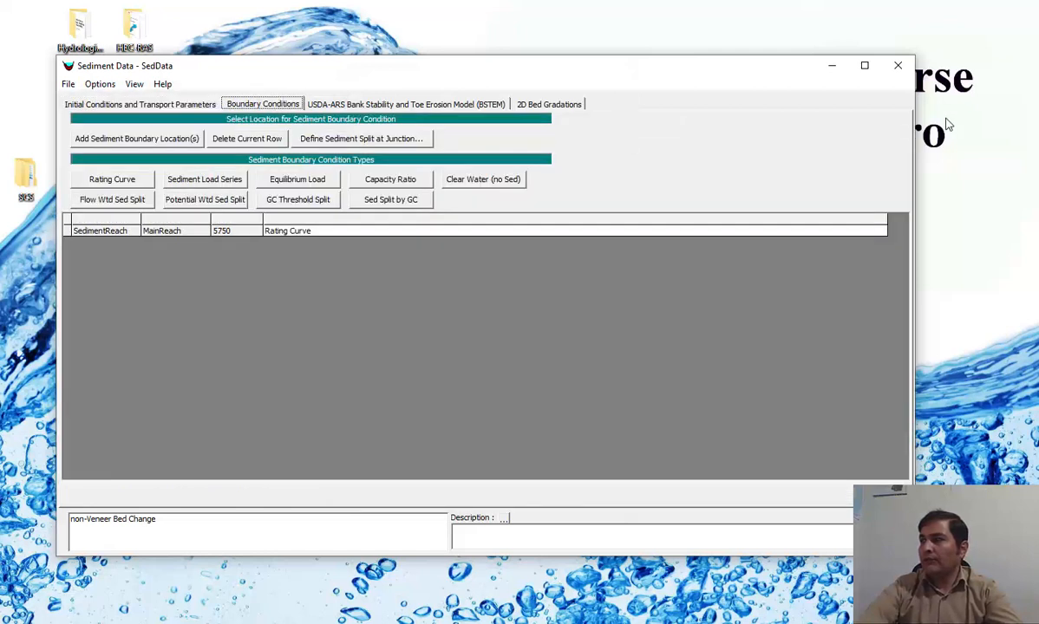
pyautogui.click(898, 65)
pyautogui.moveTo(433, 155); pyautogui.dragTo(499, 191)
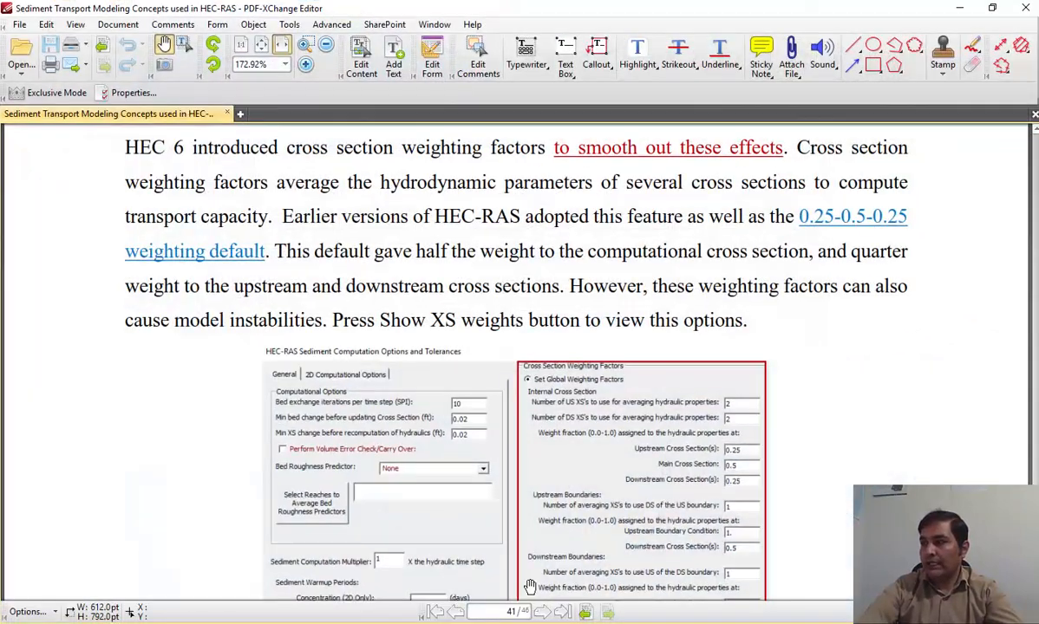
# Review the PDF notes from cross section weighting factors back to Bed Exchange Iterations, and return to the HEC-RAS main window.
pyautogui.scroll(5, 598, 272)
pyautogui.scroll(10, 544, 424)
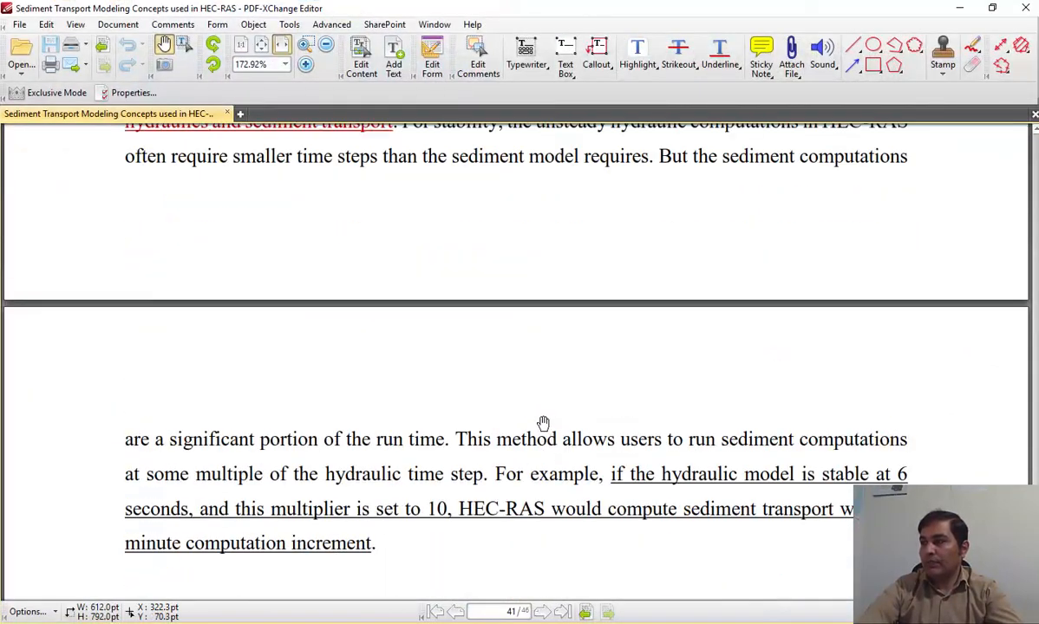
pyautogui.scroll(2, 541, 417)
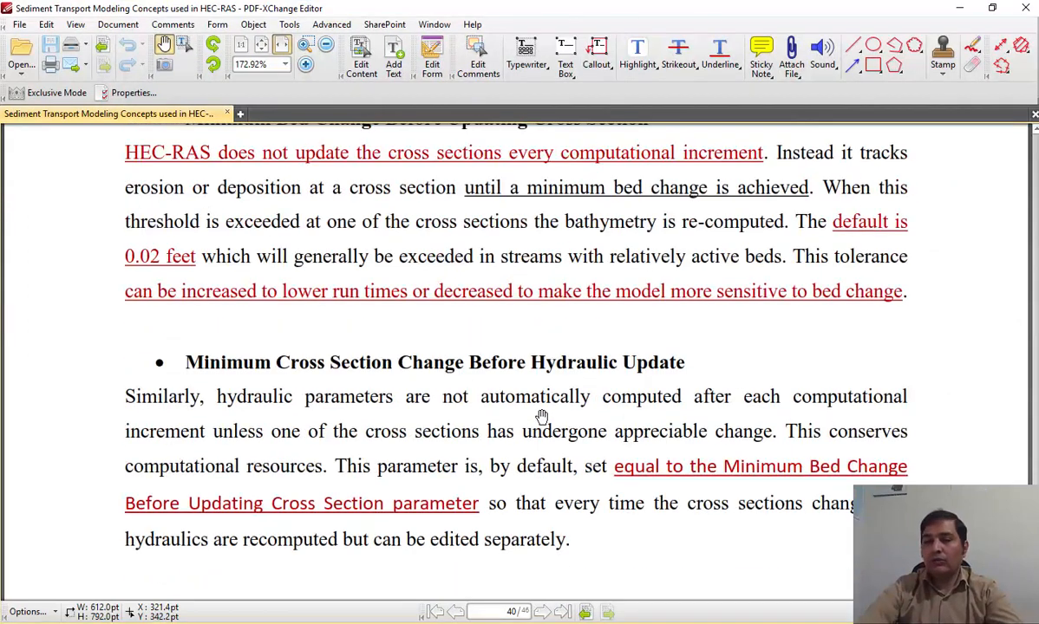
pyautogui.scroll(15, 541, 417)
pyautogui.scroll(-3, 562, 447)
pyautogui.scroll(5, 551, 431)
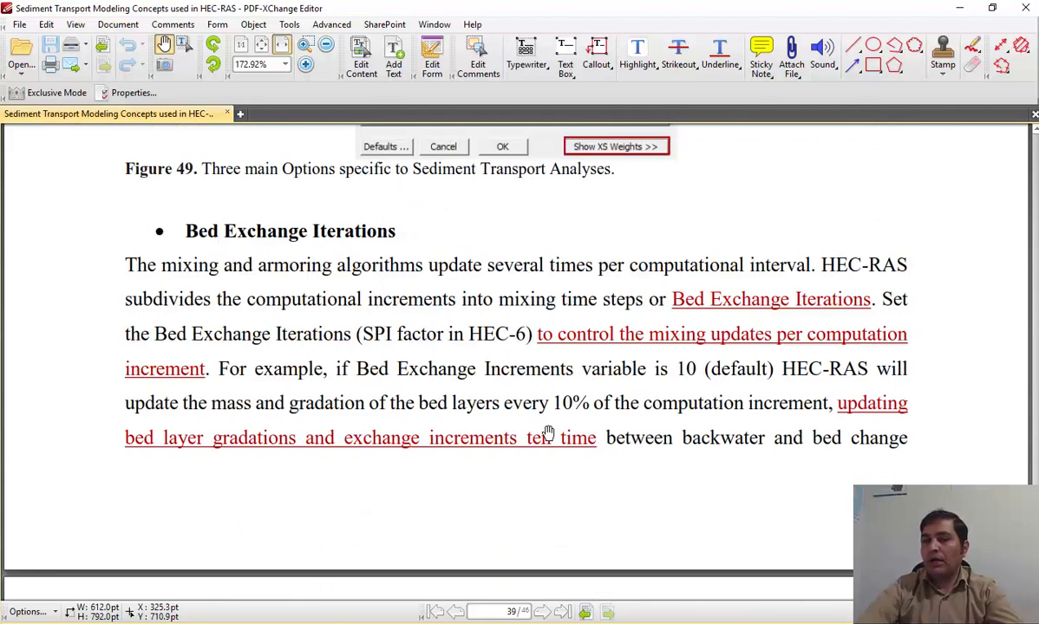
pyautogui.scroll(5, 548, 432)
pyautogui.click(959, 8)
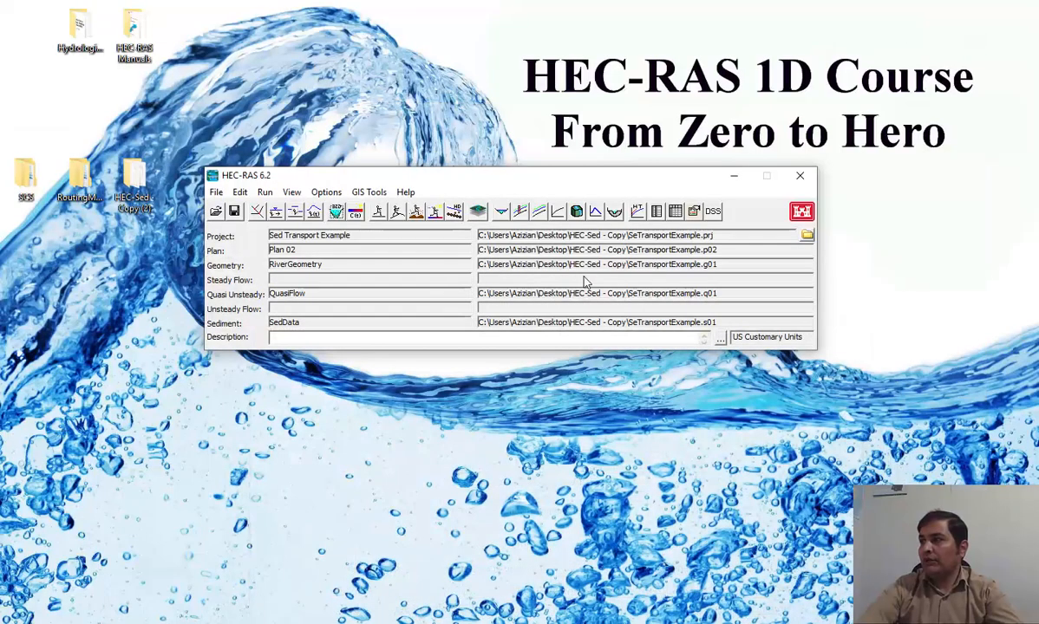